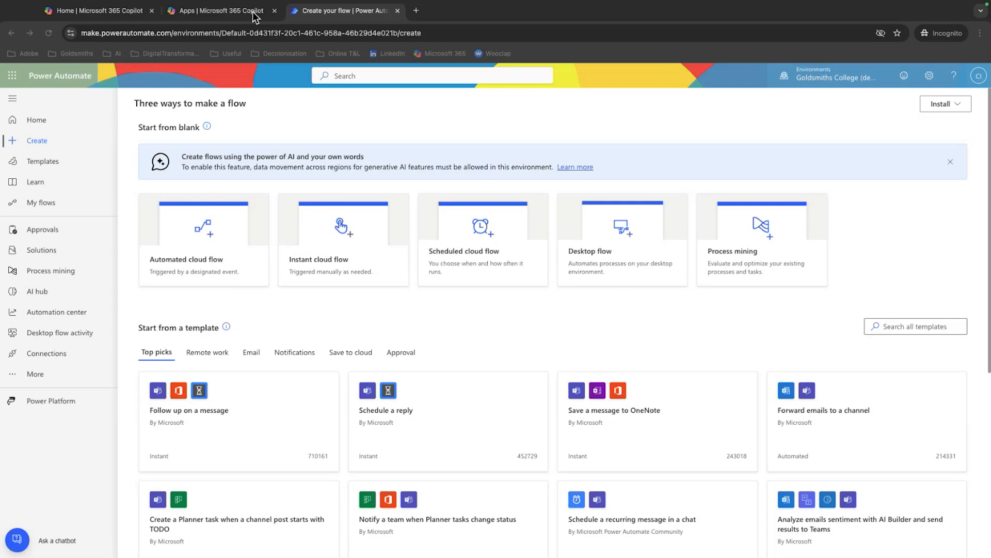
# Open Forms from the Microsoft 365 apps page and open the Digital Skills Support Appointment Request form
pyautogui.click(254, 17)
pyautogui.scroll(2, 435, 244)
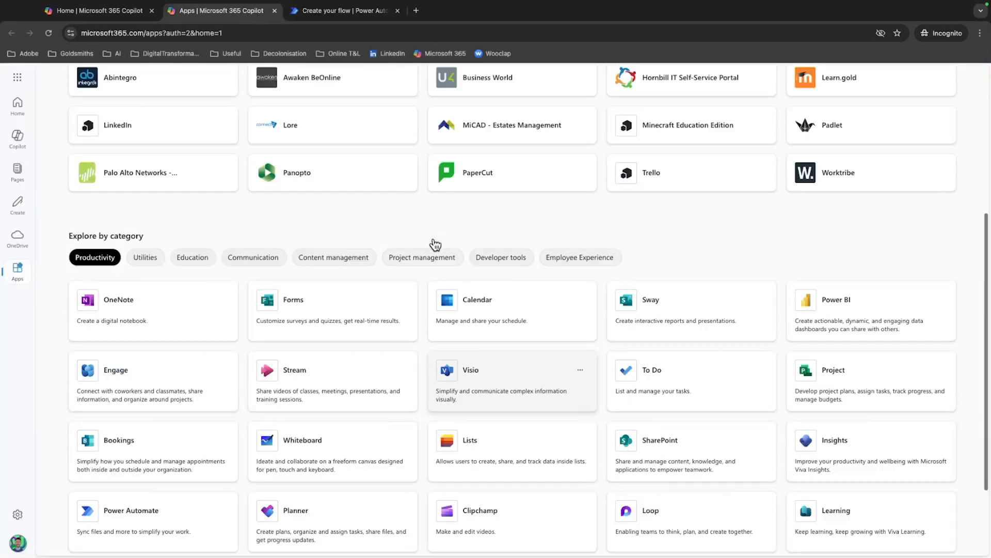
pyautogui.scroll(5, 436, 245)
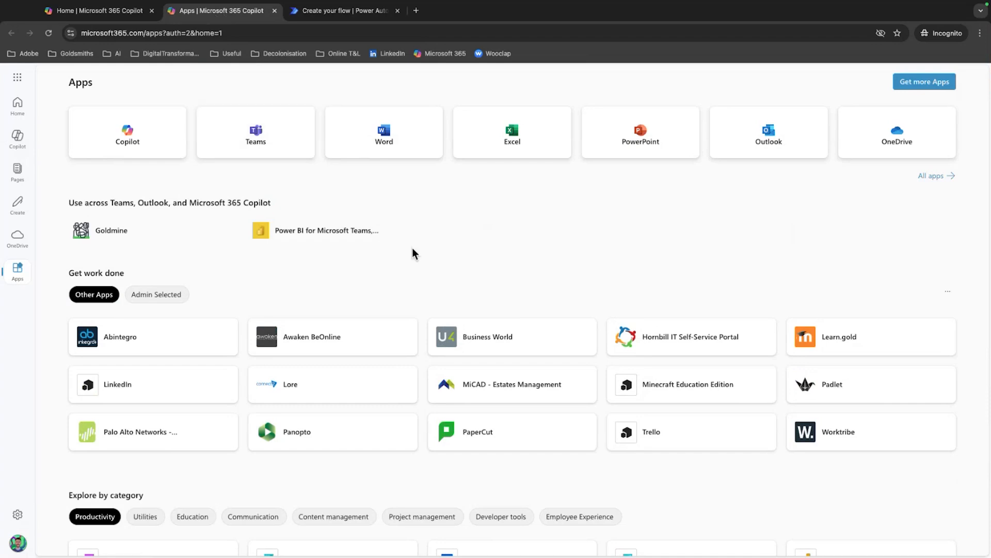
pyautogui.scroll(-3, 417, 249)
pyautogui.scroll(-1, 419, 246)
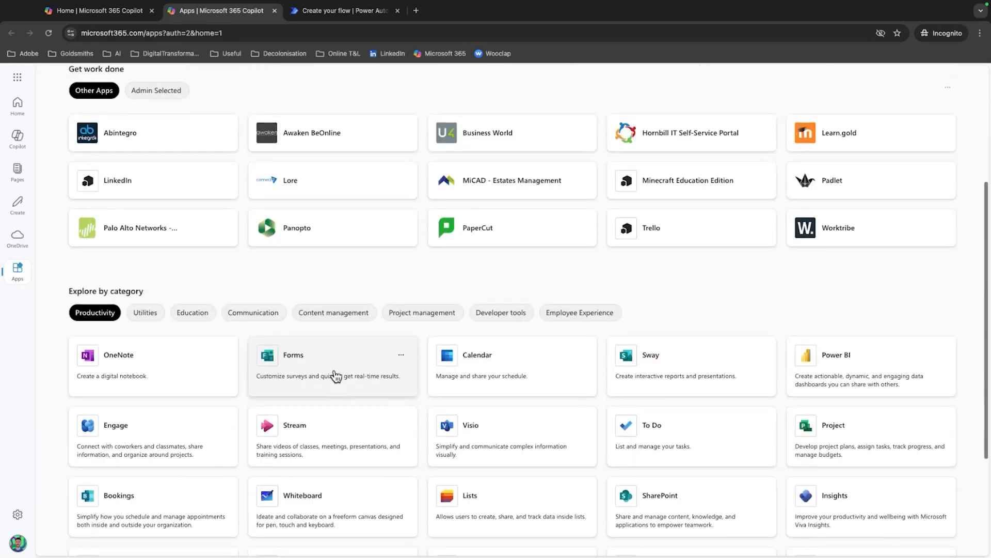
pyautogui.click(322, 370)
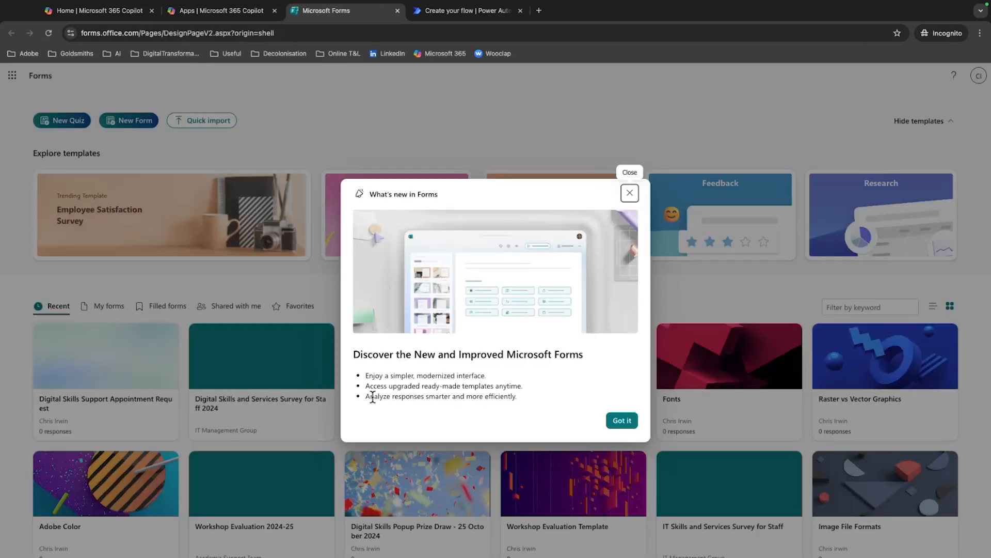
pyautogui.click(622, 421)
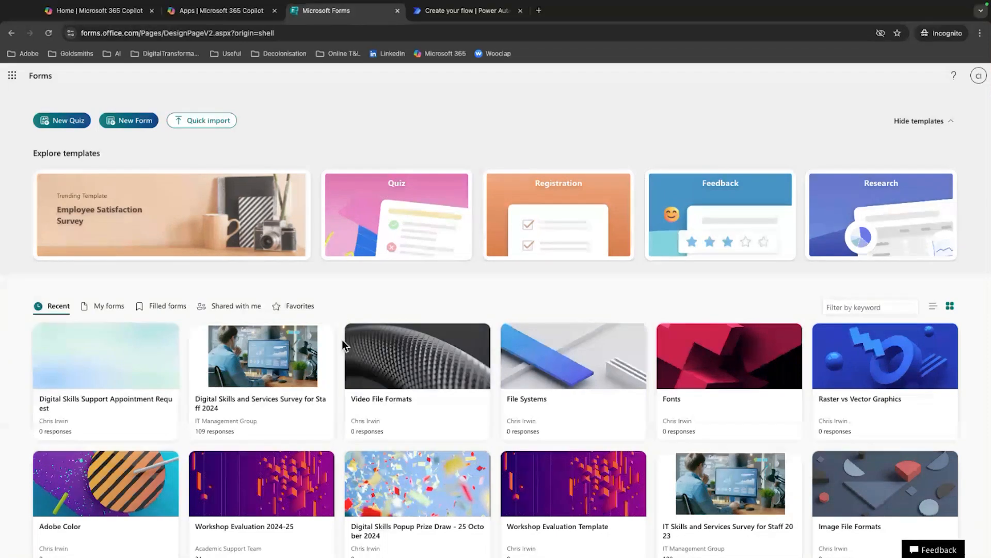
pyautogui.click(86, 379)
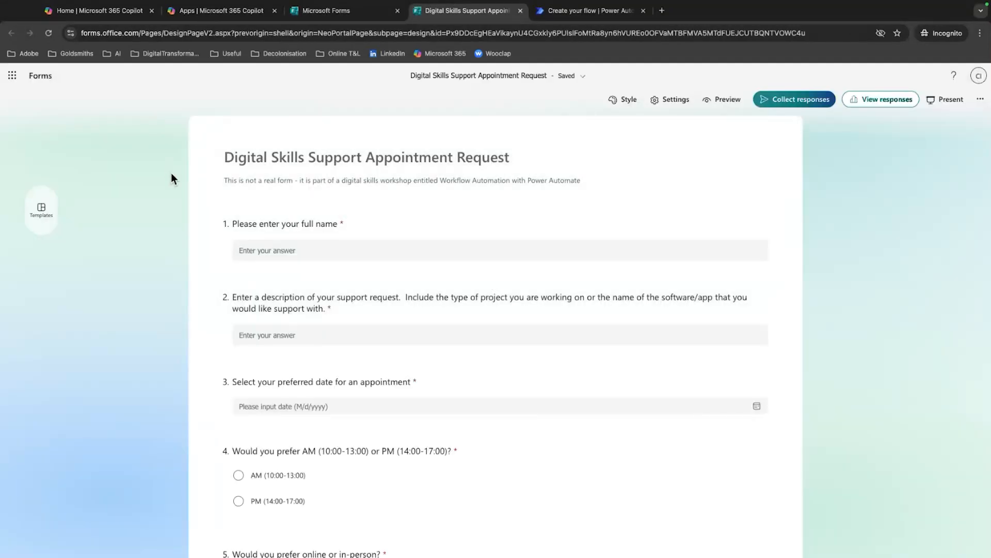
# Review the form's five questions on full name, support description, preferred date, AM or PM slot, and online or in-person format
pyautogui.scroll(-4, 171, 172)
pyautogui.scroll(-3, 176, 185)
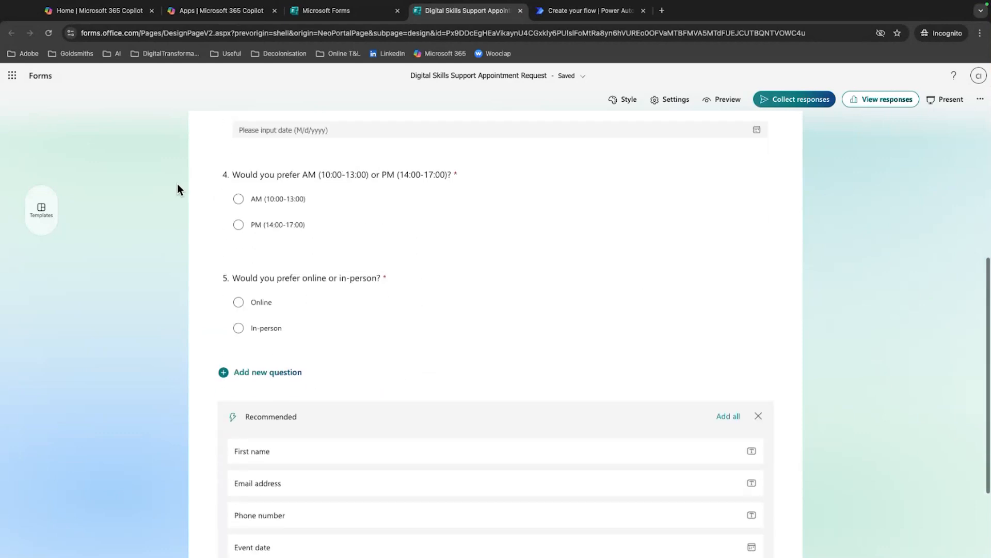
pyautogui.scroll(8, 178, 183)
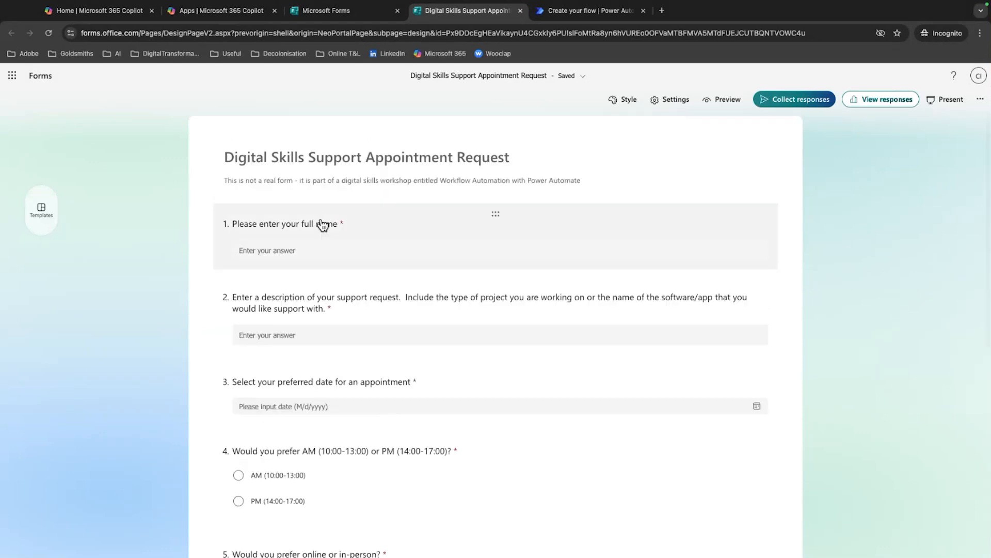
pyautogui.click(417, 227)
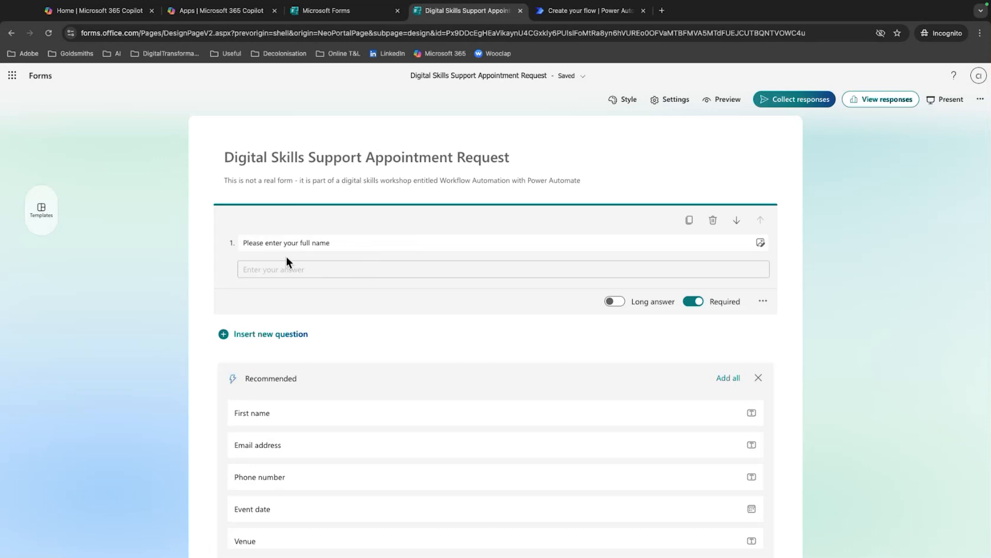
pyautogui.scroll(-3, 289, 253)
pyautogui.click(184, 245)
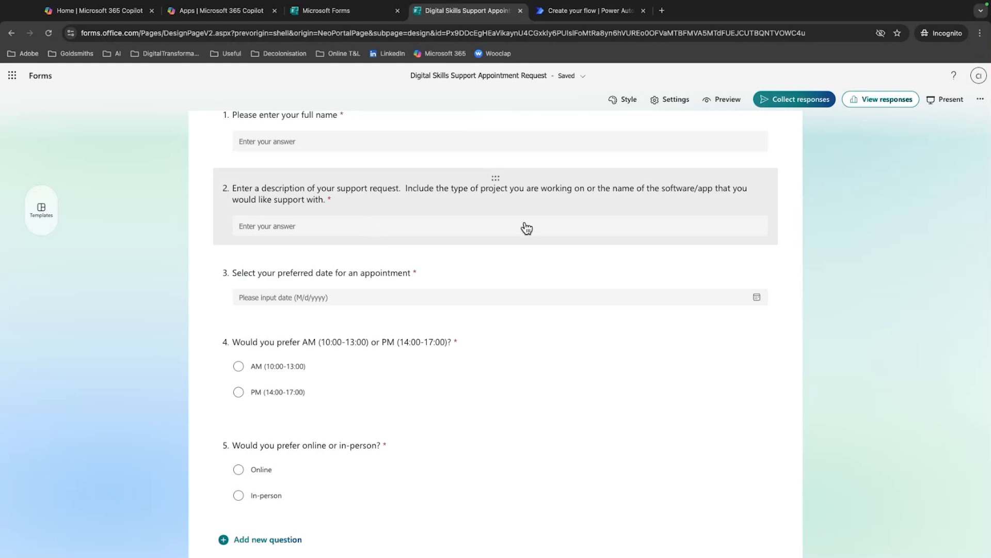
pyautogui.scroll(-1, 443, 268)
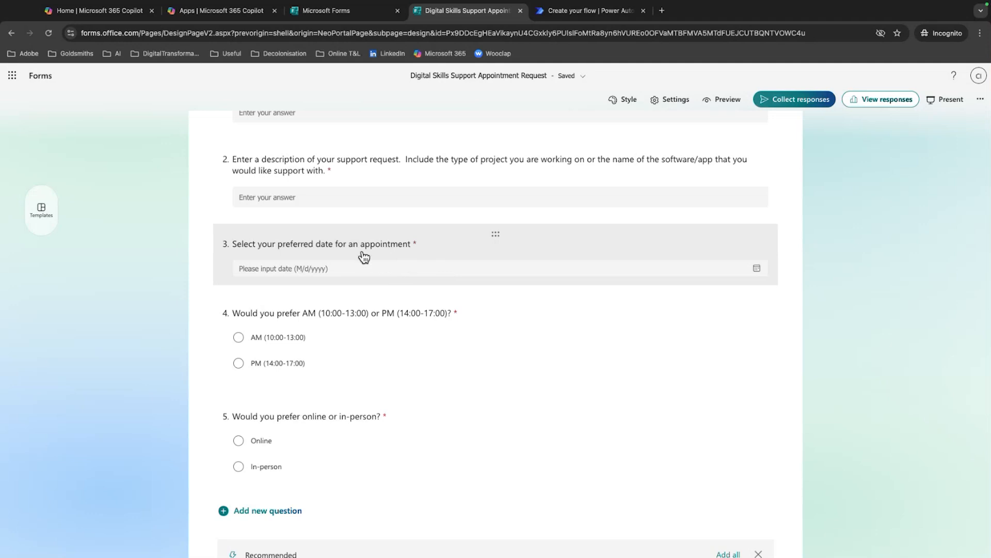
pyautogui.scroll(-1, 361, 257)
pyautogui.scroll(-1, 331, 325)
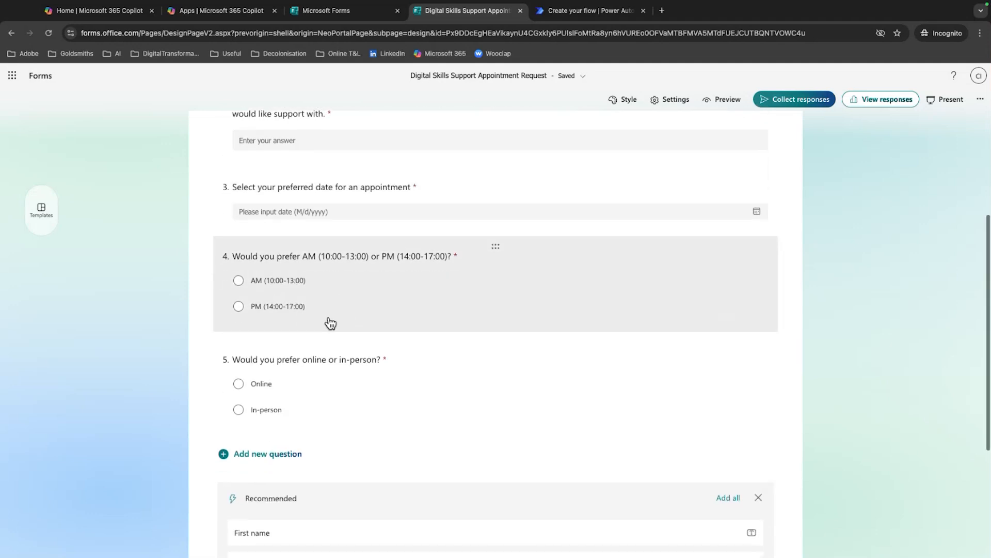
pyautogui.scroll(-2, 212, 341)
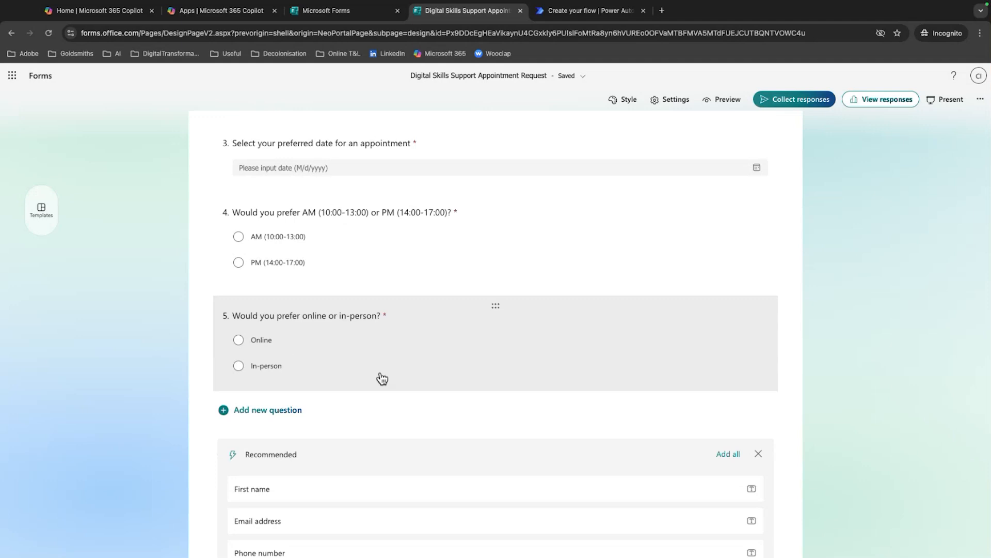
pyautogui.scroll(-1, 361, 369)
pyautogui.scroll(-3, 306, 396)
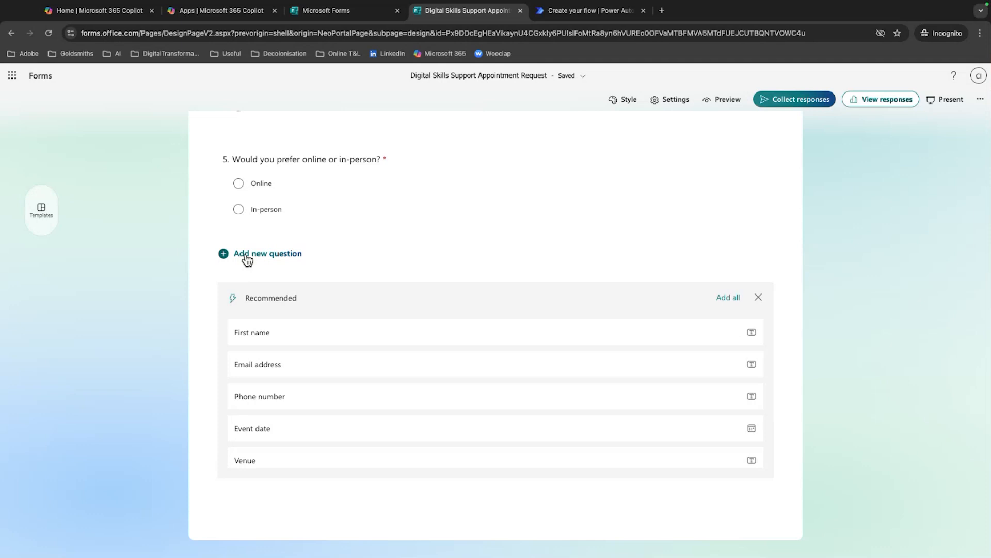
pyautogui.scroll(8, 172, 274)
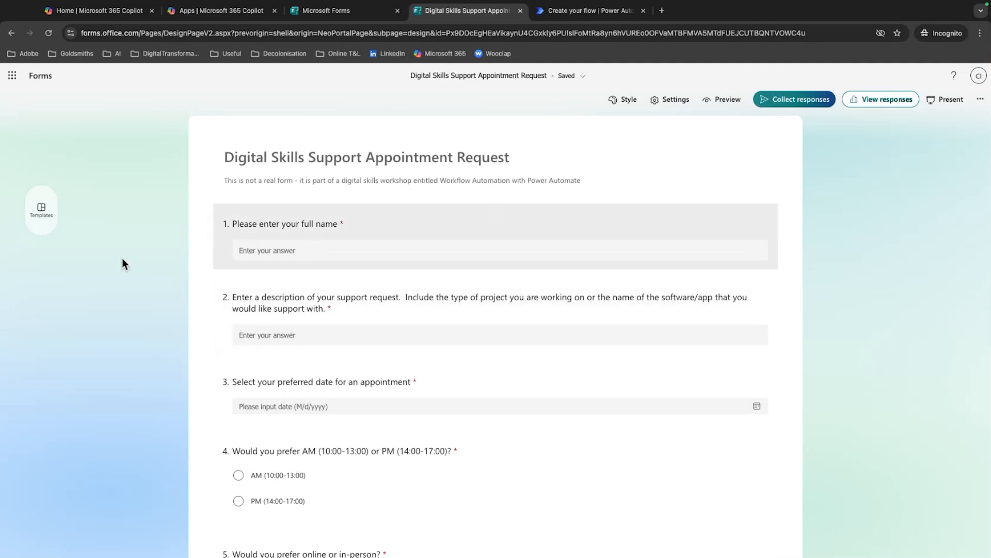
pyautogui.scroll(-1, 119, 260)
pyautogui.scroll(-6, 118, 259)
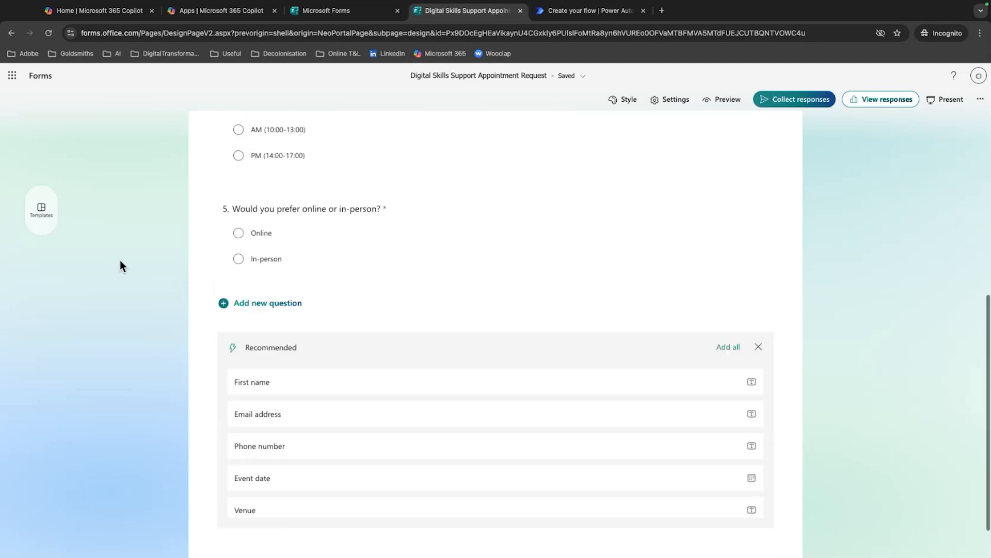
pyautogui.scroll(1, 247, 266)
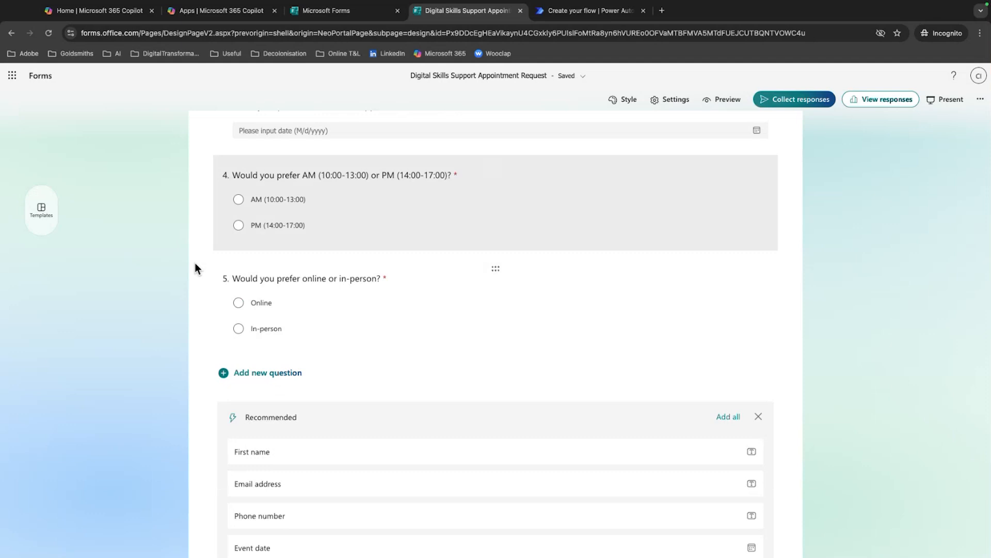
# Add a Choice question after the form's fifth question and delete it again
pyautogui.scroll(-2, 199, 279)
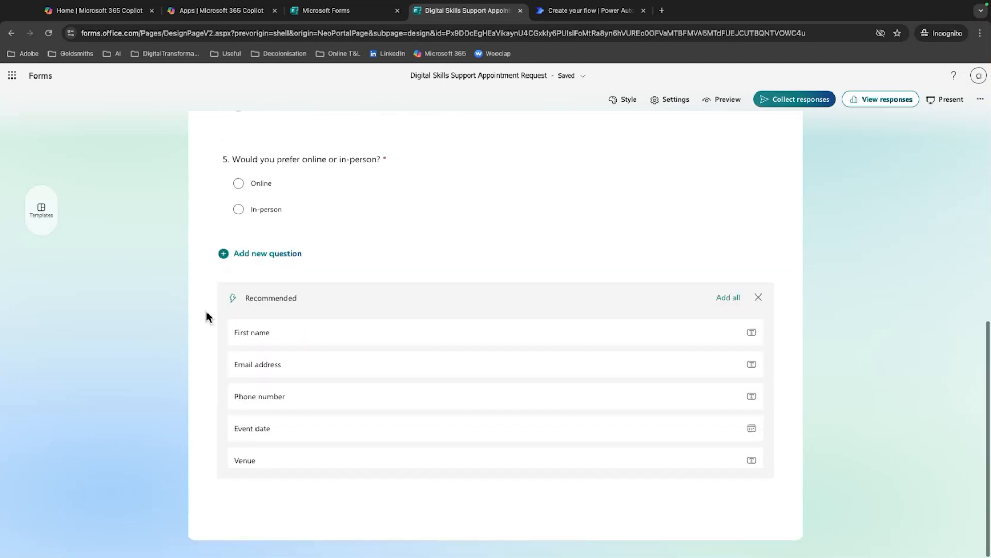
pyautogui.click(255, 265)
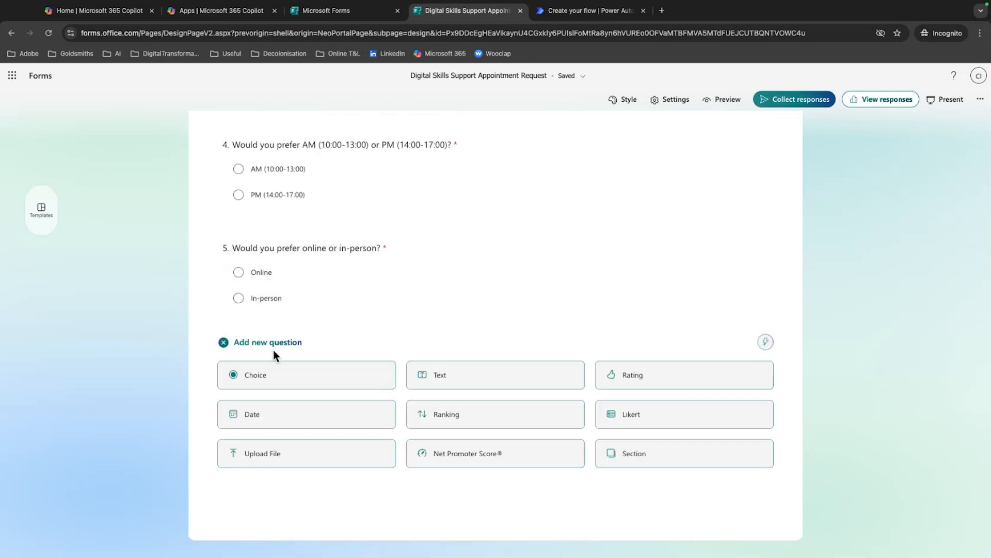
pyautogui.click(267, 378)
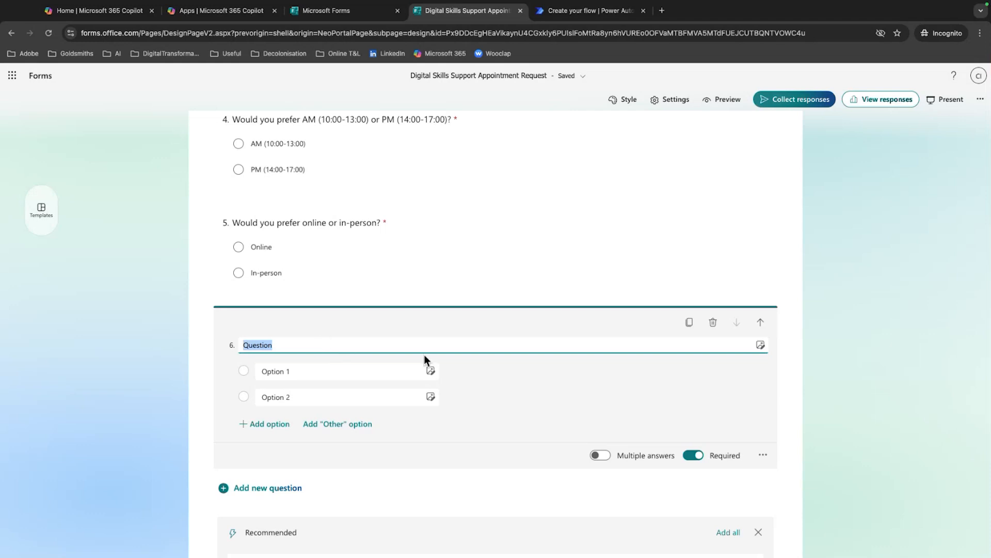
pyautogui.click(713, 323)
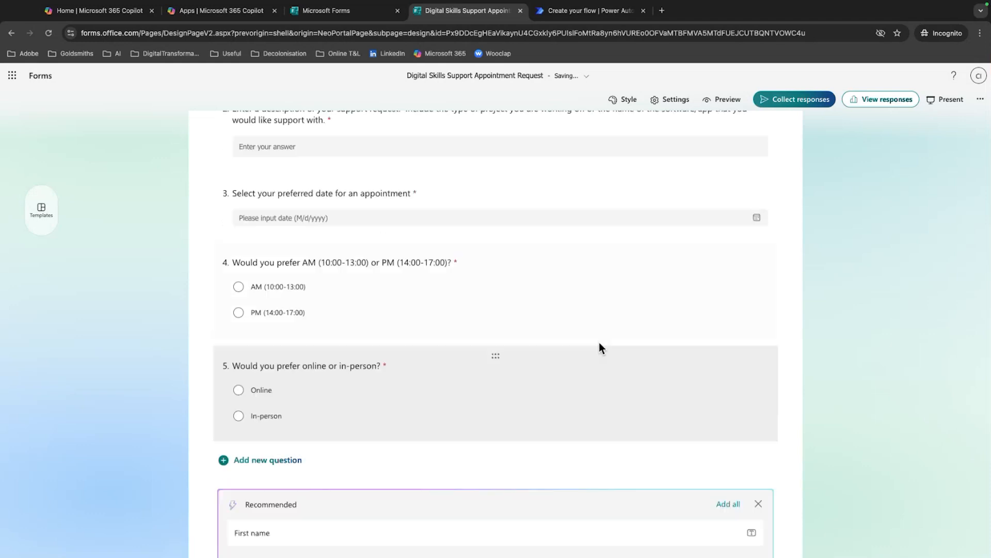
pyautogui.scroll(-3, 435, 358)
pyautogui.scroll(5, 434, 357)
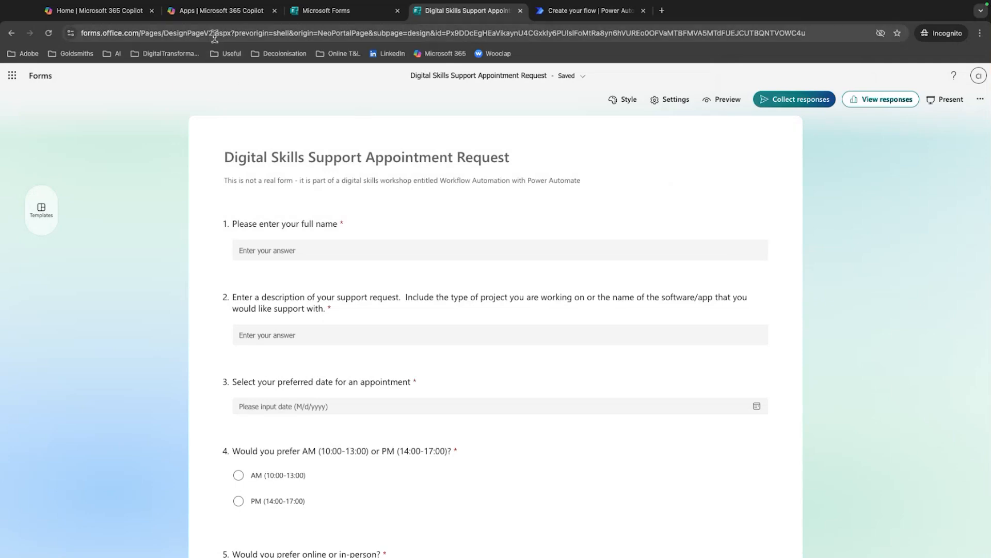
# Open Excel from the Microsoft 365 apps page and create a blank workbook
pyautogui.click(218, 12)
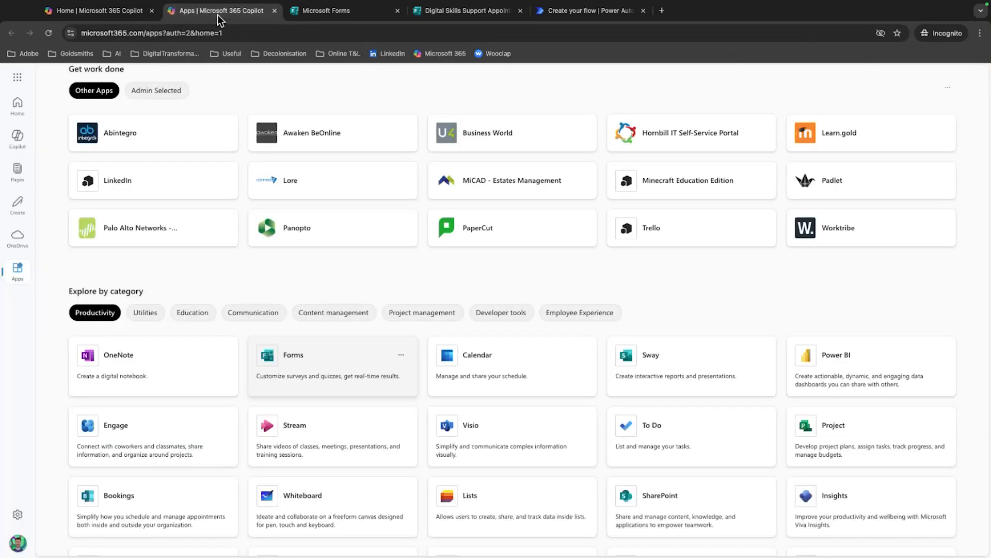
pyautogui.scroll(-3, 360, 302)
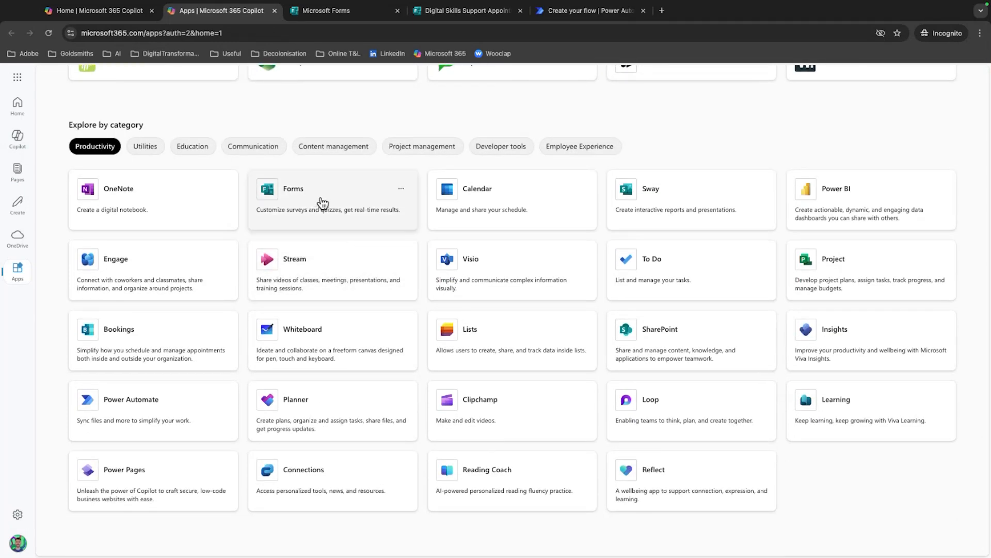
pyautogui.scroll(7, 305, 215)
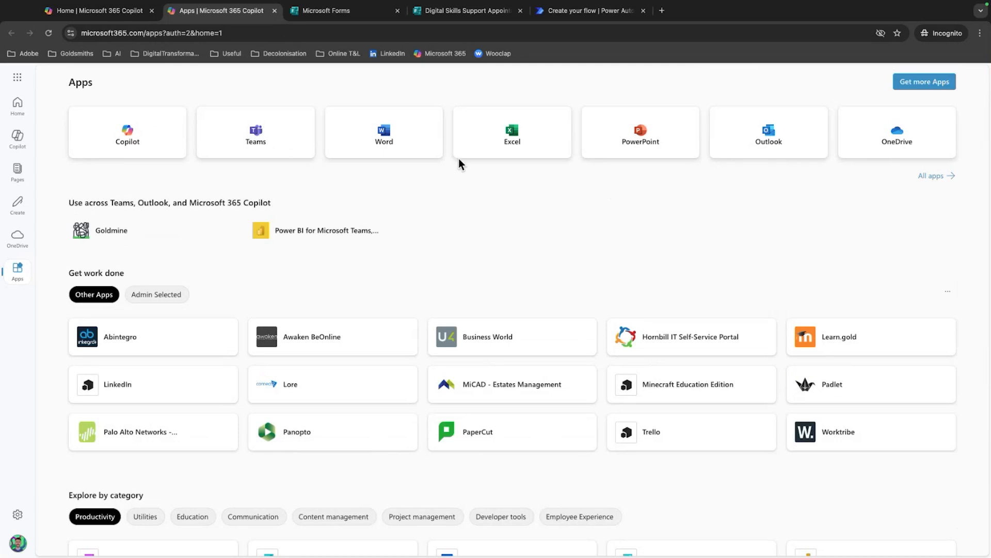
pyautogui.click(519, 139)
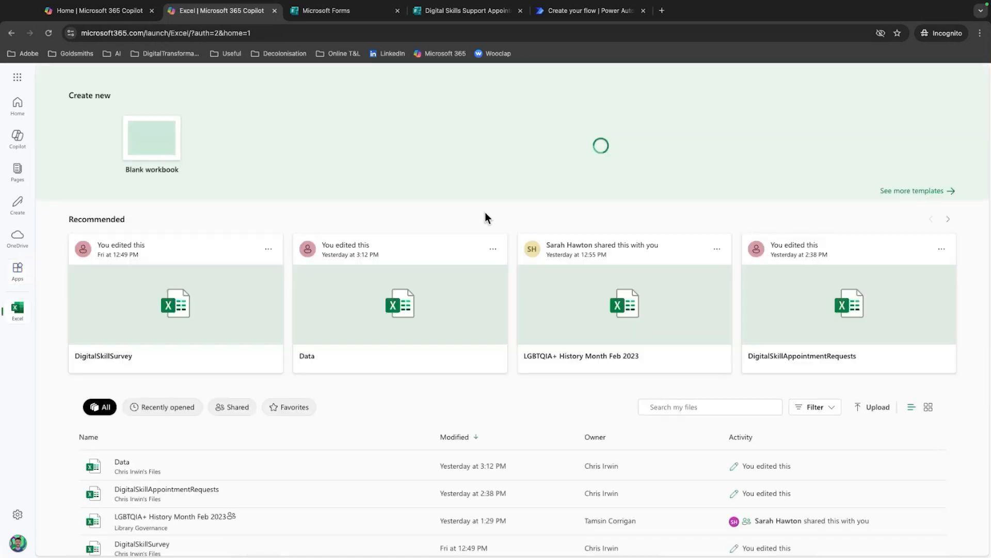
pyautogui.click(124, 148)
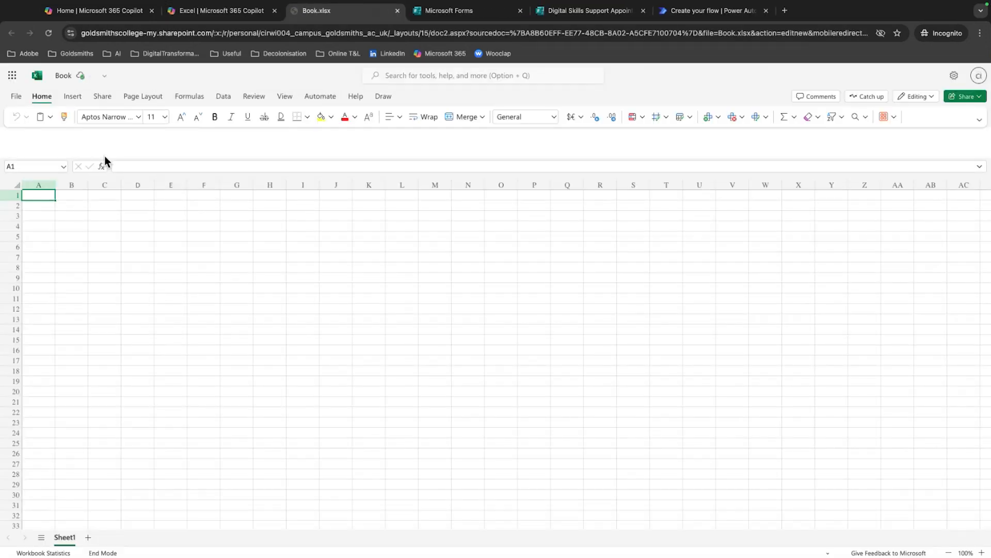
# Try to move the new workbook to the My files location
pyautogui.click(71, 76)
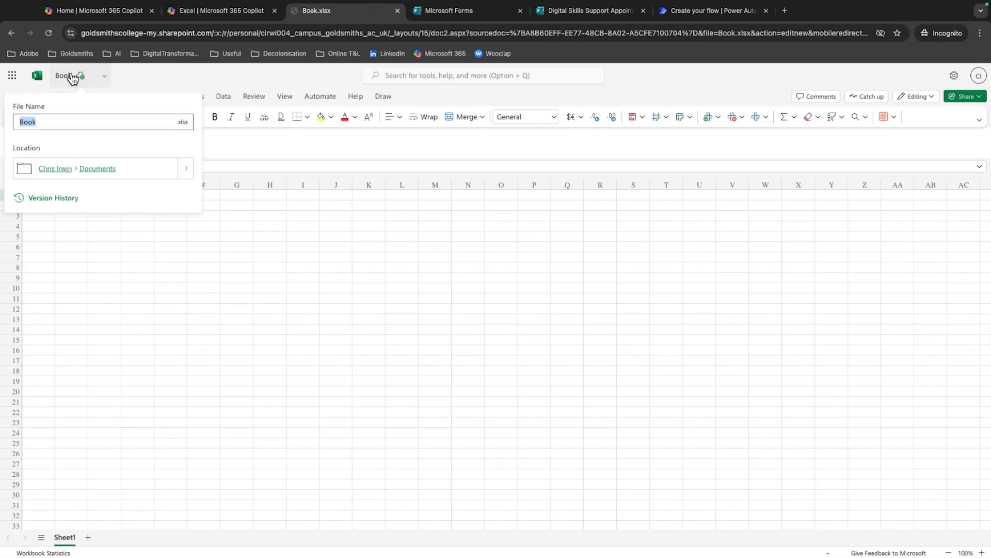
pyautogui.click(185, 168)
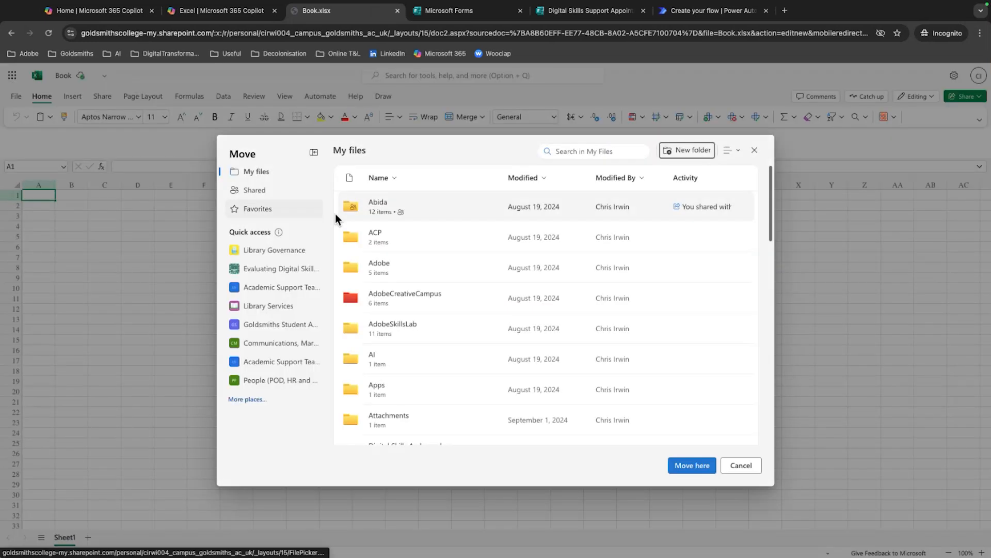
pyautogui.scroll(-5, 429, 287)
pyautogui.scroll(-10, 429, 290)
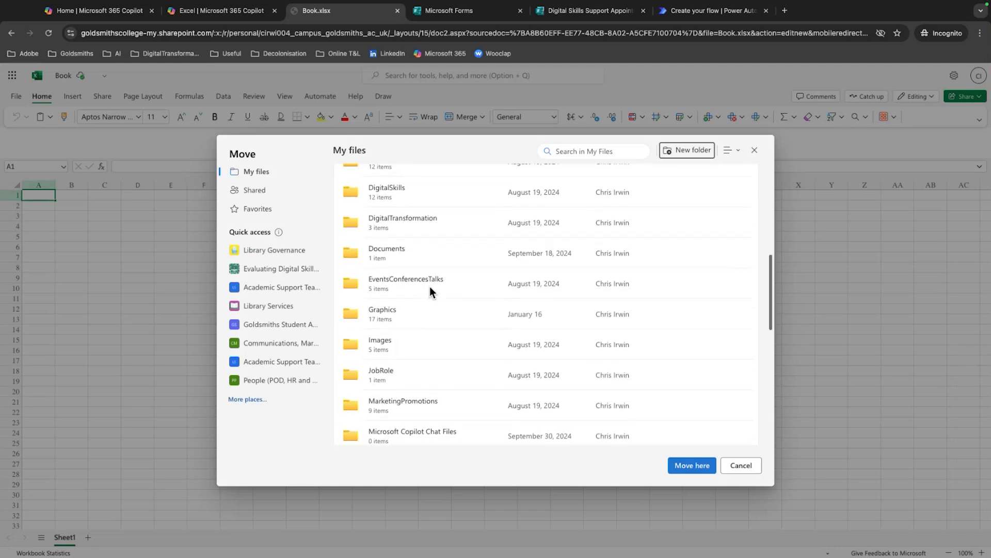
pyautogui.scroll(15, 430, 286)
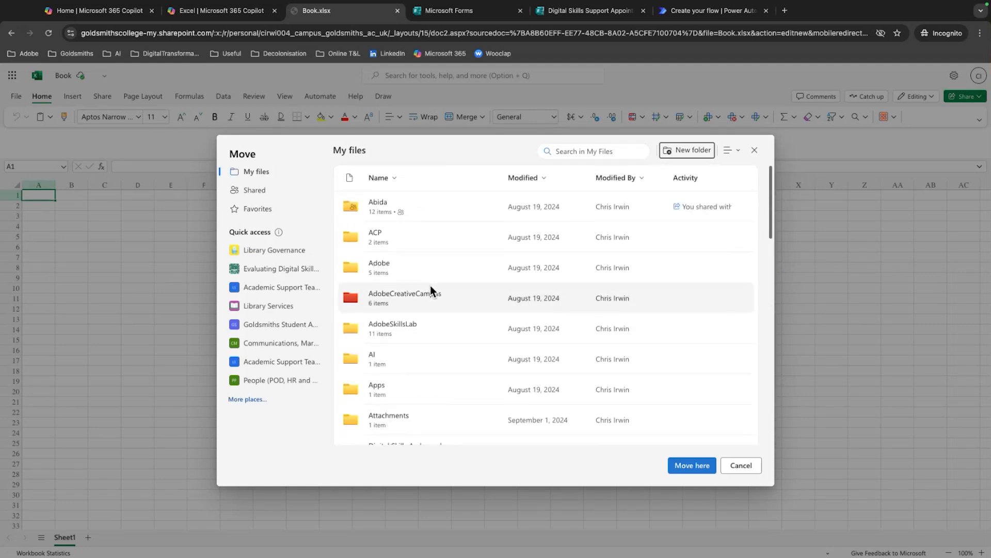
pyautogui.click(267, 172)
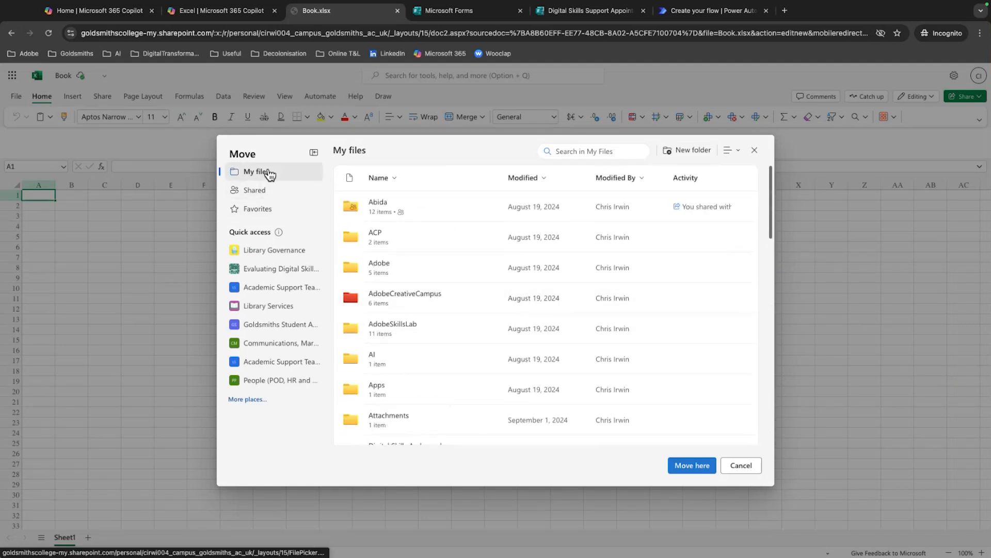
pyautogui.click(699, 465)
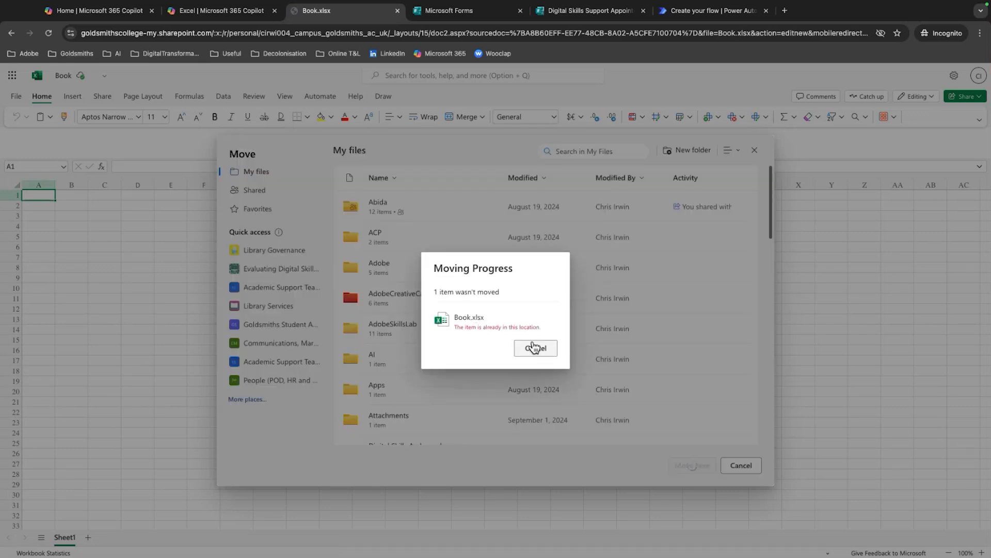
pyautogui.click(537, 348)
pyautogui.scroll(-10, 437, 310)
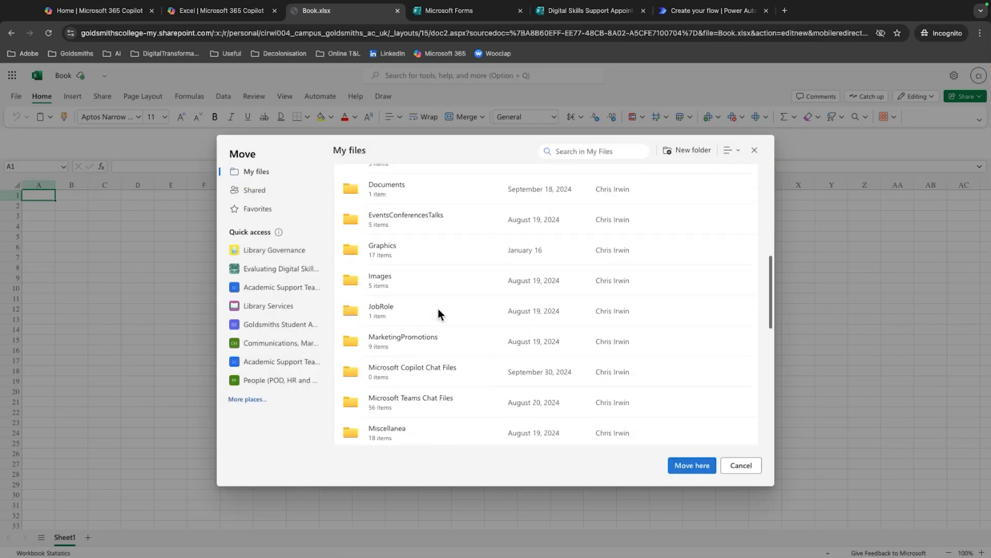
pyautogui.click(751, 469)
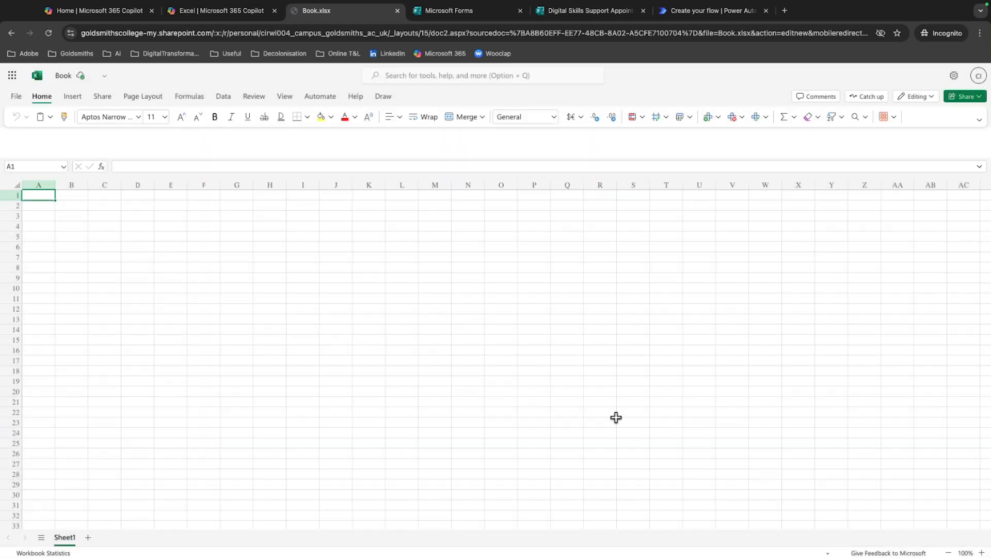
# Rename the workbook as DigitalSkillAppointmentRequests
pyautogui.click(65, 76)
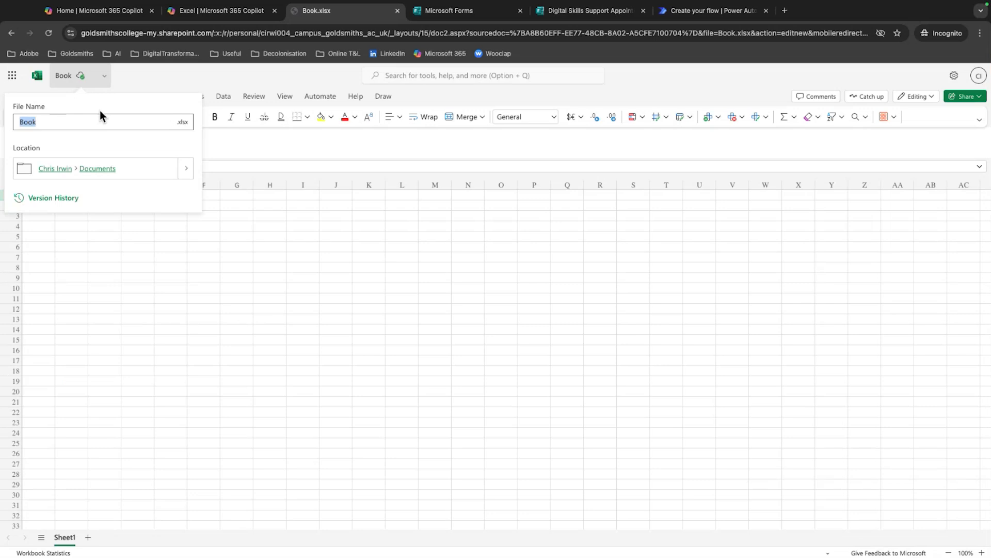
pyautogui.write('DigitalS')
pyautogui.click(110, 142)
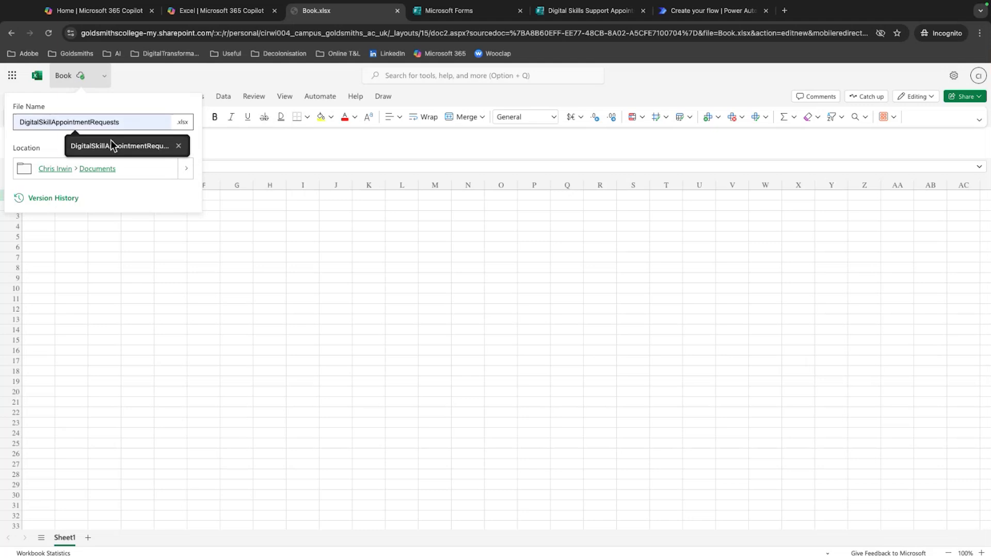
pyautogui.press('Return')
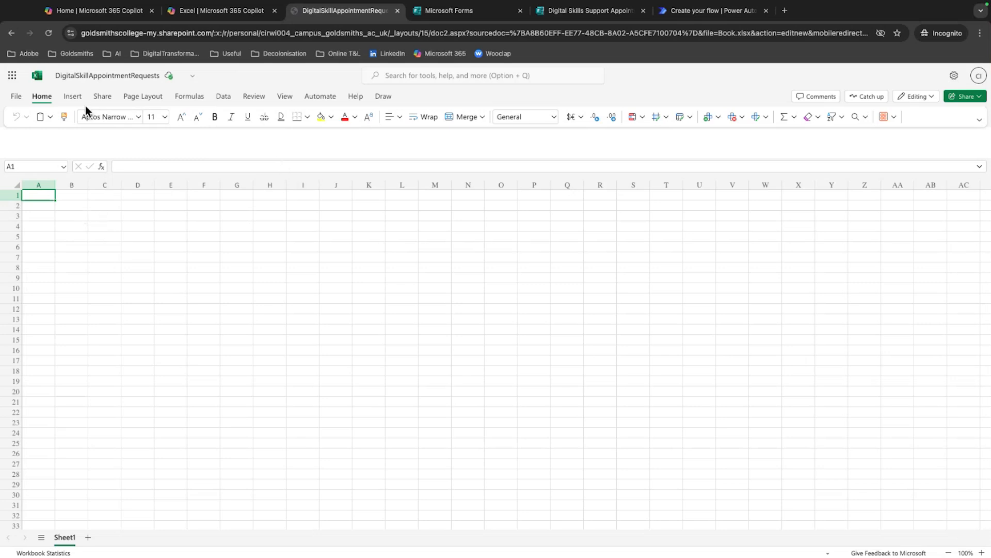
# Insert a table at cell A1 with the option that the table has headers
pyautogui.click(72, 96)
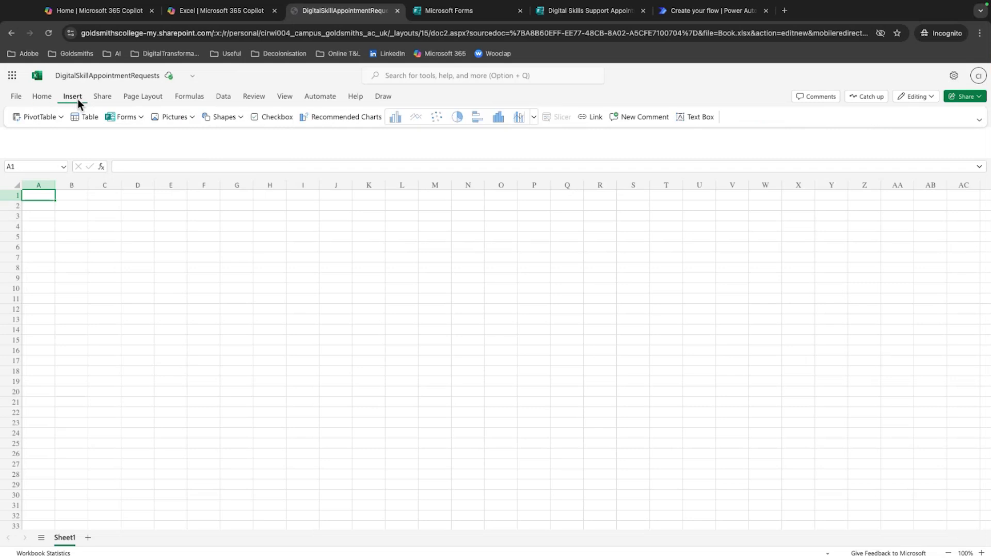
pyautogui.click(90, 117)
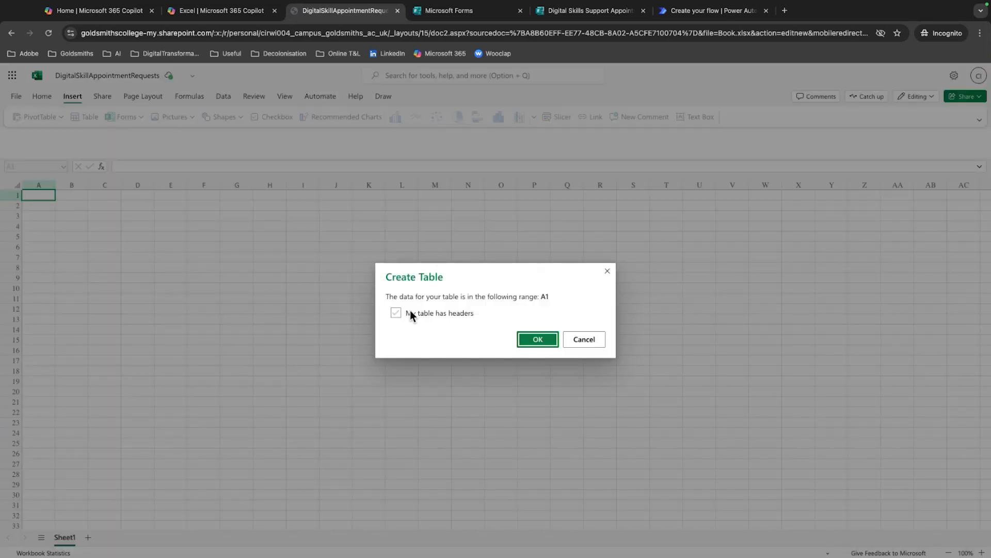
pyautogui.click(395, 312)
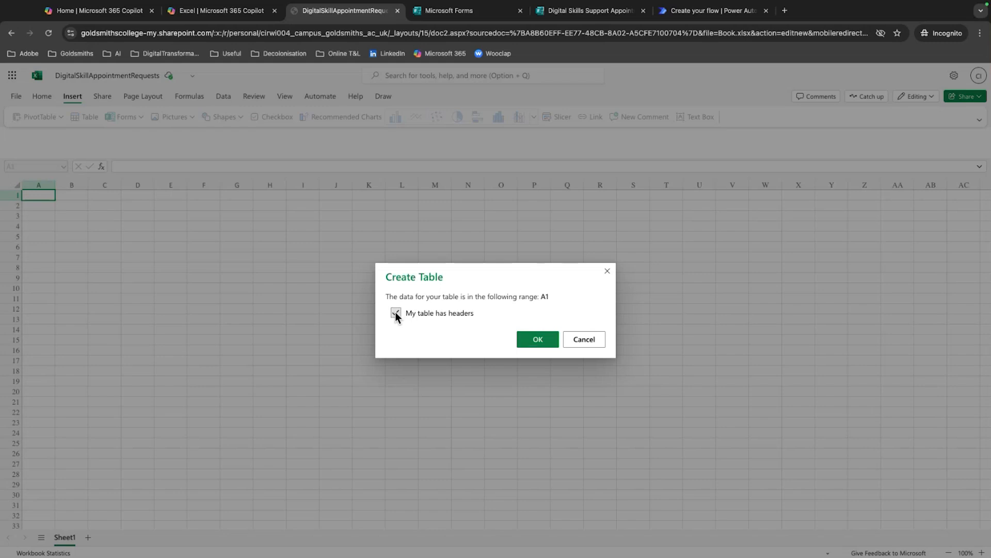
pyautogui.click(537, 339)
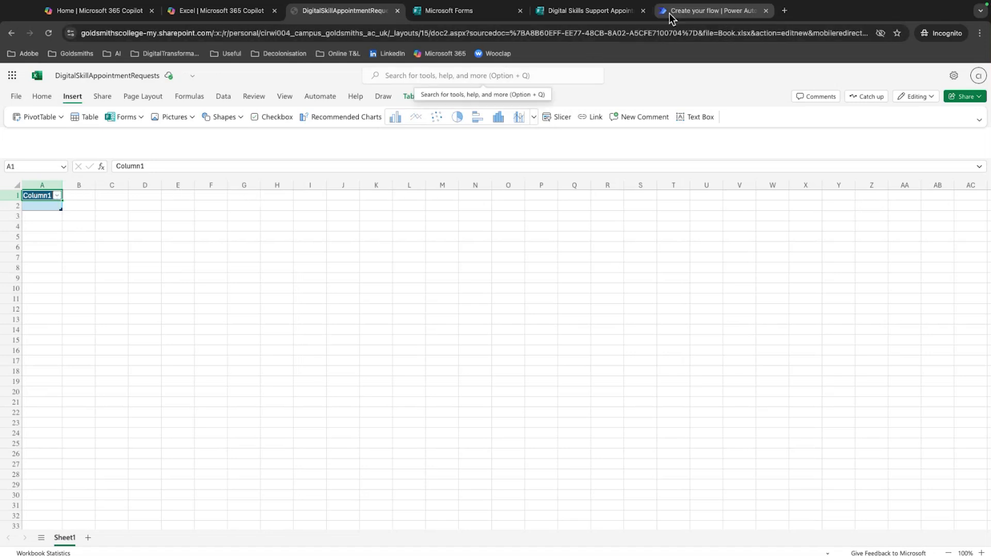
# Switch to the Digital Skills Support Appointment Request form and review its five questions to decide which columns the table needs
pyautogui.click(594, 11)
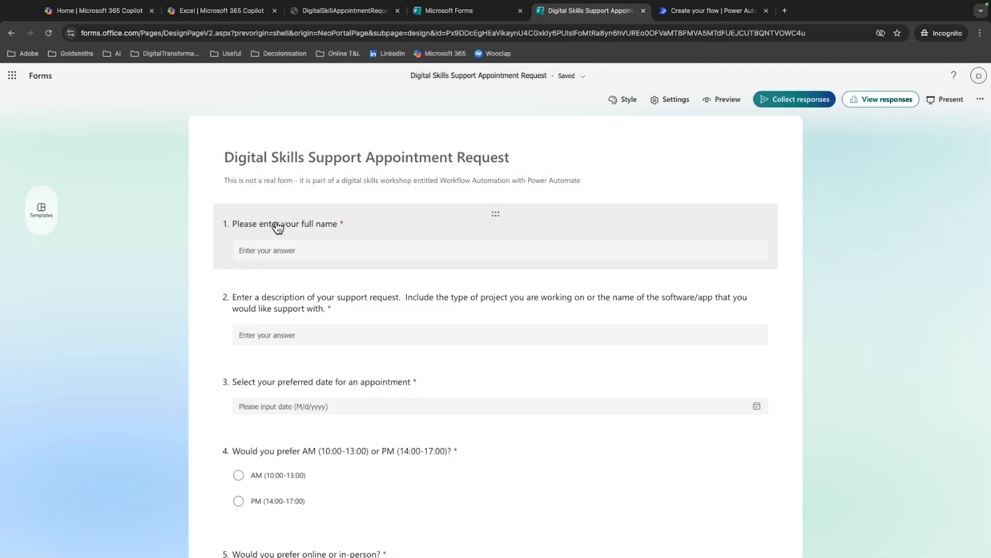
pyautogui.scroll(-1, 287, 228)
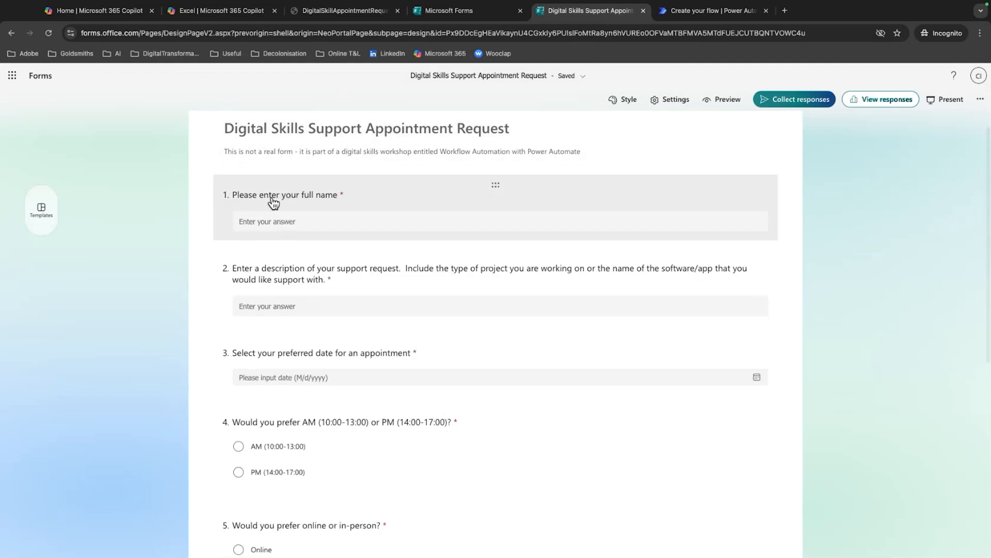
pyautogui.scroll(-1, 358, 215)
pyautogui.scroll(-2, 361, 222)
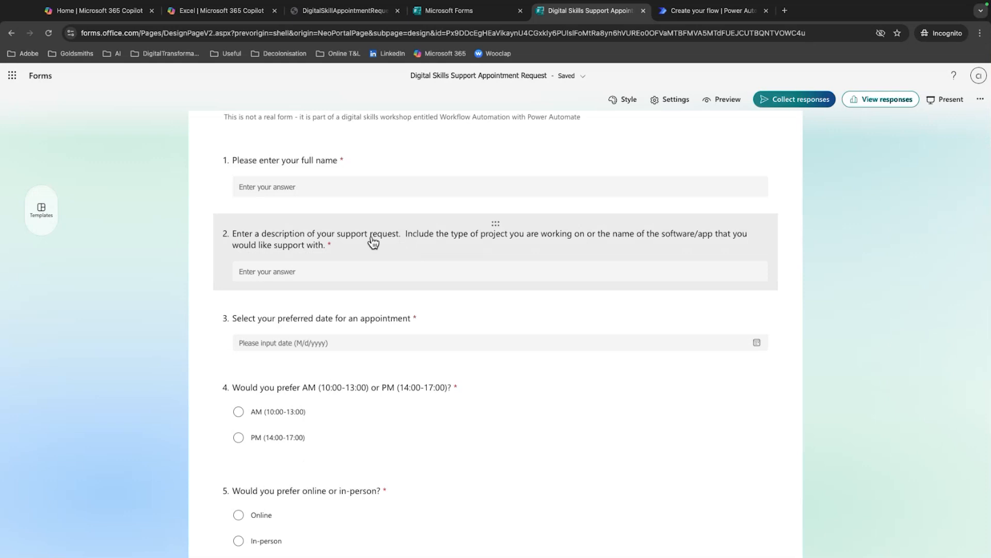
pyautogui.scroll(-2, 323, 275)
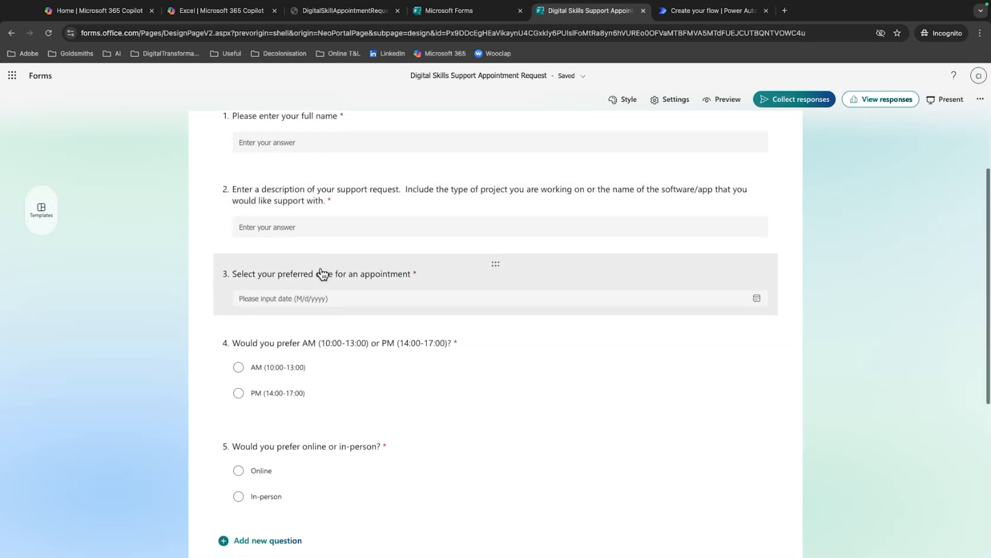
pyautogui.scroll(-2, 342, 259)
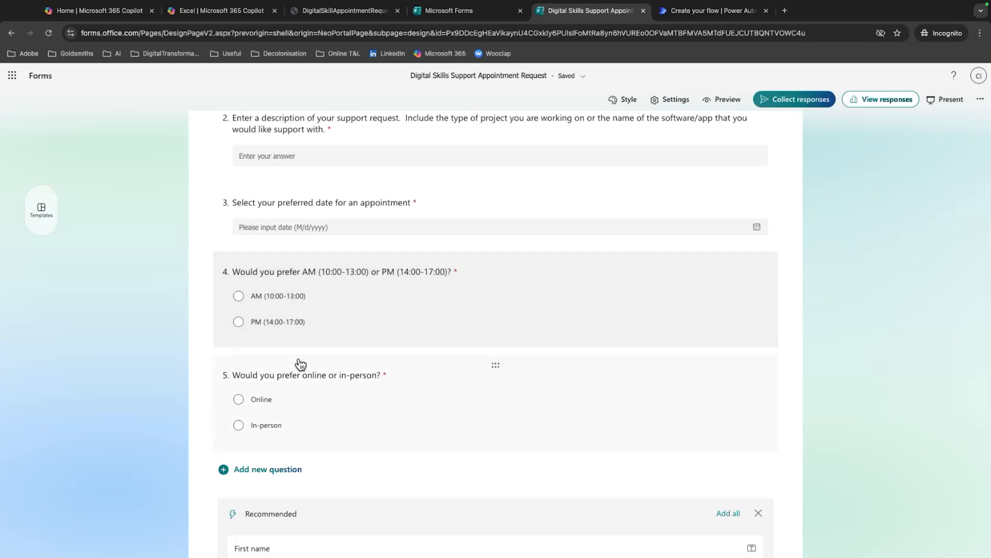
pyautogui.scroll(-1, 282, 413)
pyautogui.scroll(5, 283, 414)
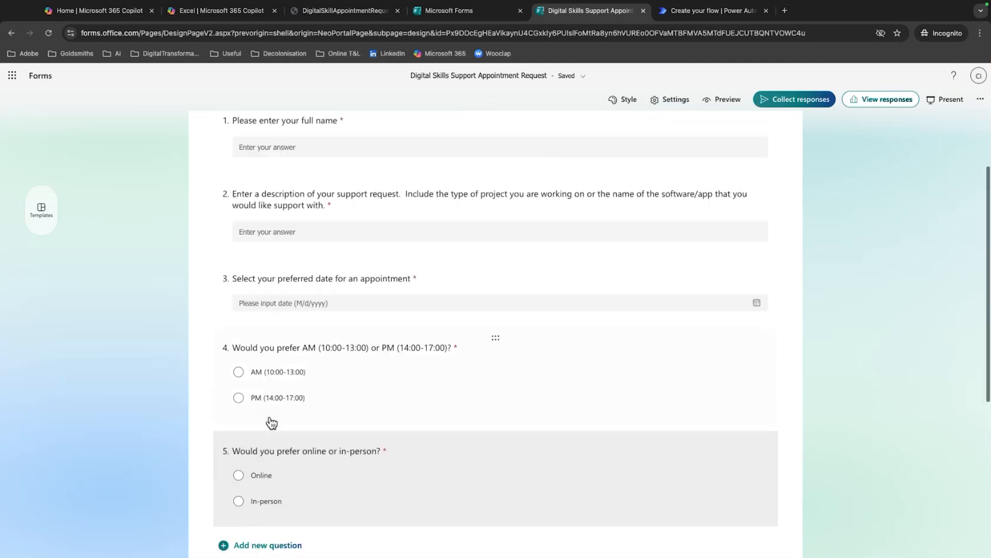
pyautogui.scroll(3, 257, 245)
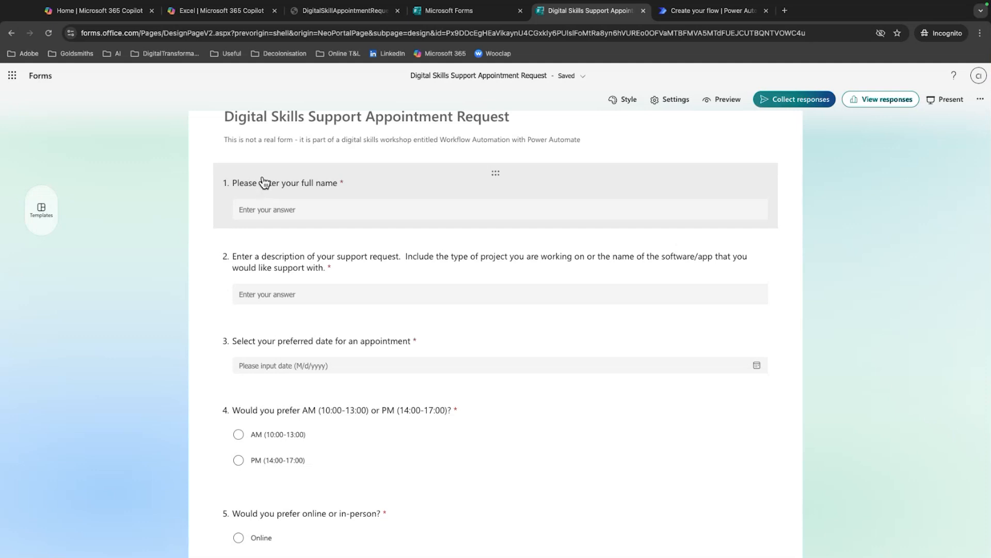
pyautogui.scroll(-1, 369, 228)
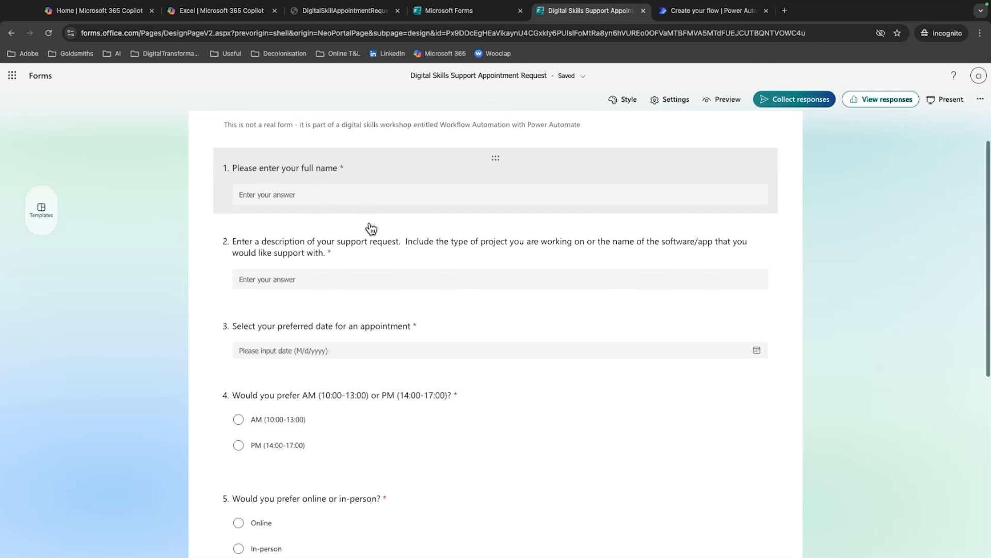
pyautogui.scroll(2, 369, 227)
pyautogui.scroll(1, 408, 243)
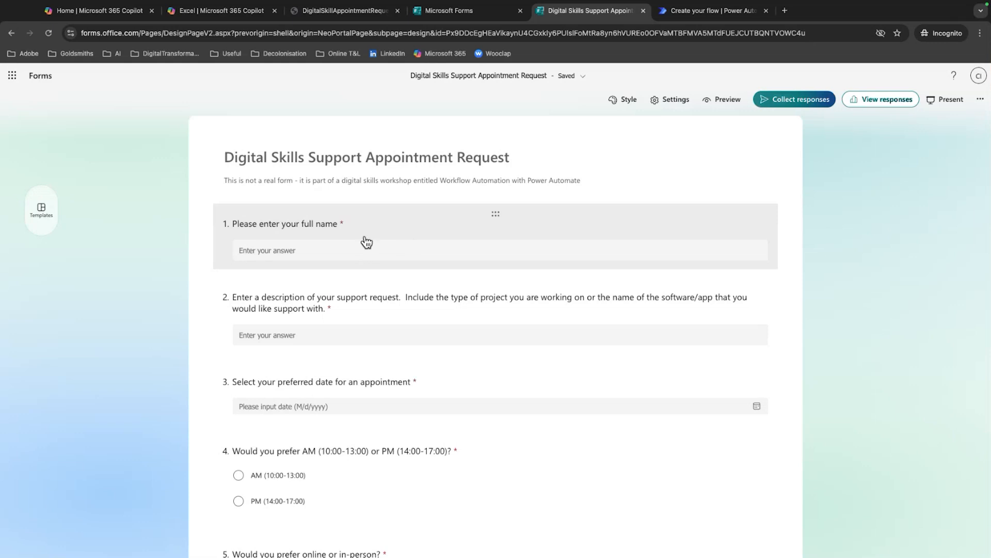
pyautogui.scroll(-1, 367, 241)
pyautogui.scroll(1, 370, 240)
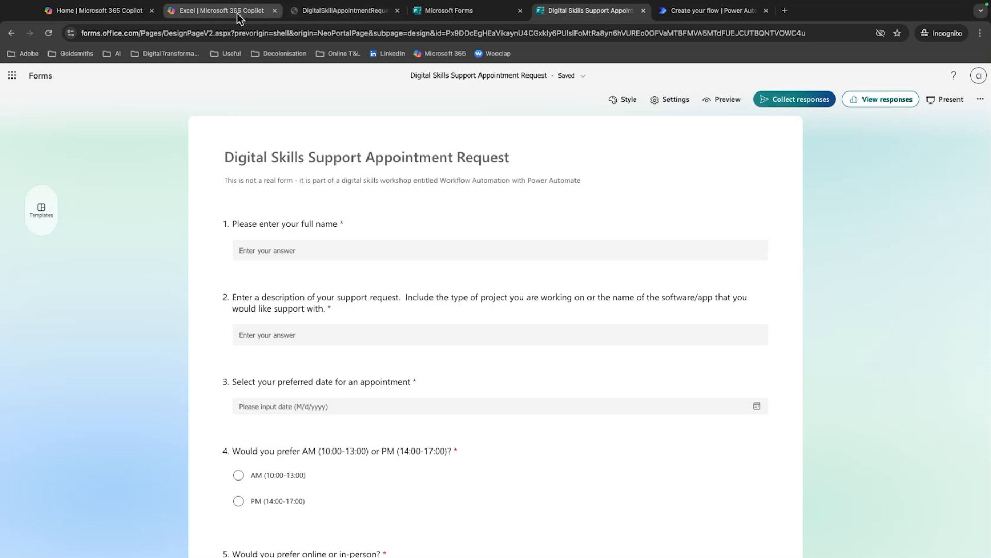
# Back in the workbook, extend the table to six columns, A to F, and head the first two Name and Email
pyautogui.click(370, 12)
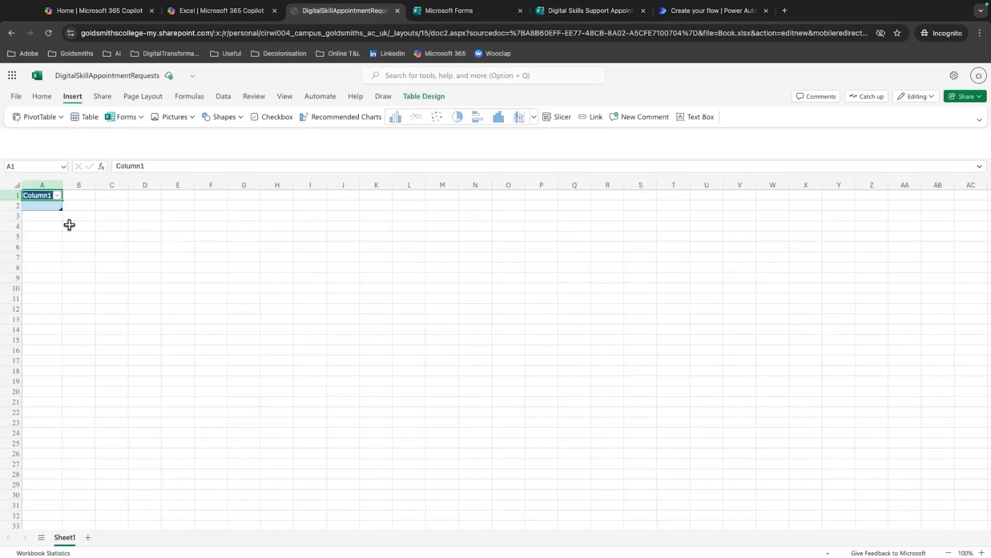
pyautogui.moveTo(62, 209); pyautogui.dragTo(198, 210)
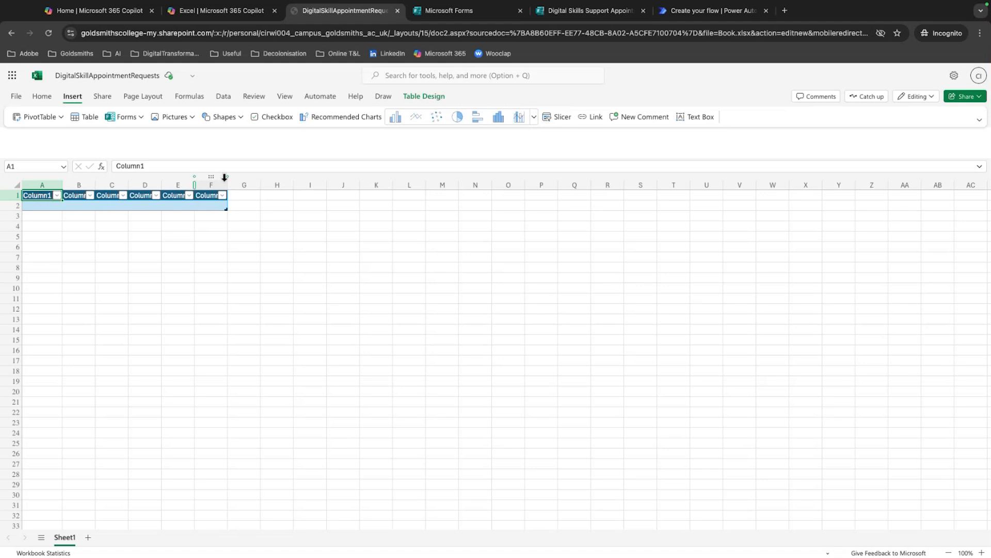
pyautogui.write('Name')
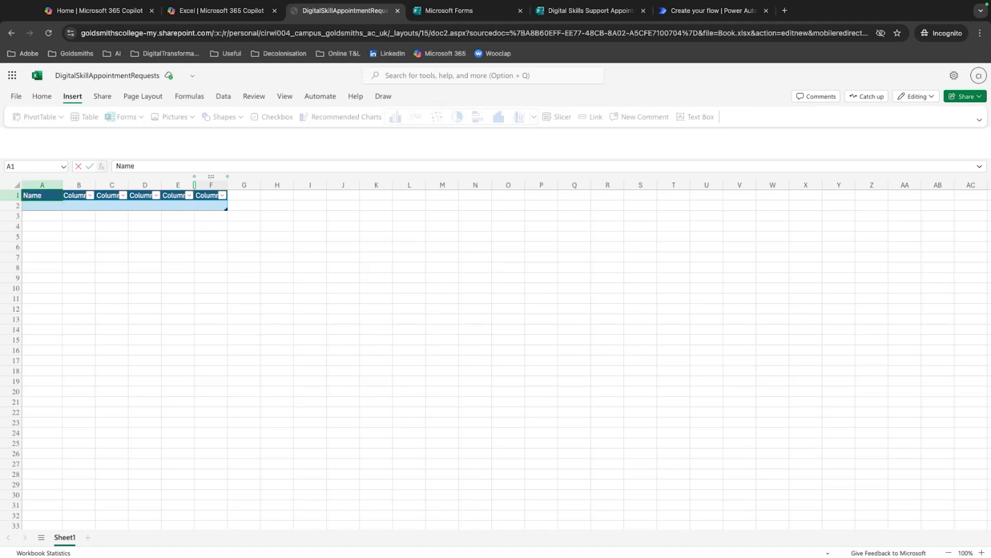
pyautogui.press('Tab')
pyautogui.write('Em')
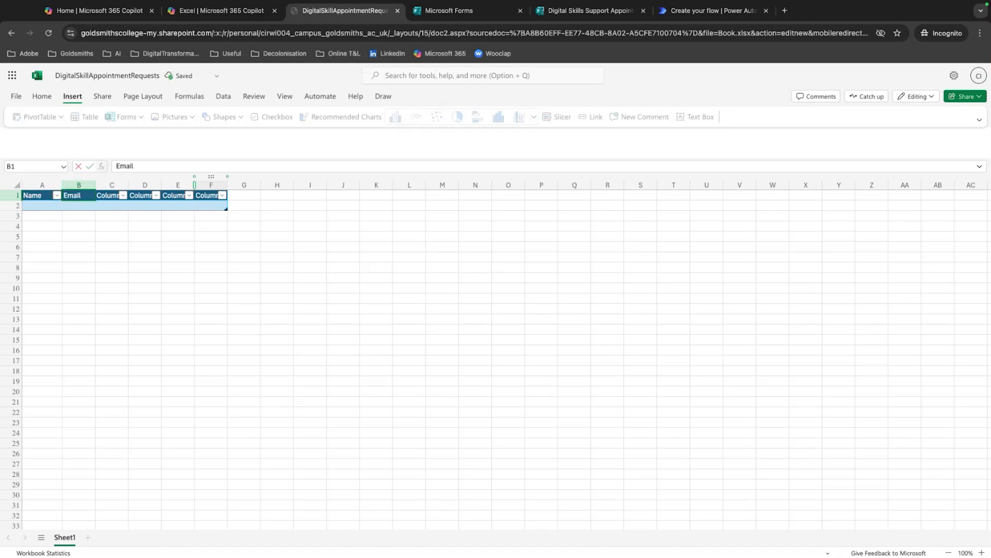
pyautogui.press('Tab')
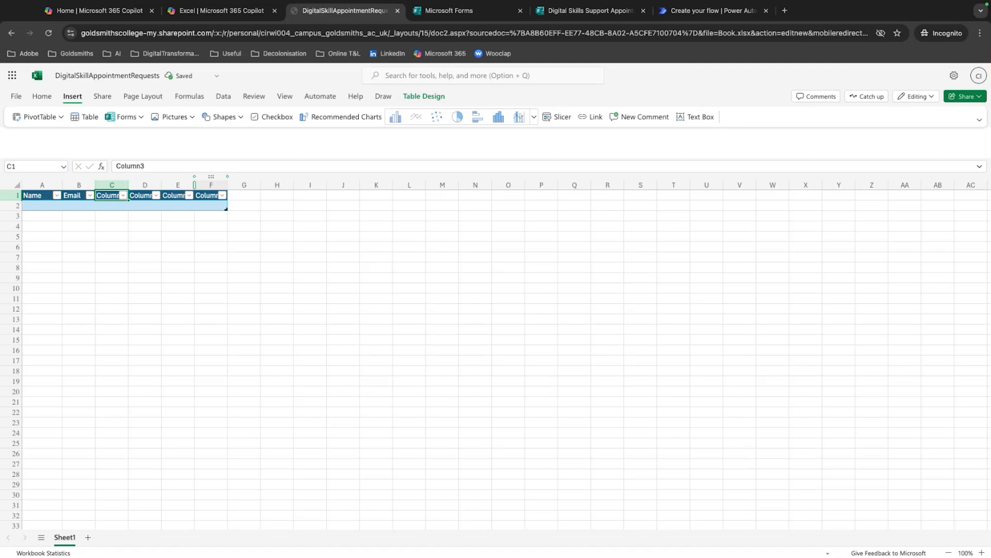
# Head the table's third column Request description and keep text auto-fit turned on
pyautogui.write('Request descr')
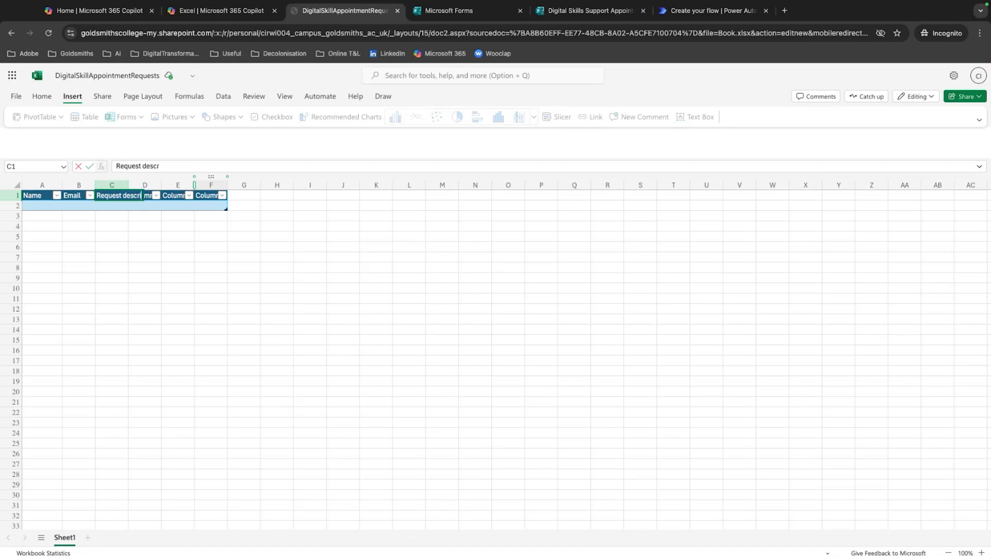
pyautogui.write('iption')
pyautogui.press('Return')
pyautogui.press('Right')
pyautogui.press('Up')
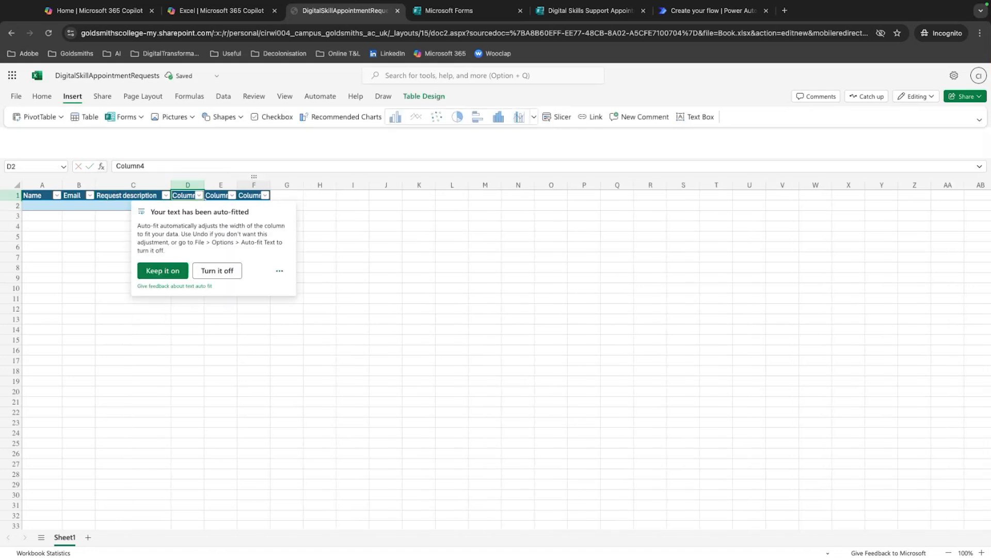
pyautogui.click(178, 271)
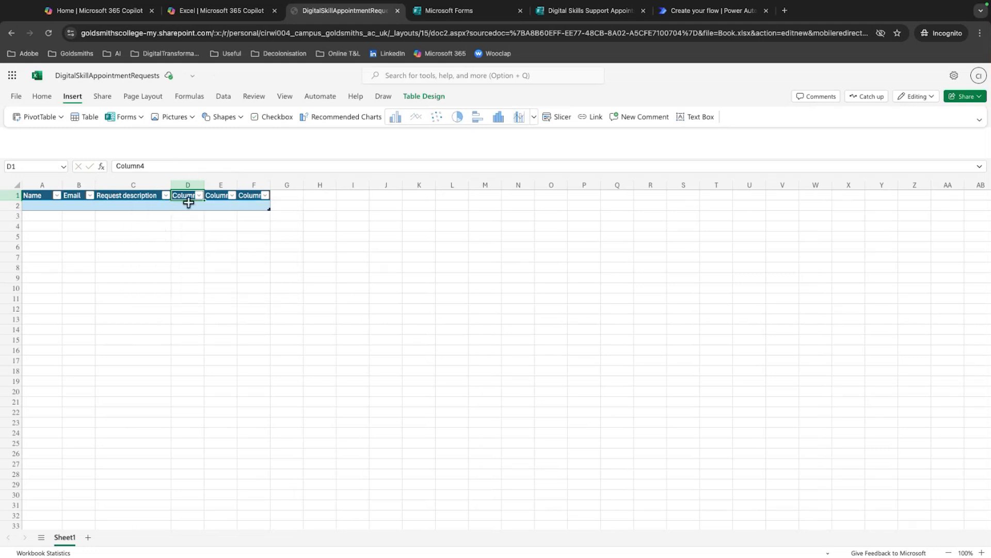
# Head the table's last three columns Date preference, AM/PM and Online / in-person
pyautogui.write('Date')
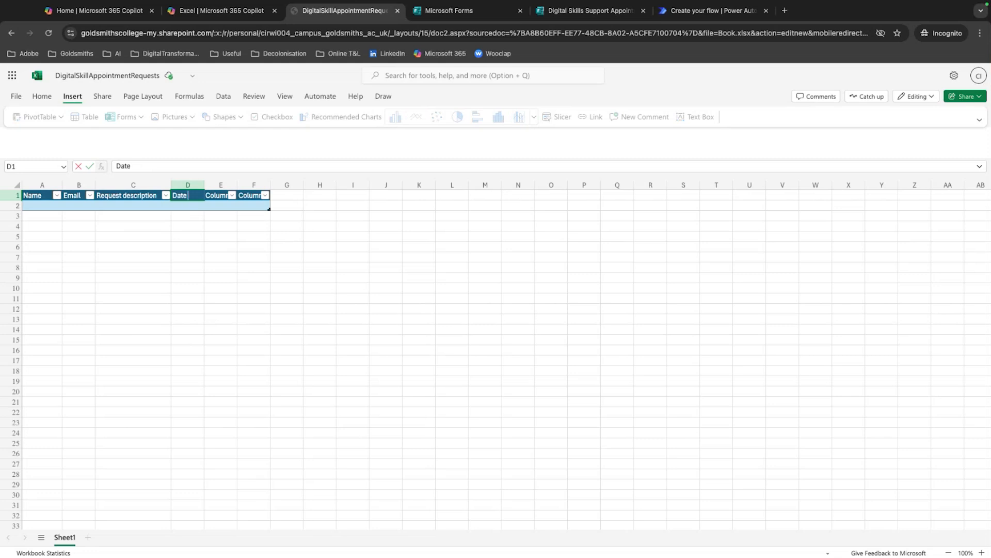
pyautogui.write(' preference')
pyautogui.press('Tab')
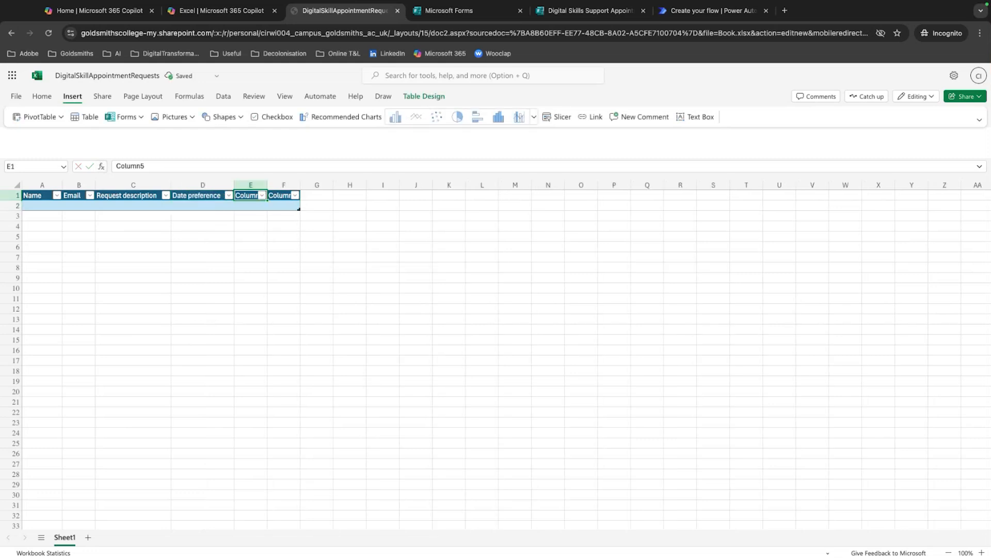
pyautogui.write('AM/')
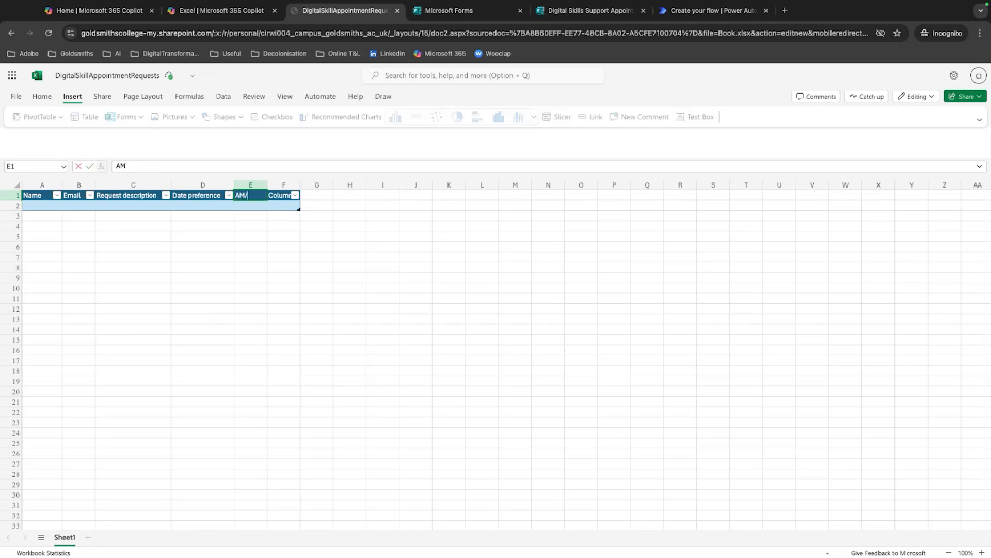
pyautogui.write('PM')
pyautogui.press('Tab')
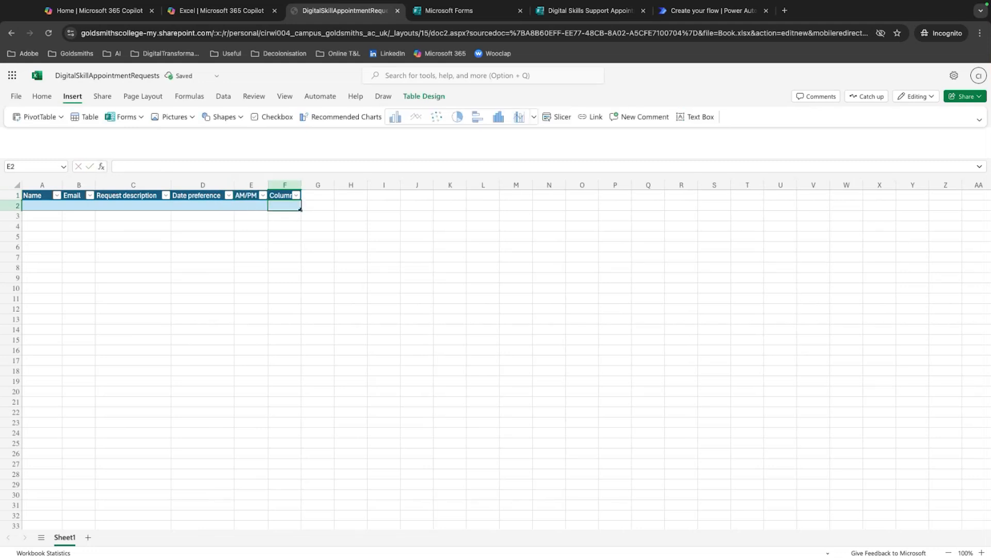
pyautogui.write('Online / i')
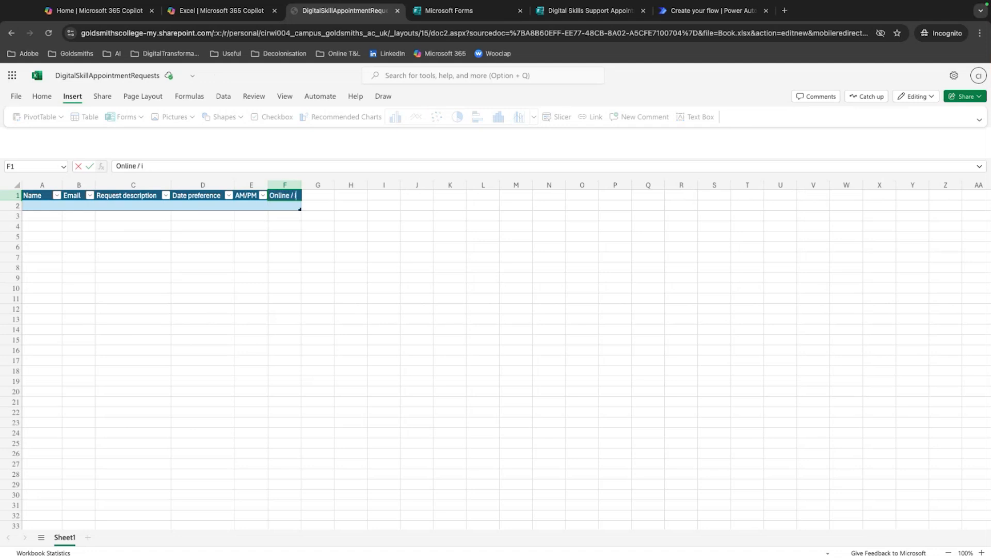
pyautogui.write('n-person')
pyautogui.press('Return')
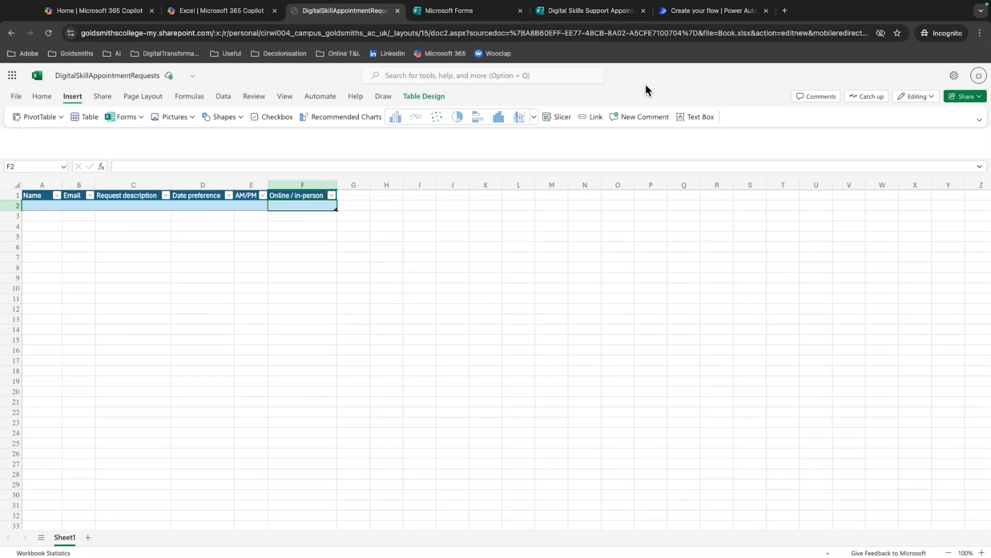
# Check the form's questions against the table's column headers, and return to the workbook
pyautogui.click(607, 14)
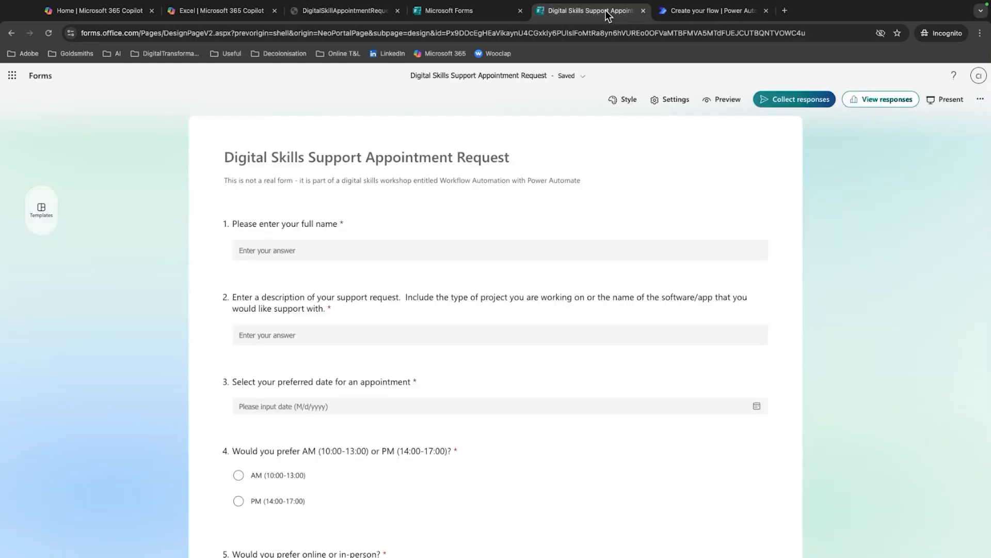
pyautogui.scroll(-1, 341, 273)
pyautogui.scroll(-5, 255, 284)
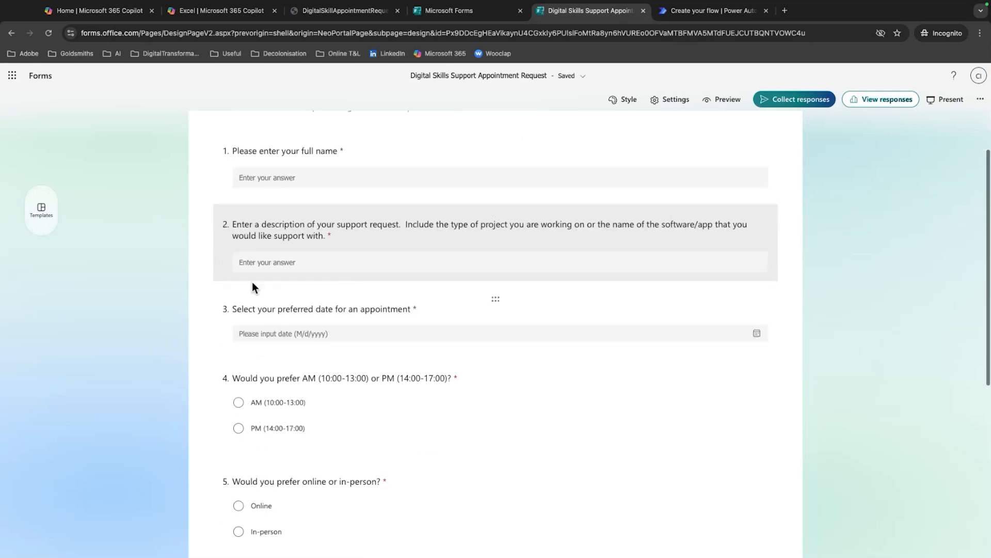
pyautogui.scroll(-2, 282, 300)
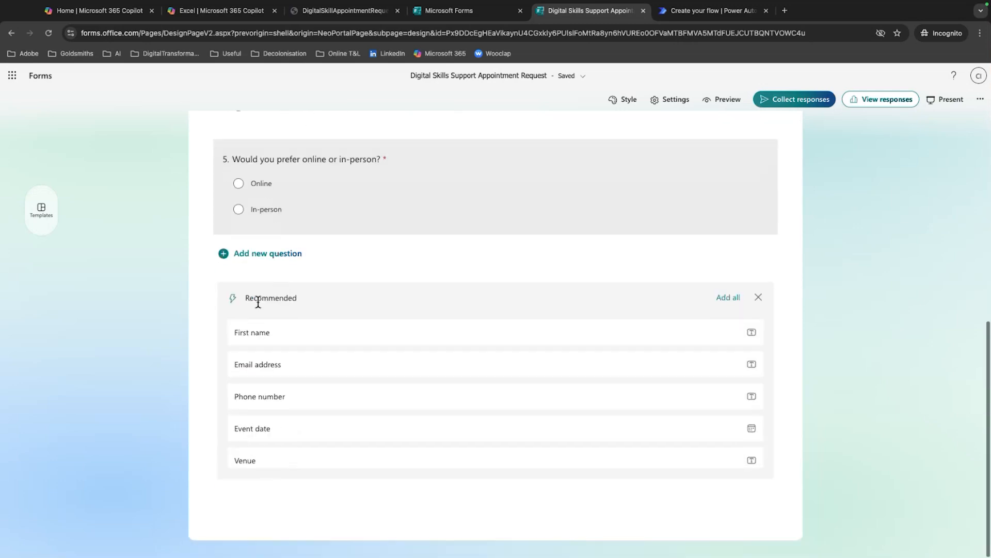
pyautogui.scroll(6, 360, 356)
pyautogui.scroll(-6, 360, 358)
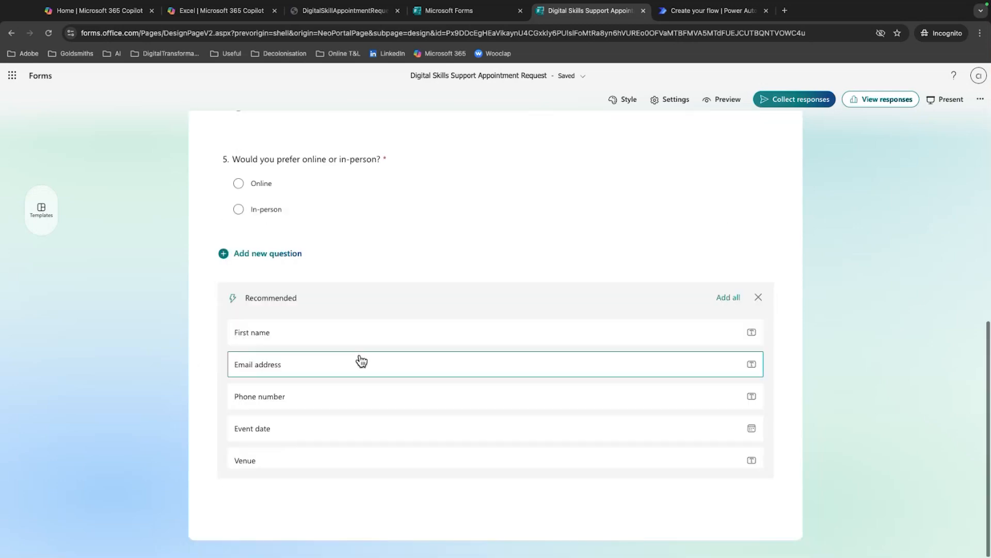
pyautogui.scroll(8, 360, 358)
pyautogui.click(342, 12)
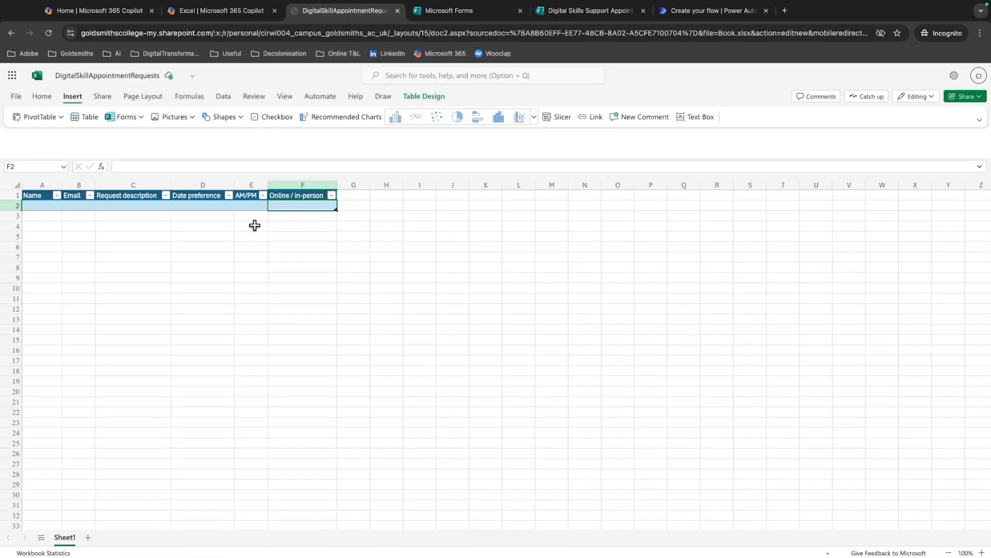
# Rename the appointment request table, replacing its default name Table1
pyautogui.click(37, 198)
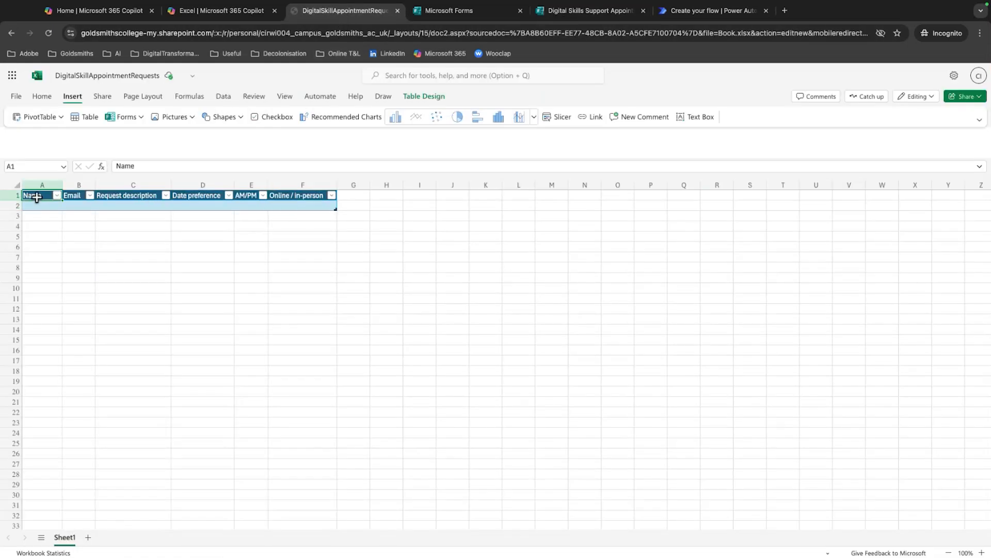
pyautogui.click(410, 98)
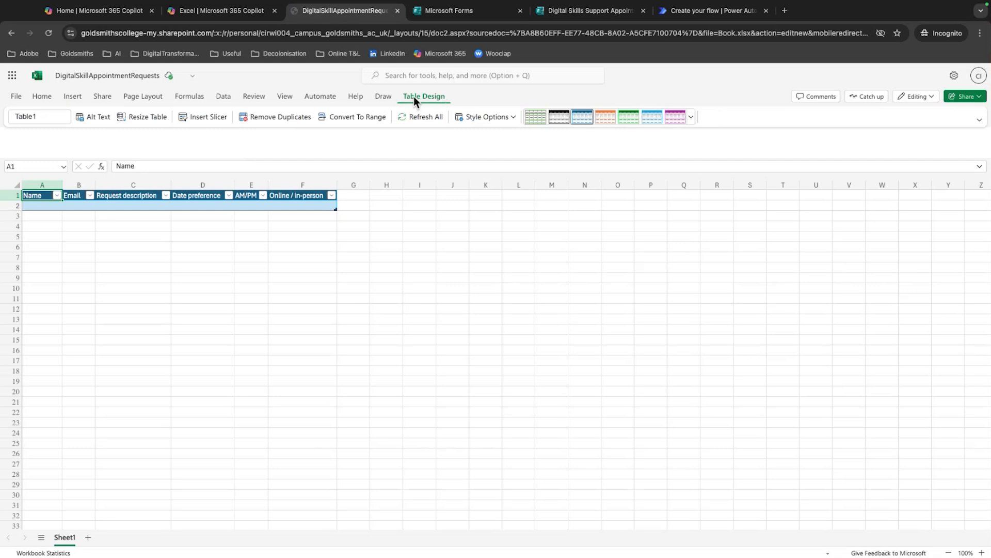
pyautogui.click(41, 114)
pyautogui.doubleClick(44, 114)
pyautogui.write('D')
pyautogui.write('tRequ')
pyautogui.write('est')
pyautogui.press('Return')
# Switch to the Digital Skills Support Appointment Request form and review its questions from the full name to the online or in-person choice
pyautogui.click(624, 11)
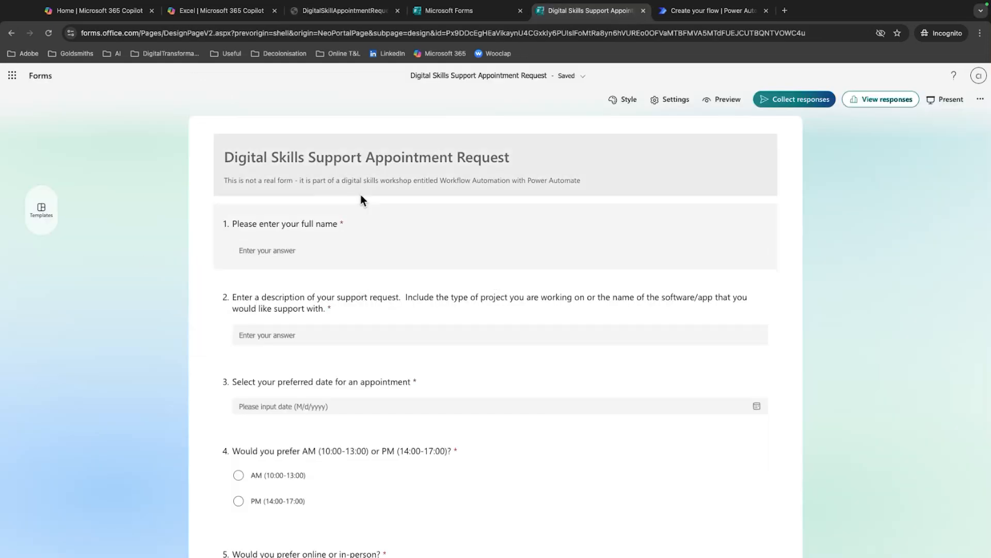
pyautogui.scroll(-3, 237, 426)
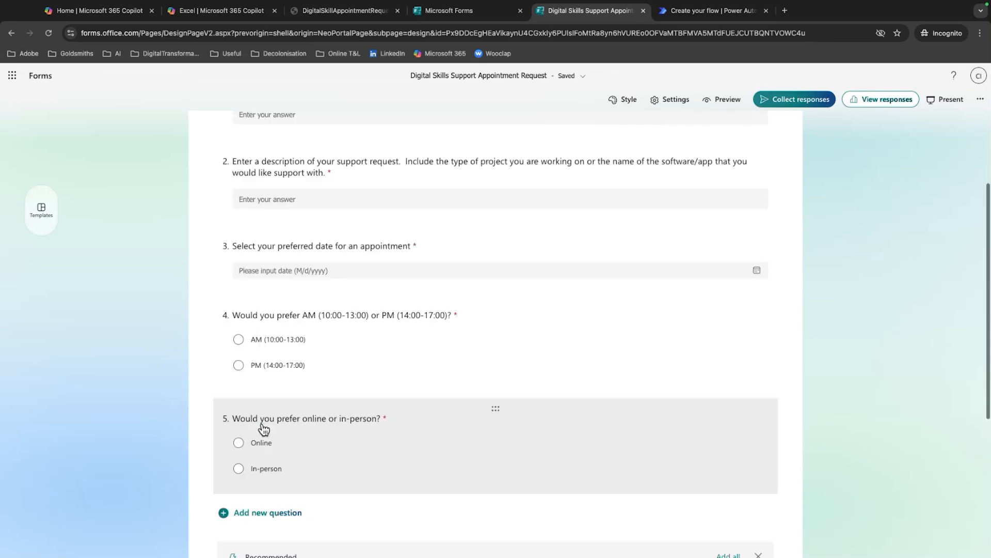
pyautogui.scroll(2, 247, 429)
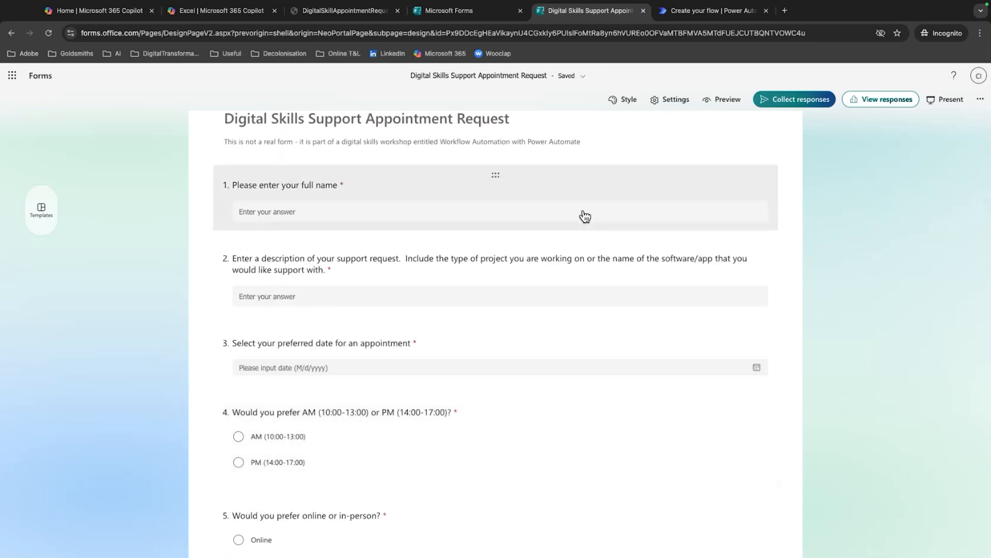
# Switch to Power Automate, start an automated cloud flow named DigitalSkillsAppointmentRequests, and skip the trigger choice
pyautogui.click(701, 13)
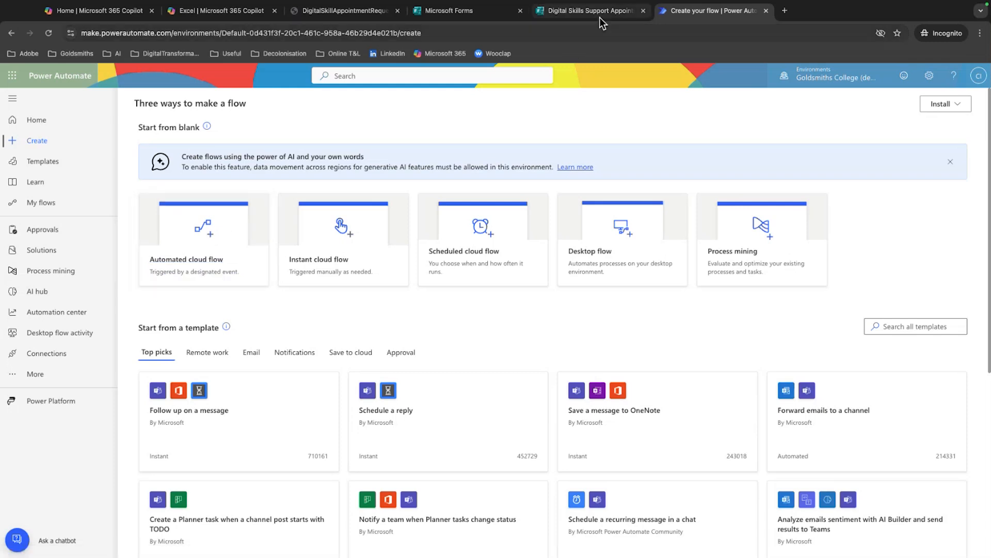
pyautogui.click(198, 233)
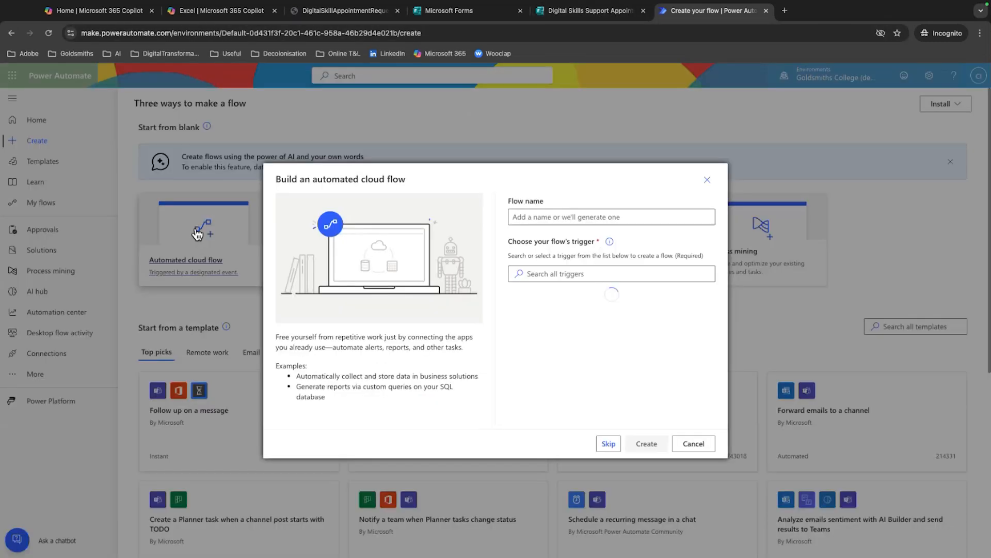
pyautogui.click(567, 217)
pyautogui.write('DigitalSkillsAppointmentRequests')
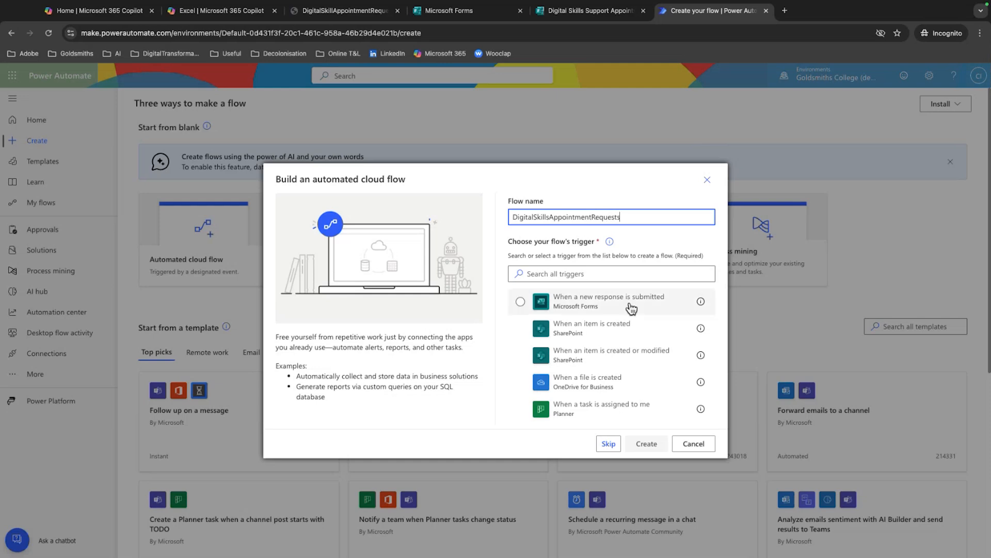
pyautogui.click(646, 276)
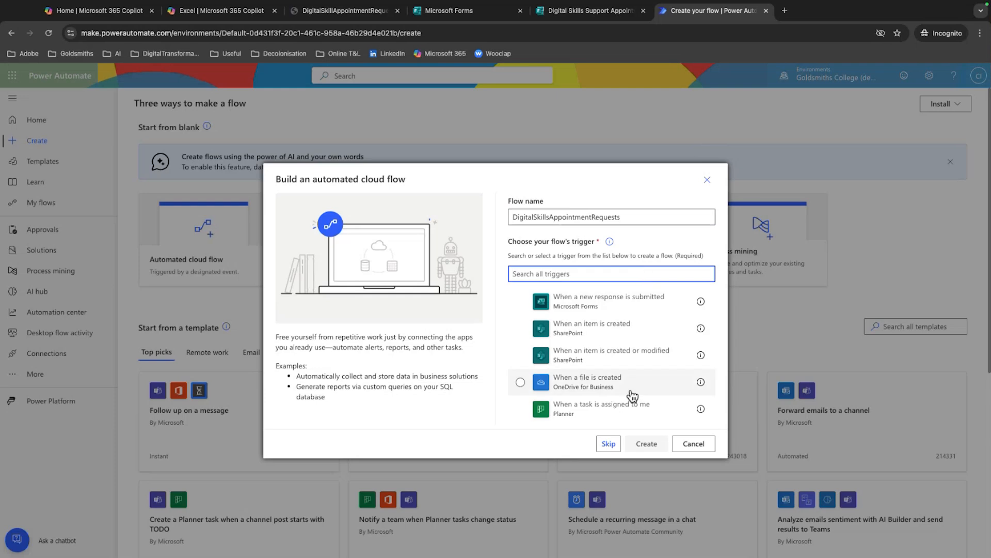
pyautogui.click(608, 445)
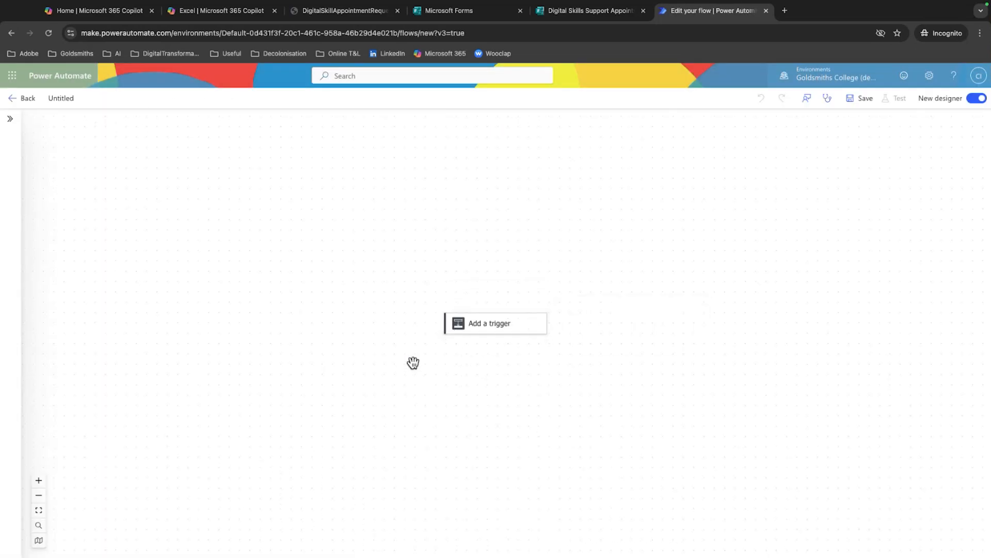
# Name the untitled flow DigitalSkillsAppointmentRequests and try to save it
pyautogui.click(62, 99)
pyautogui.write('D')
pyautogui.write('igitalSkillsAppointemnt')
pyautogui.press('BackSpace')
pyautogui.press('BackSpace')
pyautogui.press('BackSpace')
pyautogui.press('BackSpace')
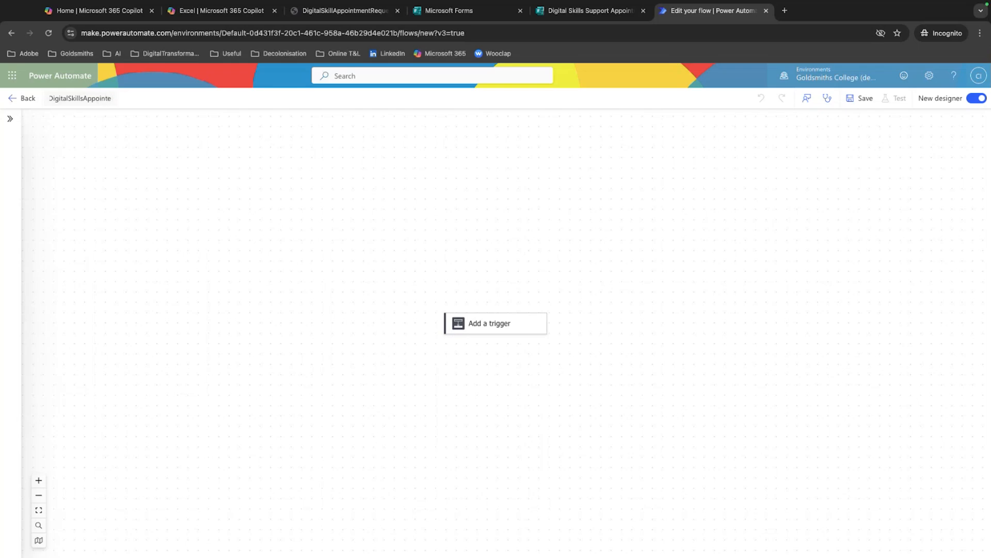
pyautogui.write('m')
pyautogui.press('BackSpace')
pyautogui.click(869, 97)
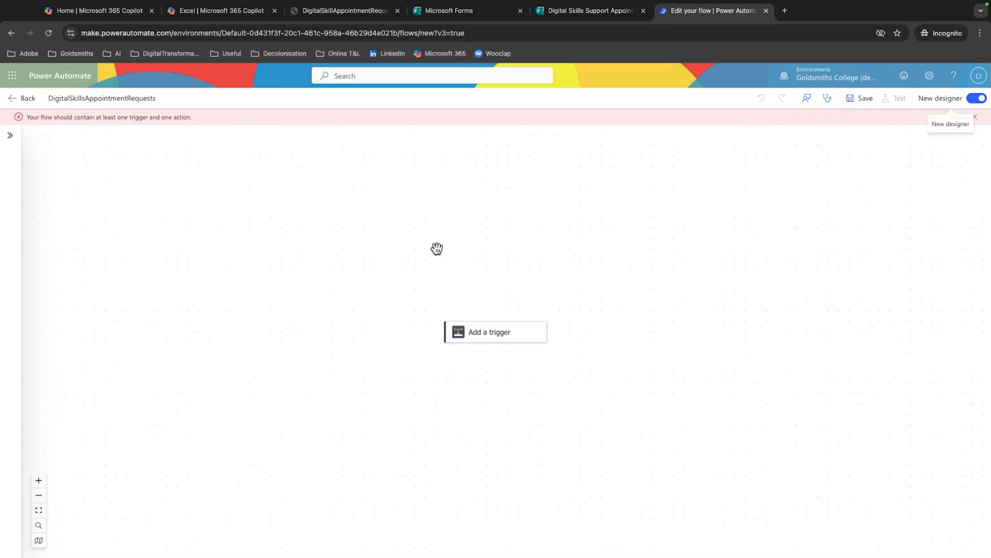
# Start adding a trigger to the flow and look through the available connectors
pyautogui.moveTo(511, 341)
pyautogui.click(526, 339)
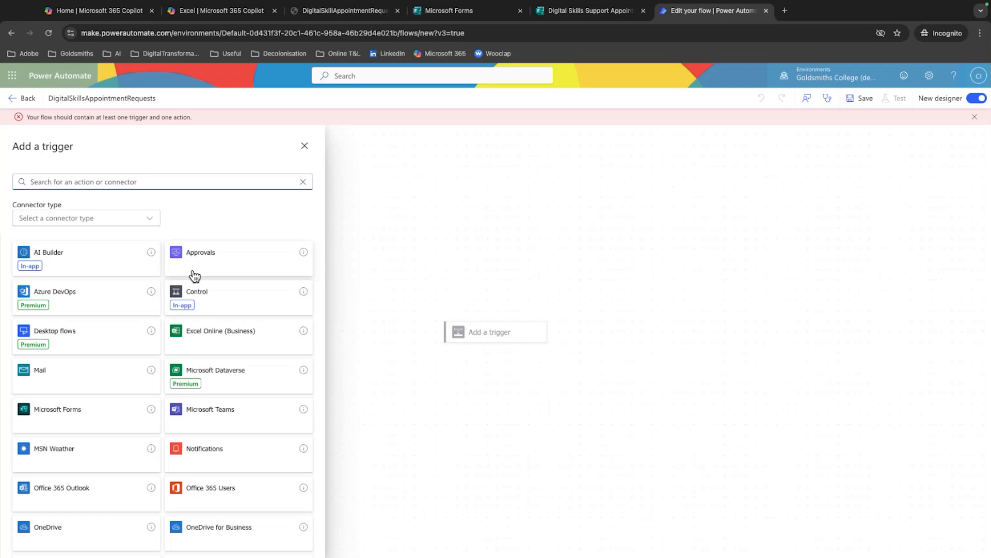
pyautogui.scroll(-2, 75, 262)
pyautogui.scroll(-7, 76, 262)
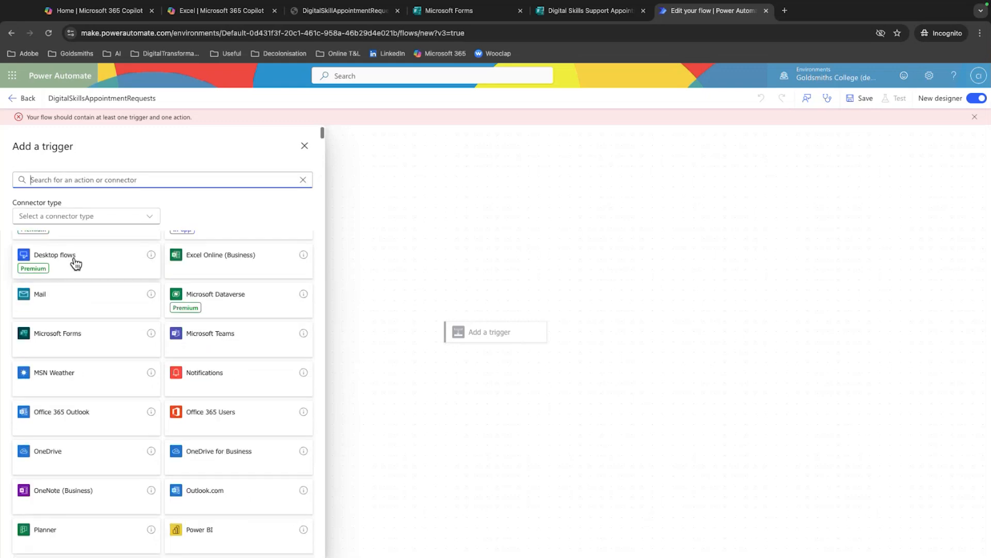
pyautogui.scroll(-6, 186, 338)
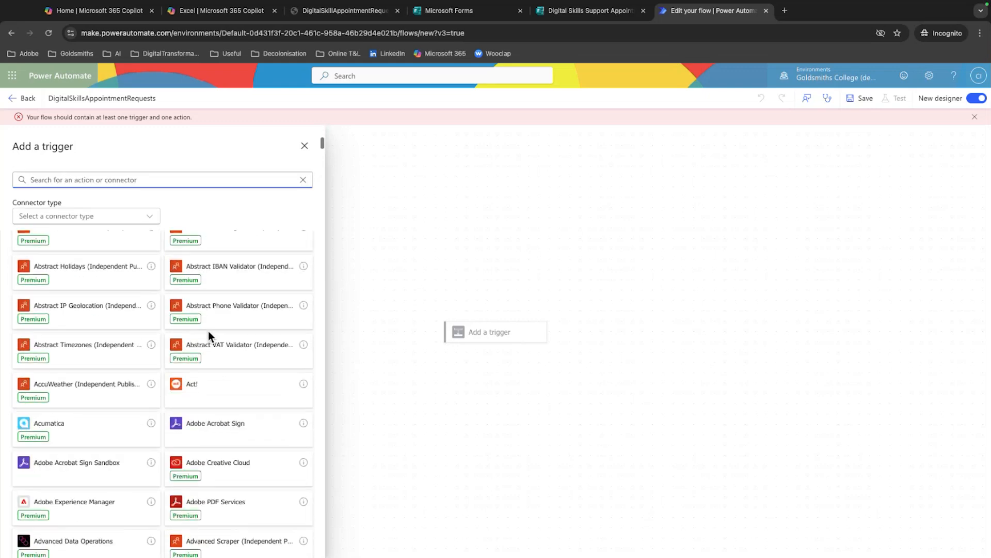
pyautogui.scroll(14, 211, 335)
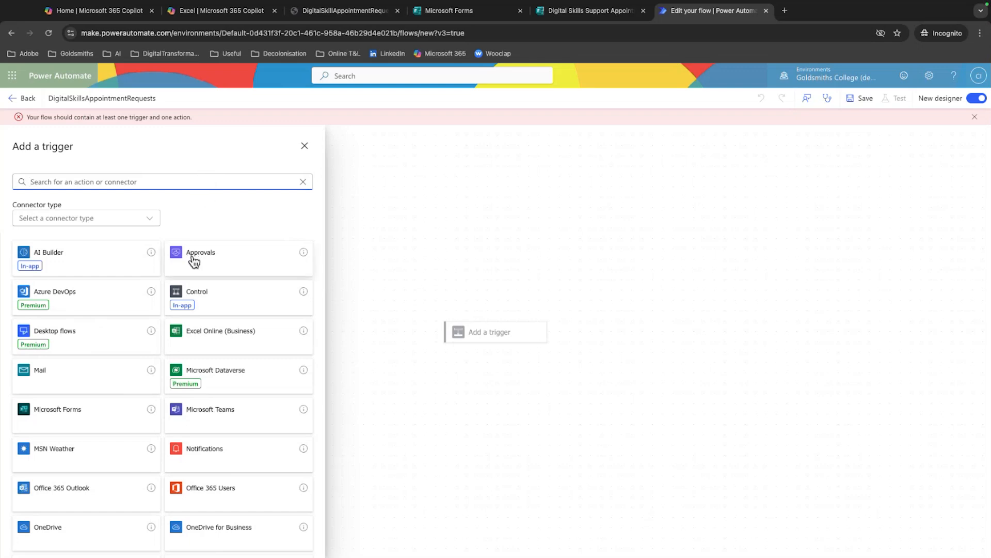
pyautogui.scroll(-1, 235, 303)
pyautogui.scroll(1, 233, 301)
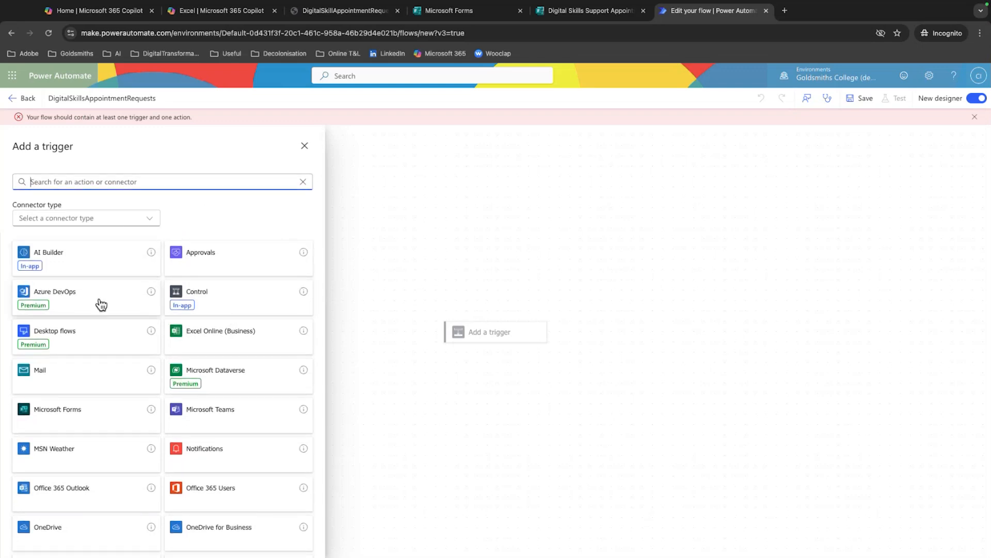
pyautogui.scroll(-1, 100, 299)
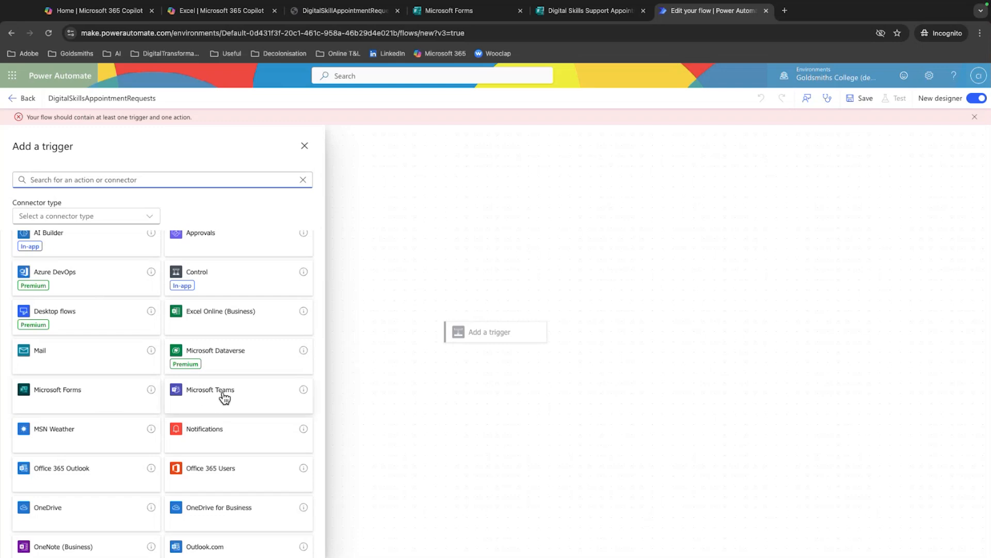
pyautogui.scroll(-1, 223, 394)
pyautogui.scroll(-5, 194, 441)
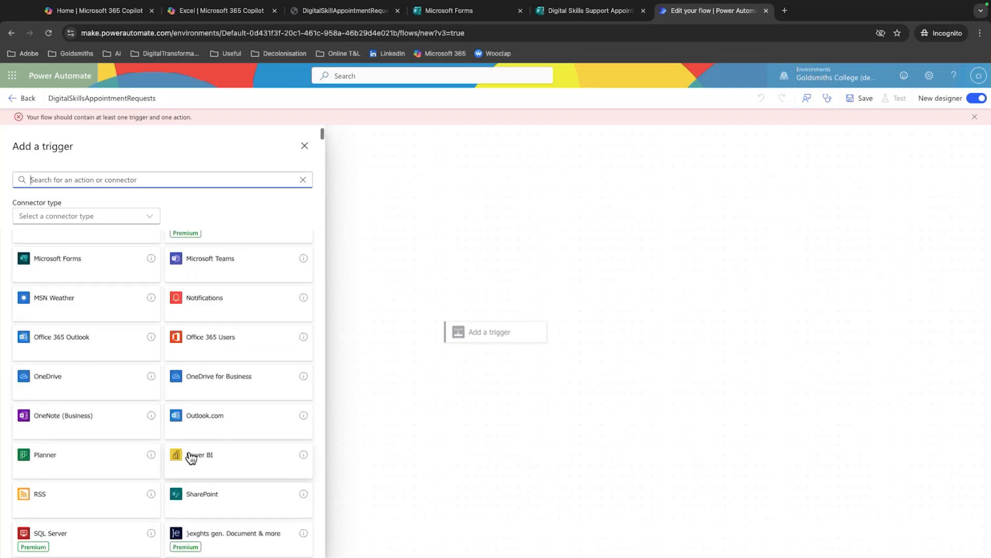
pyautogui.scroll(-7, 186, 455)
pyautogui.scroll(12, 185, 445)
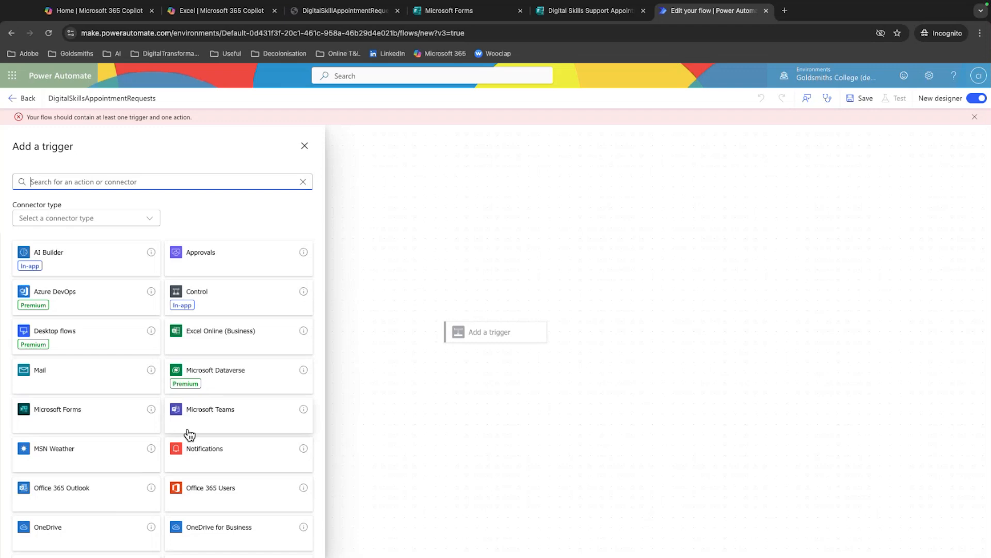
# Search the triggers for "forms" and add the Microsoft Forms trigger "When a new response is submitted"
pyautogui.write('forms')
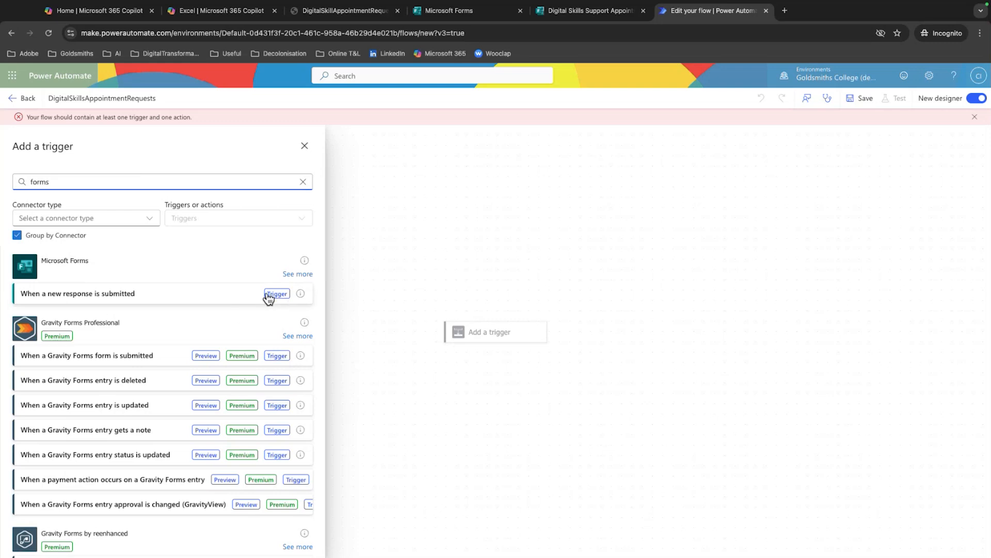
pyautogui.click(187, 297)
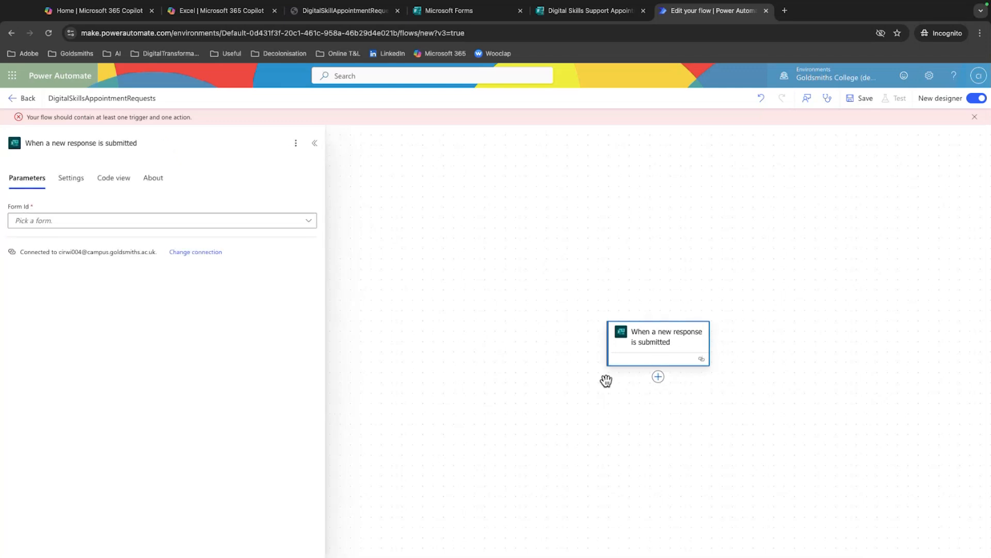
pyautogui.scroll(-1, 591, 422)
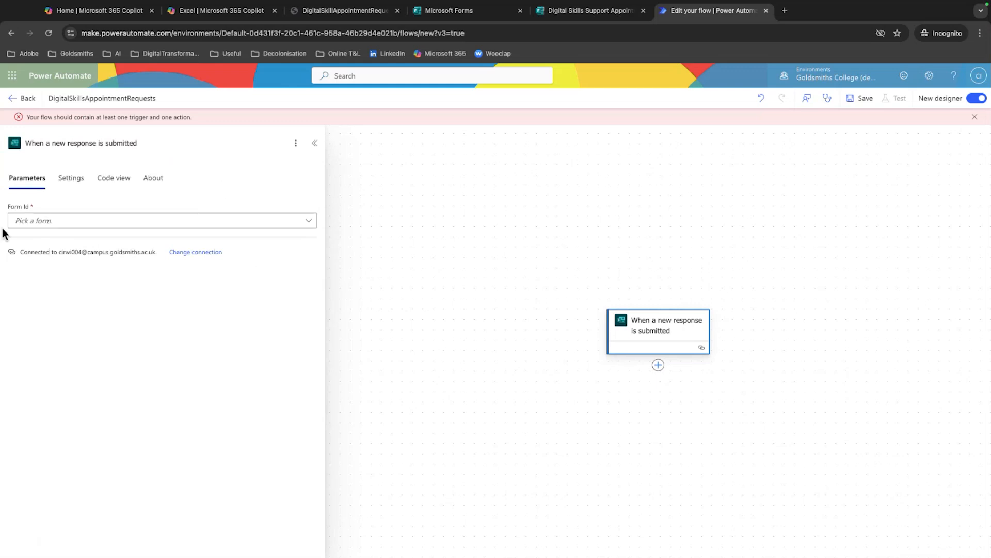
# Examine the trigger's settings, code view and about information, and return to its parameters
pyautogui.click(67, 185)
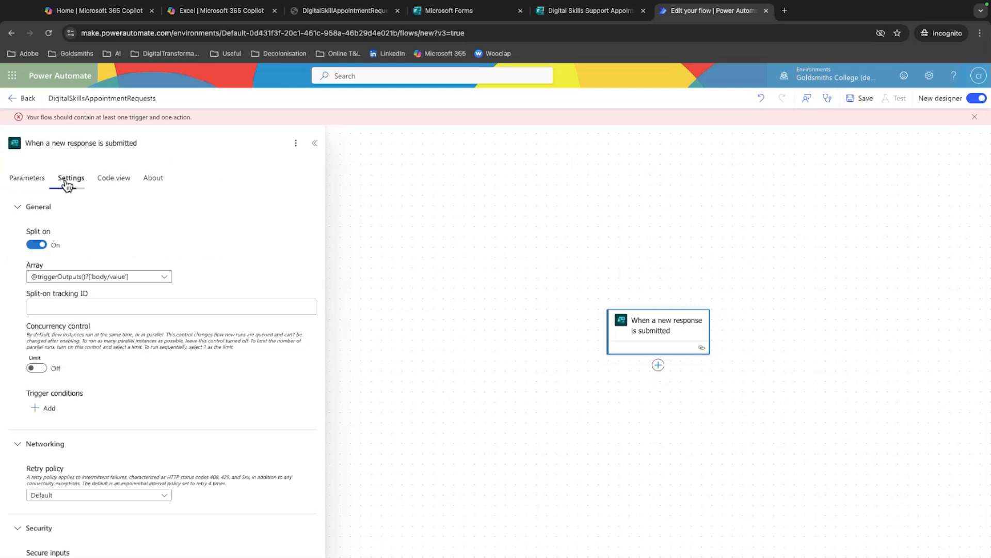
pyautogui.click(106, 184)
pyautogui.click(152, 186)
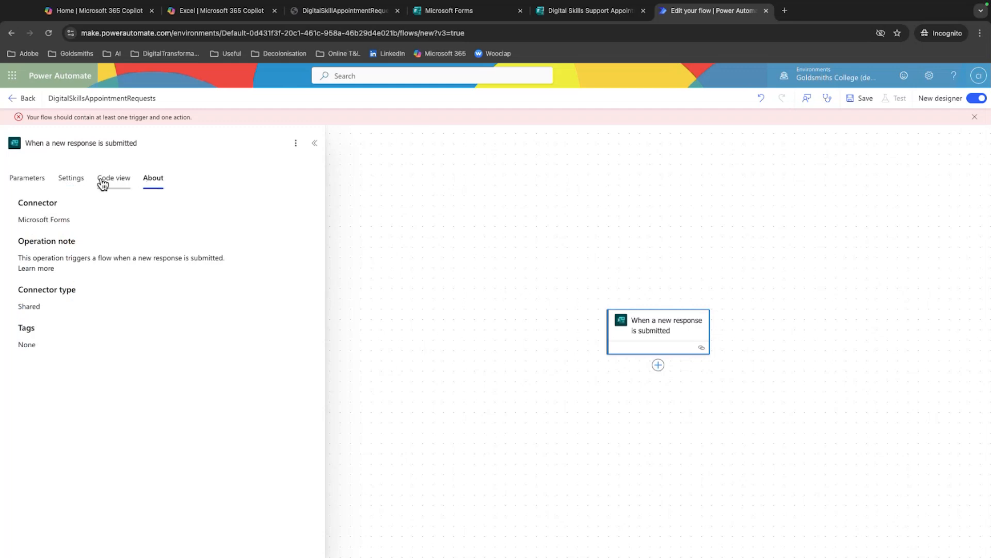
pyautogui.click(33, 186)
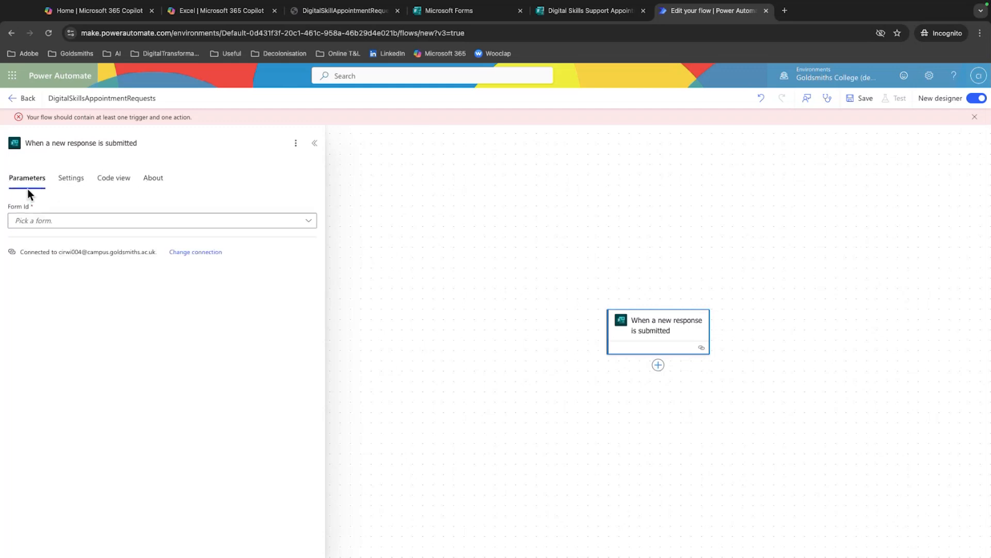
# Set the trigger's form to Digital Skills Support Appointment Request
pyautogui.click(125, 221)
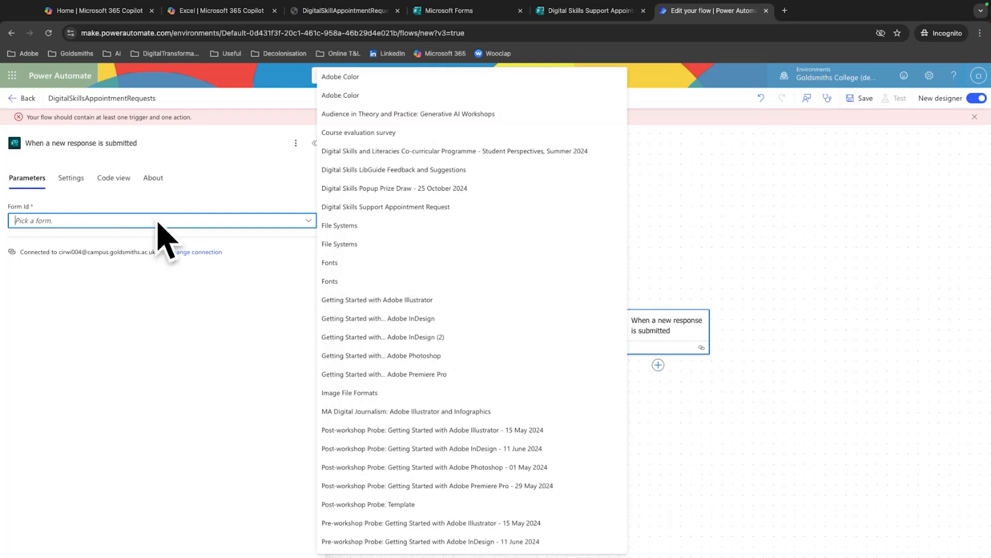
pyautogui.scroll(-2, 440, 231)
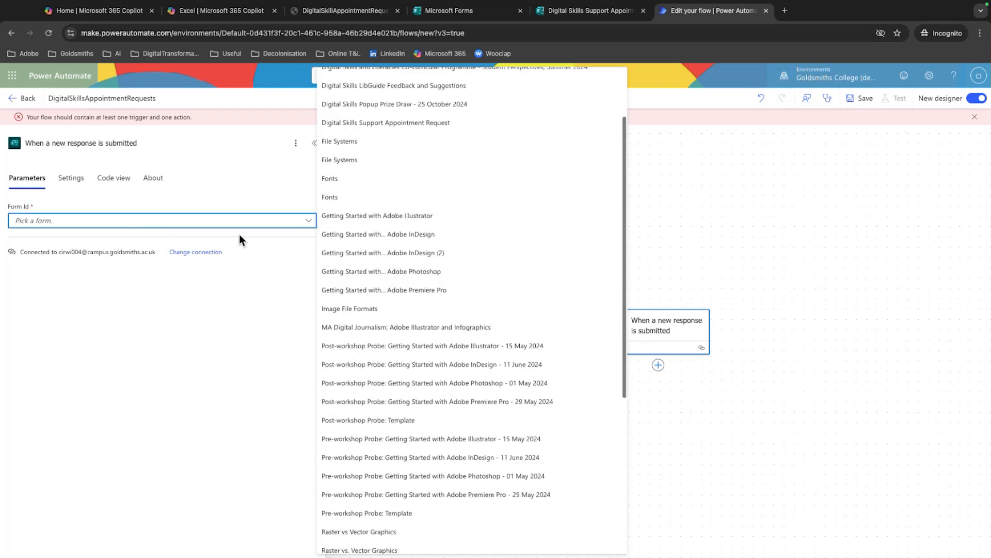
pyautogui.scroll(-2, 494, 241)
pyautogui.scroll(-3, 494, 241)
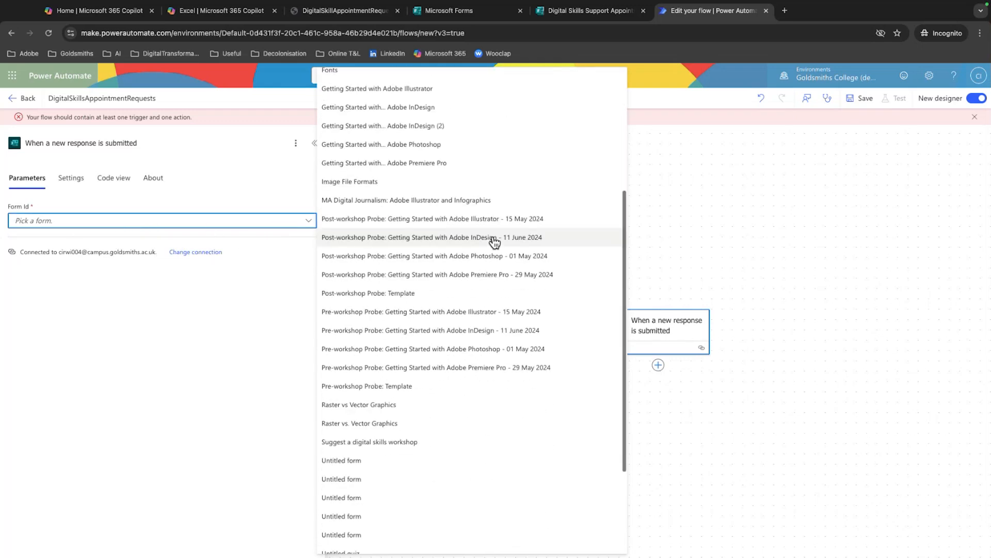
pyautogui.scroll(1, 465, 230)
pyautogui.scroll(5, 459, 228)
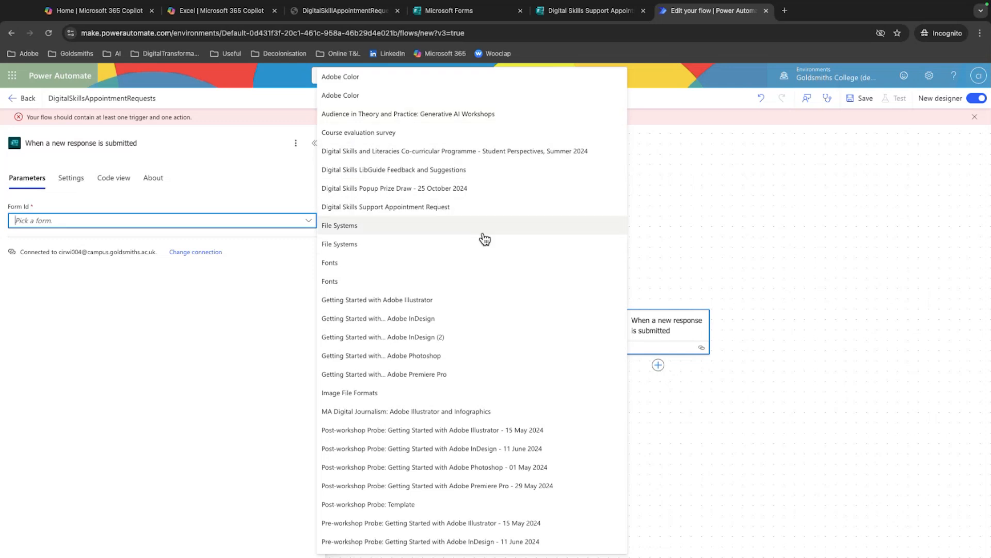
pyautogui.click(408, 212)
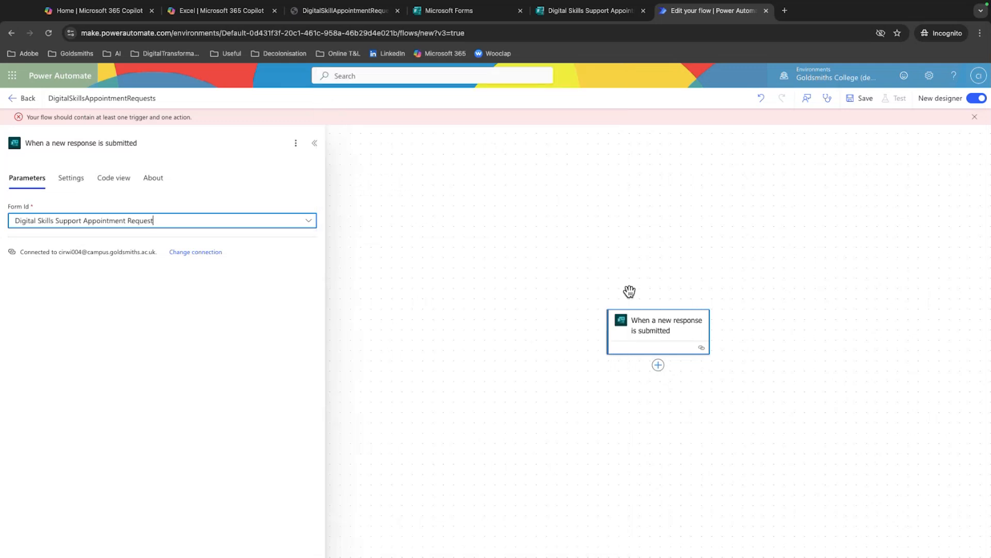
# Close the response trigger's details and reopen them to check its parameters
pyautogui.click(440, 224)
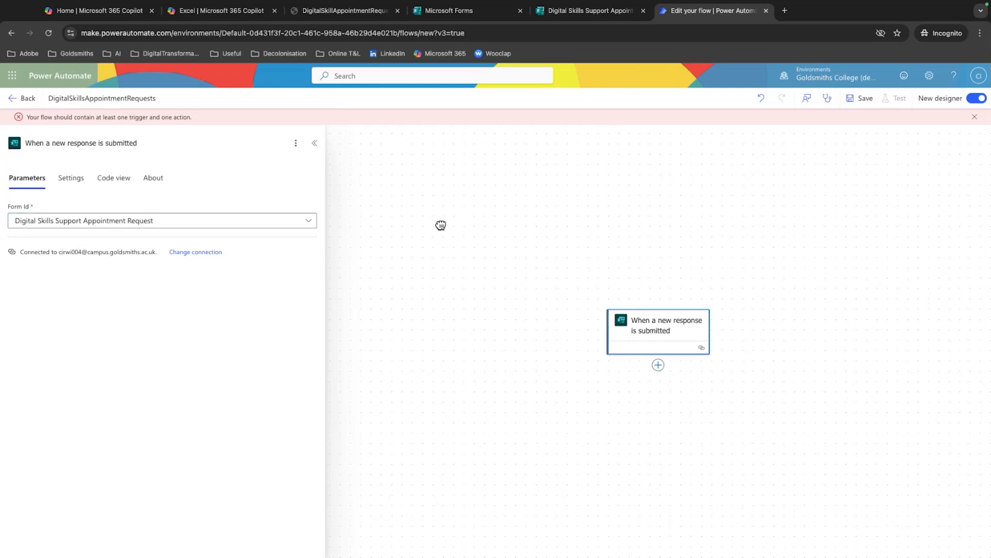
pyautogui.click(637, 321)
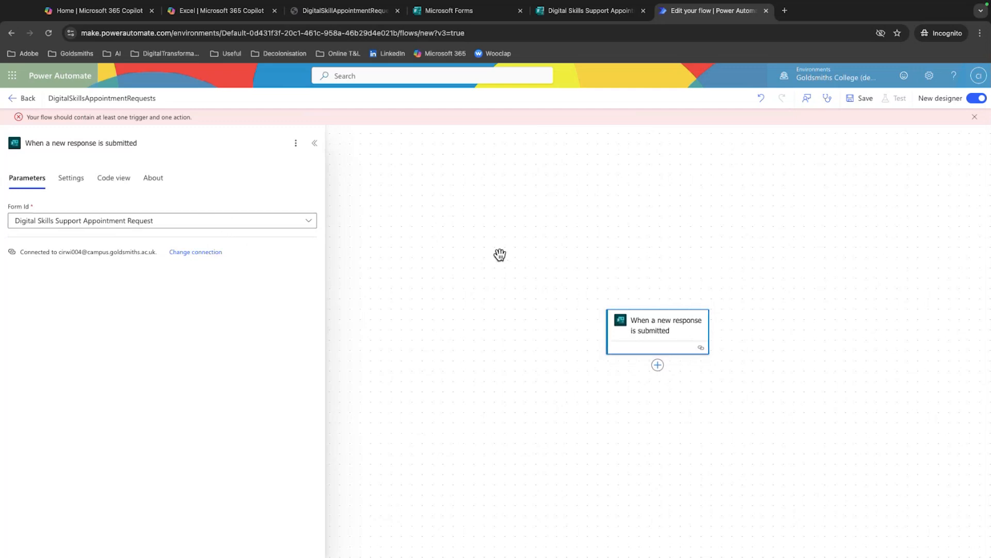
pyautogui.scroll(-2, 520, 257)
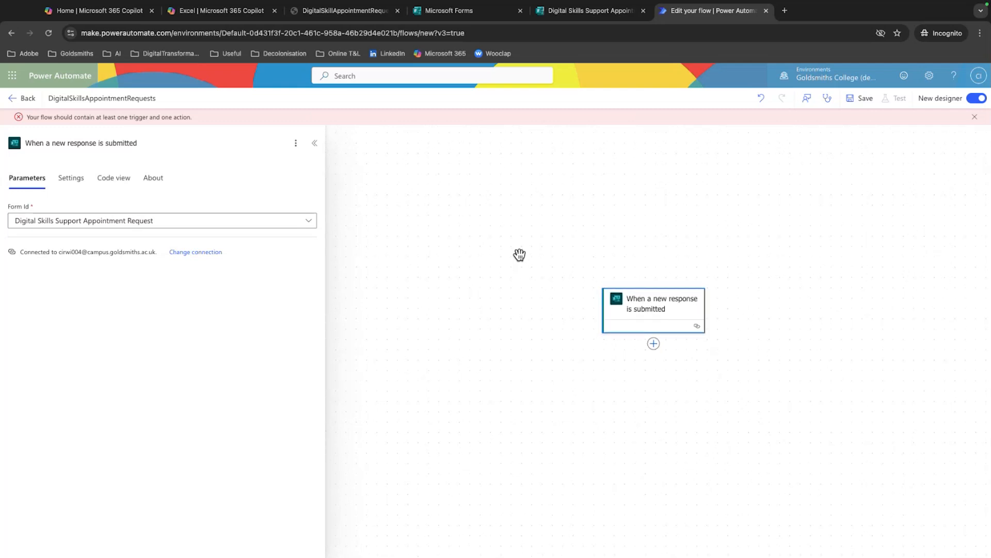
pyautogui.hscroll(3, 517, 254)
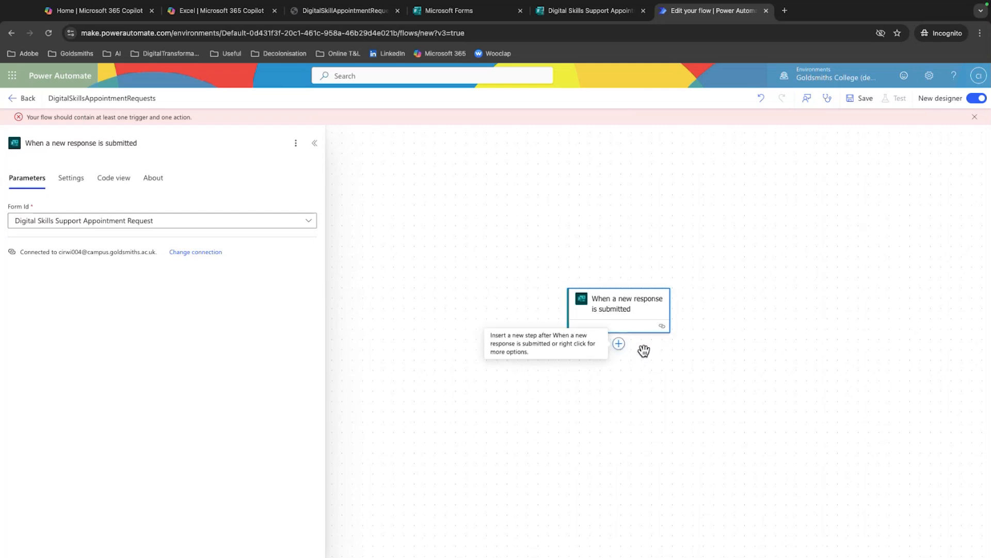
# Allow the site's clipboard access, search the actions for "form" and add "Get response details" from Microsoft Forms after the trigger
pyautogui.click(618, 344)
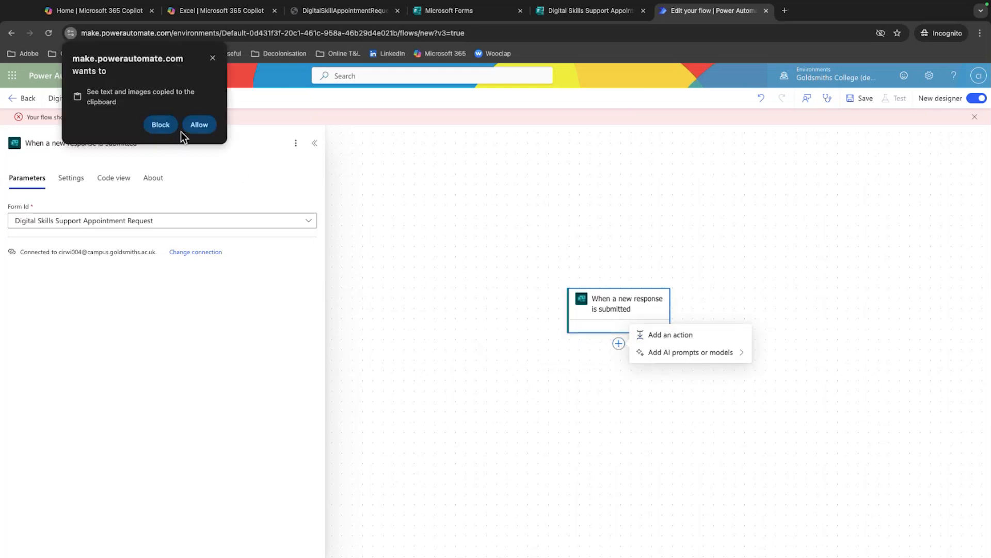
pyautogui.click(203, 127)
pyautogui.click(700, 342)
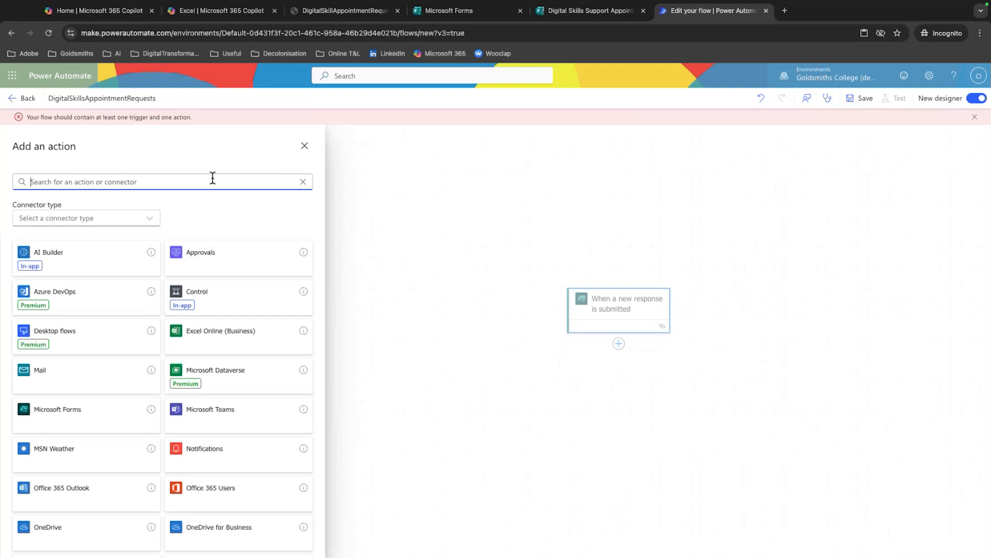
pyautogui.write('form')
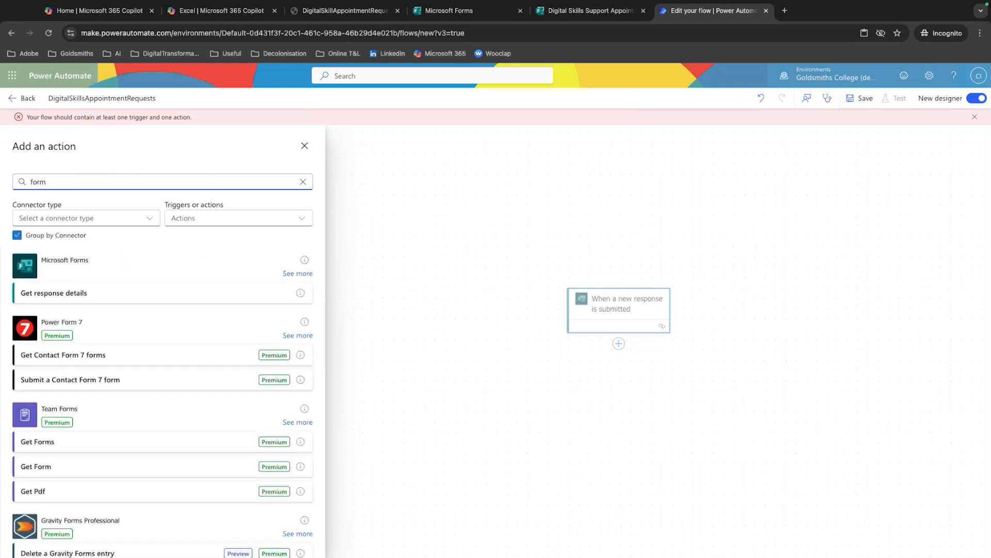
pyautogui.click(98, 293)
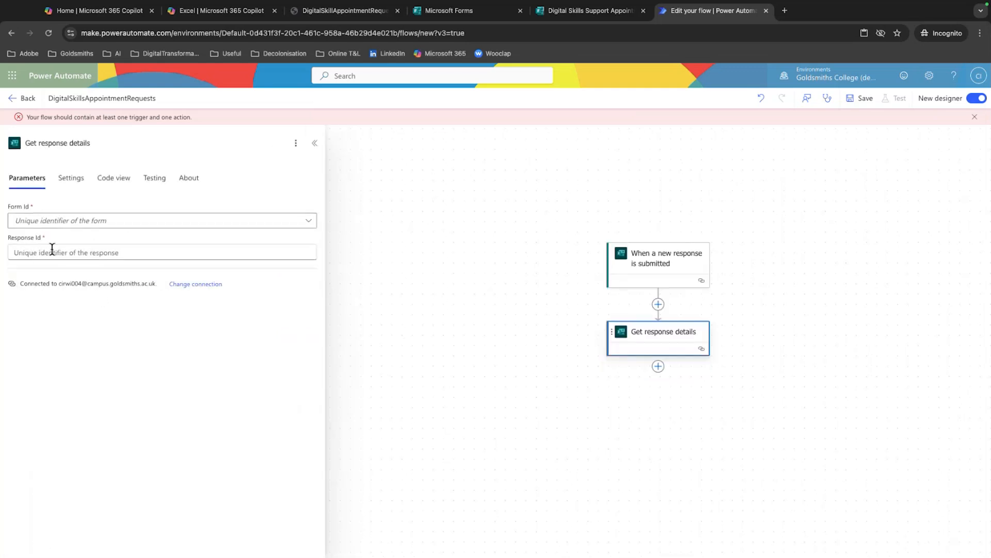
# Set the response details action's form to Digital Skills Support Appointment Request and its Response Id to the trigger's dynamic Response Id
pyautogui.click(56, 230)
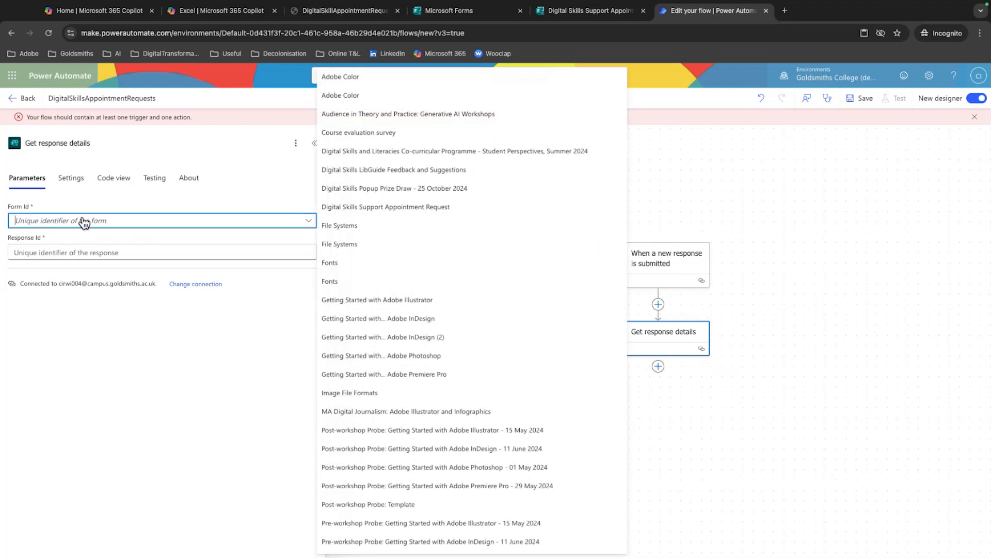
pyautogui.click(399, 209)
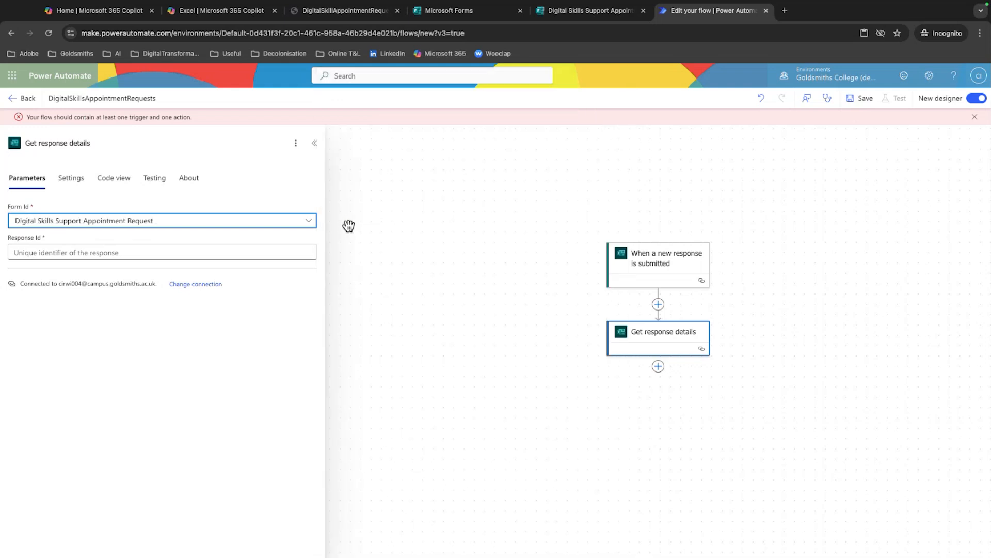
pyautogui.click(146, 255)
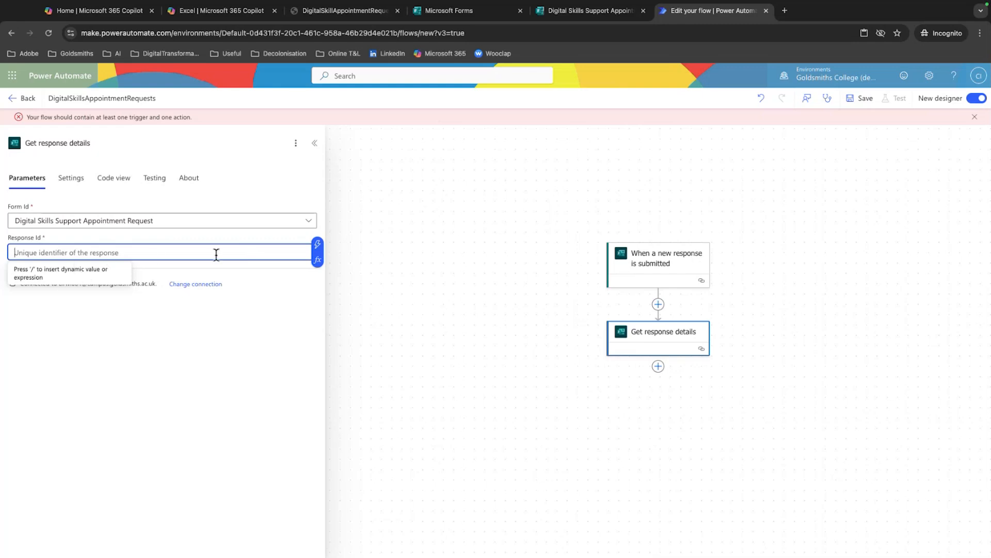
pyautogui.click(318, 245)
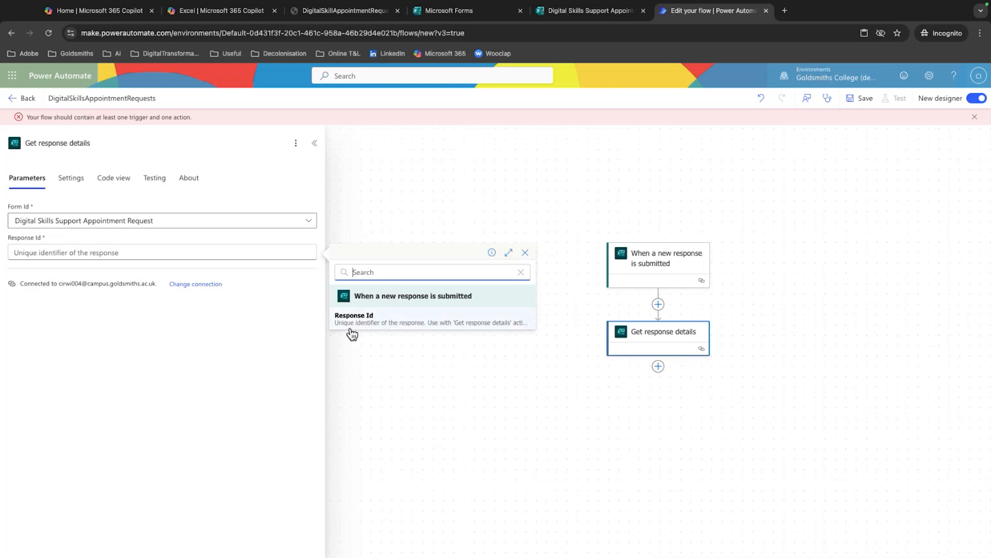
pyautogui.click(394, 326)
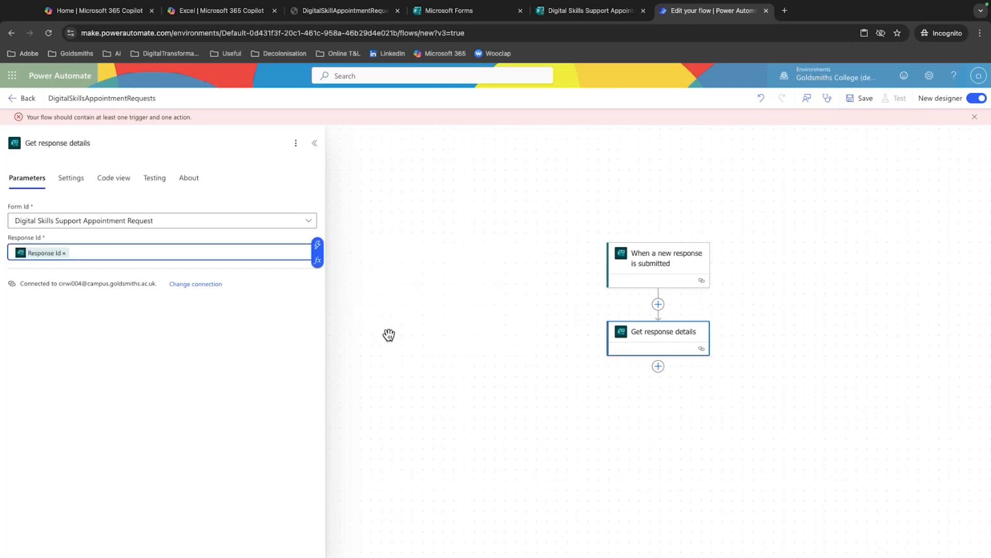
pyautogui.click(306, 331)
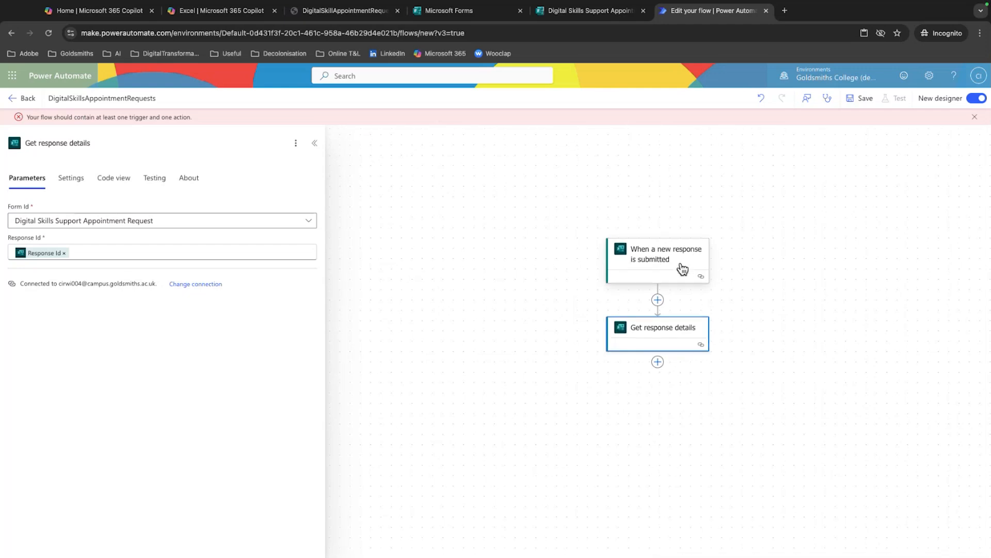
pyautogui.scroll(-1, 674, 299)
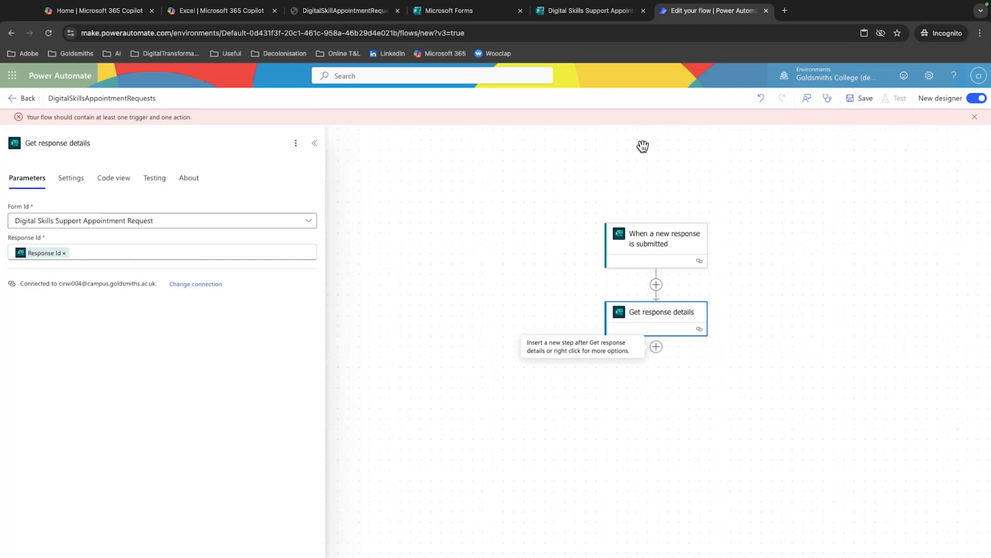
# Switch to the DigitalSkillAppointmentRequests workbook in Excel and insert a table column before the Name column
pyautogui.click(334, 11)
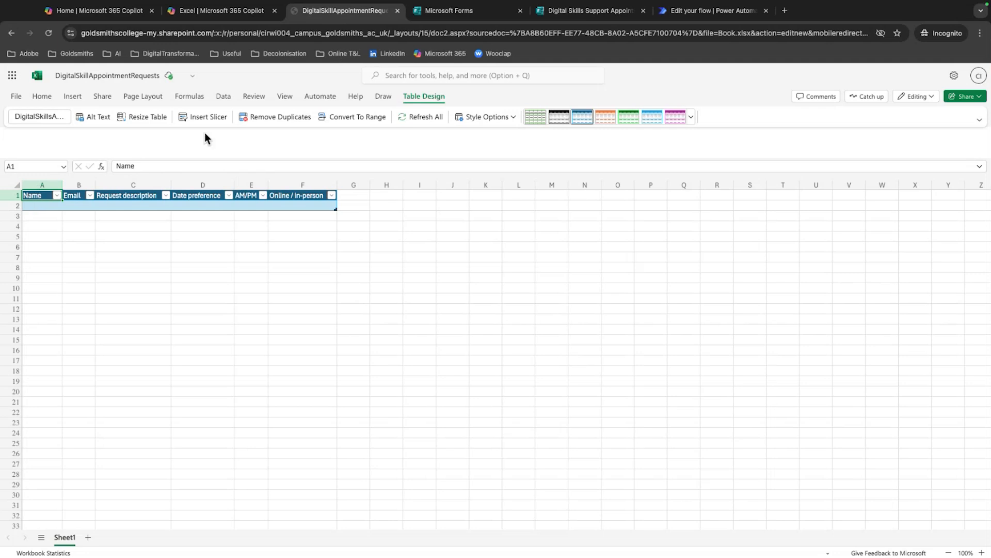
pyautogui.click(67, 96)
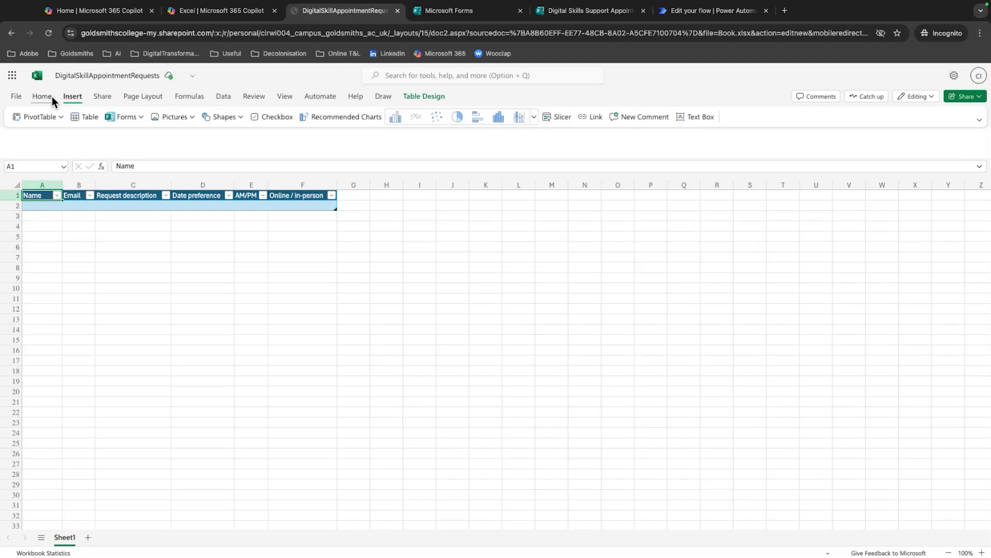
pyautogui.click(52, 96)
pyautogui.click(78, 97)
pyautogui.click(409, 100)
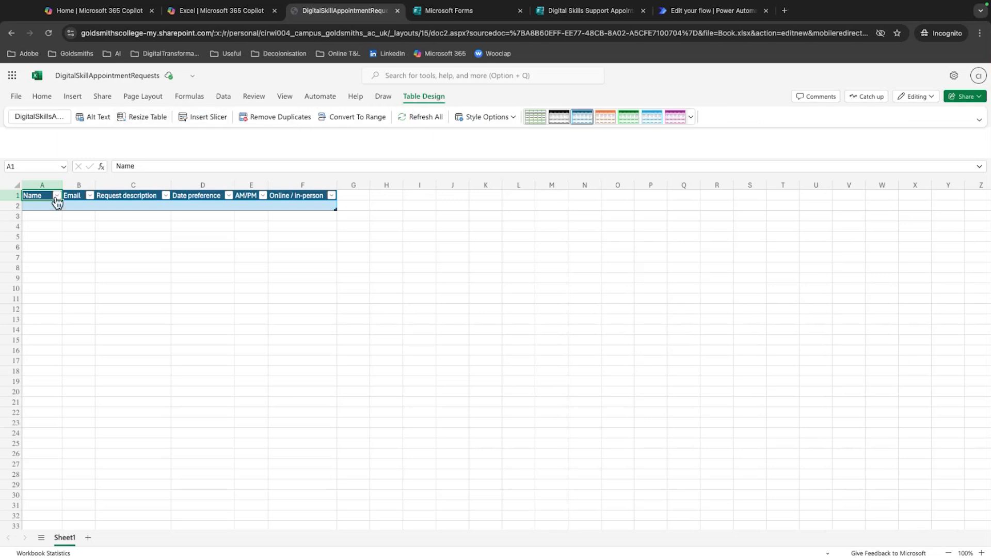
pyautogui.rightClick(35, 202)
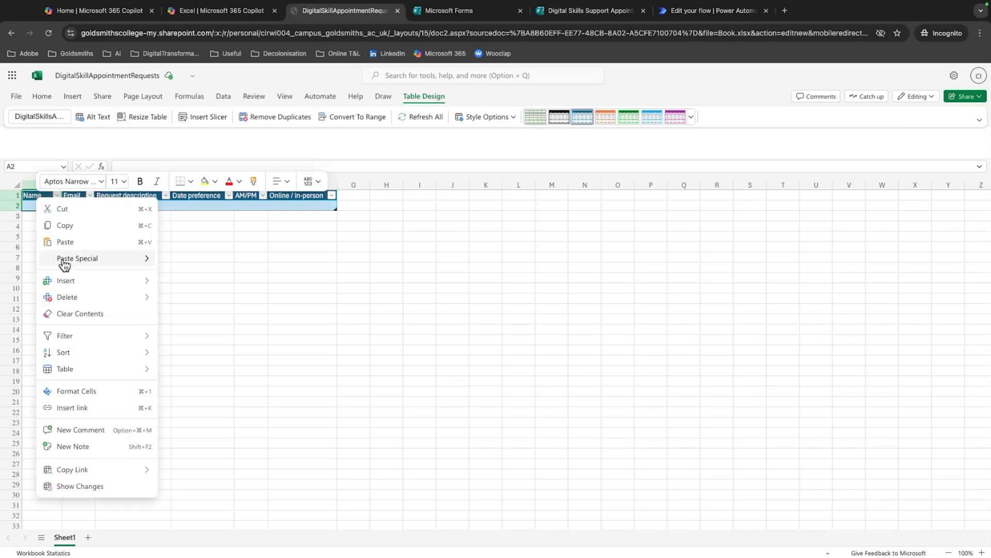
pyautogui.moveTo(71, 282)
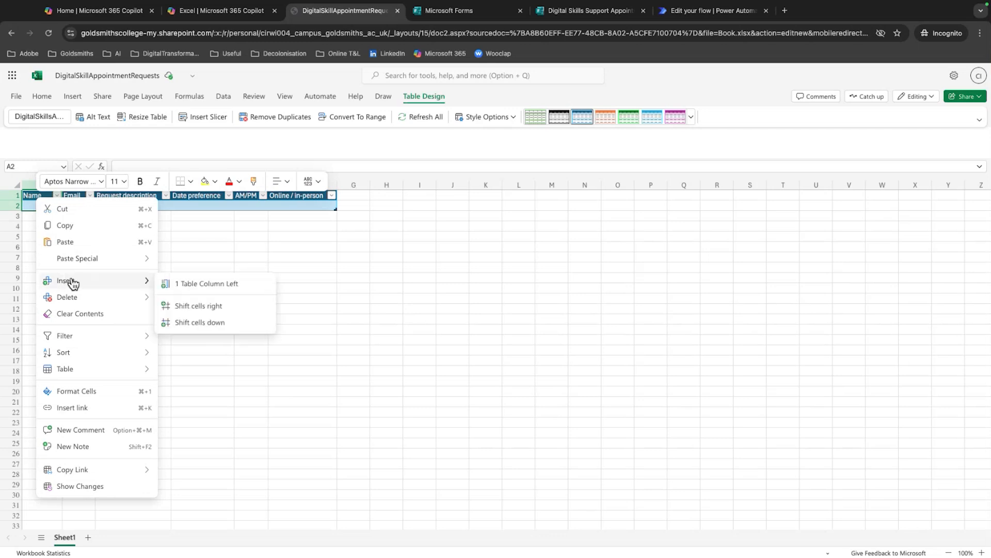
pyautogui.click(215, 285)
# Rename the new first column's header to ResponseID
pyautogui.click(40, 196)
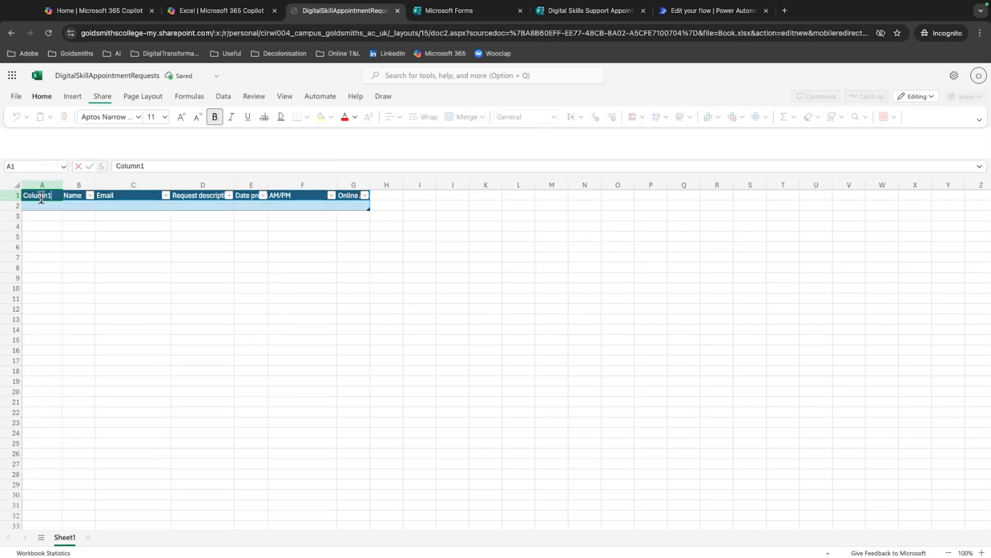
pyautogui.doubleClick(41, 198)
pyautogui.write('ResponseID')
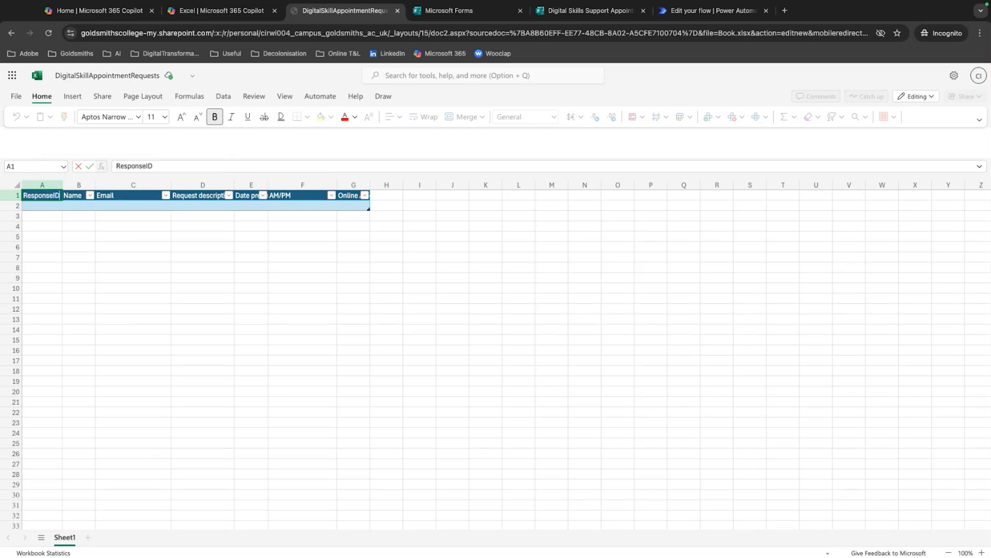
pyautogui.press('Return')
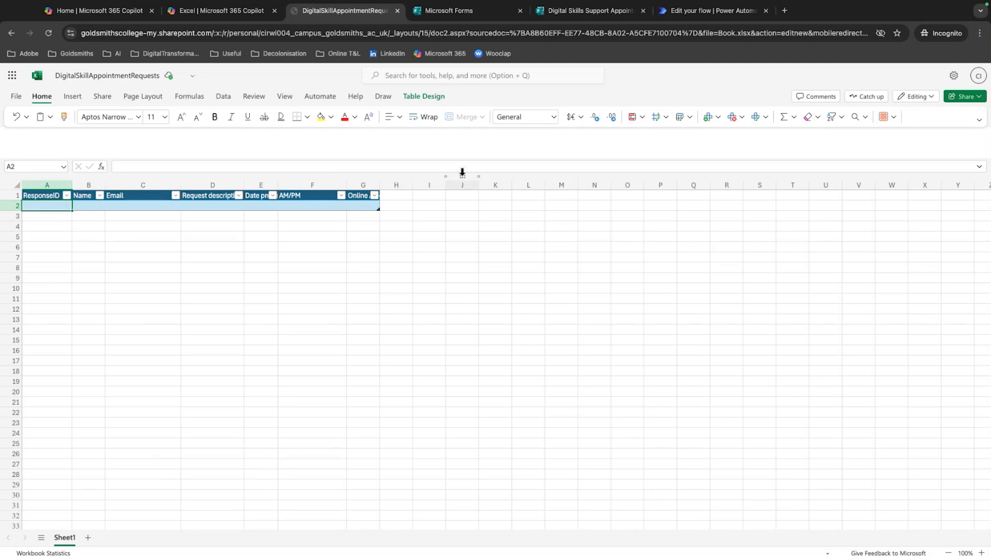
# Return to the Power Automate flow and add the Excel Online (Business) action "Add a row into a table" after Get response details
pyautogui.click(626, 18)
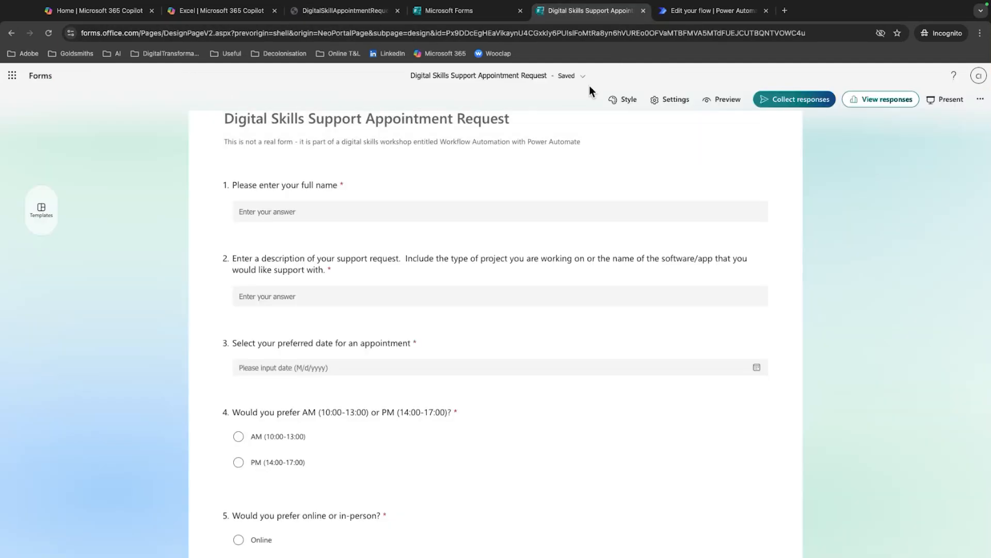
pyautogui.click(715, 14)
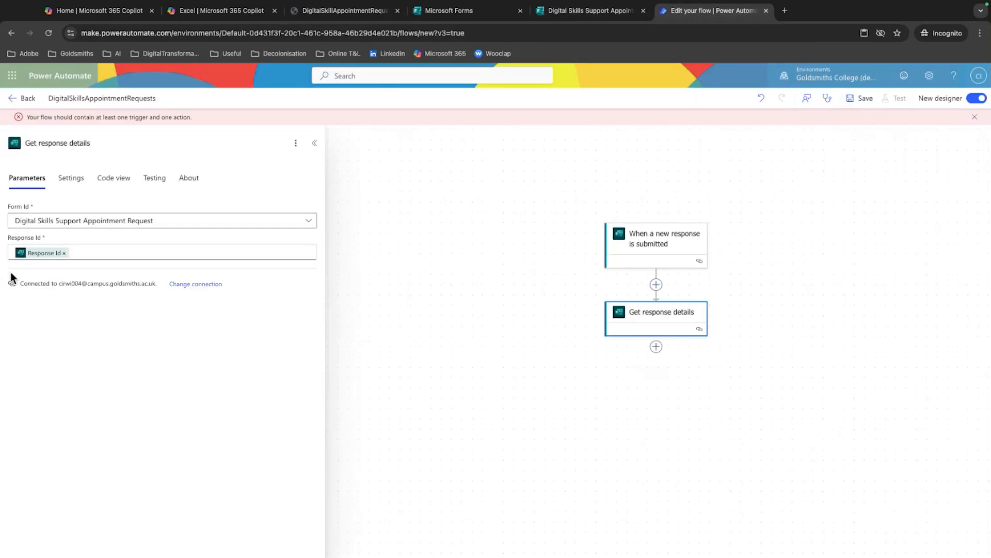
pyautogui.click(656, 347)
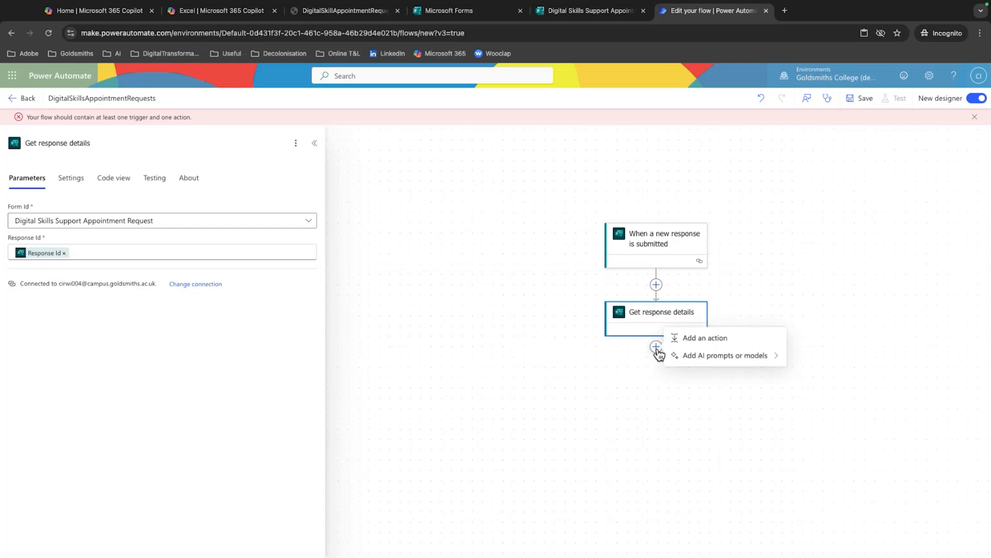
pyautogui.click(703, 339)
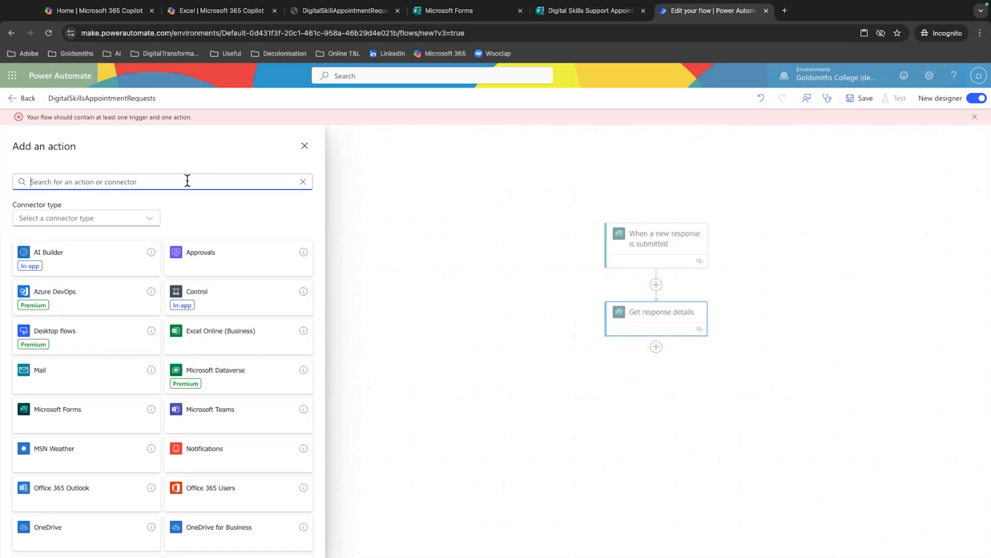
pyautogui.write('excel')
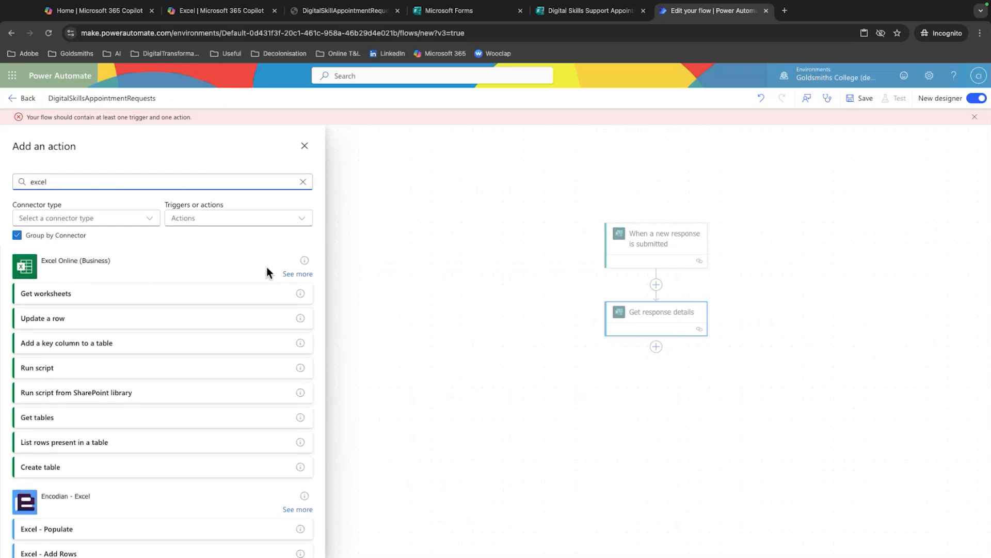
pyautogui.click(294, 275)
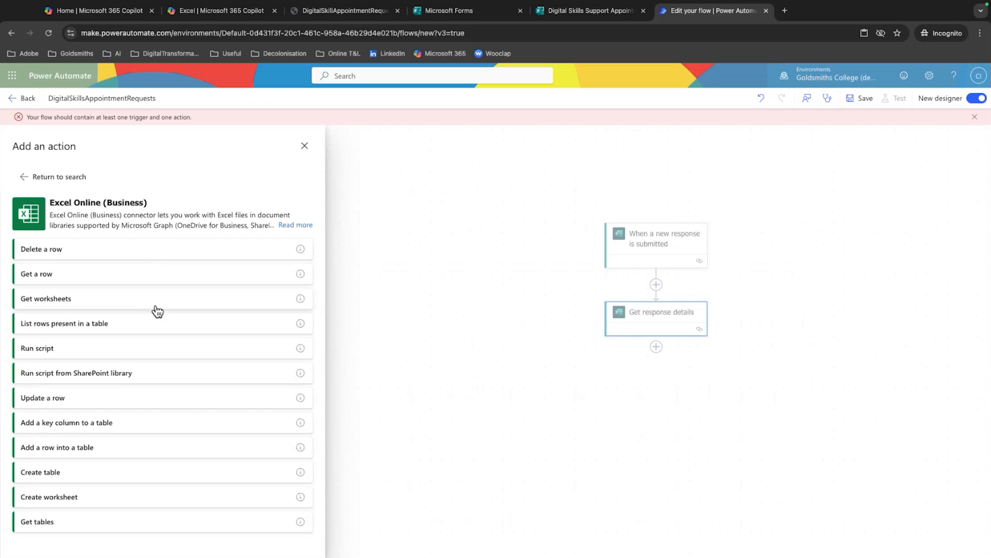
pyautogui.click(104, 452)
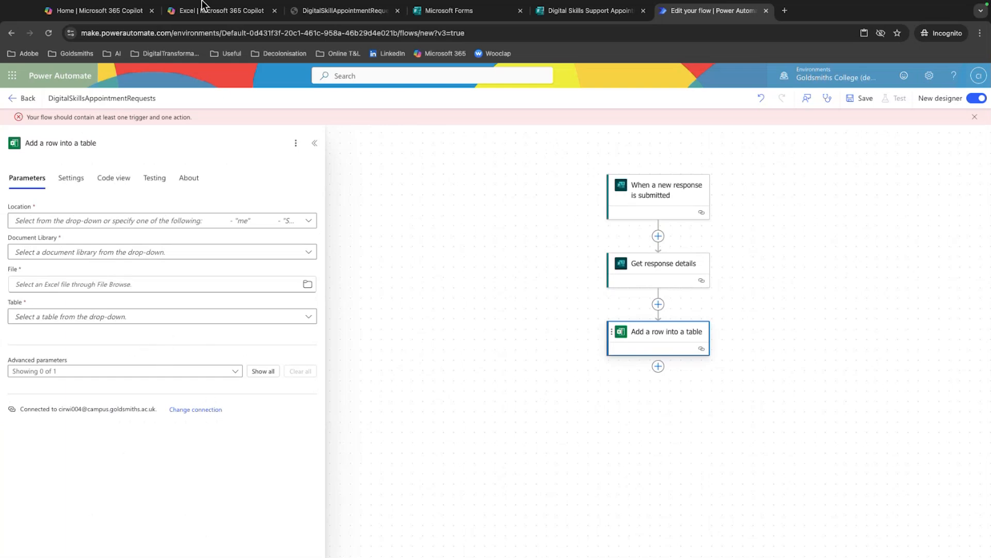
# Set the add-row action's location to OneDrive for Business and its document library to OneDrive
pyautogui.click(161, 221)
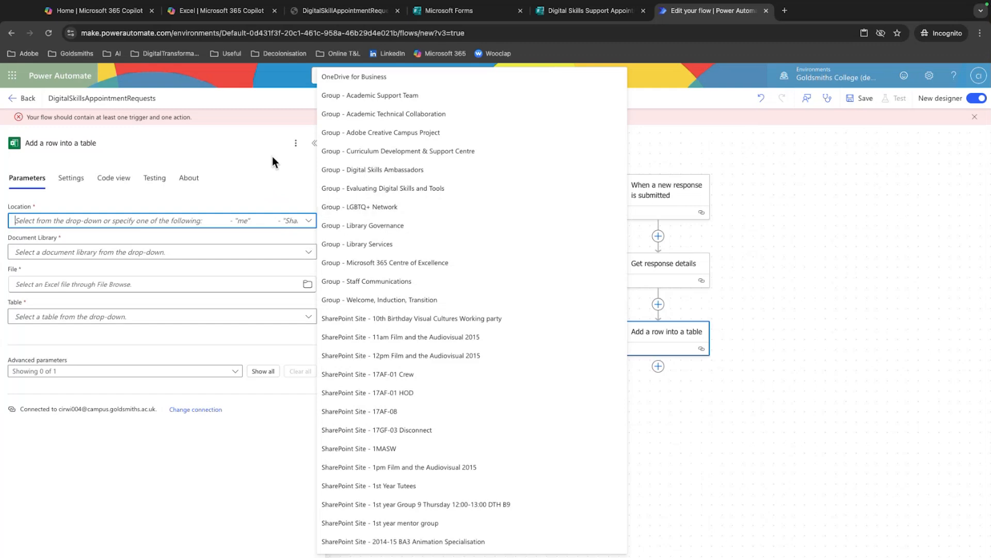
pyautogui.scroll(-2, 490, 326)
pyautogui.scroll(-6, 436, 215)
pyautogui.scroll(8, 436, 217)
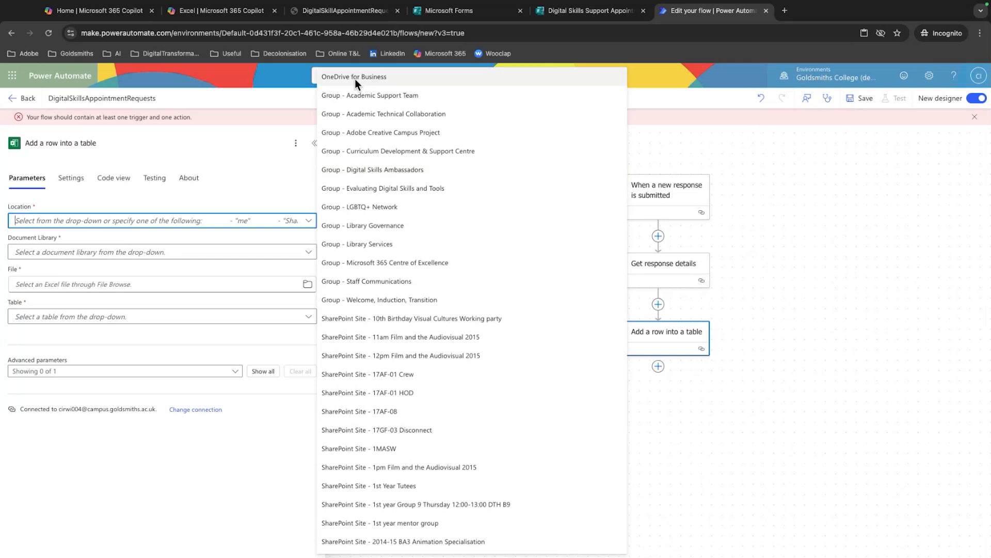
pyautogui.click(339, 76)
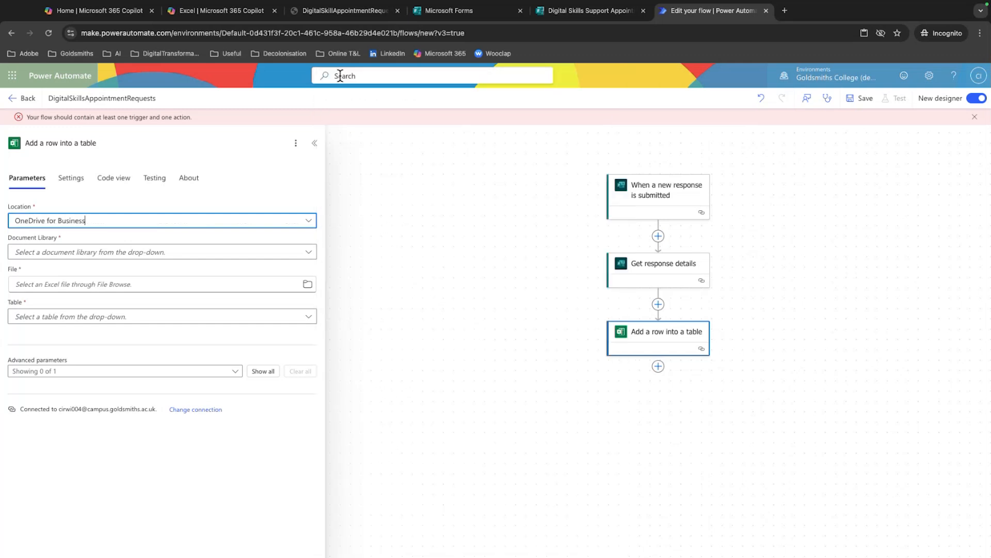
pyautogui.click(205, 257)
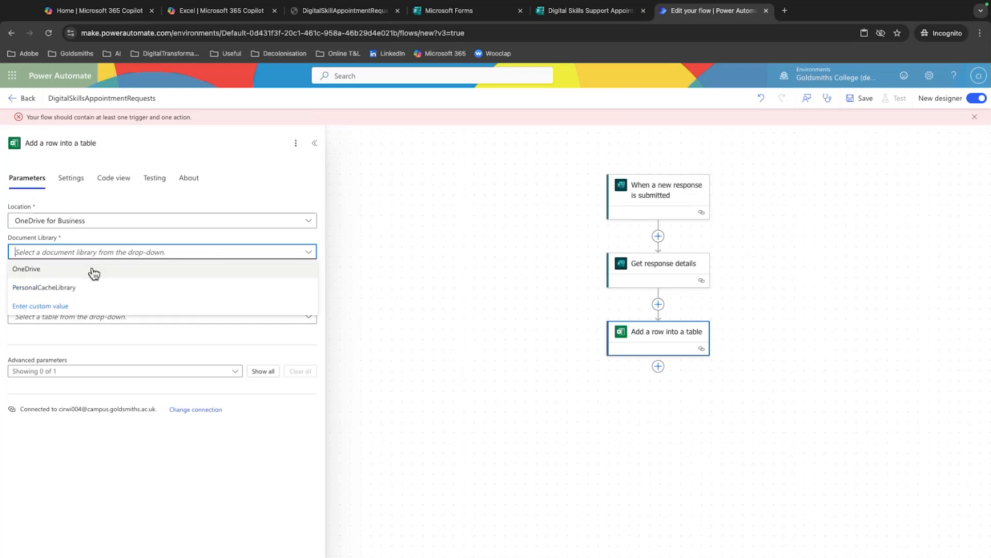
pyautogui.click(89, 270)
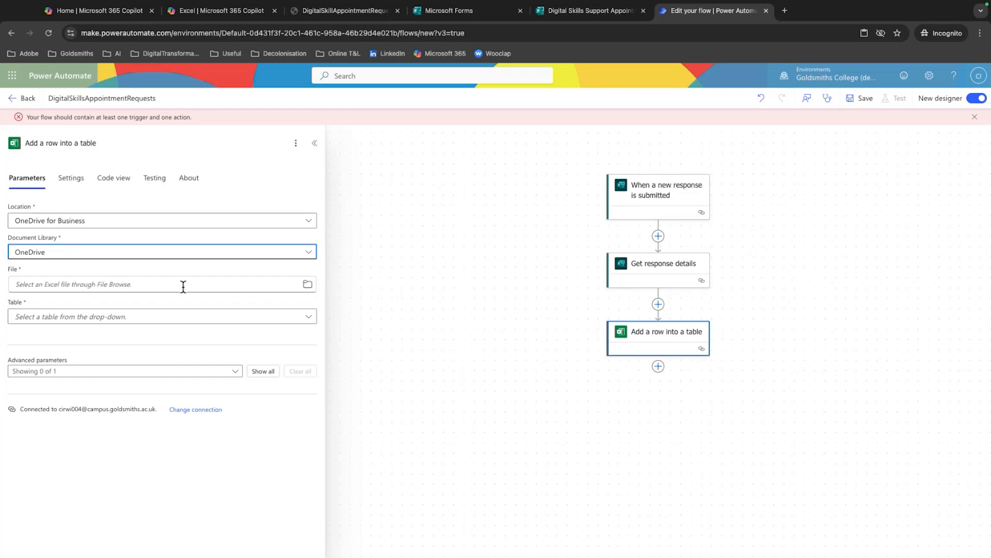
# Choose DigitalSkillAppointmentRequests.xlsx from the OneDrive root as the add-row action's file
pyautogui.click(308, 288)
pyautogui.scroll(-5, 199, 330)
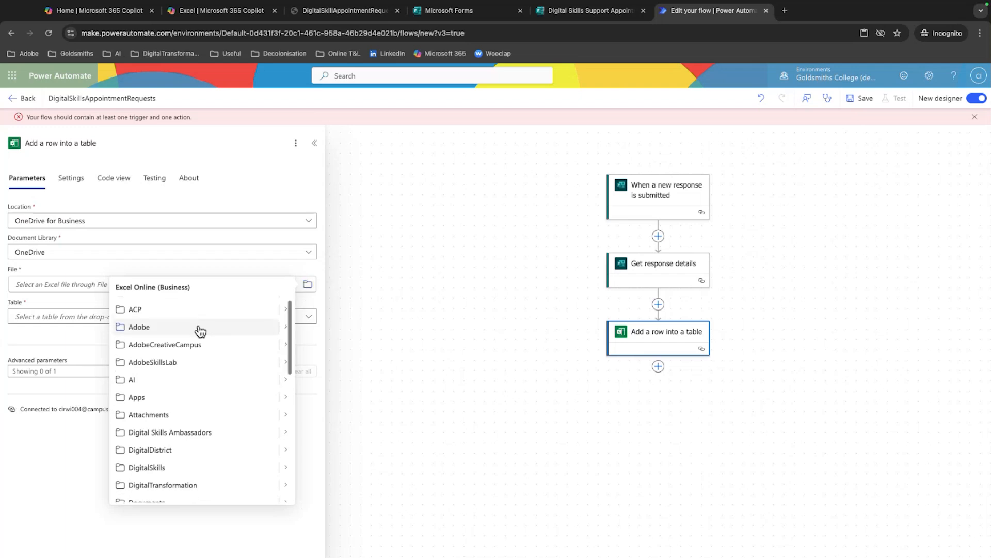
pyautogui.scroll(-3, 200, 331)
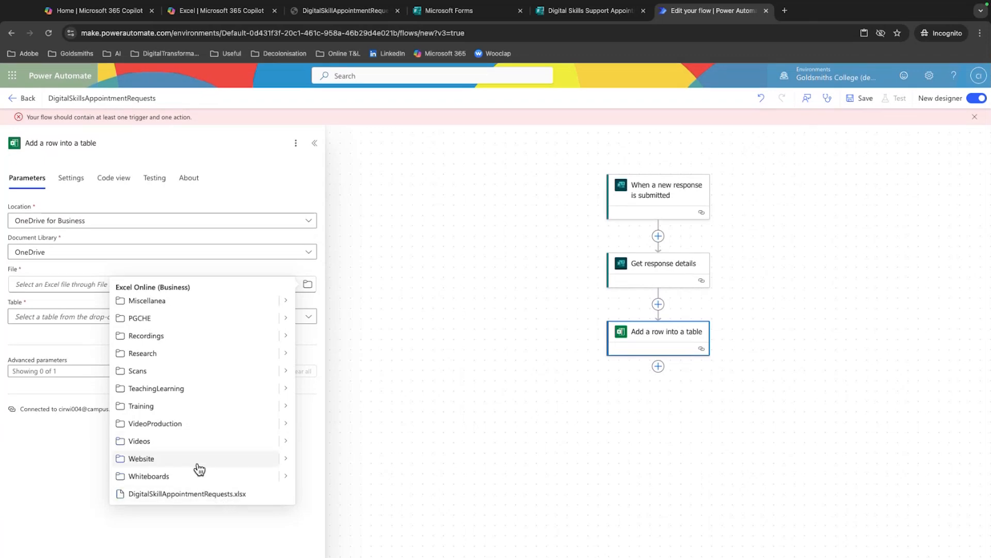
pyautogui.scroll(5, 198, 467)
pyautogui.scroll(-5, 199, 464)
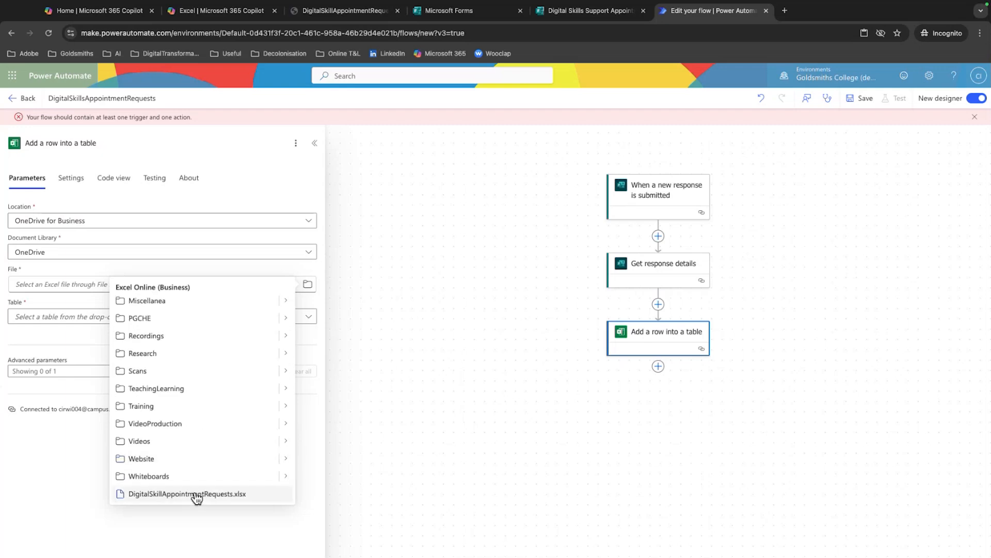
pyautogui.click(158, 497)
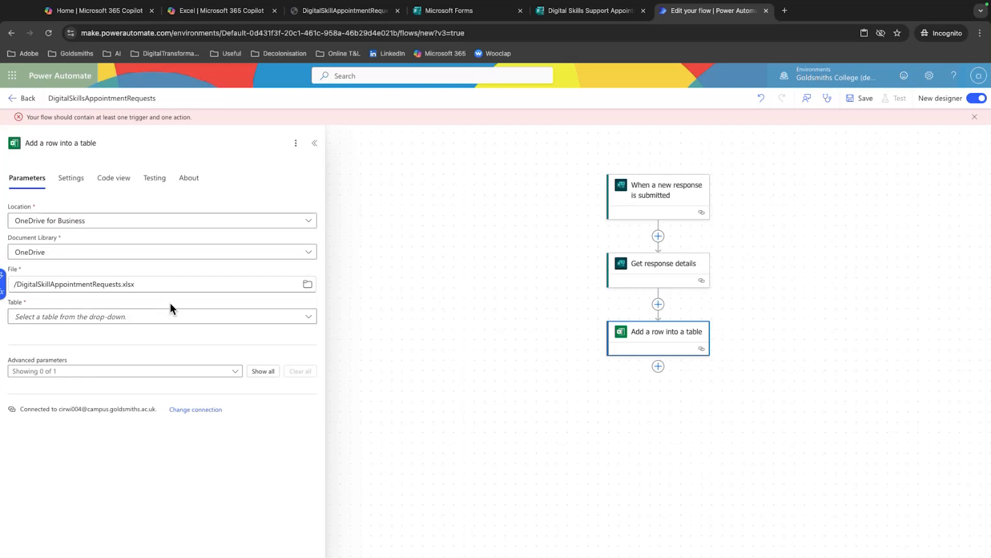
# Choose DigitalSkillsApptRequest as the add-row action's table
pyautogui.click(173, 316)
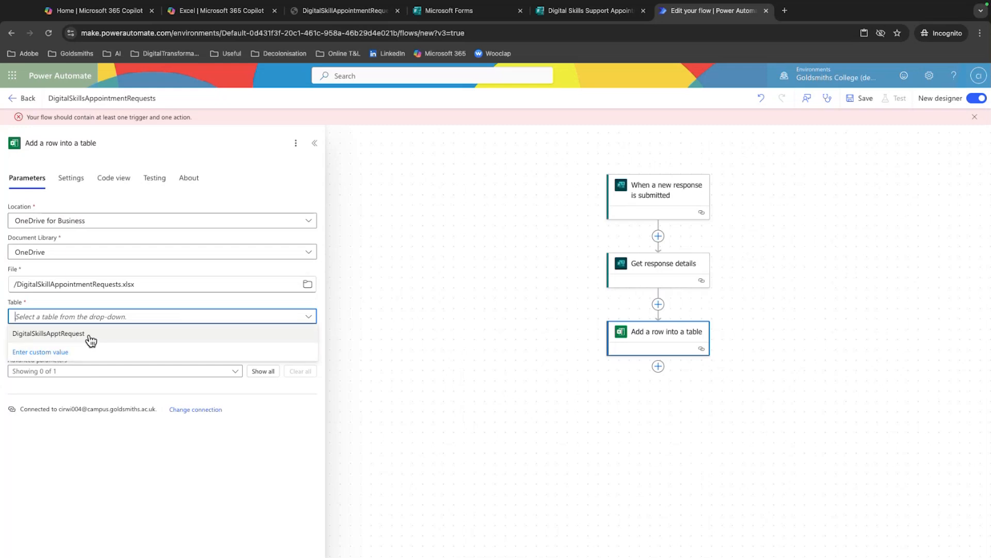
pyautogui.click(92, 334)
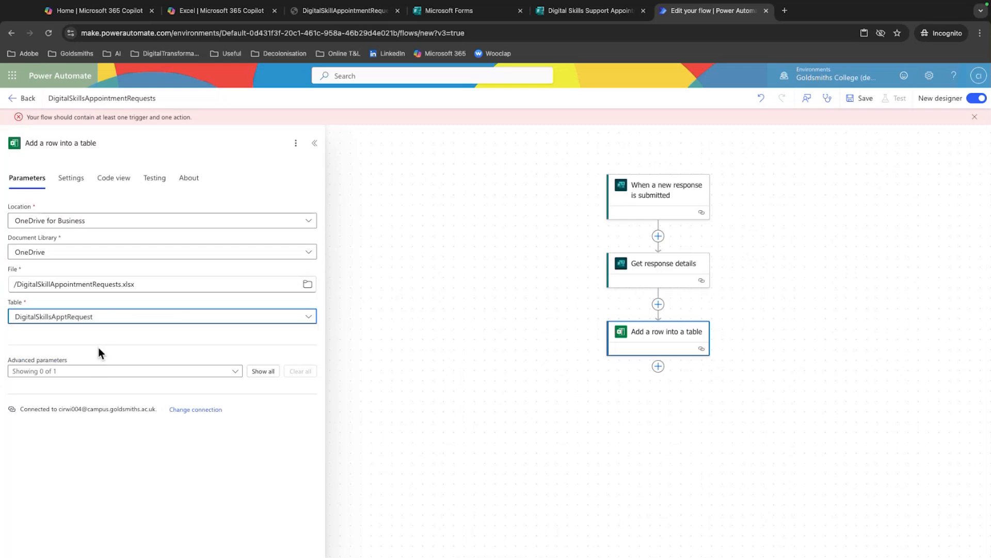
pyautogui.click(252, 346)
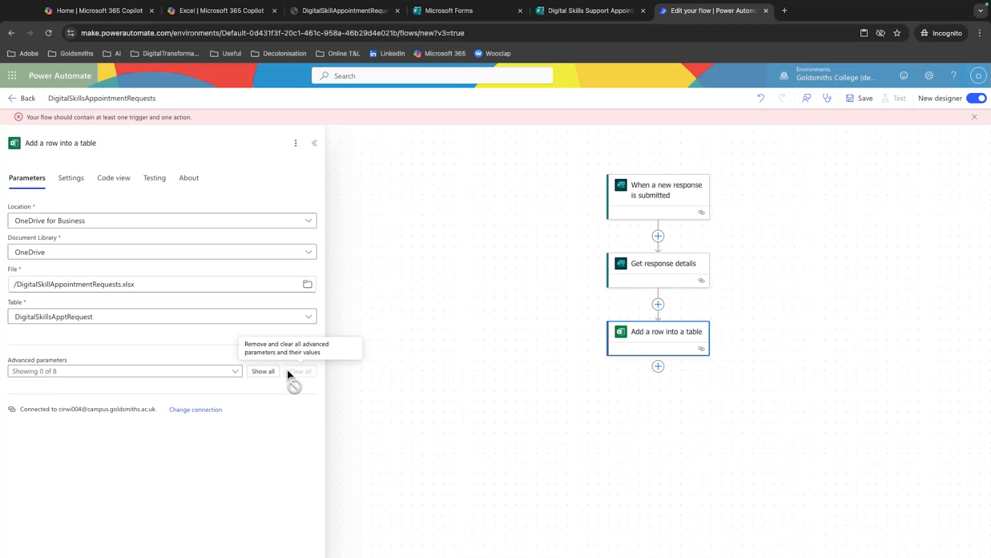
# Show all advanced parameters of the add-row action and remove the DateTime Format parameter
pyautogui.click(270, 372)
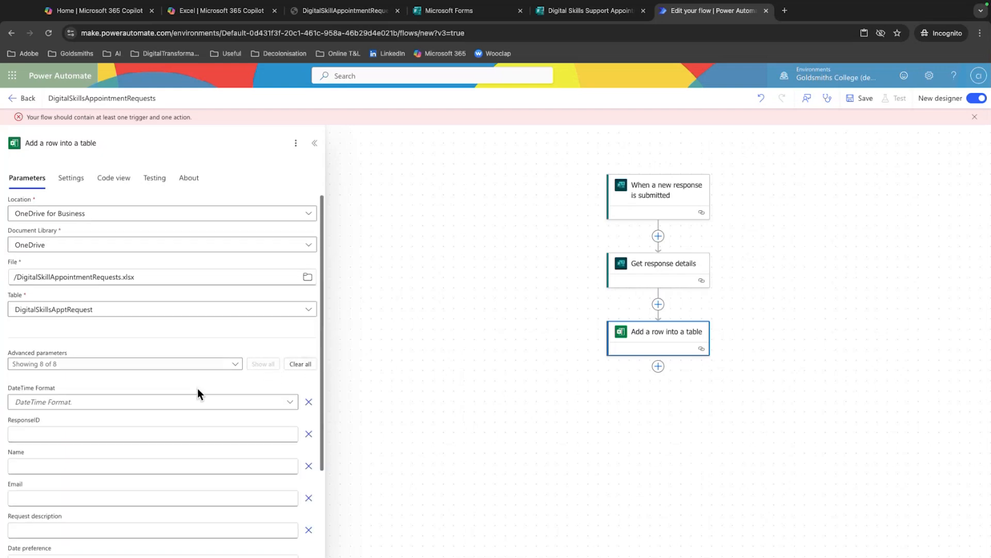
pyautogui.scroll(-3, 198, 388)
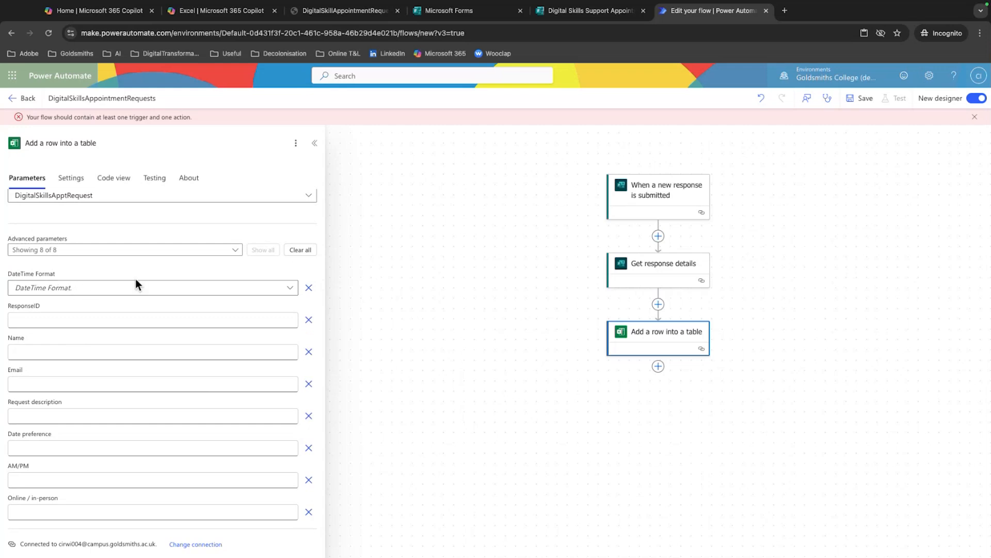
pyautogui.click(307, 288)
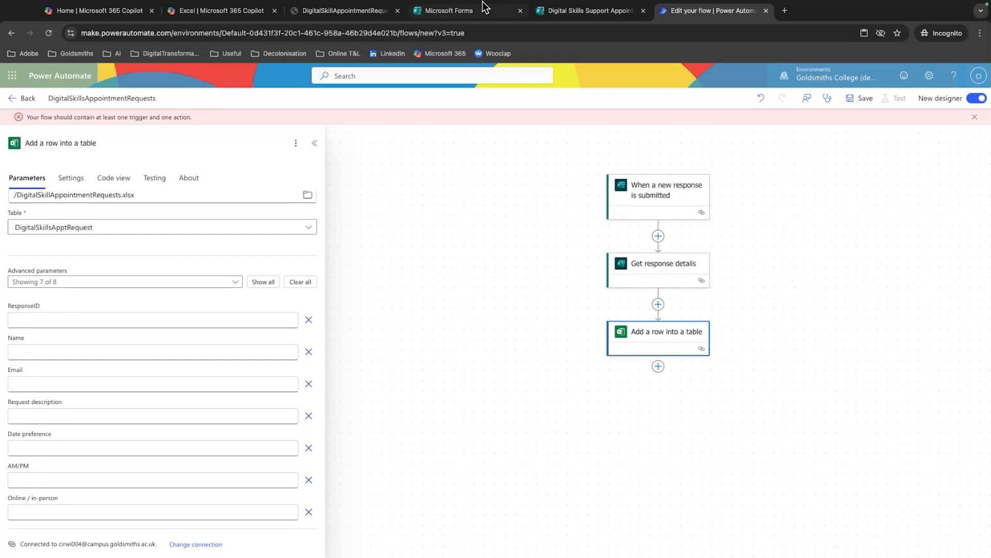
# Check the Excel table's column headers, return to the flow, and fill ResponseID with the trigger's Response Id dynamic value
pyautogui.click(330, 11)
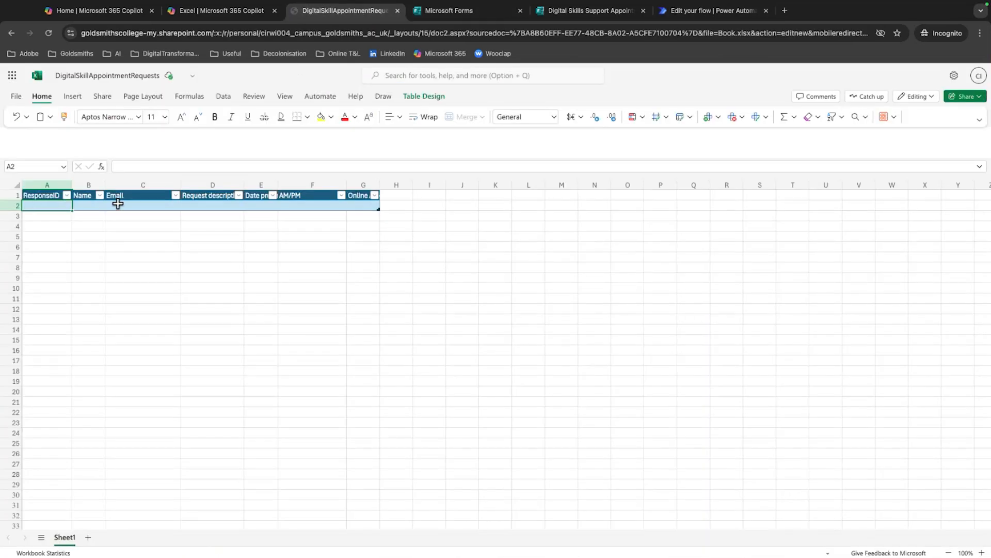
pyautogui.click(602, 14)
pyautogui.click(456, 12)
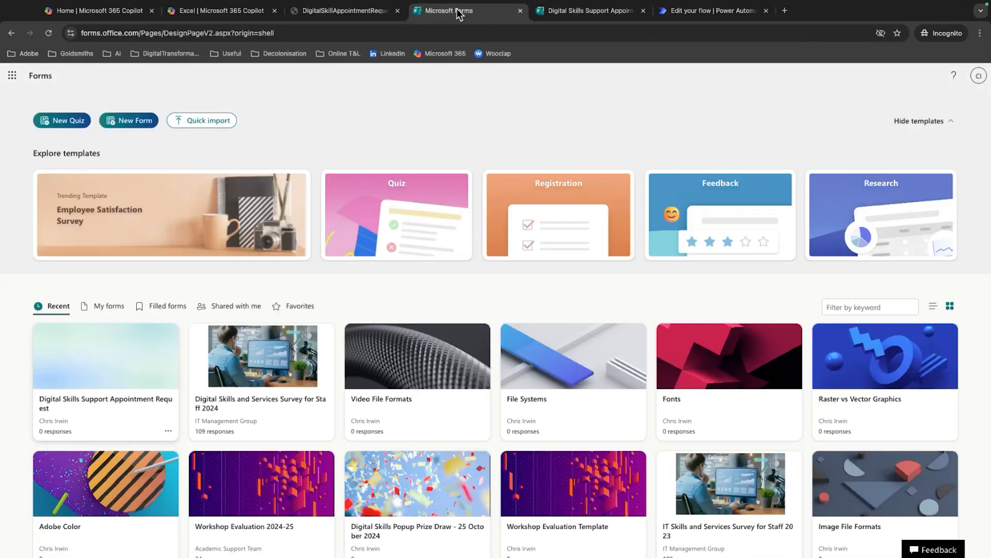
pyautogui.click(723, 13)
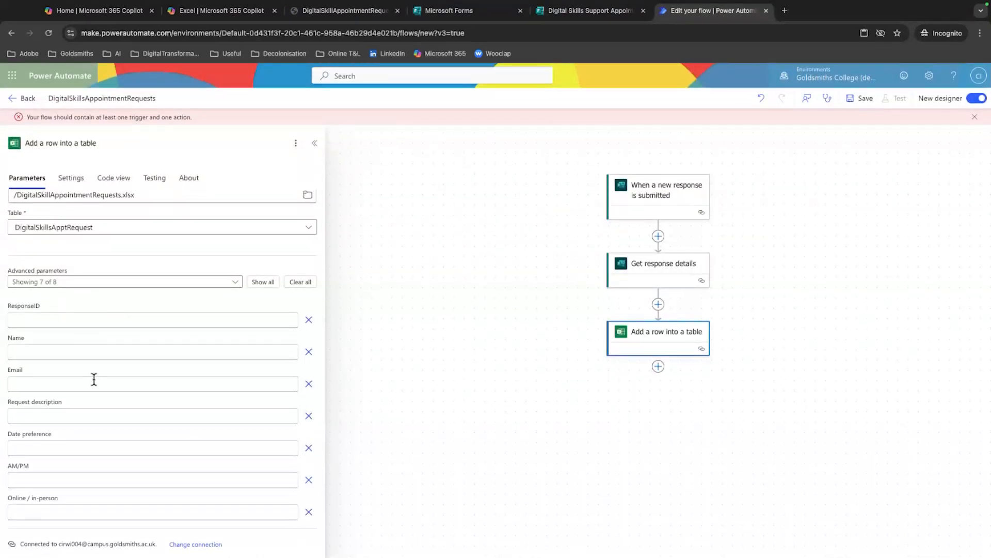
pyautogui.click(81, 320)
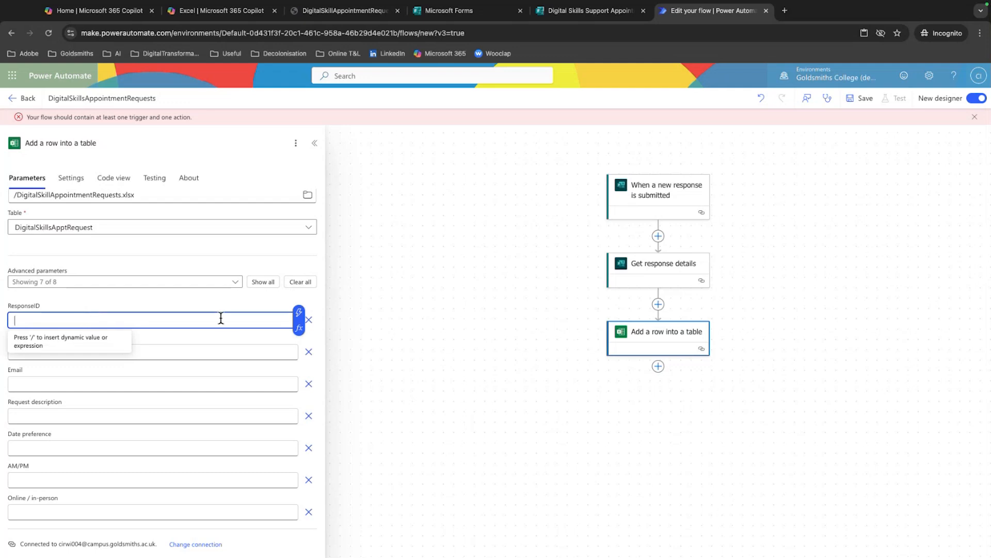
pyautogui.click(301, 314)
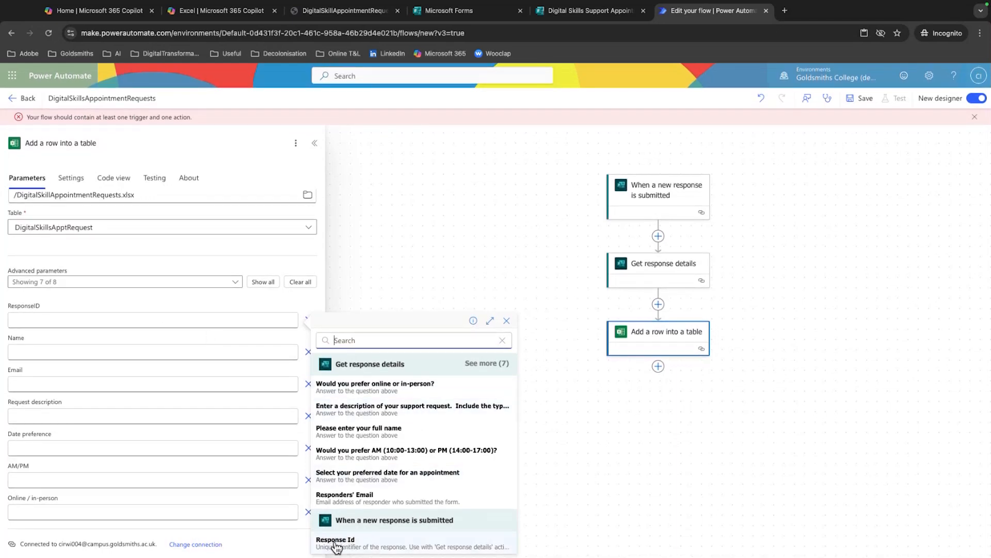
pyautogui.click(367, 546)
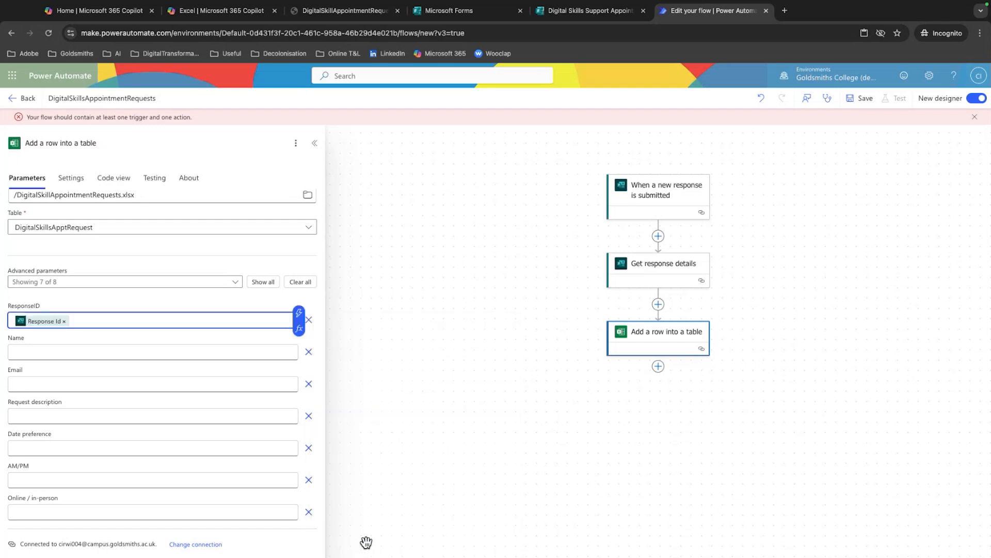
# Map the Name column to the "Please enter your full name" answer and the Email column to Responders' Email
pyautogui.click(198, 350)
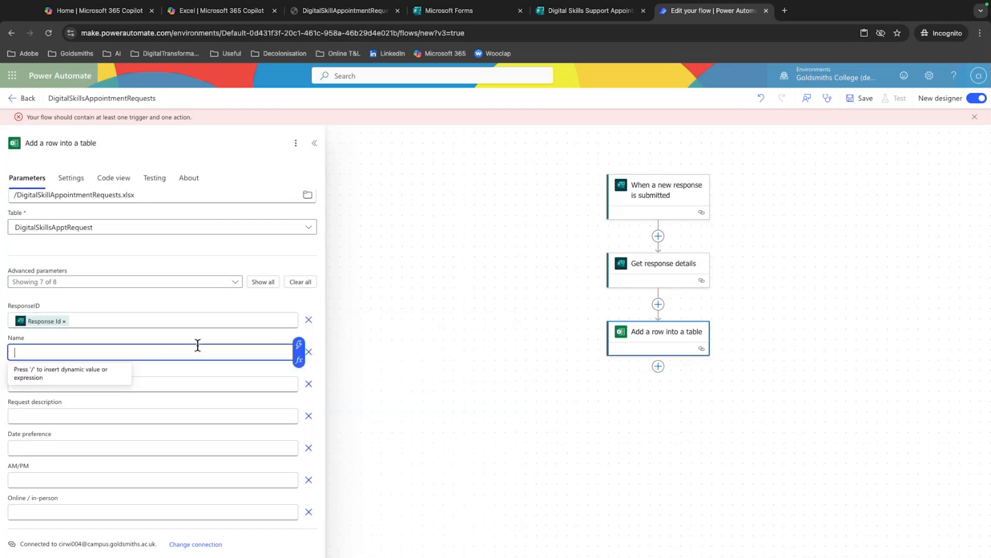
pyautogui.click(299, 349)
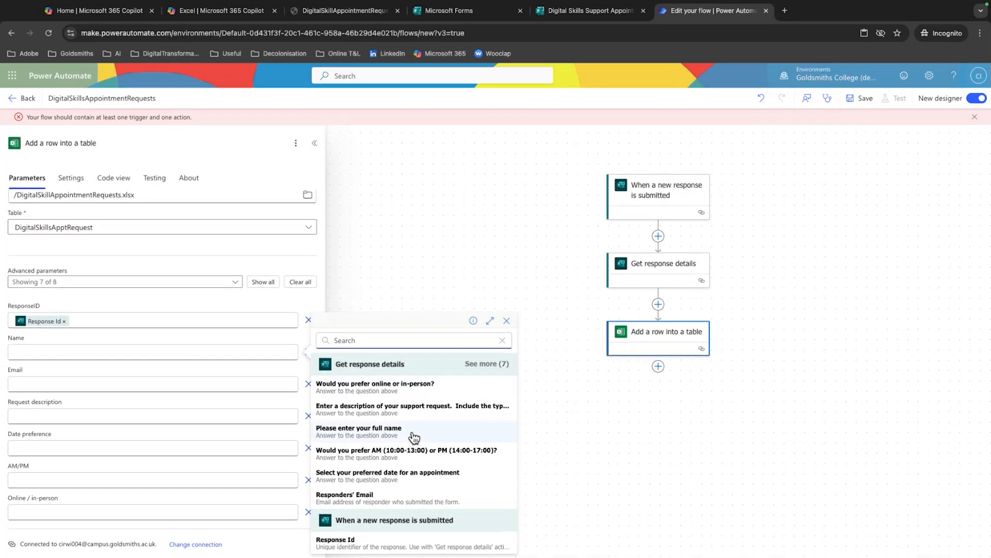
pyautogui.click(388, 431)
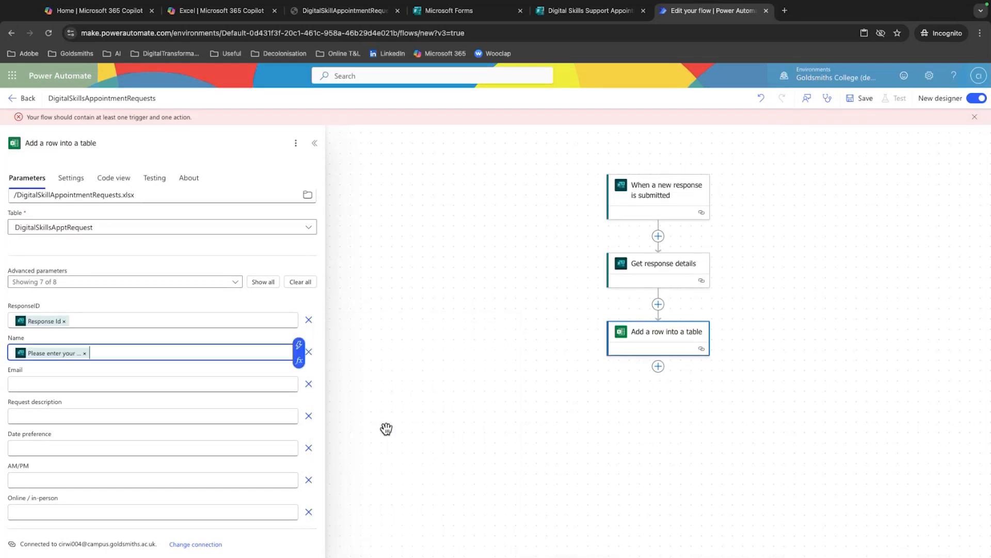
pyautogui.click(121, 384)
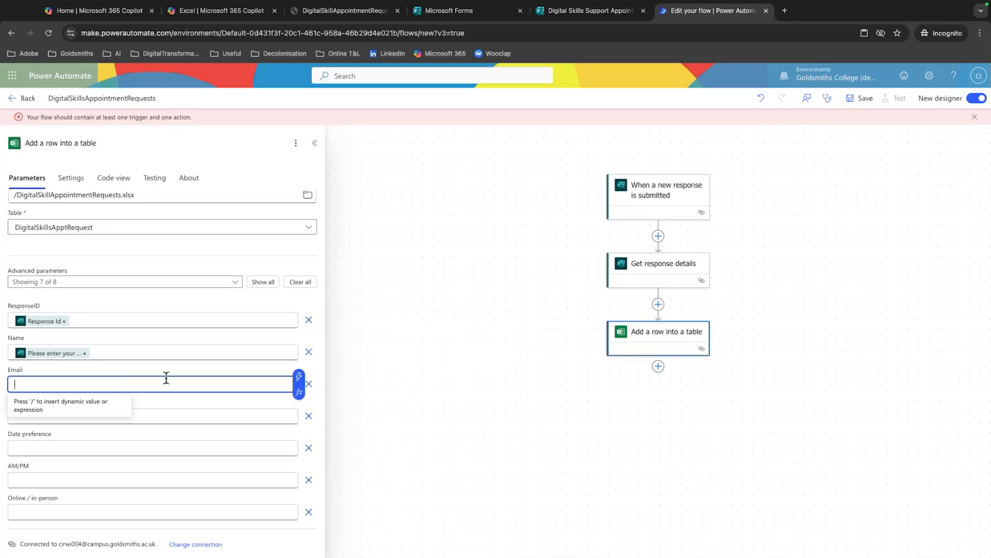
pyautogui.click(299, 377)
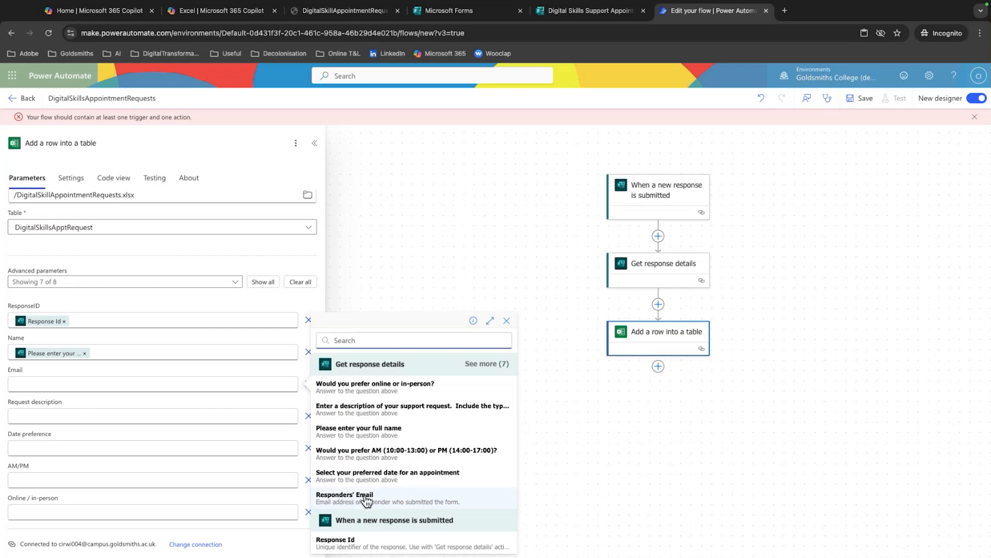
pyautogui.click(369, 497)
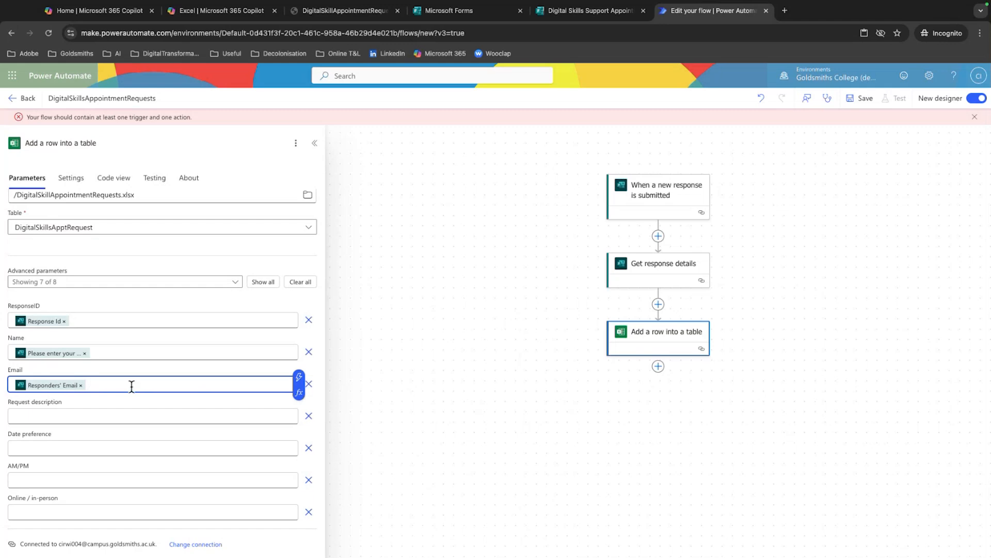
# Map Request description to the support request description answer and Date preference to "Select your preferred date for an appointment"
pyautogui.click(149, 417)
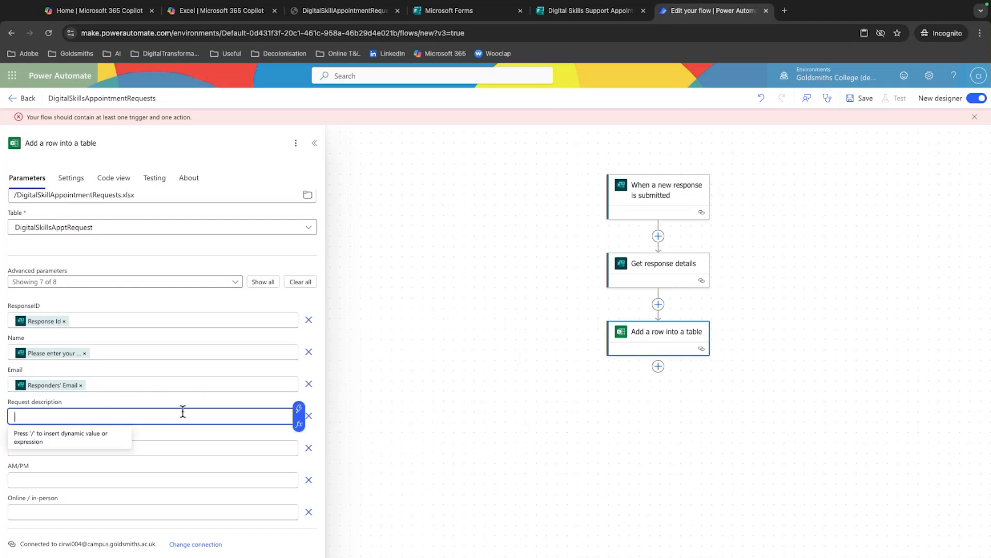
pyautogui.click(304, 412)
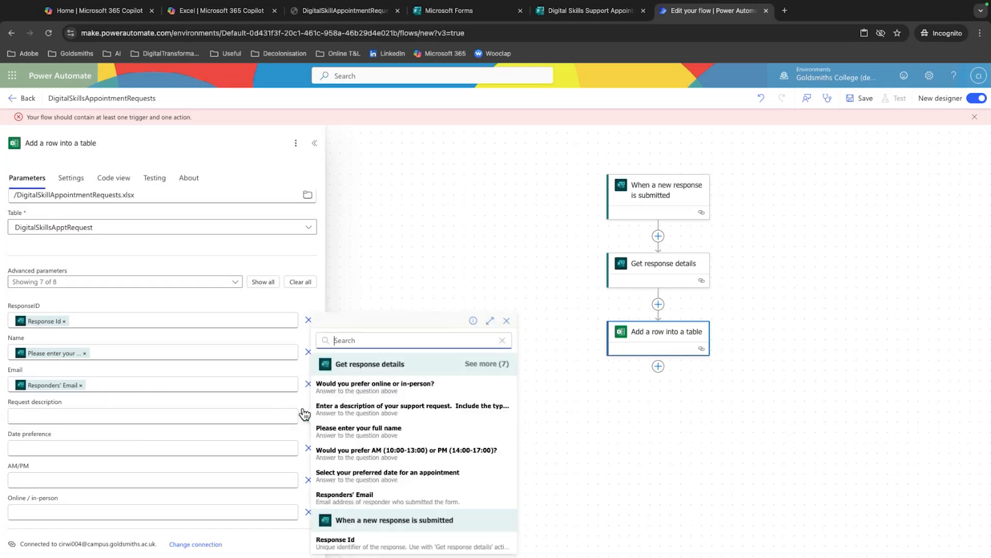
pyautogui.click(421, 407)
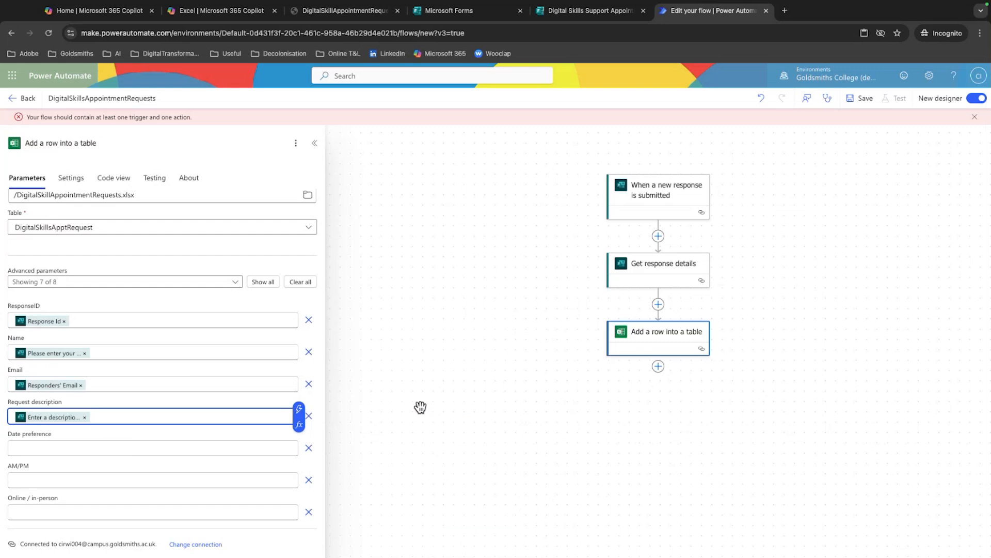
pyautogui.click(231, 448)
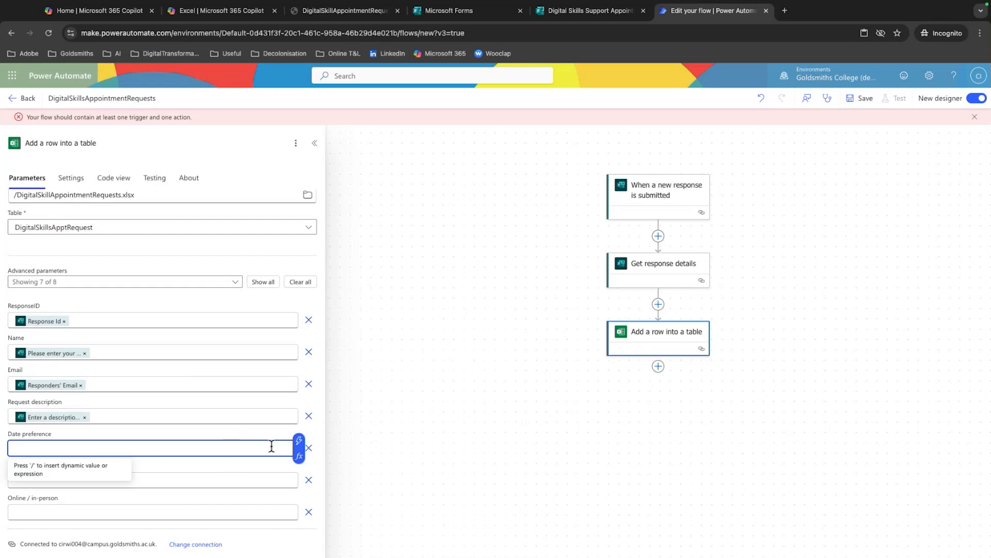
pyautogui.click(301, 444)
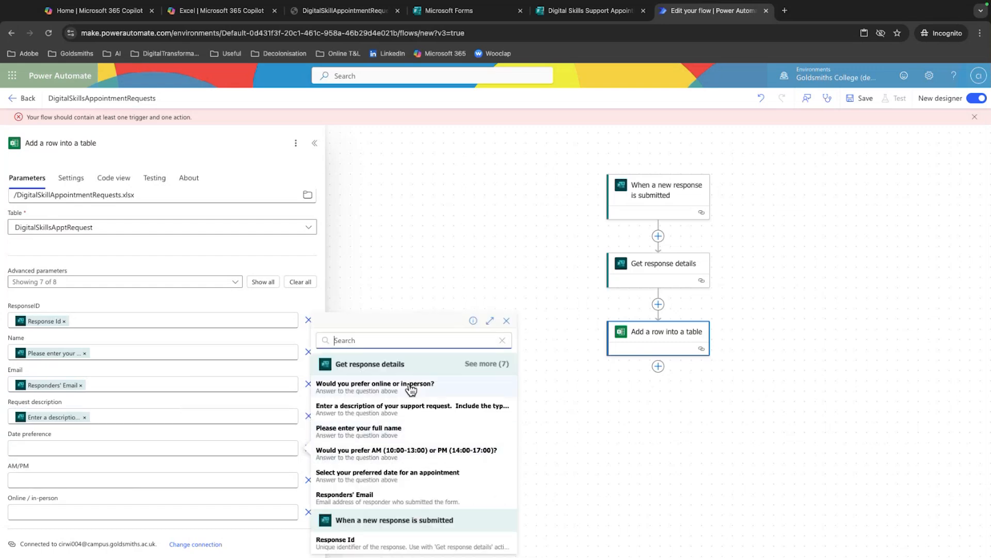
pyautogui.click(431, 477)
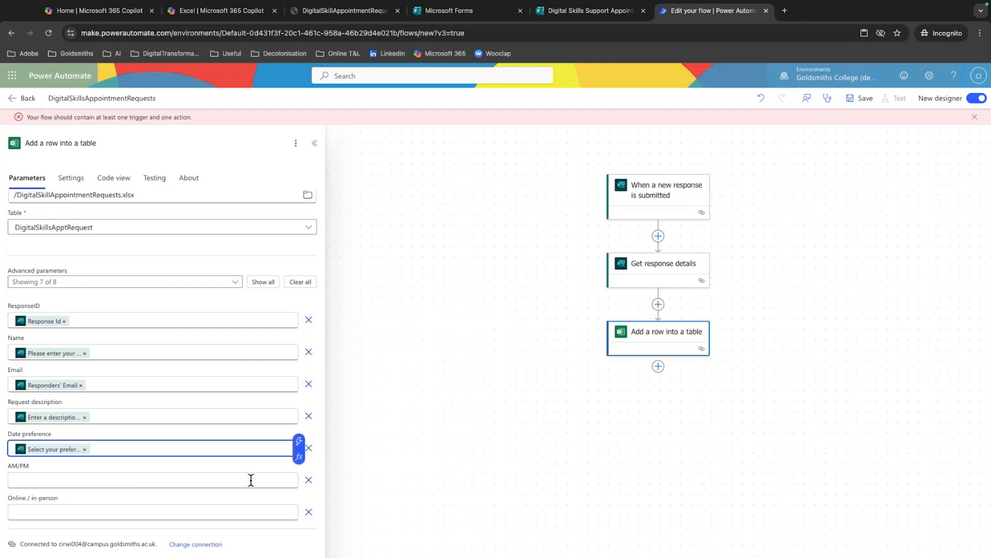
# Map AM/PM to "Would you prefer AM (10:00-13:00) or PM (14:00-17:00)?" and Online / in-person to "Would you prefer online or in-person?"
pyautogui.click(258, 480)
pyautogui.click(299, 475)
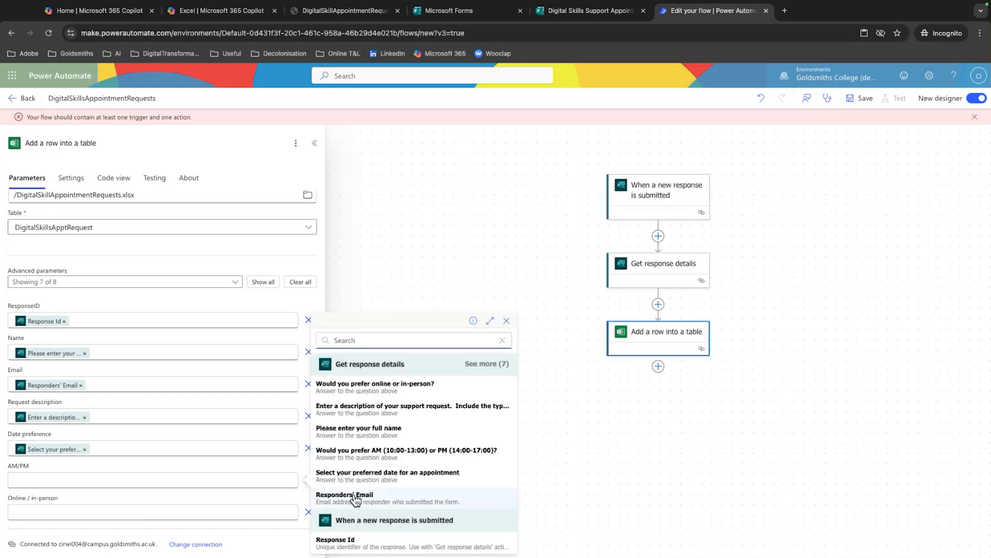
pyautogui.click(385, 452)
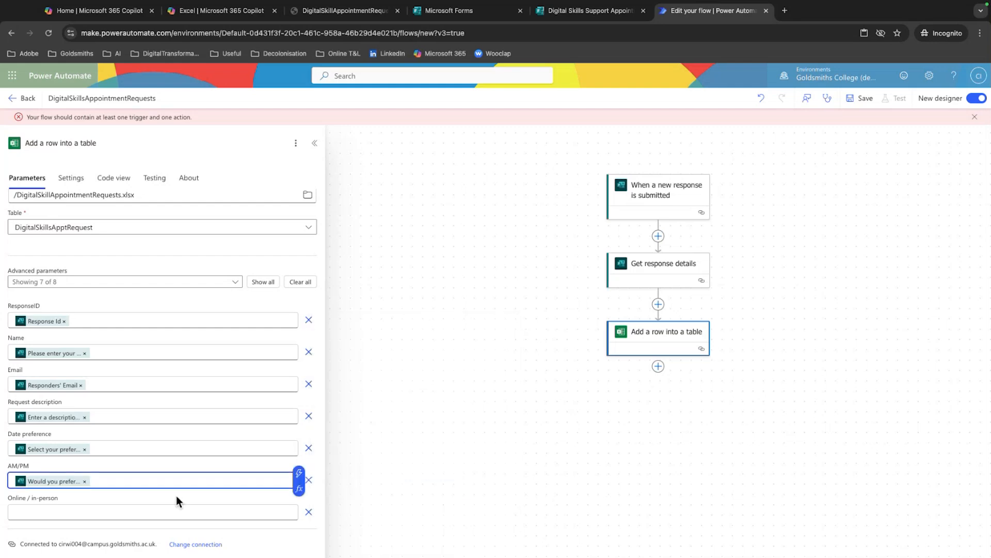
pyautogui.click(155, 511)
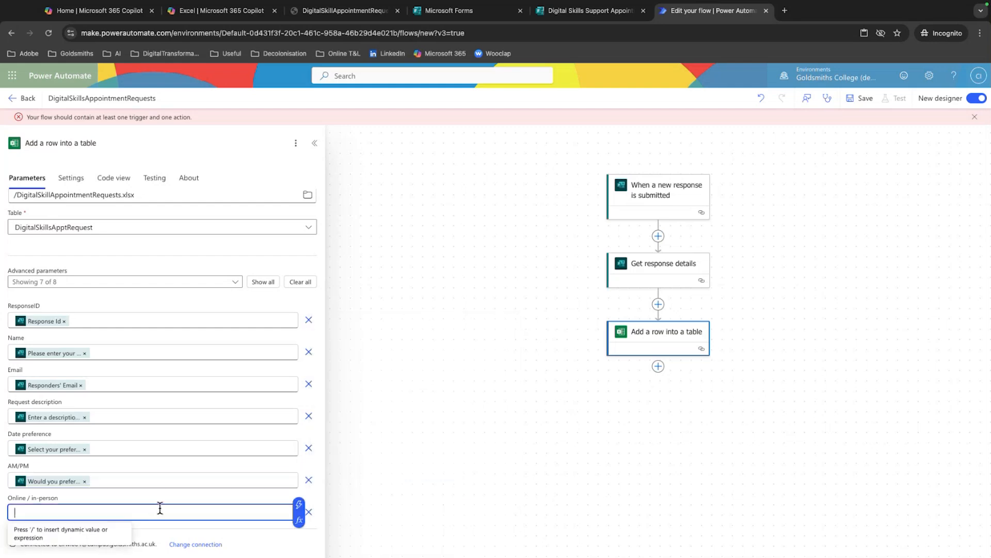
pyautogui.click(298, 505)
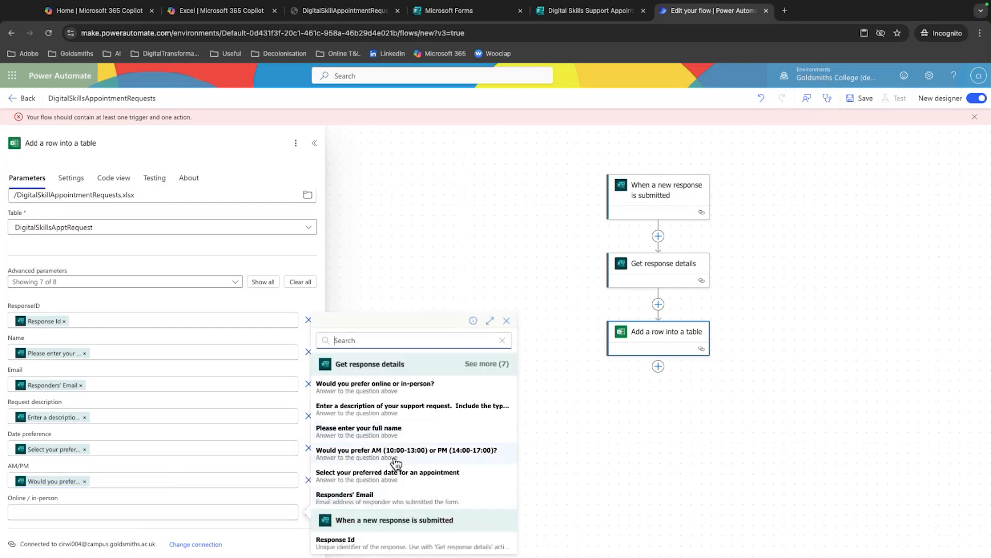
pyautogui.click(396, 387)
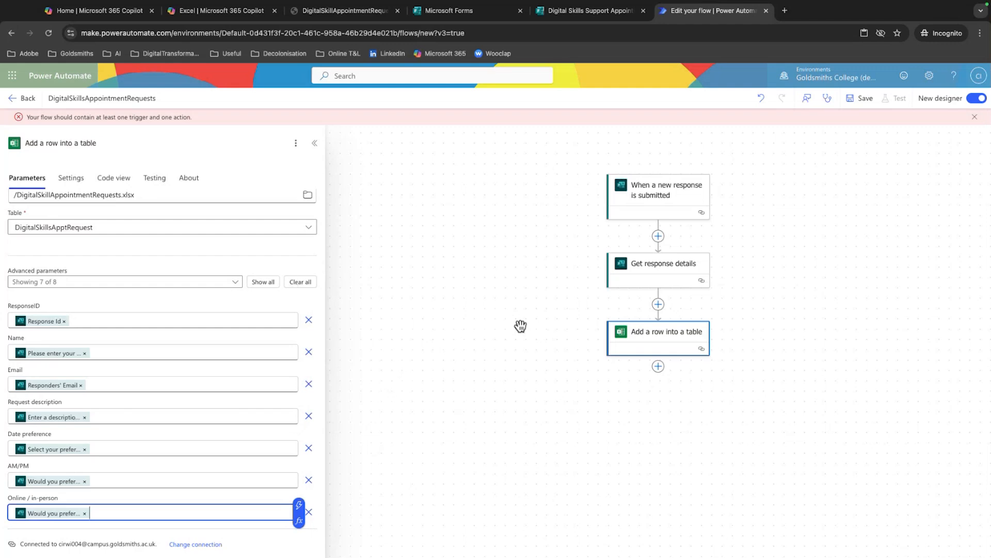
# Save the DigitalSkillsAppointmentRequests flow
pyautogui.moveTo(522, 301); pyautogui.dragTo(455, 320)
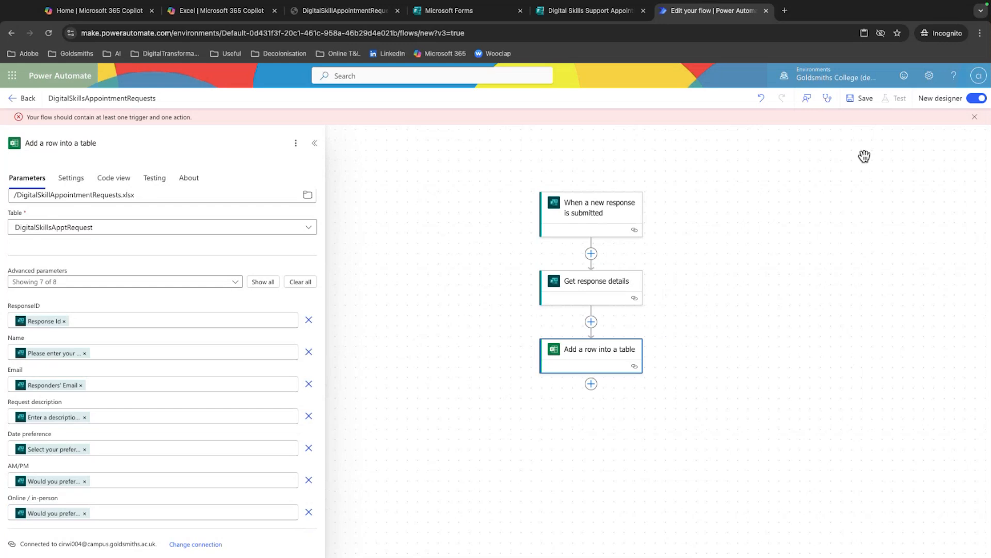
pyautogui.click(859, 104)
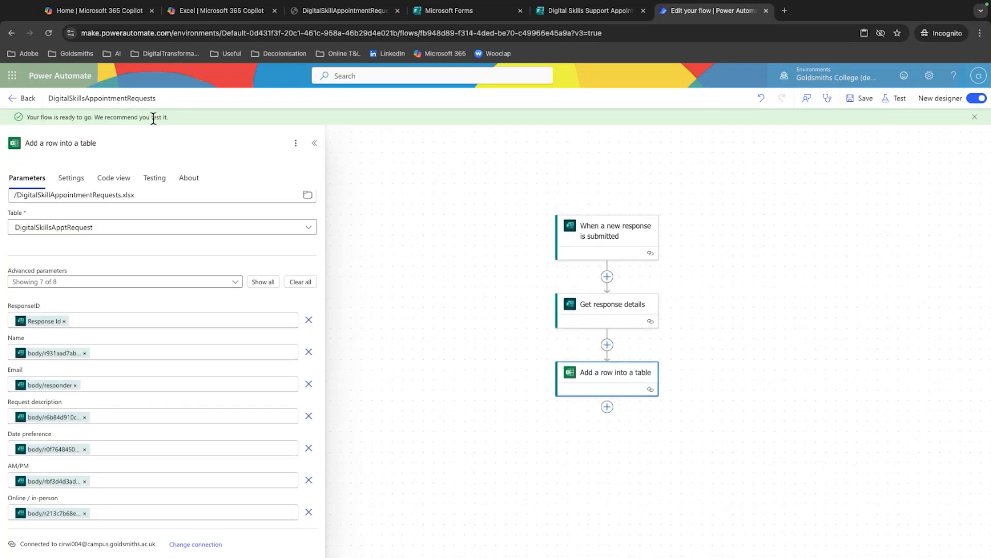
pyautogui.click(884, 99)
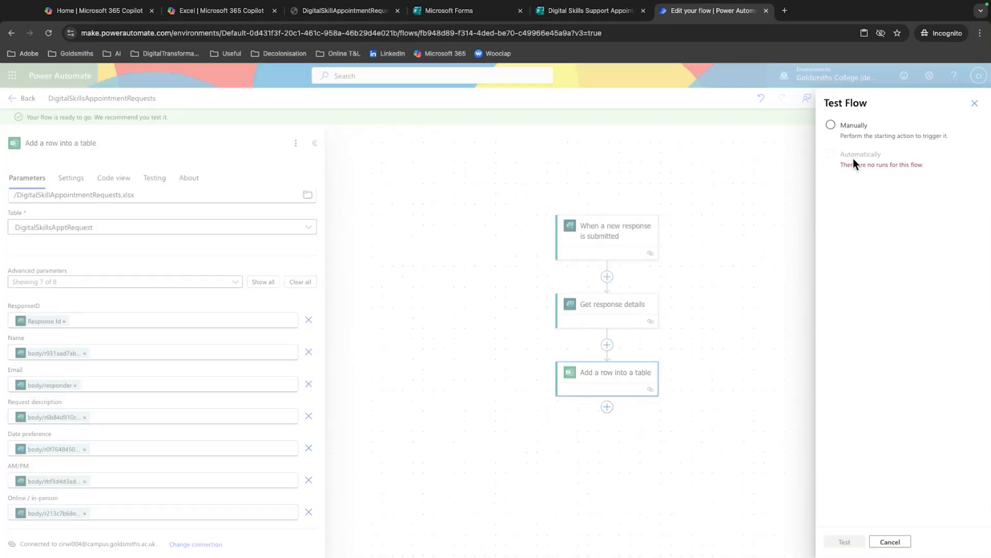
pyautogui.click(841, 134)
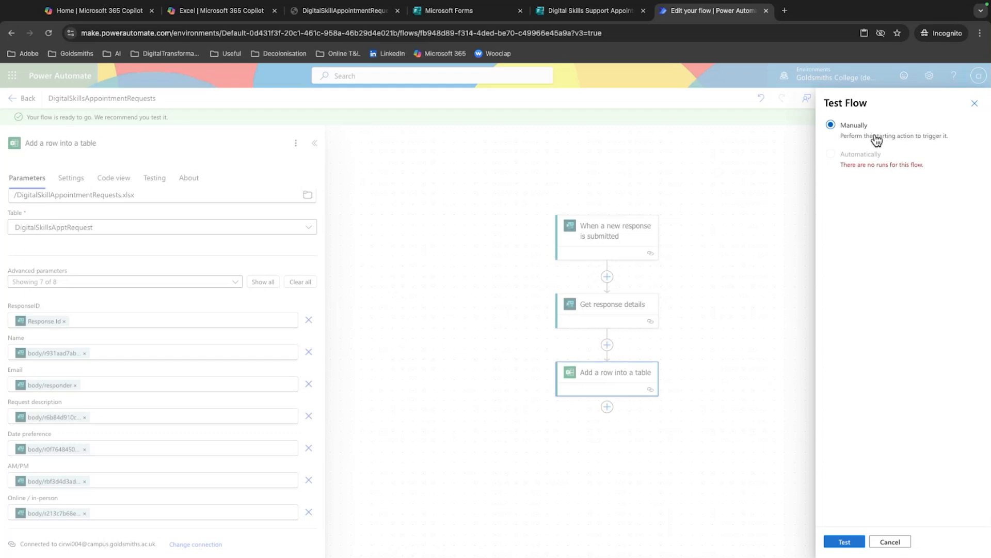
pyautogui.click(974, 103)
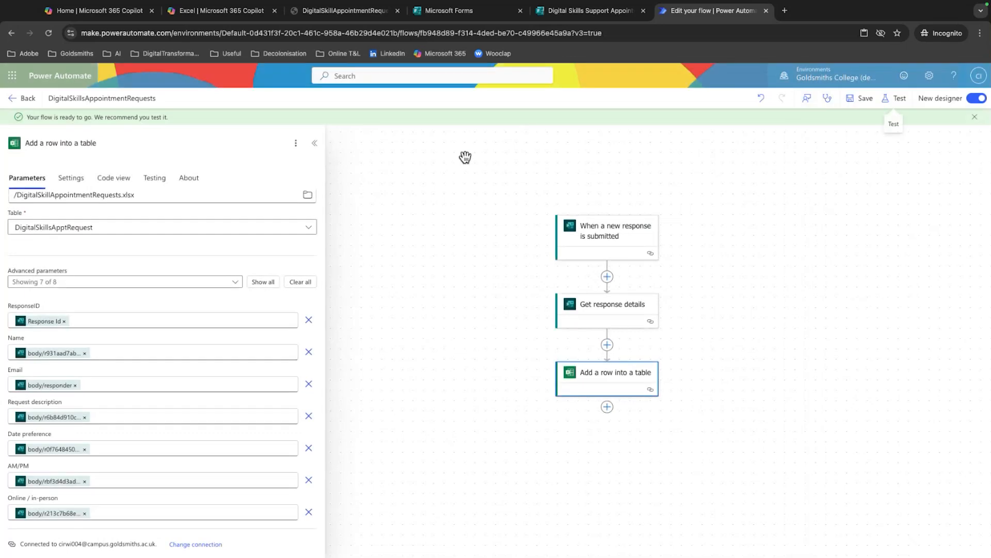
# Switch to the Digital Skills Support Appointment Request form in Microsoft Forms and open its response collection options
pyautogui.click(621, 14)
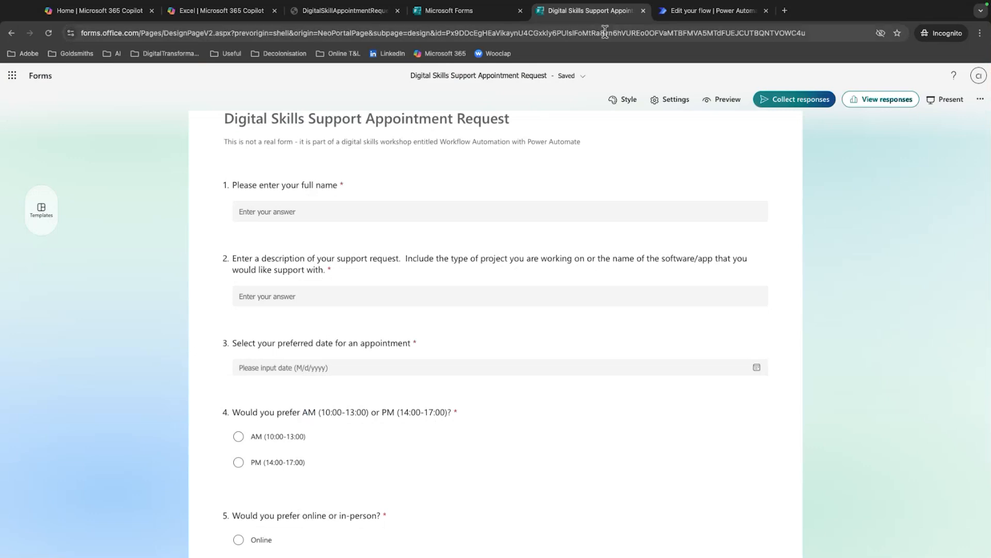
pyautogui.click(312, 13)
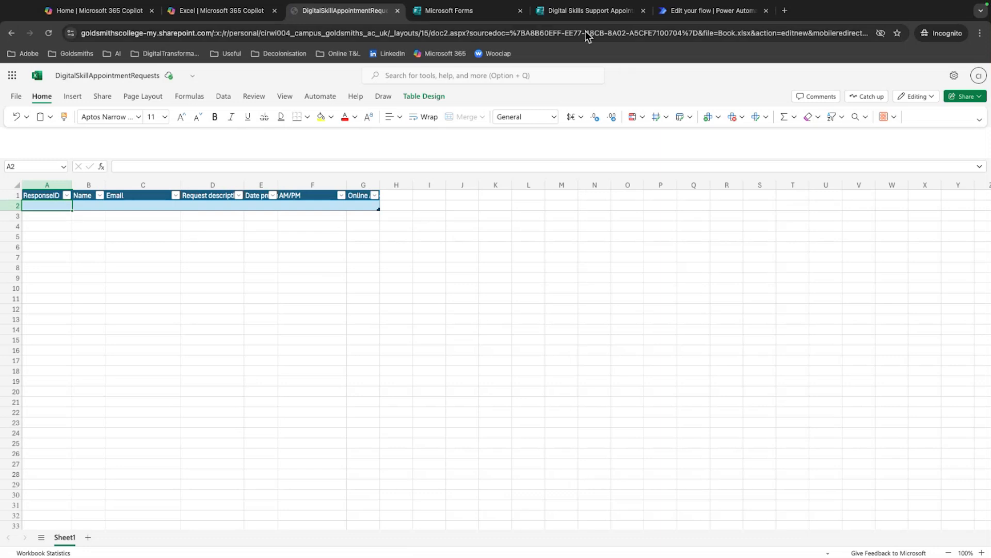
pyautogui.click(601, 11)
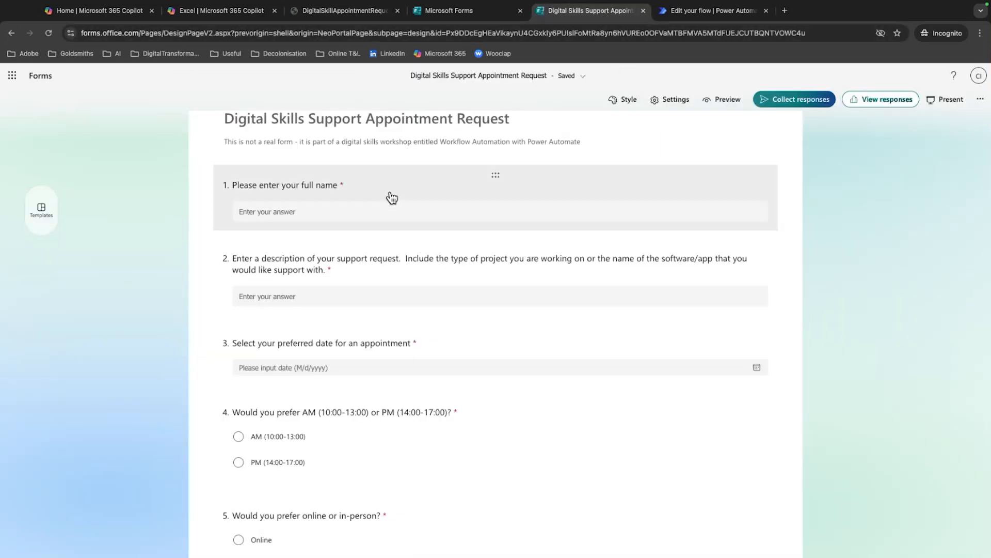
pyautogui.click(795, 101)
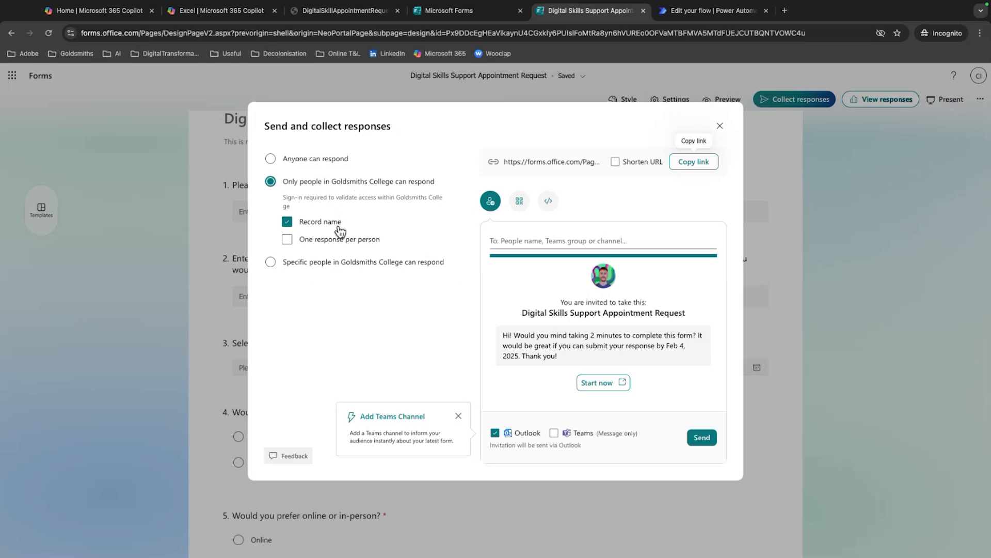
# Try letting anyone respond to the form anonymously, and look over the Excel table and the flow
pyautogui.click(316, 158)
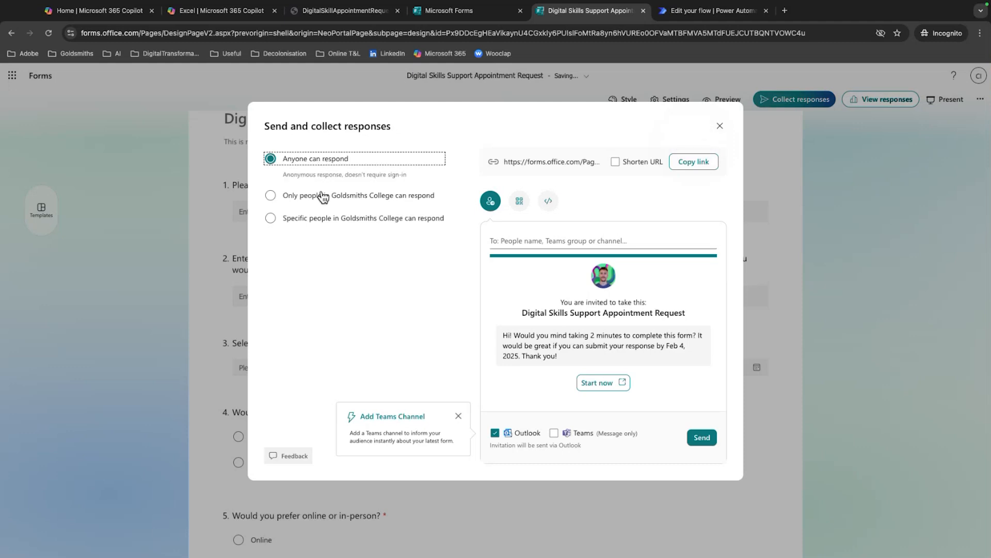
pyautogui.moveTo(355, 175); pyautogui.dragTo(411, 175)
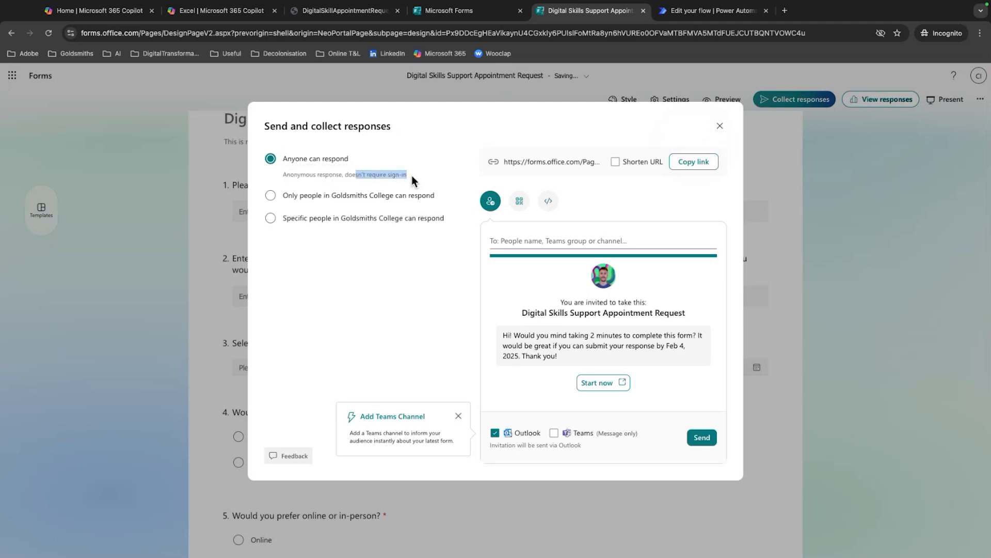
pyautogui.click(340, 175)
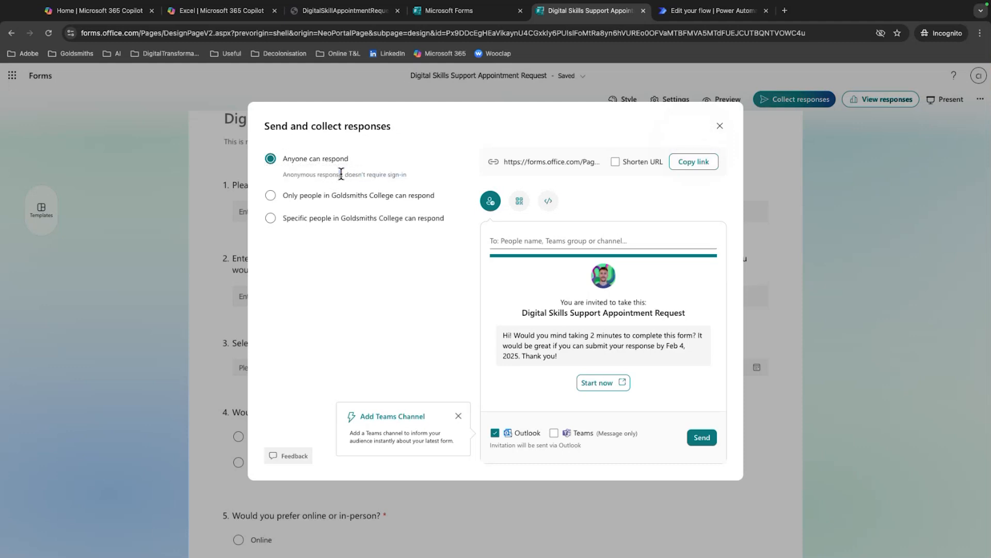
pyautogui.click(447, 11)
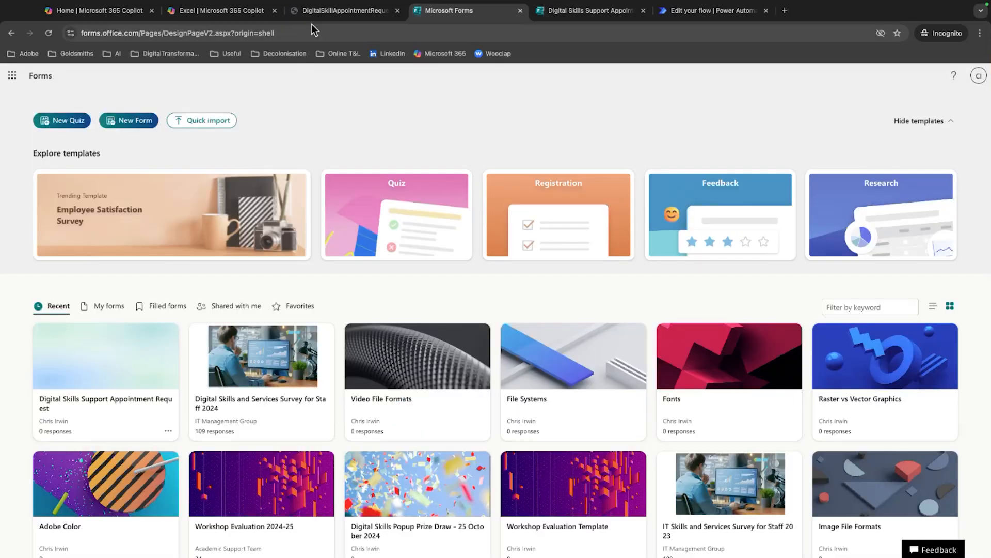
pyautogui.click(319, 15)
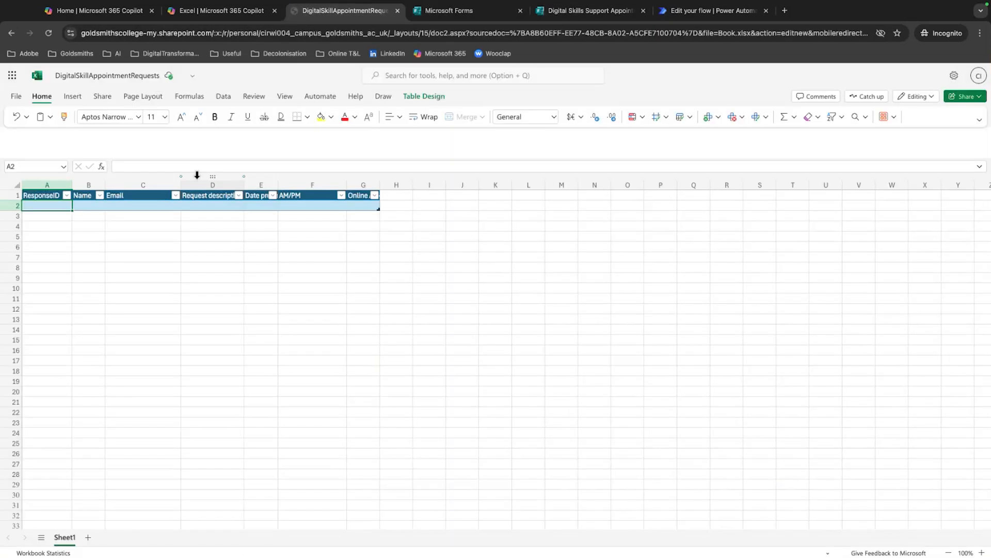
pyautogui.click(705, 11)
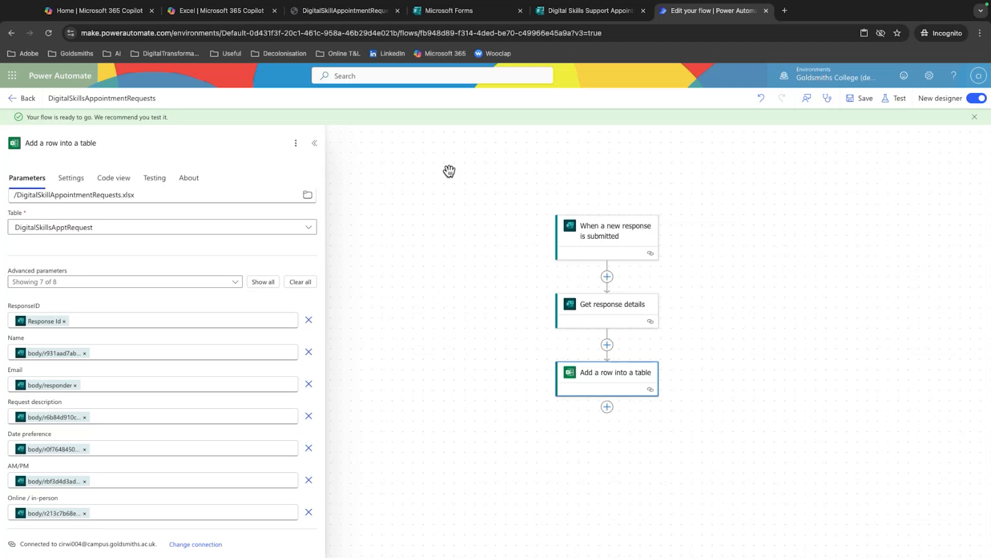
pyautogui.click(617, 15)
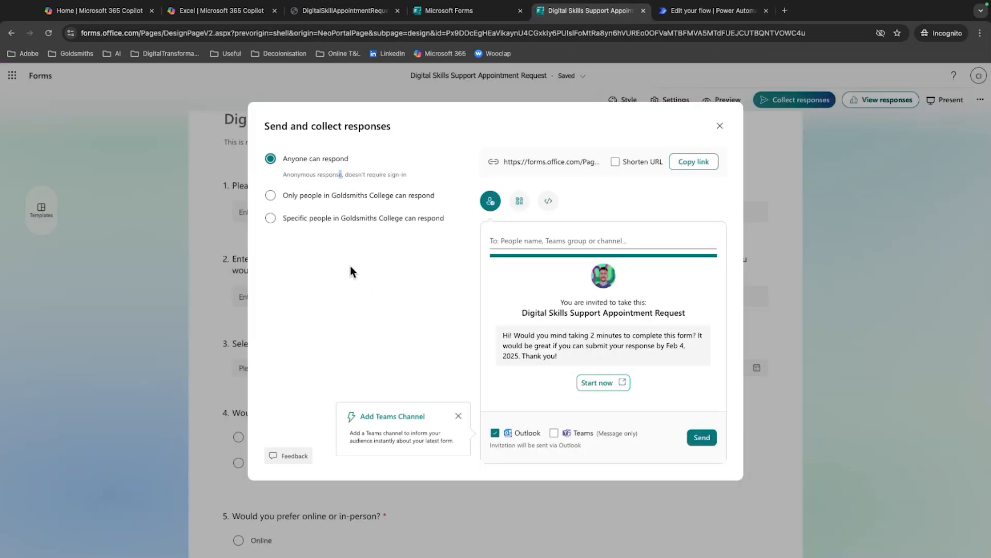
# Allow only people in Goldsmiths College to respond, and copy the form's shortened link
pyautogui.click(308, 195)
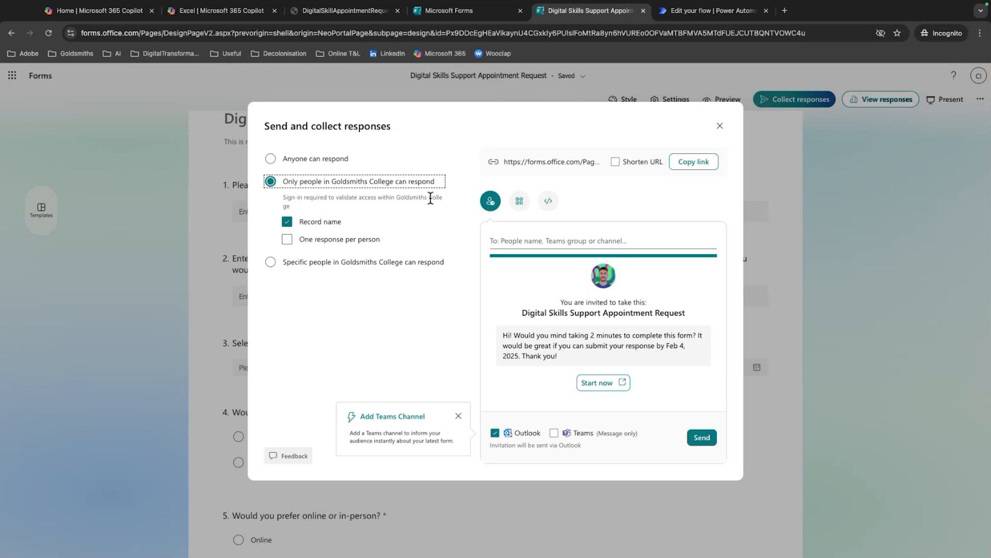
pyautogui.click(615, 161)
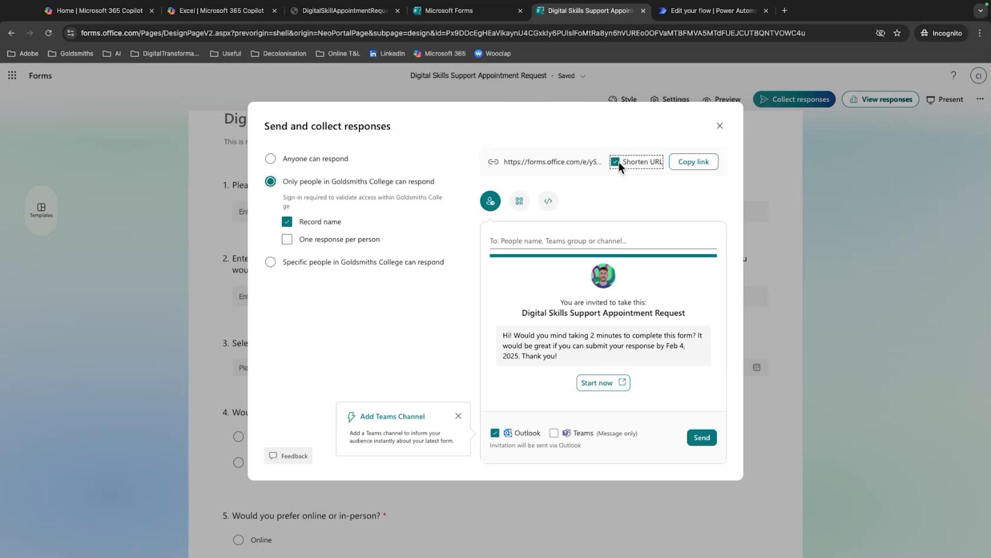
pyautogui.click(687, 163)
pyautogui.click(719, 127)
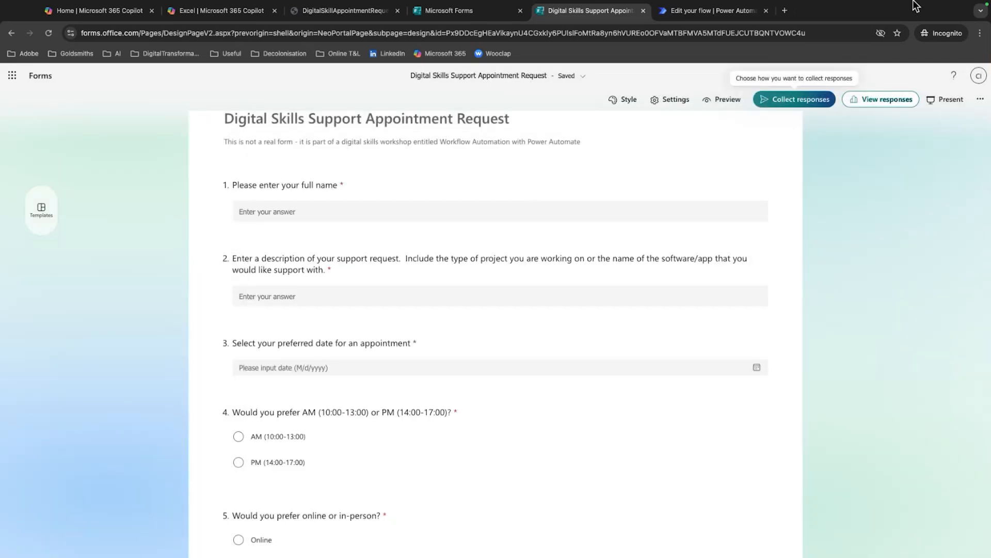
# Open the copied form link in a new incognito window
pyautogui.click(980, 33)
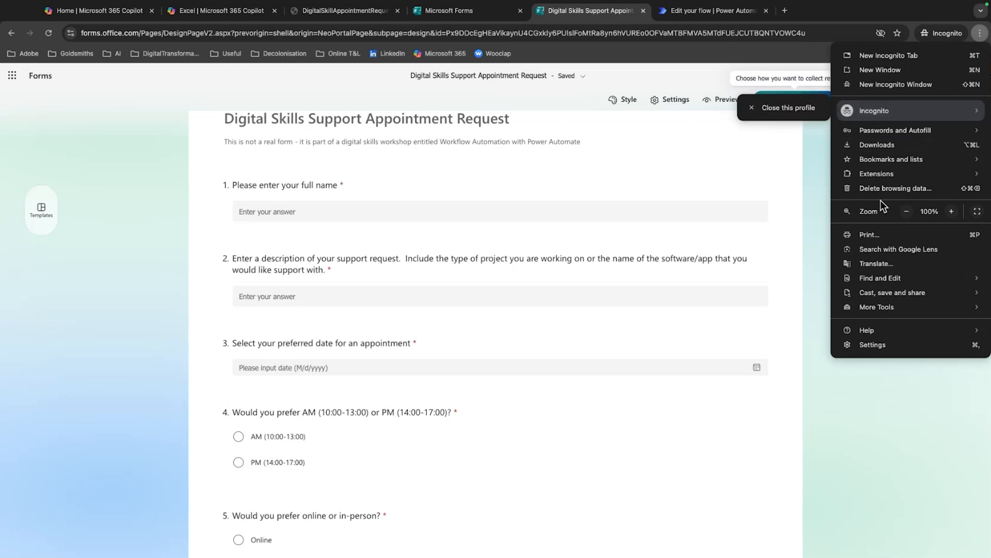
pyautogui.click(886, 84)
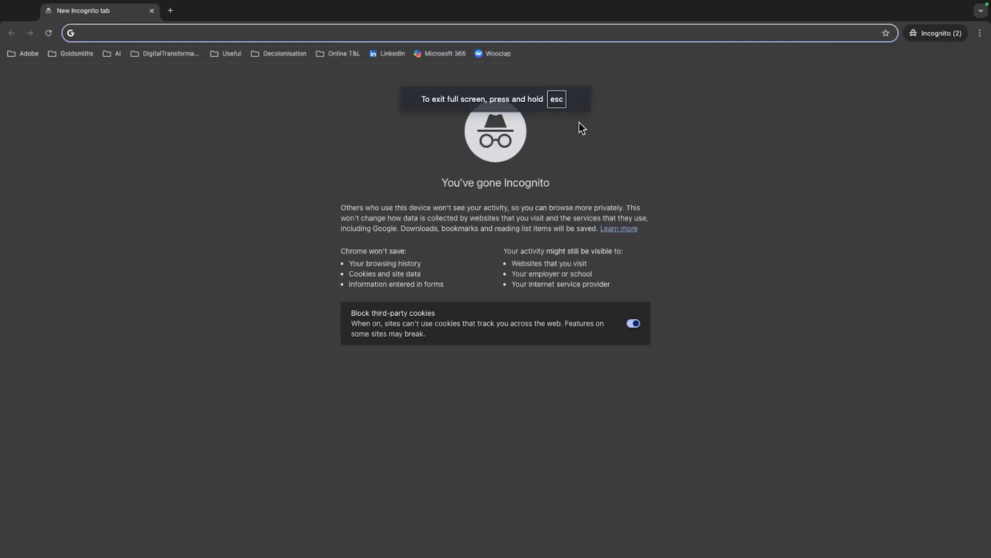
pyautogui.press('super+v')
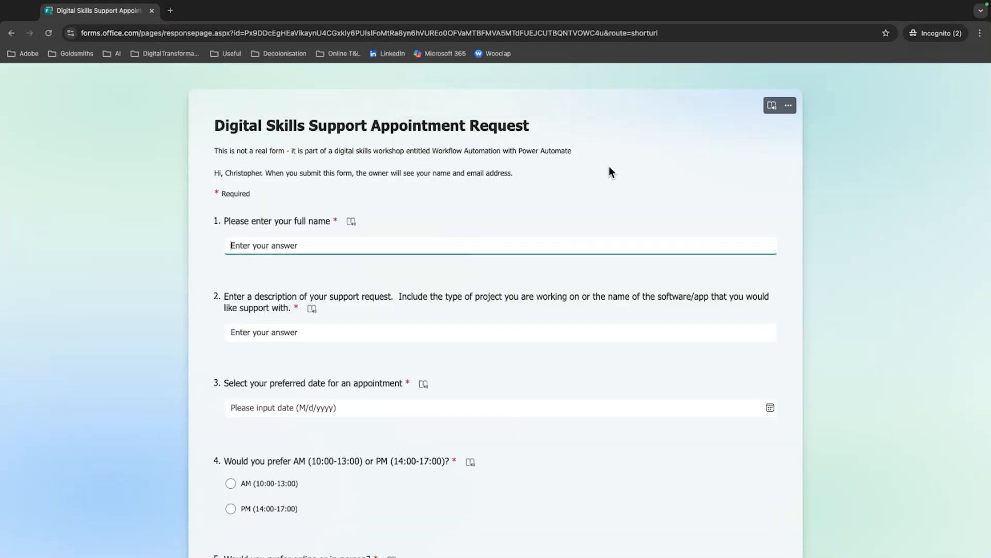
# Enter the respondent's full name and the support request description "I need help with Power Automate"
pyautogui.click(360, 336)
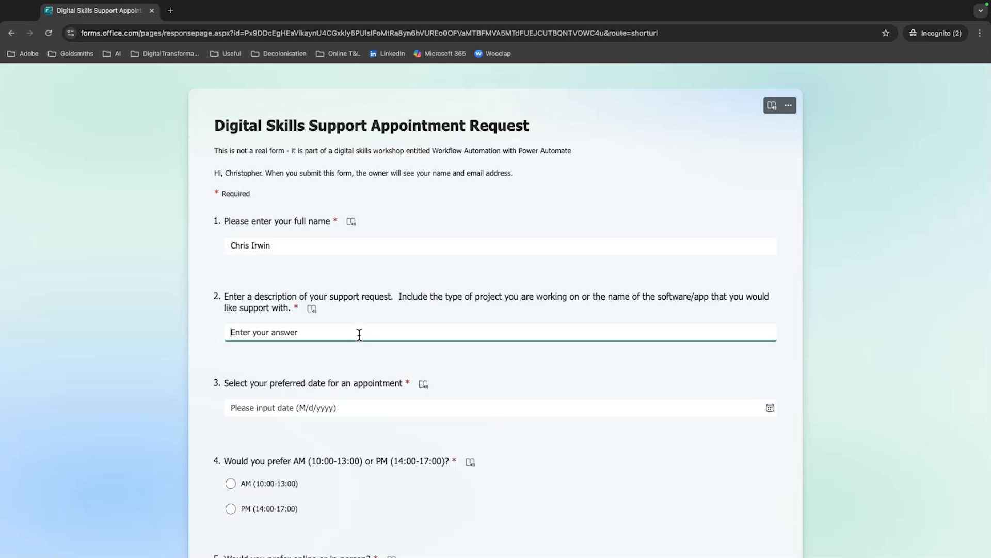
pyautogui.write('I need help with Power A')
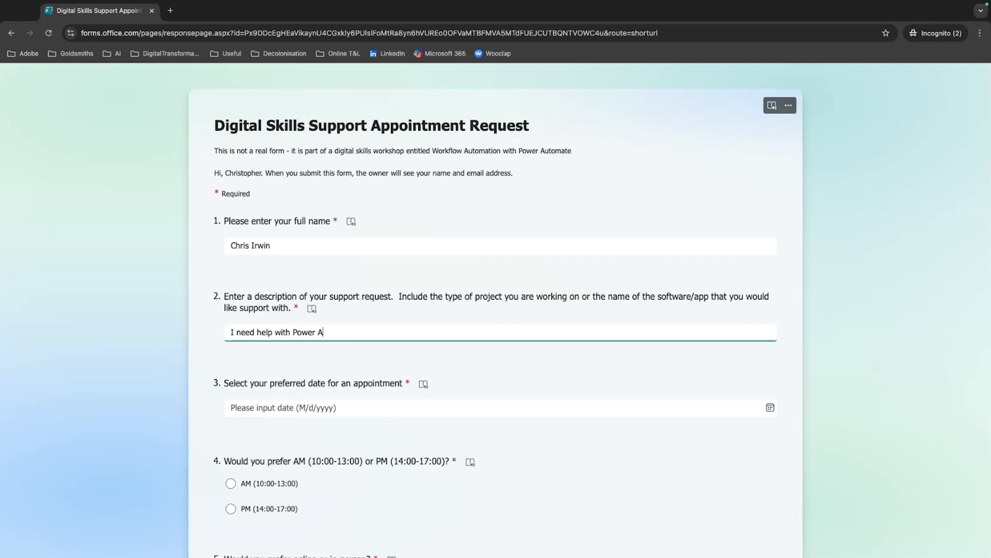
pyautogui.write('e')
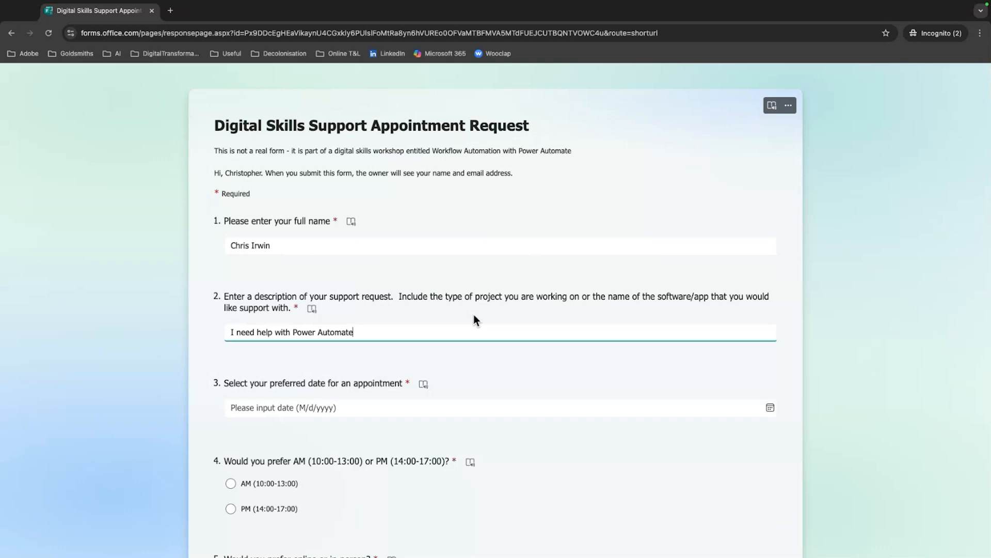
# Choose 1/30/2025 as the preferred appointment date
pyautogui.click(305, 407)
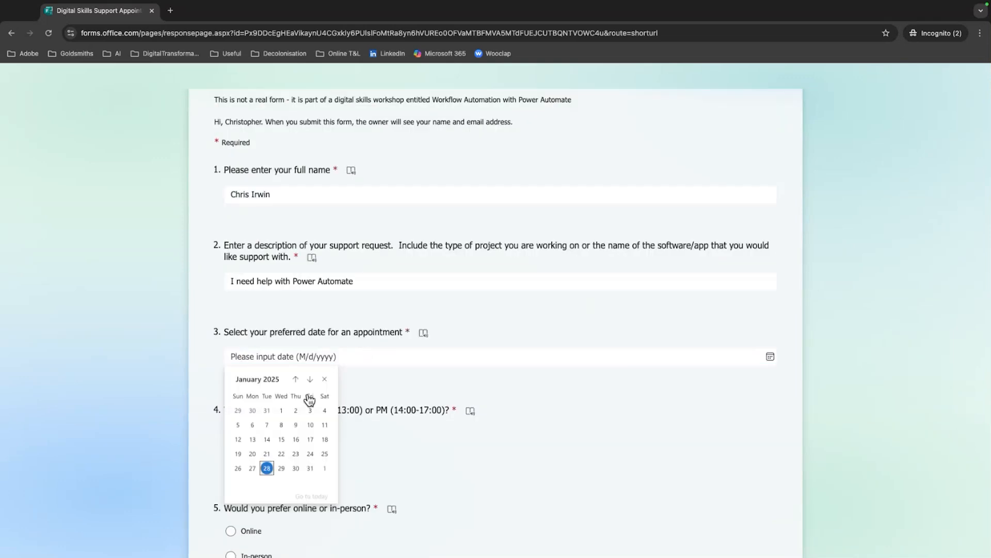
pyautogui.click(295, 468)
pyautogui.scroll(-2, 472, 432)
pyautogui.scroll(-1, 471, 431)
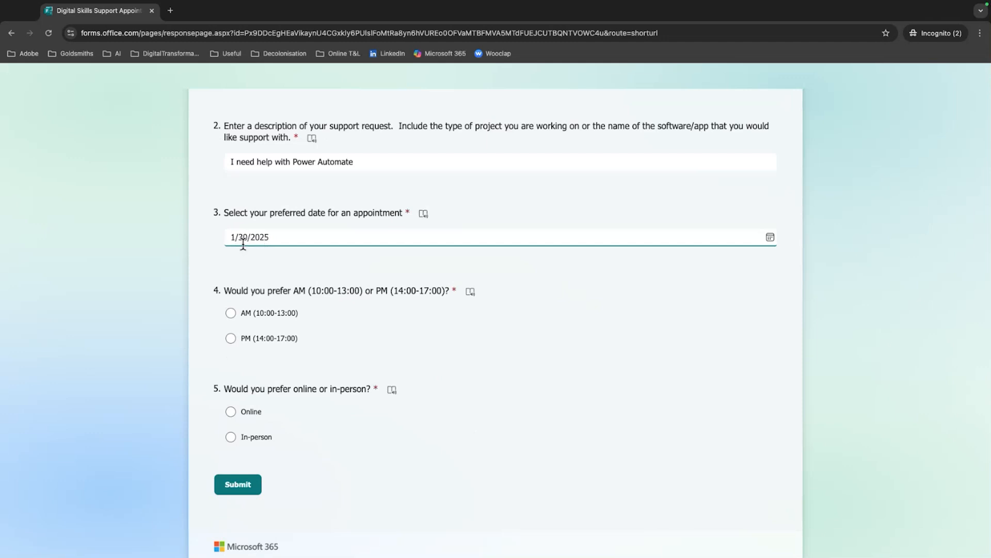
pyautogui.scroll(-1, 361, 272)
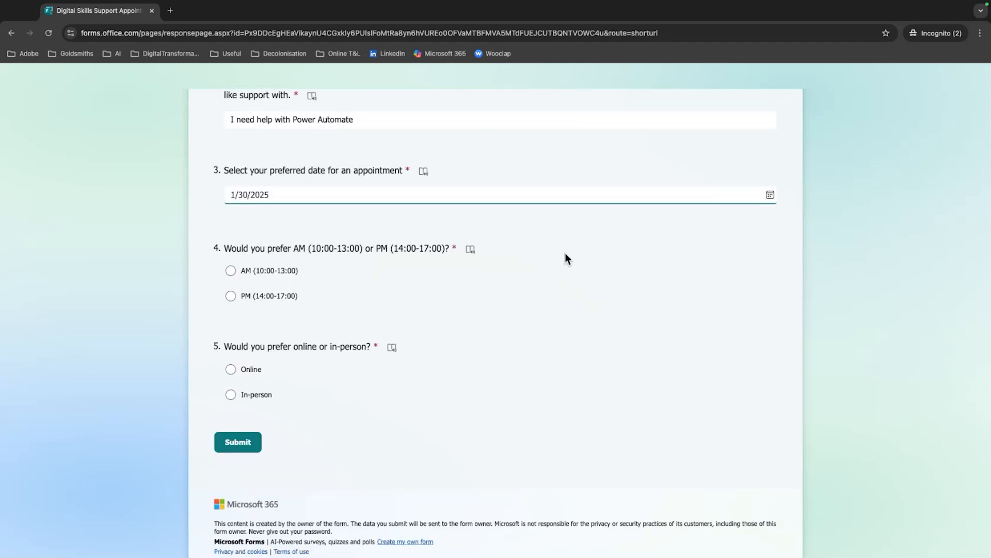
pyautogui.scroll(-1, 567, 254)
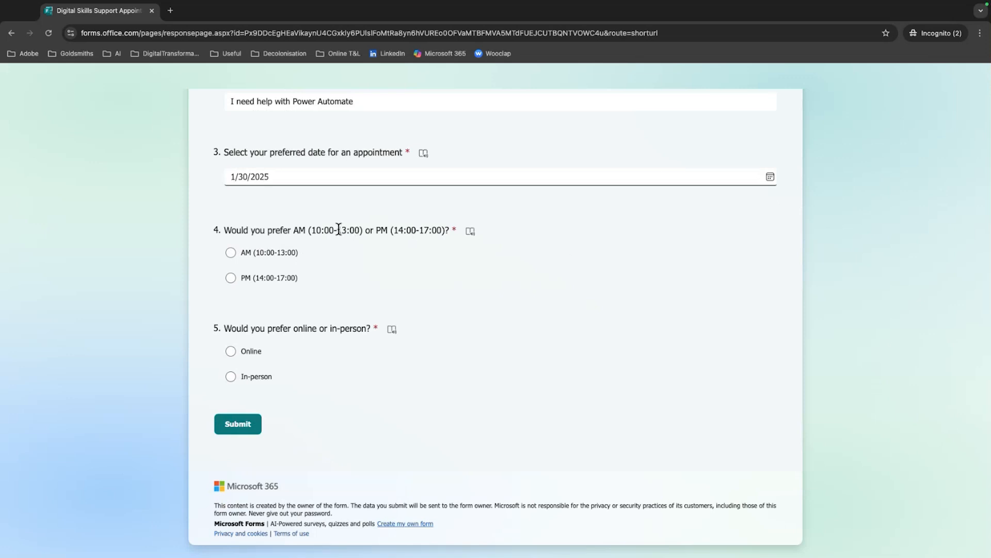
pyautogui.click(293, 177)
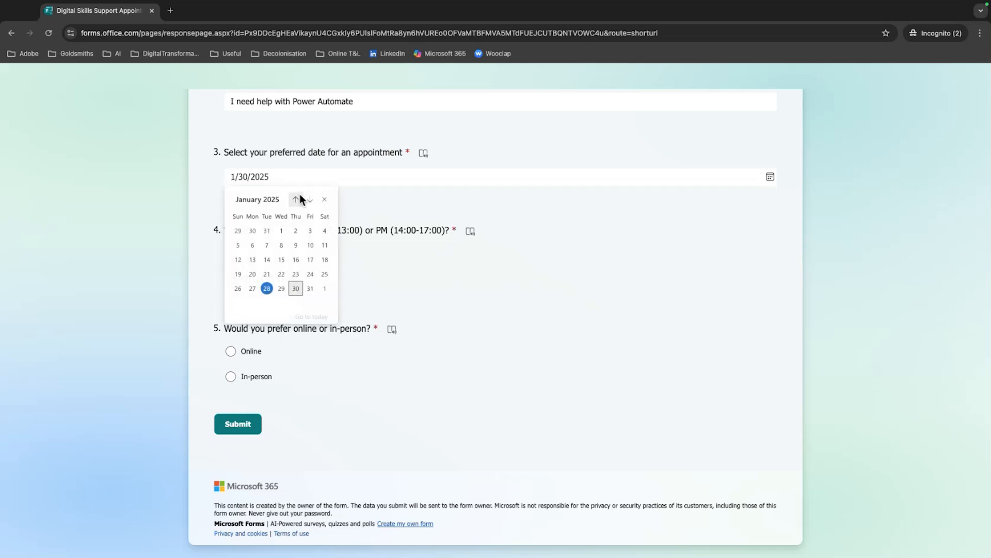
pyautogui.click(296, 288)
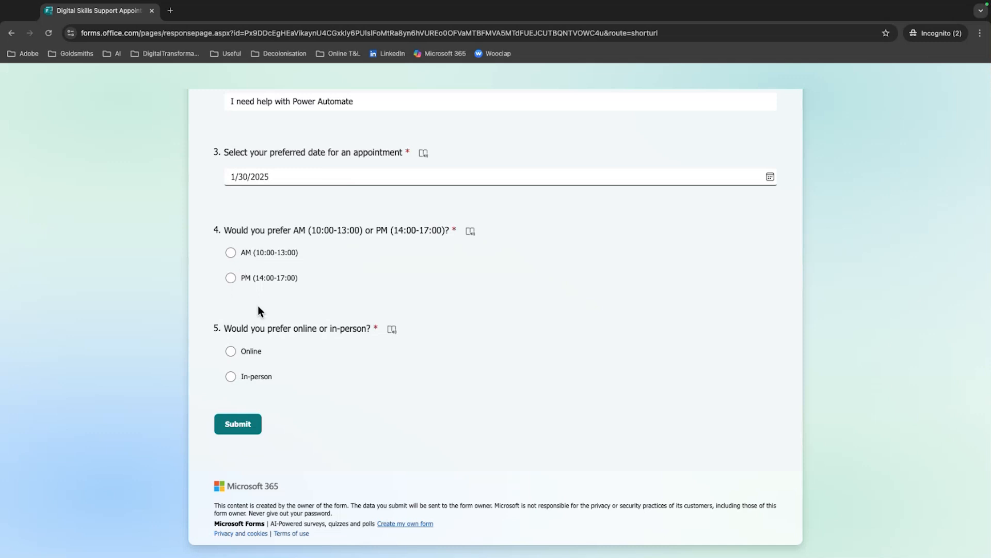
# Answer PM (14:00-17:00) and Online, submit the form response, and close the response page
pyautogui.click(228, 281)
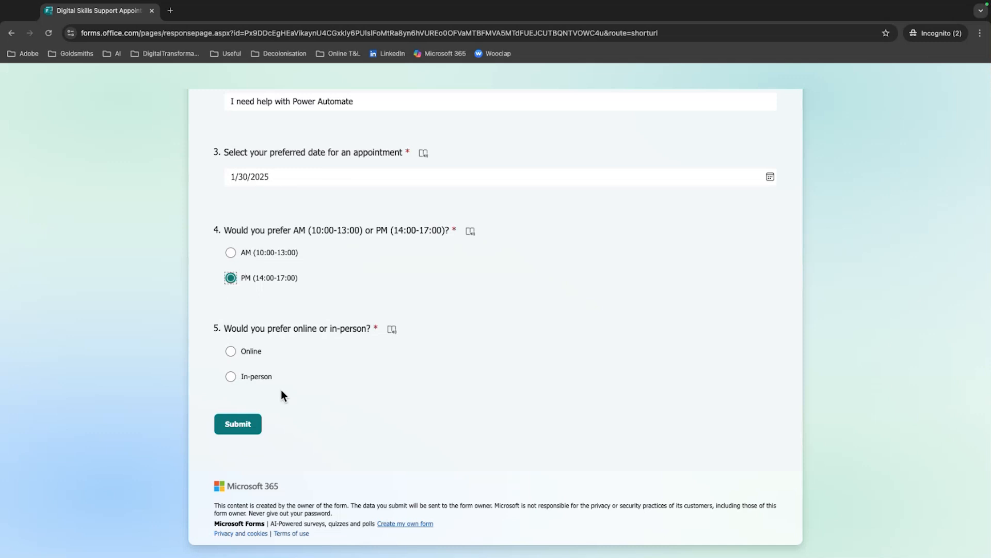
pyautogui.click(230, 352)
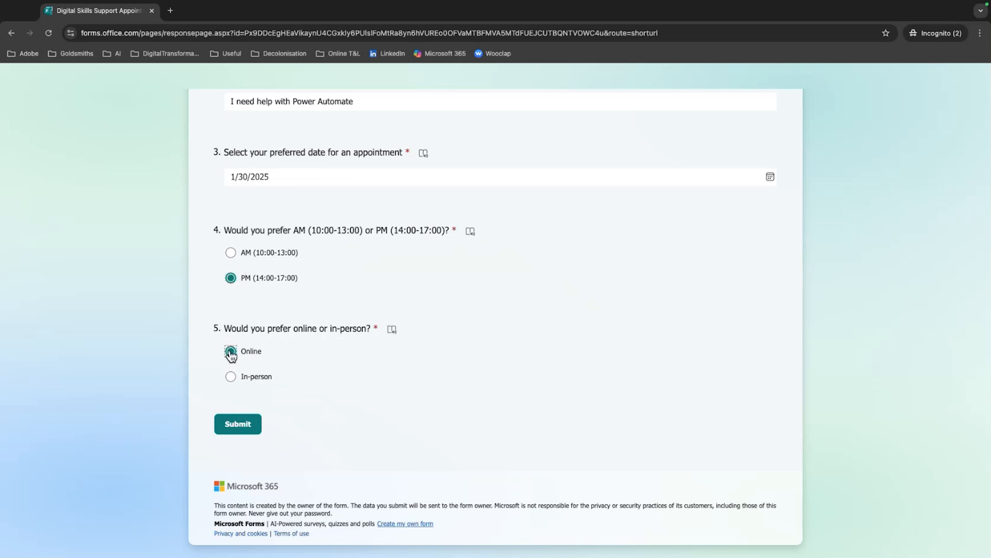
pyautogui.click(239, 425)
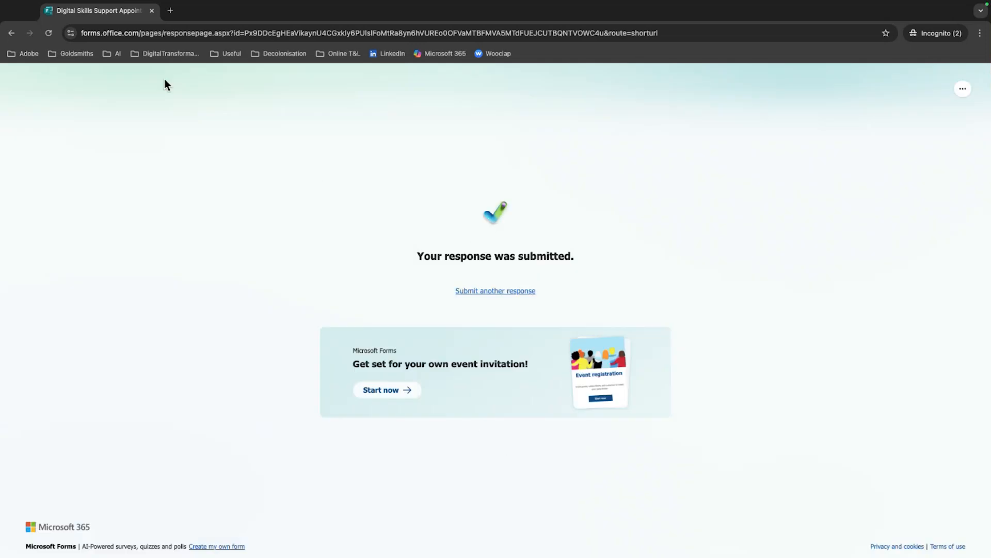
pyautogui.click(152, 11)
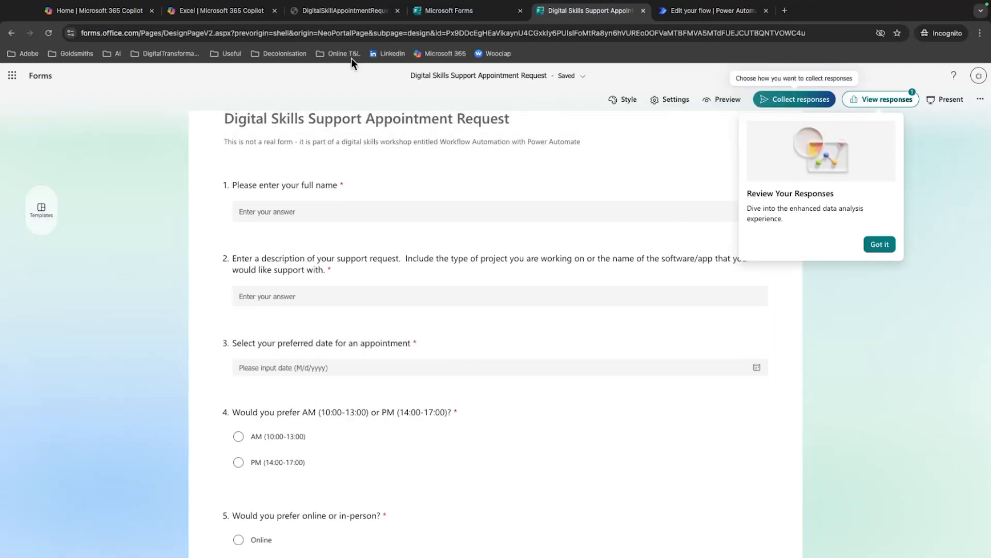
# Switch to the DigitalSkillAppointmentRequests workbook and auto-fit the table columns from Name through Online / in-person to their contents
pyautogui.click(353, 14)
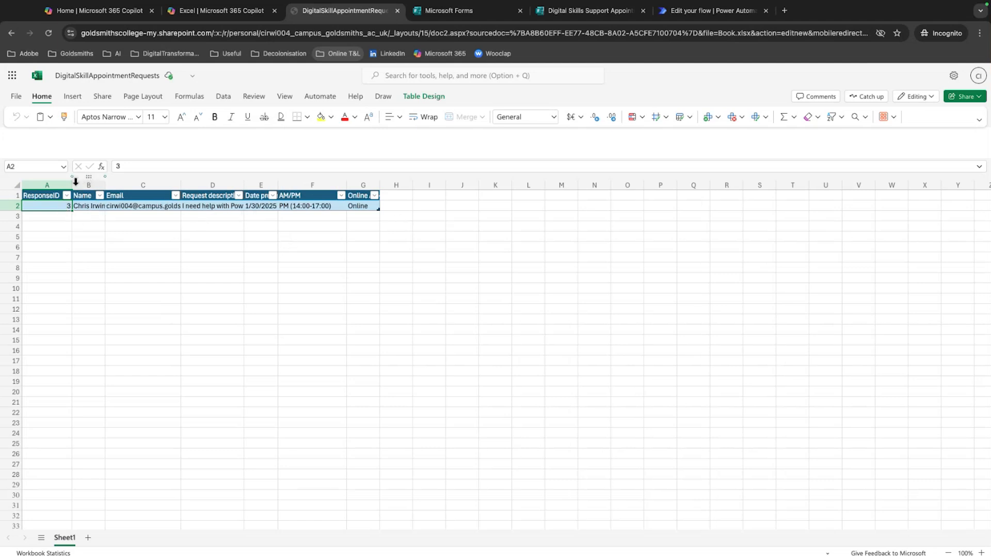
pyautogui.doubleClick(104, 186)
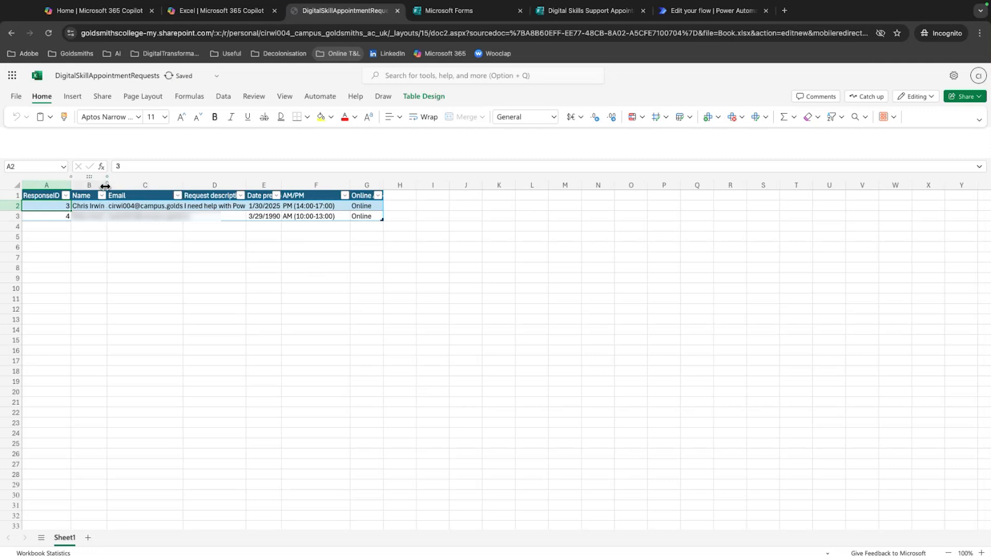
pyautogui.doubleClick(184, 186)
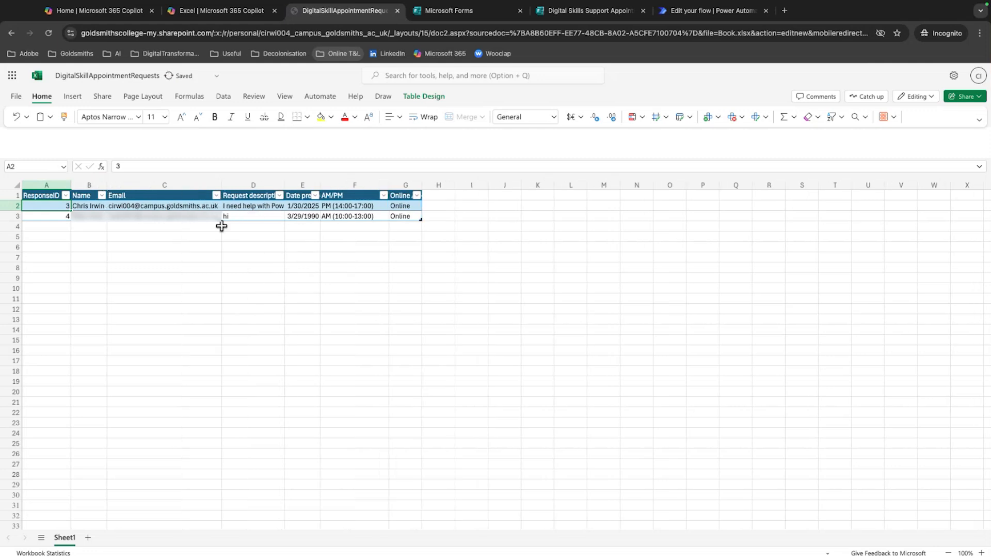
pyautogui.doubleClick(285, 187)
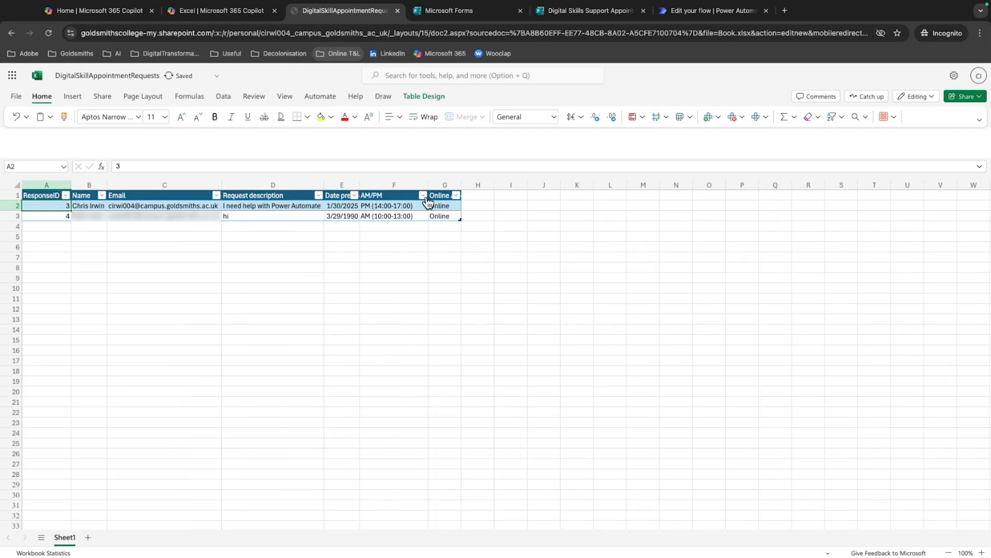
pyautogui.doubleClick(360, 186)
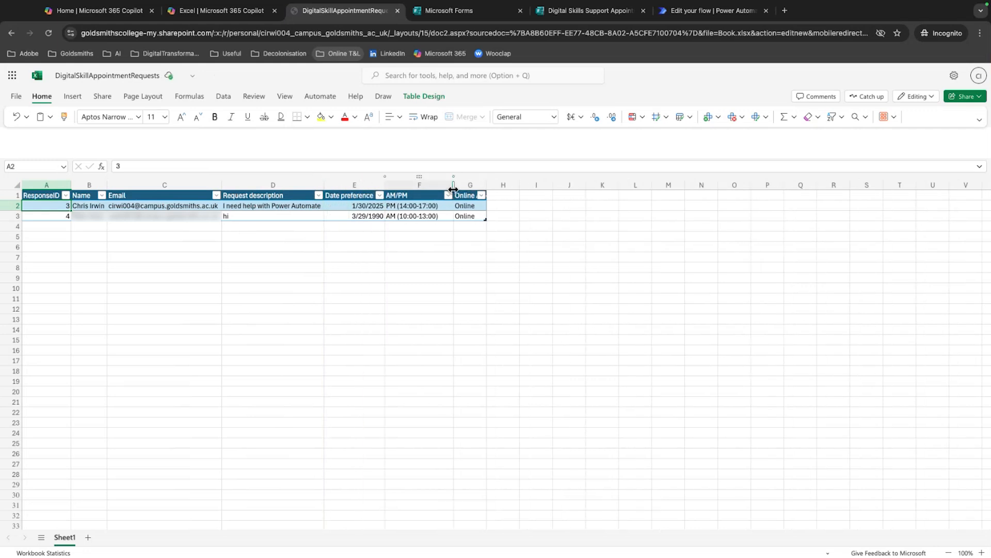
pyautogui.doubleClick(454, 186)
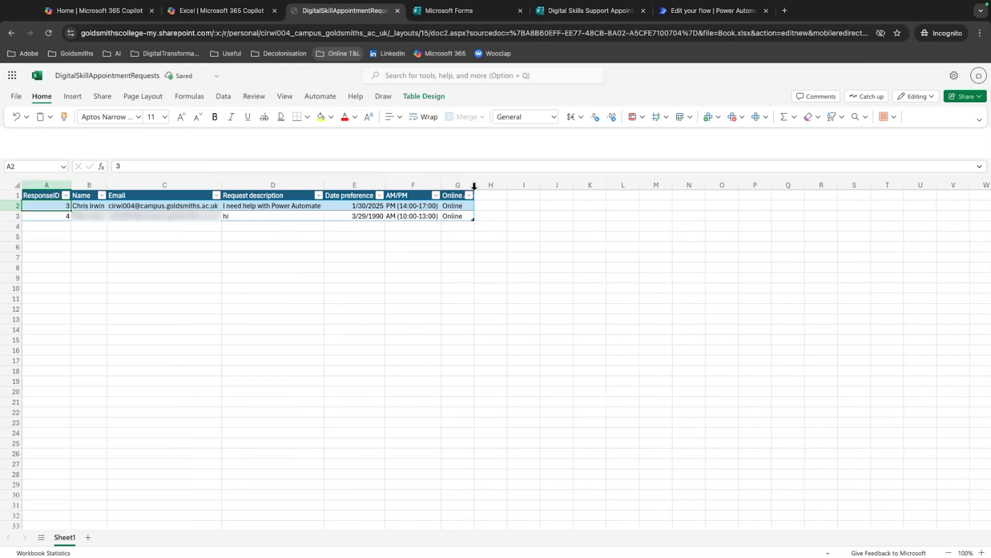
pyautogui.doubleClick(474, 188)
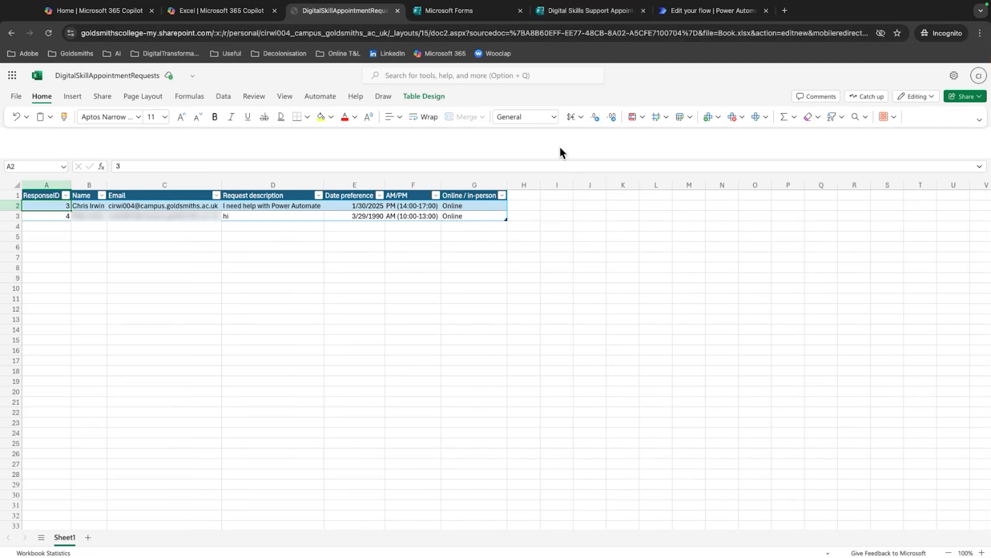
# Switch to the Digital Skills Support Appointment Request form, view its responses overview and dismiss the pop-up about managing responses
pyautogui.click(601, 13)
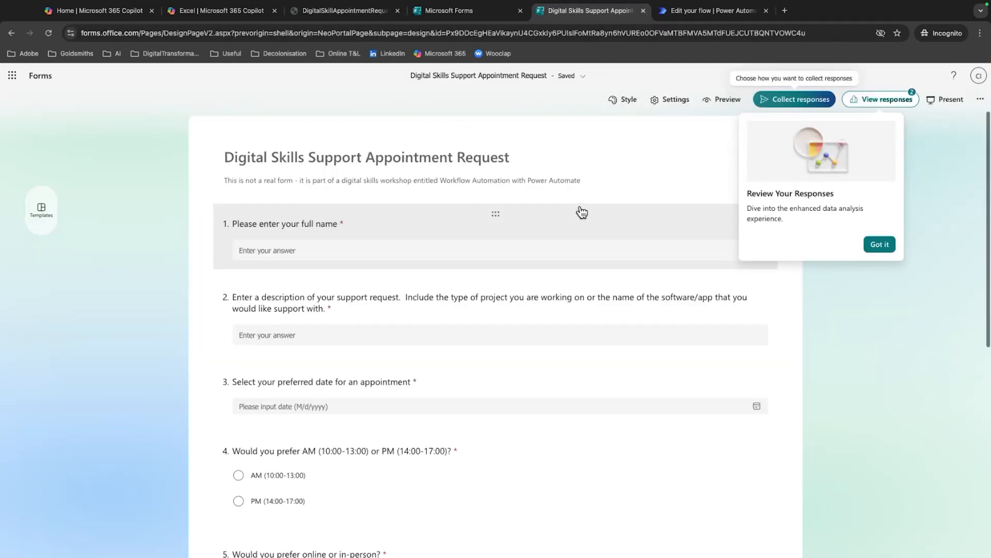
pyautogui.click(883, 99)
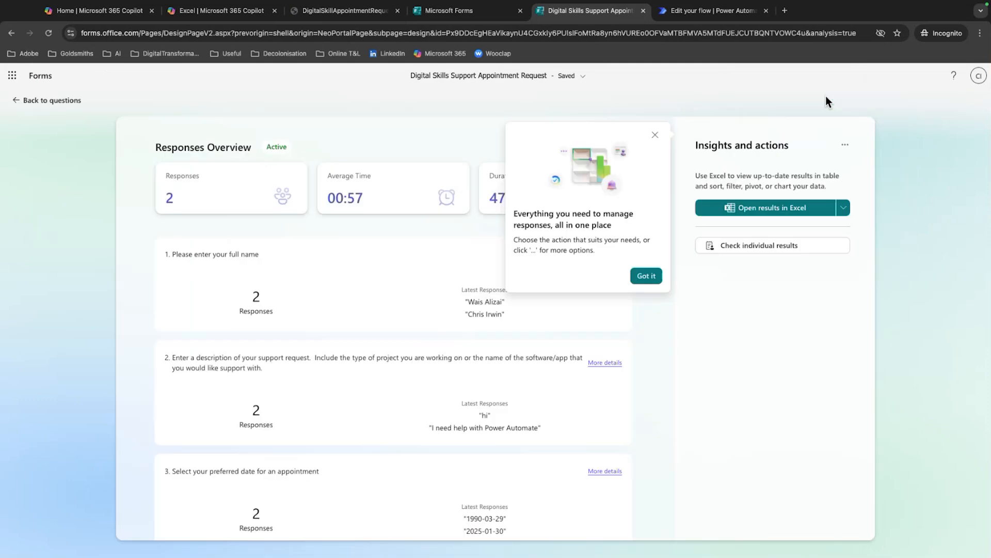
pyautogui.click(654, 137)
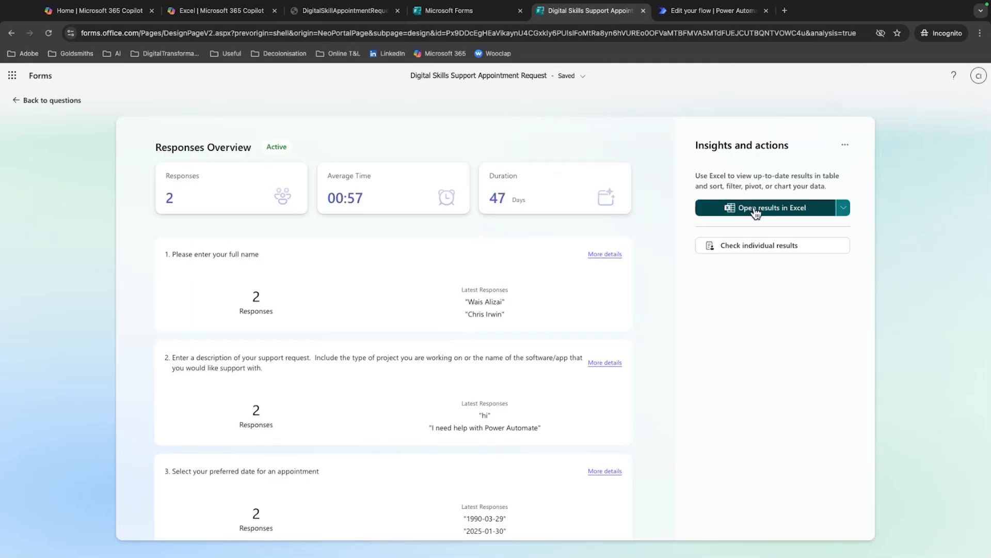
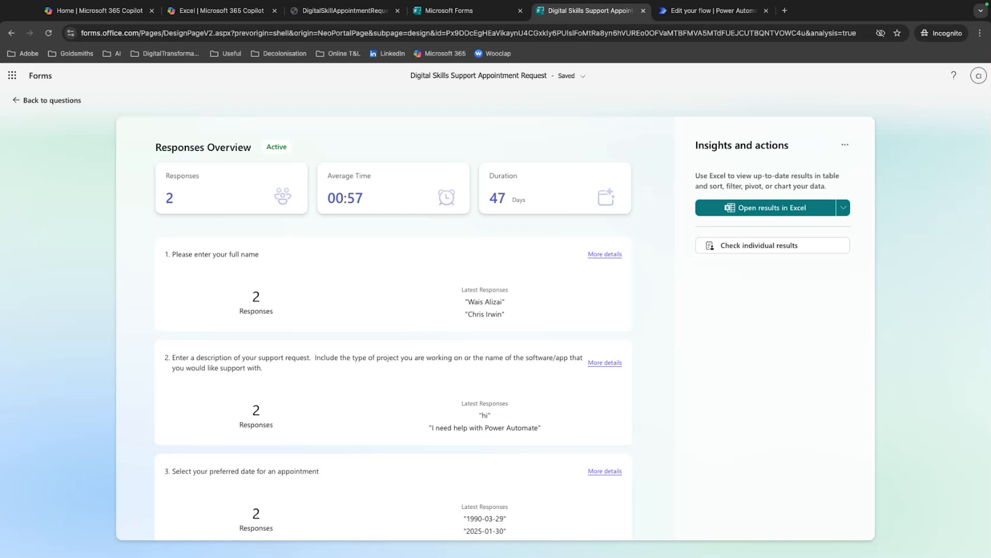
# Look over the Microsoft Forms home page and the recorded rows in the DigitalSkillAppointmentRequests workbook, and return to the appointment form
pyautogui.click(453, 11)
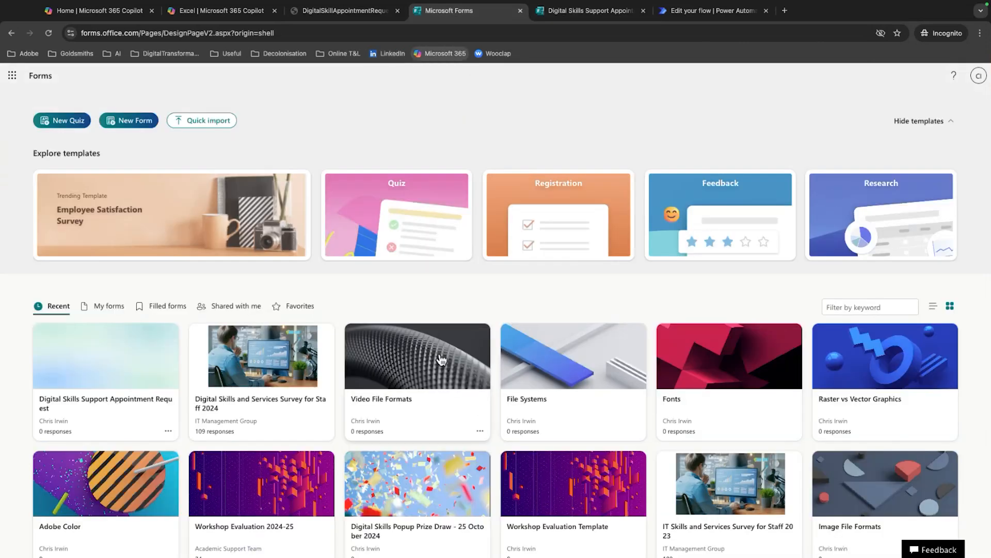
pyautogui.scroll(-1, 441, 359)
pyautogui.scroll(1, 495, 258)
pyautogui.click(339, 17)
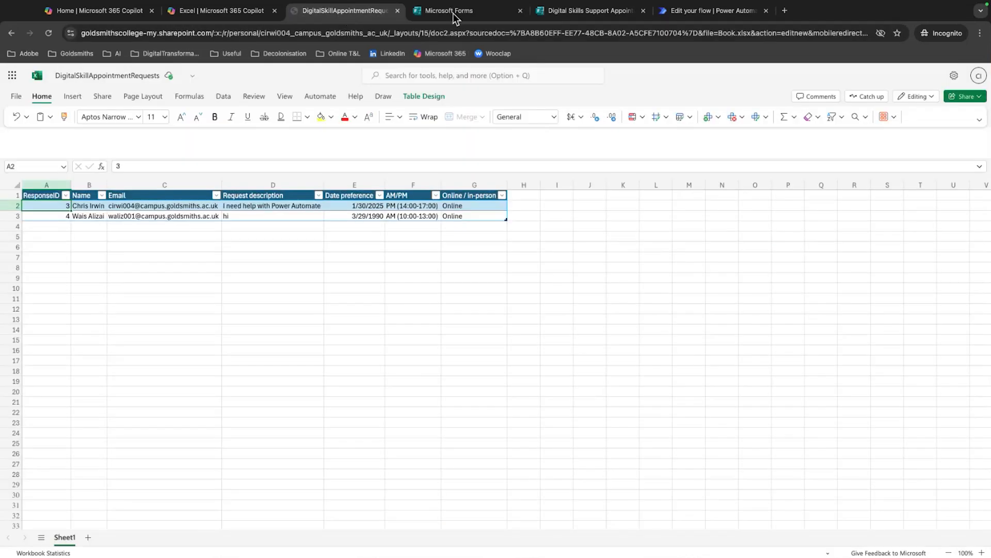
pyautogui.click(579, 11)
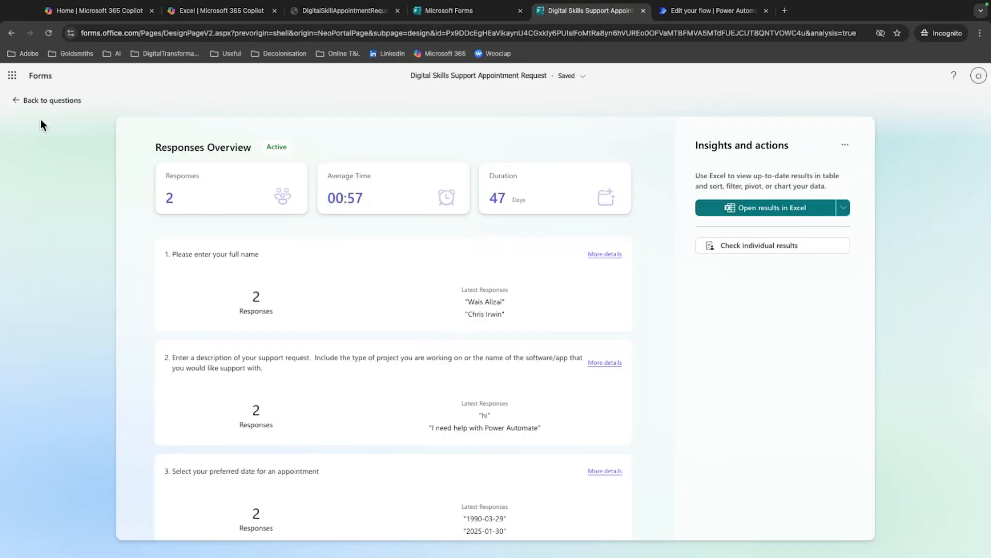
# Return to the form's questions, dismiss the response review pop-up, and browse the layouts and themes among the form's style options
pyautogui.click(15, 100)
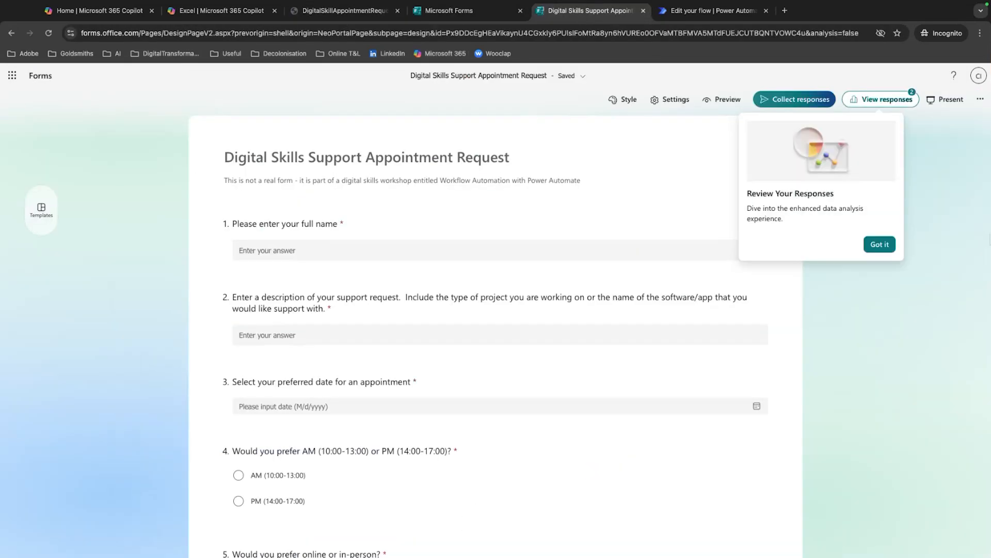
pyautogui.click(669, 99)
pyautogui.click(624, 100)
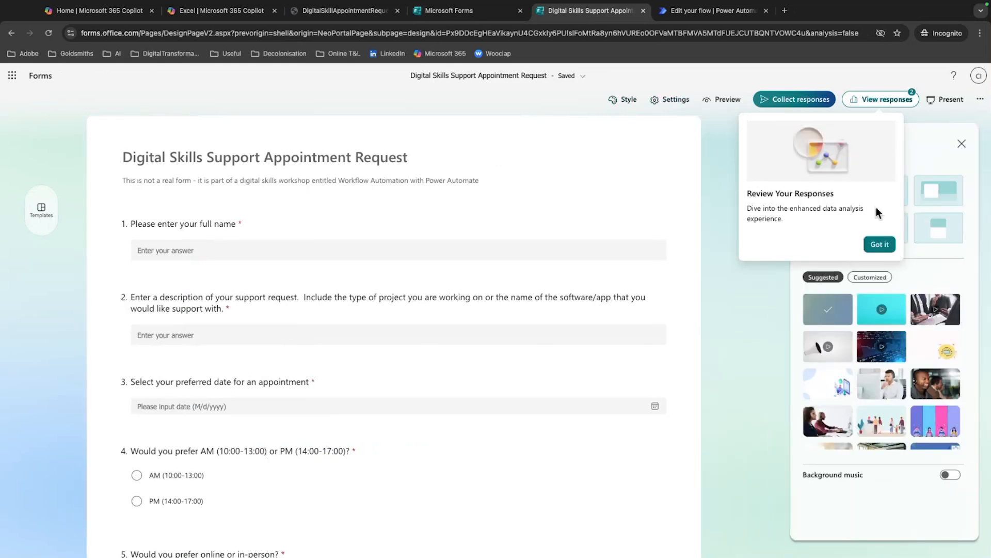
pyautogui.click(879, 244)
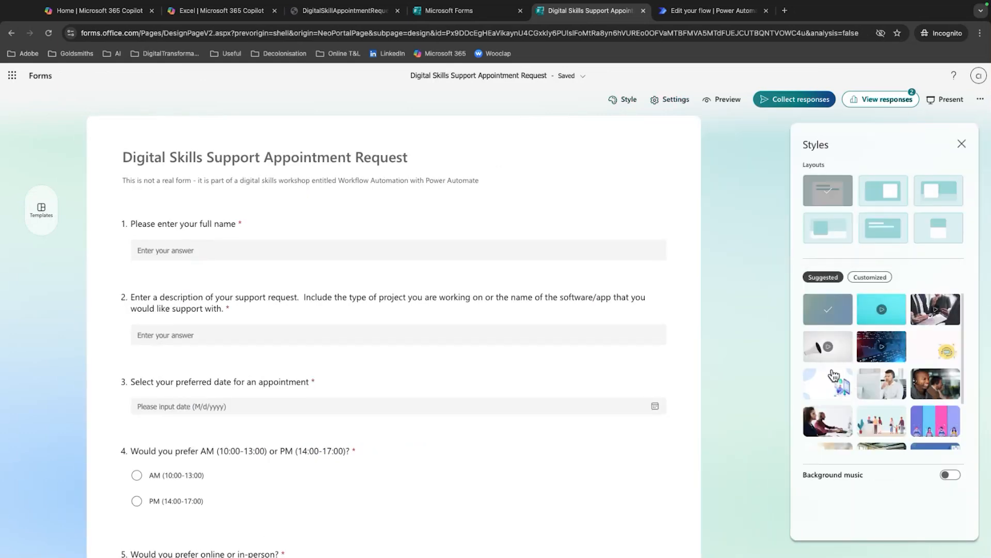
pyautogui.scroll(-2, 846, 393)
pyautogui.scroll(2, 849, 396)
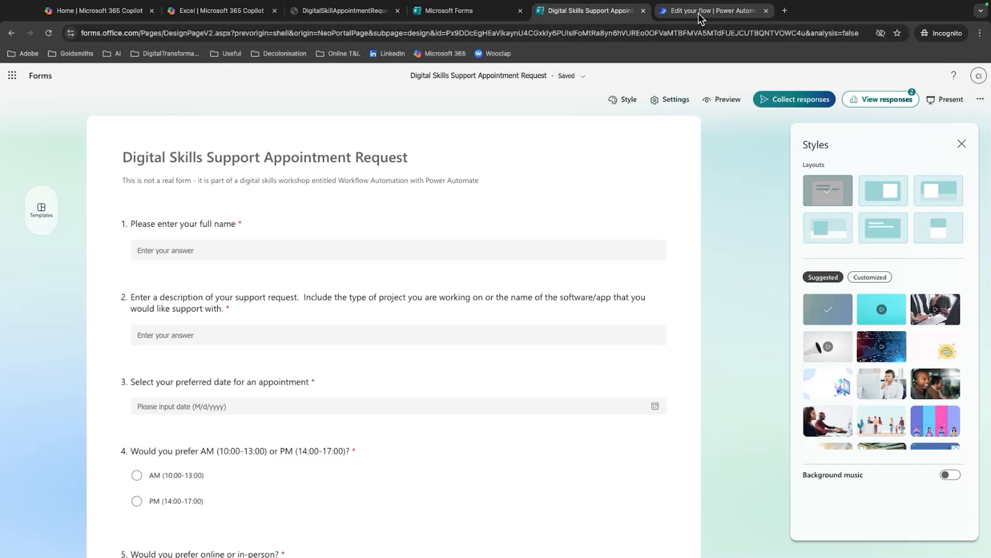
# View the form's responses overview, and check the sharing options of the DigitalSkillAppointmentRequests workbook without choosing one
pyautogui.click(854, 103)
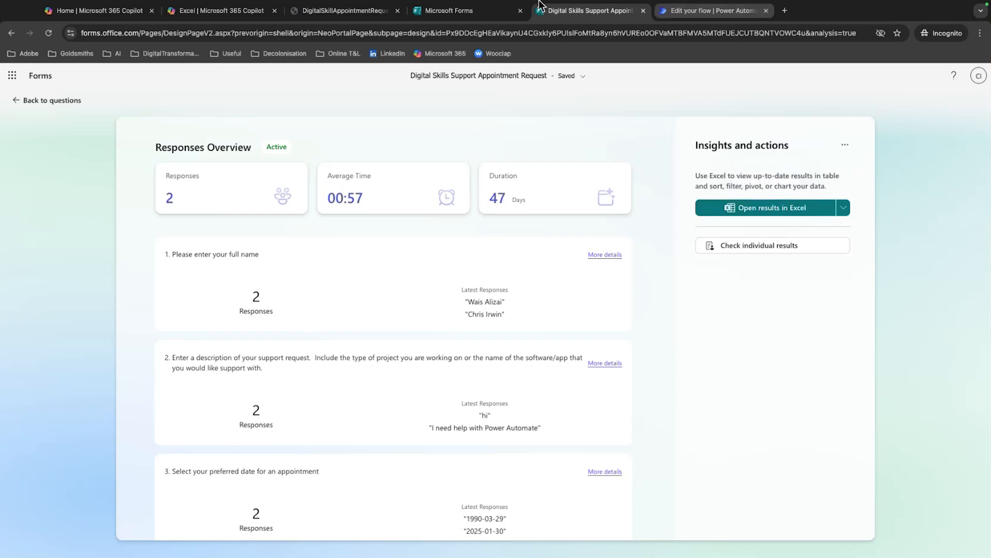
pyautogui.click(348, 11)
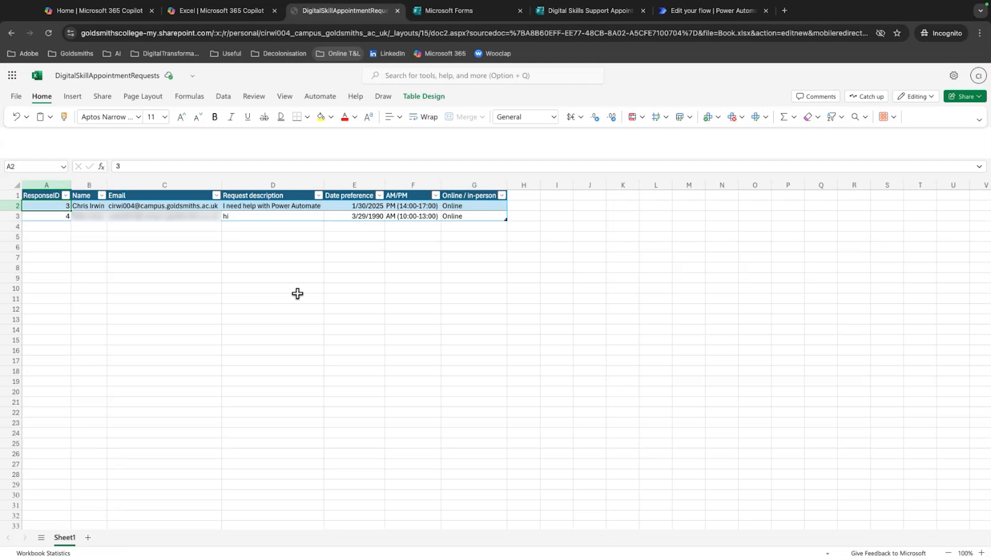
pyautogui.click(979, 96)
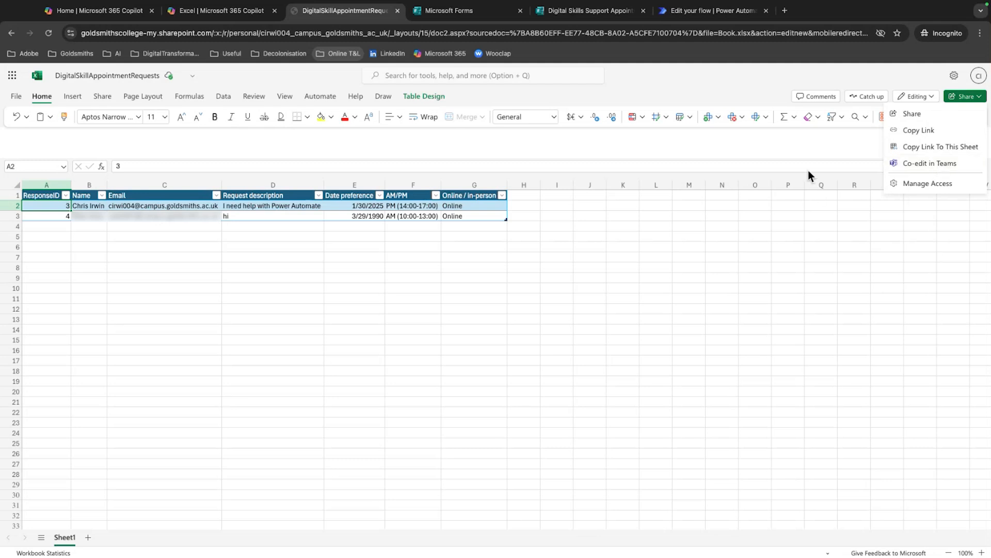
pyautogui.click(805, 184)
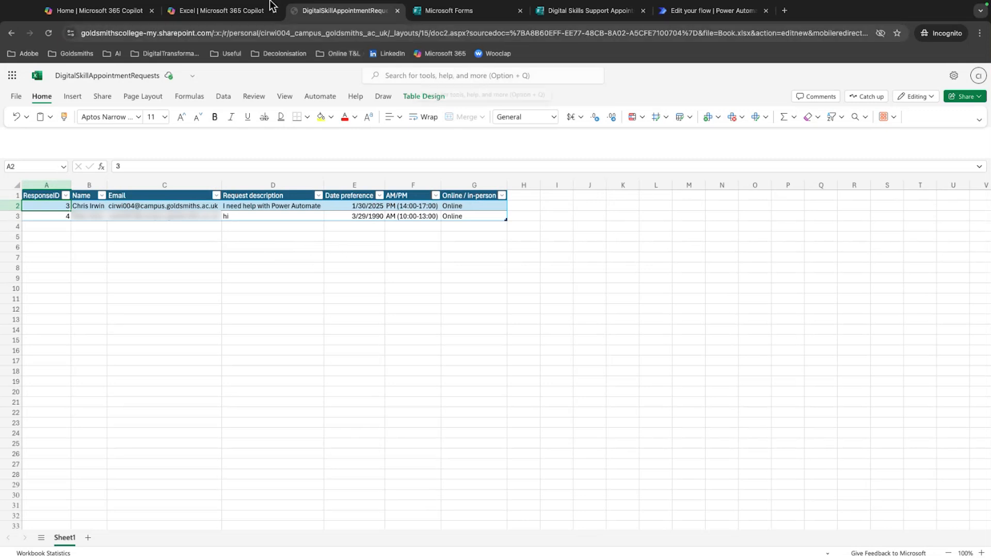
# Switch to the Power Automate flow, inspect its Manually test option without running it, and reload the flow
pyautogui.click(747, 11)
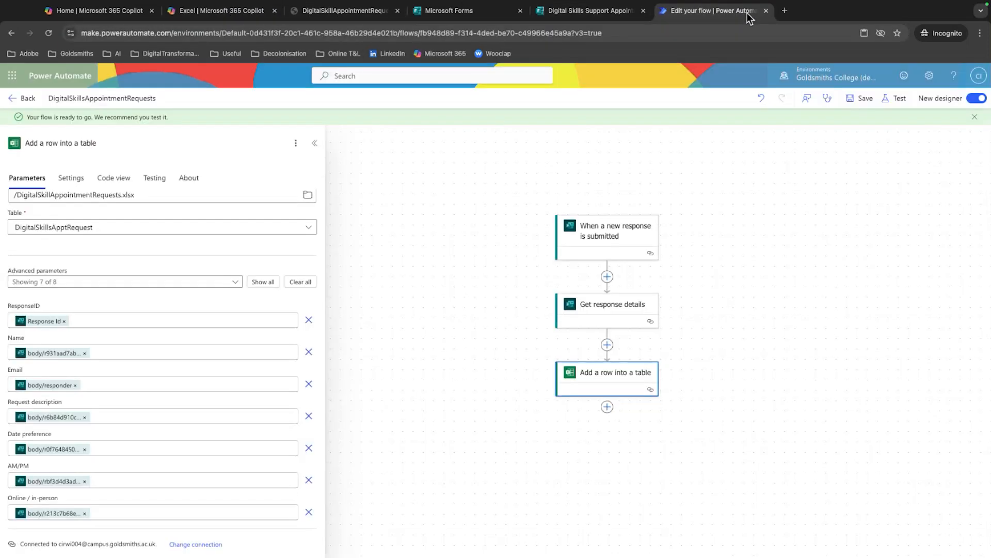
pyautogui.click(896, 99)
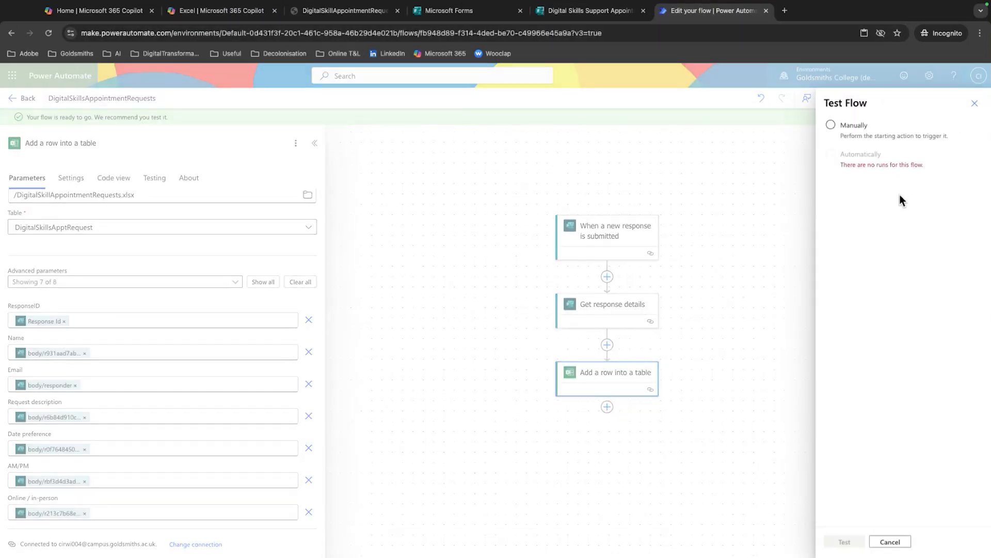
pyautogui.click(830, 125)
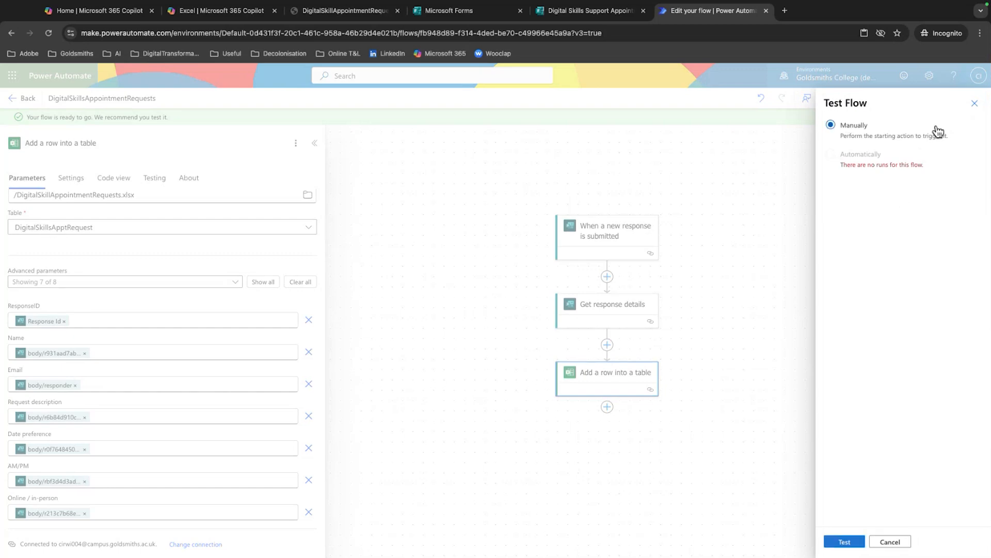
pyautogui.click(975, 103)
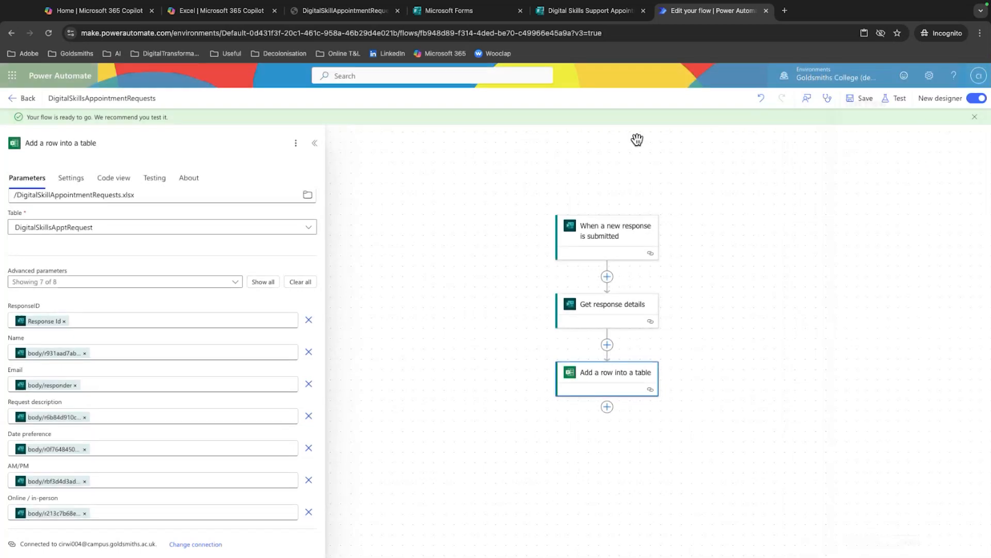
pyautogui.click(48, 32)
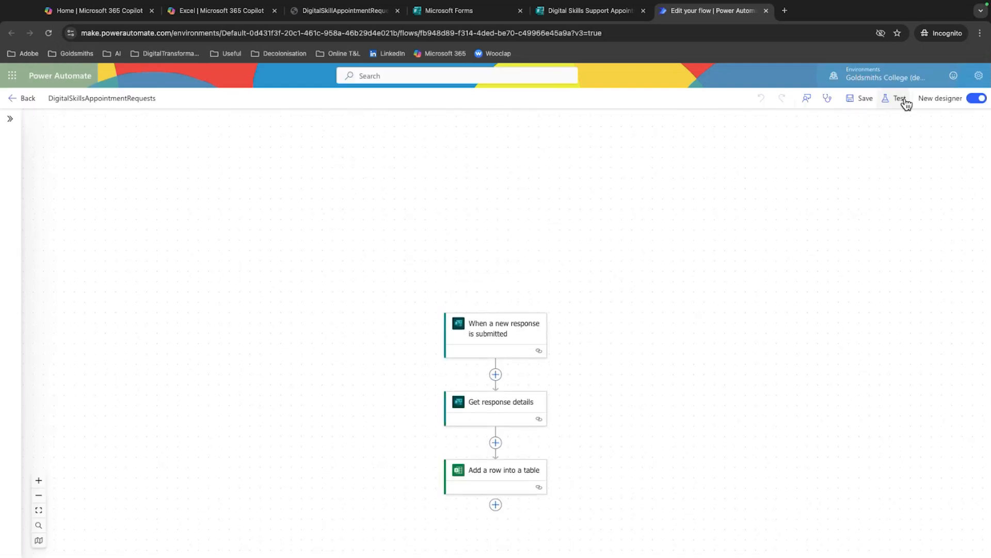
# Inspect the flow's Automatically test option with a recently used trigger, and close the test options without running one
pyautogui.click(899, 99)
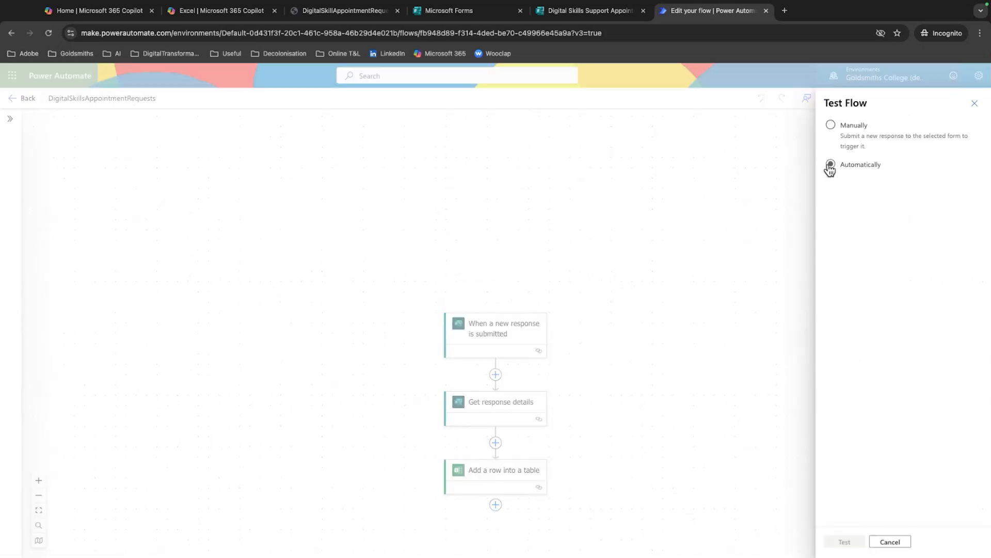
pyautogui.click(831, 164)
pyautogui.click(849, 181)
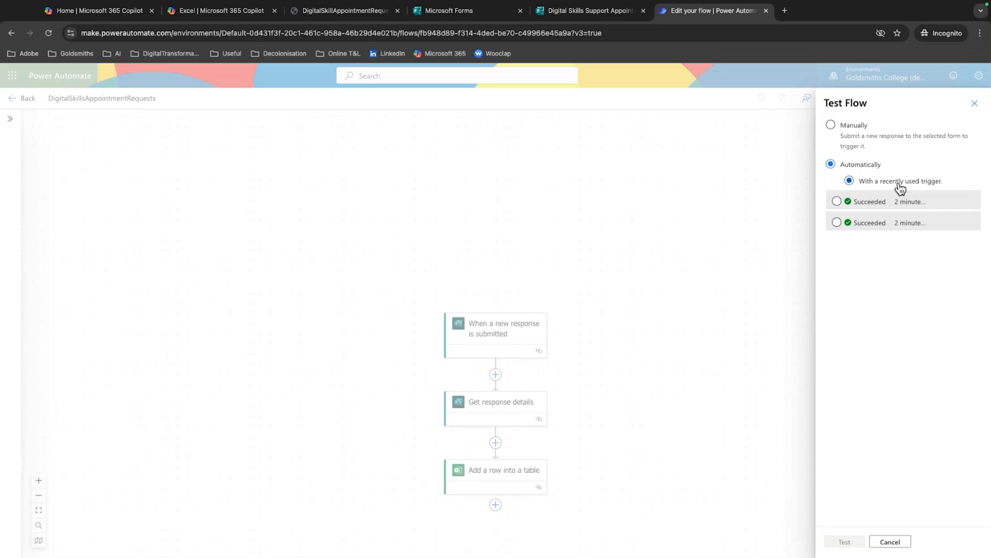
pyautogui.click(973, 102)
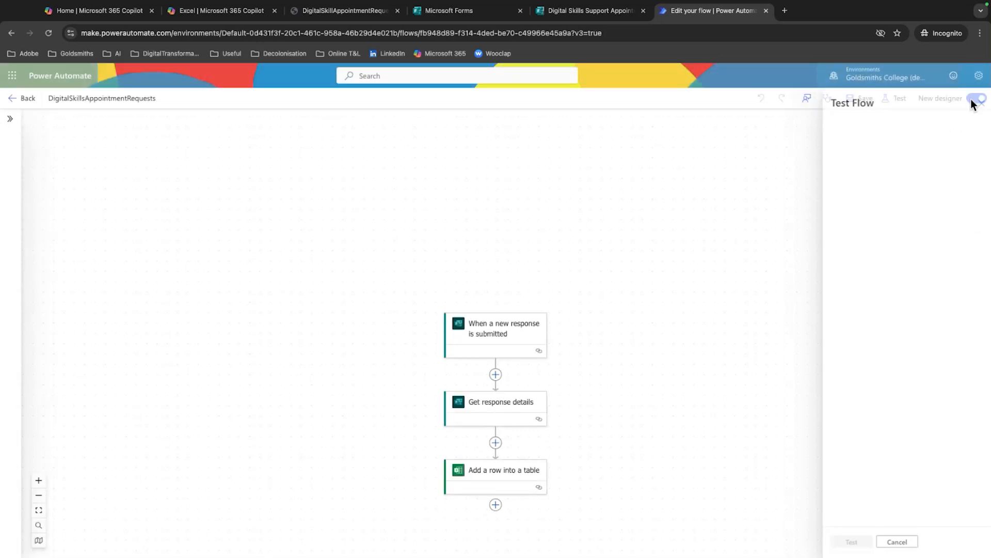
# View the DigitalSkillsAppointmentRequests flow's details and run history, and inspect the history's column choices without saving any
pyautogui.click(26, 100)
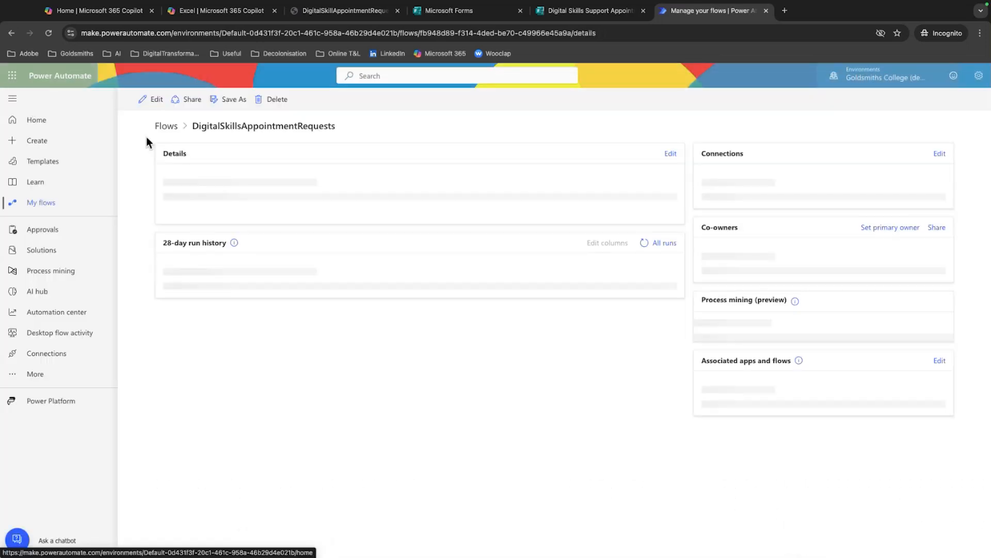
pyautogui.click(40, 203)
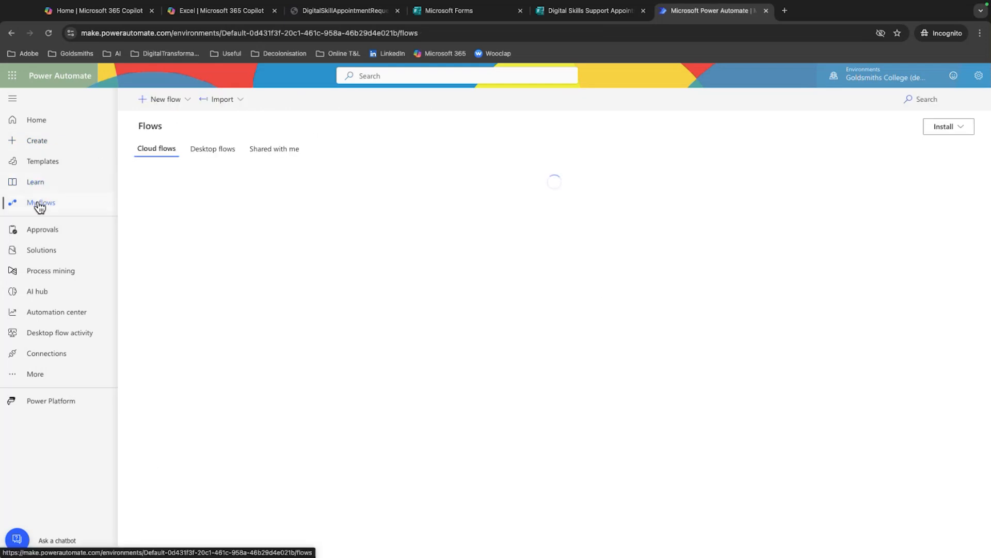
pyautogui.click(42, 149)
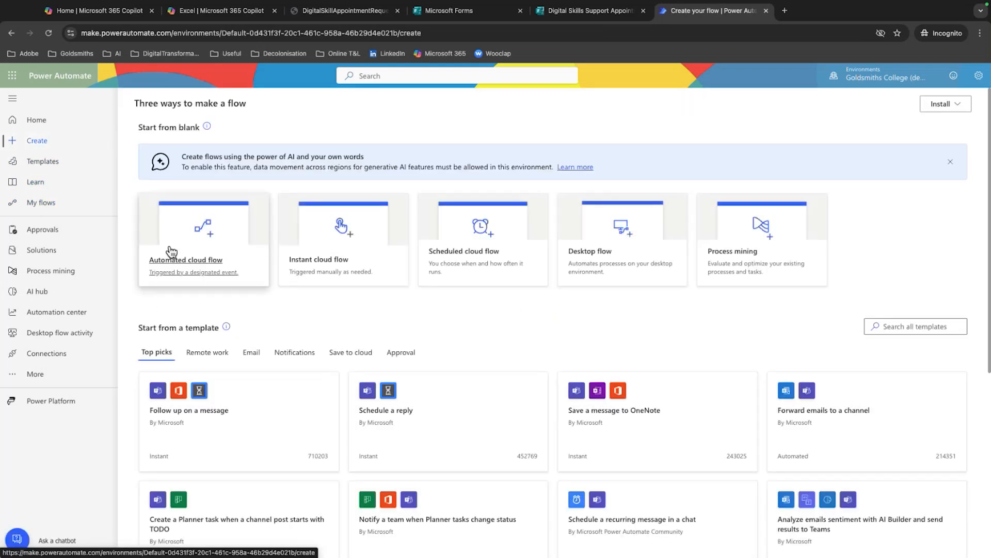
pyautogui.click(73, 210)
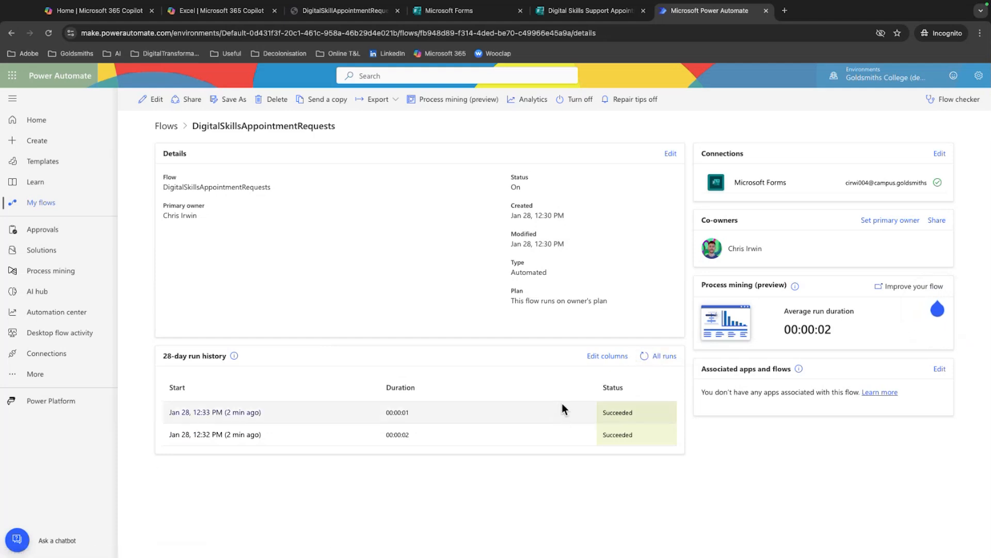
pyautogui.click(598, 357)
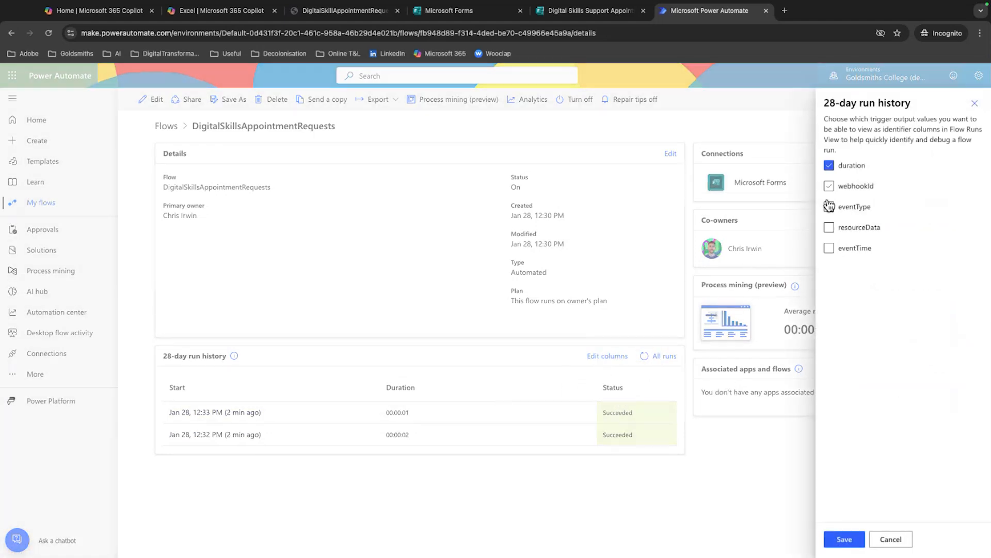
pyautogui.click(890, 539)
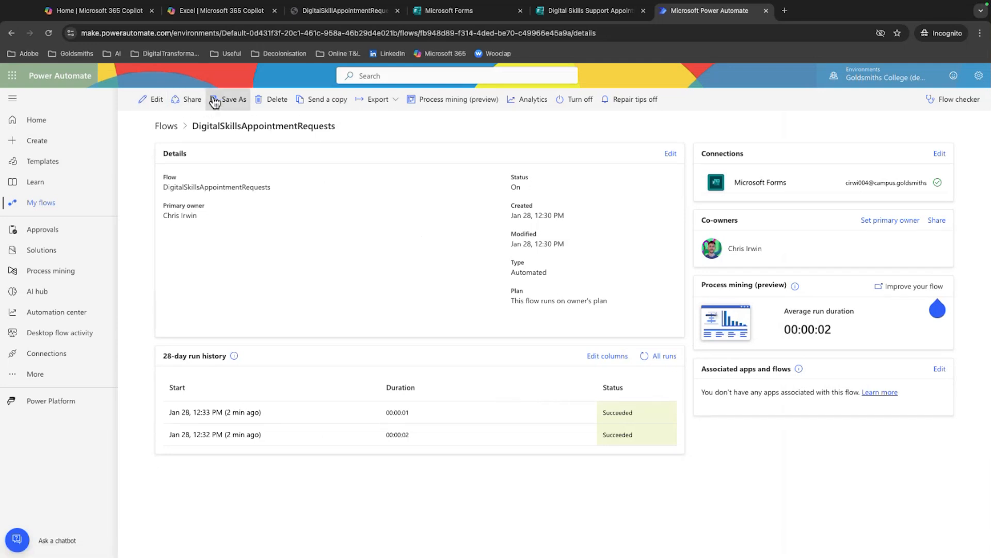
# Open the DigitalSkillsAppointmentRequests flow for editing, revisit the workbook and form, and return to the flow designer
pyautogui.click(156, 100)
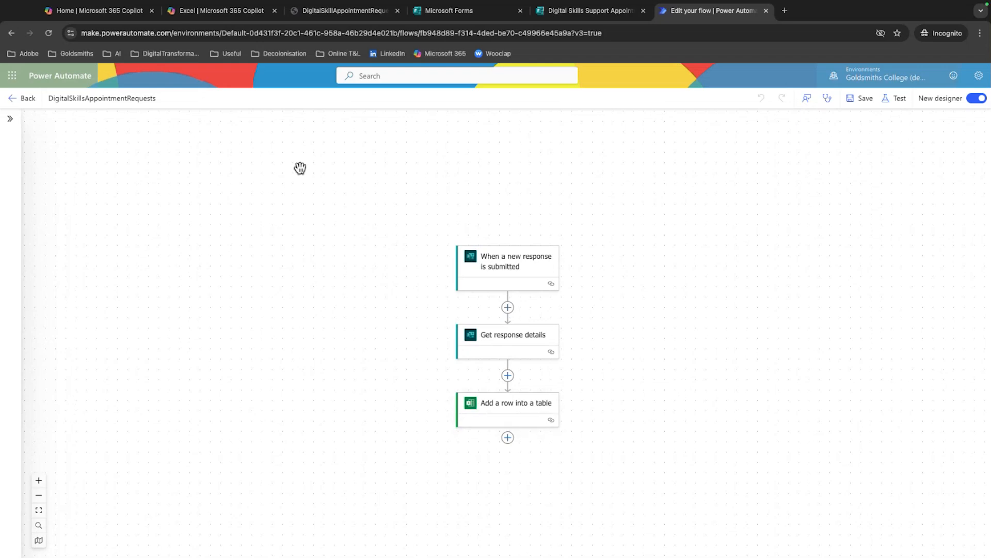
pyautogui.click(312, 11)
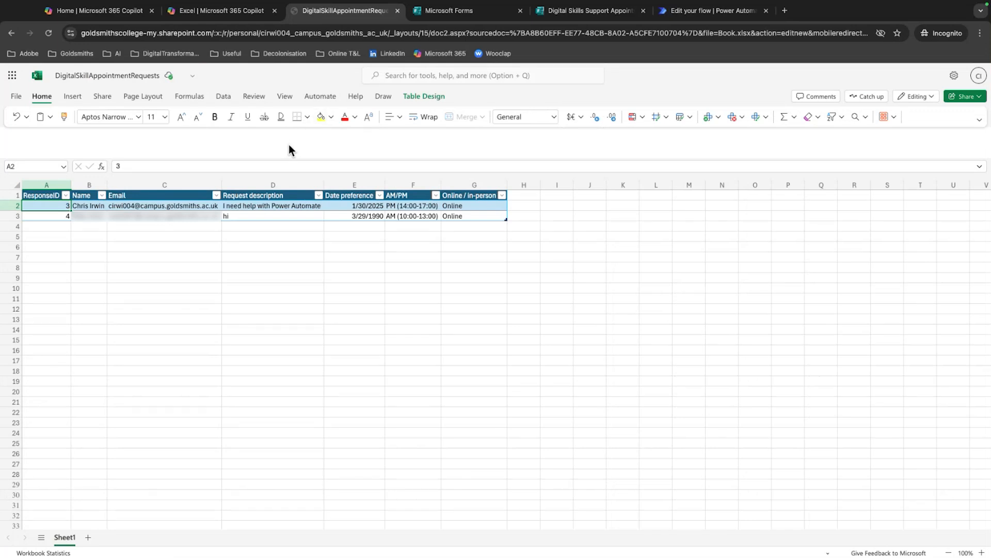
pyautogui.click(592, 13)
pyautogui.click(672, 15)
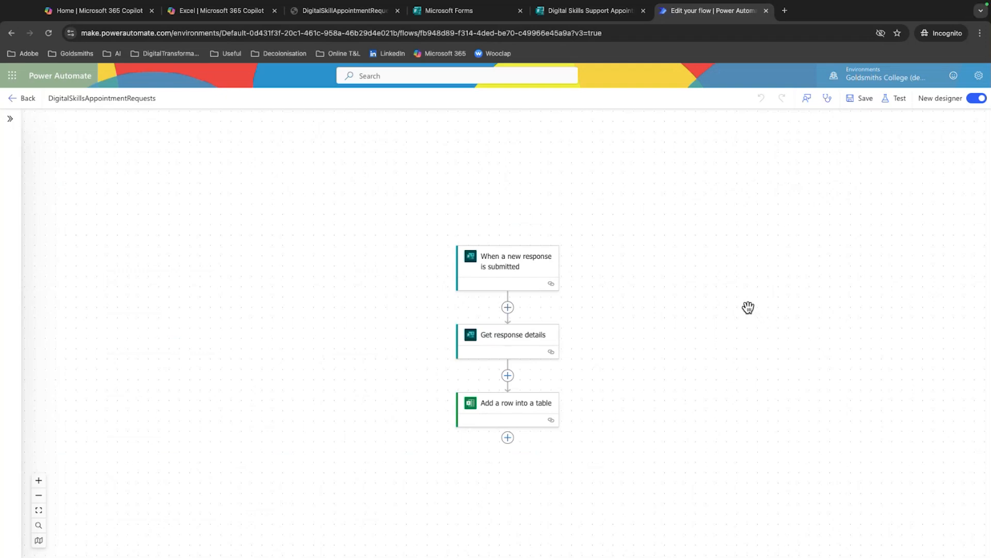
pyautogui.scroll(-1, 740, 317)
pyautogui.hscroll(-1, 741, 316)
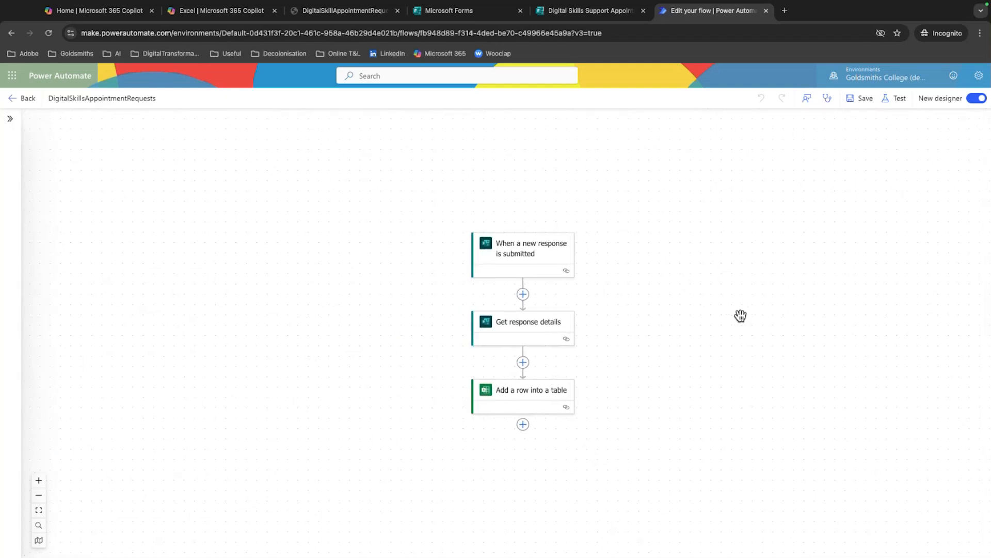
pyautogui.scroll(-1, 741, 315)
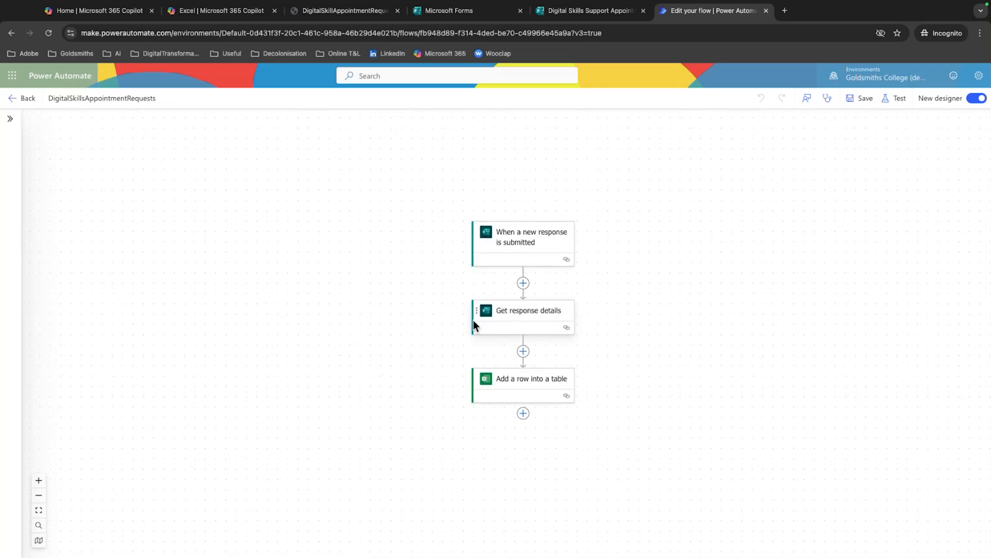
# Start a parallel branch after Get response details and search its available actions for email
pyautogui.click(523, 351)
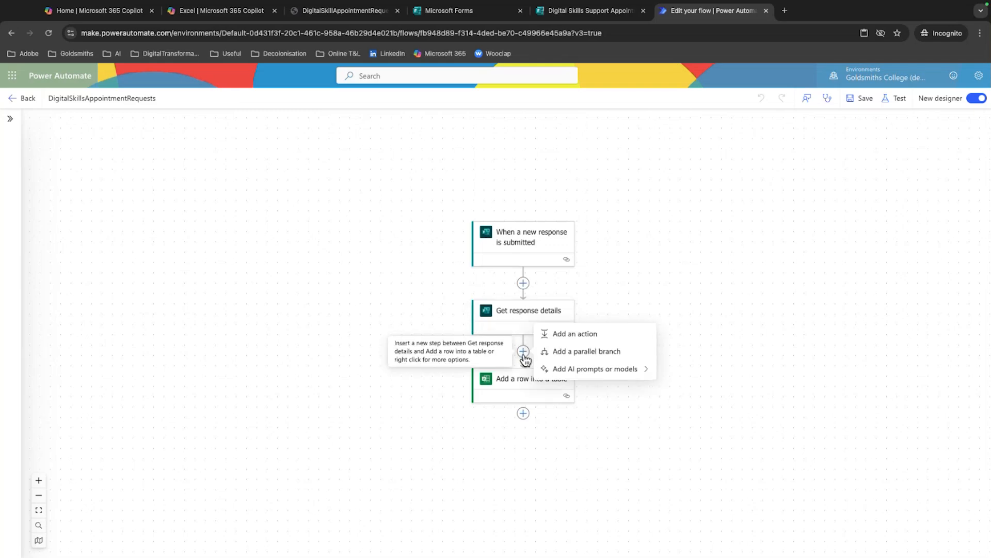
pyautogui.click(577, 358)
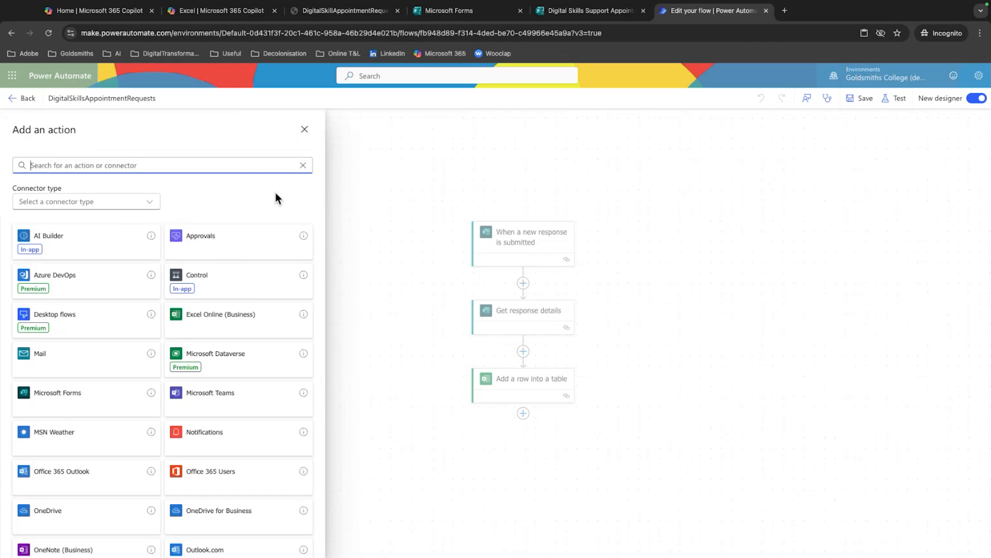
pyautogui.write('email')
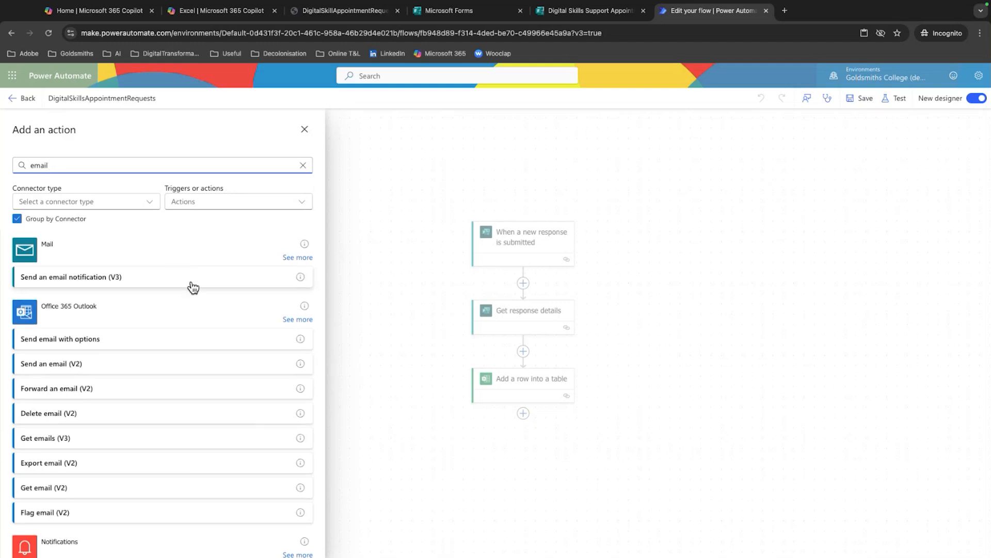
pyautogui.scroll(-3, 196, 316)
pyautogui.scroll(3, 198, 318)
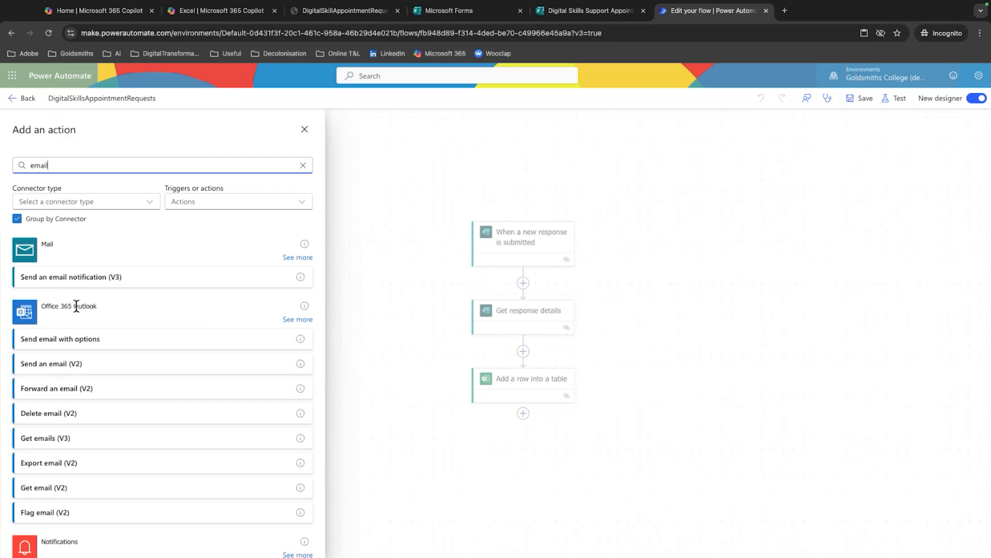
# Browse the full list of Office 365 Outlook actions and add Send an email (V2) to the parallel branch
pyautogui.click(290, 319)
pyautogui.scroll(-3, 133, 267)
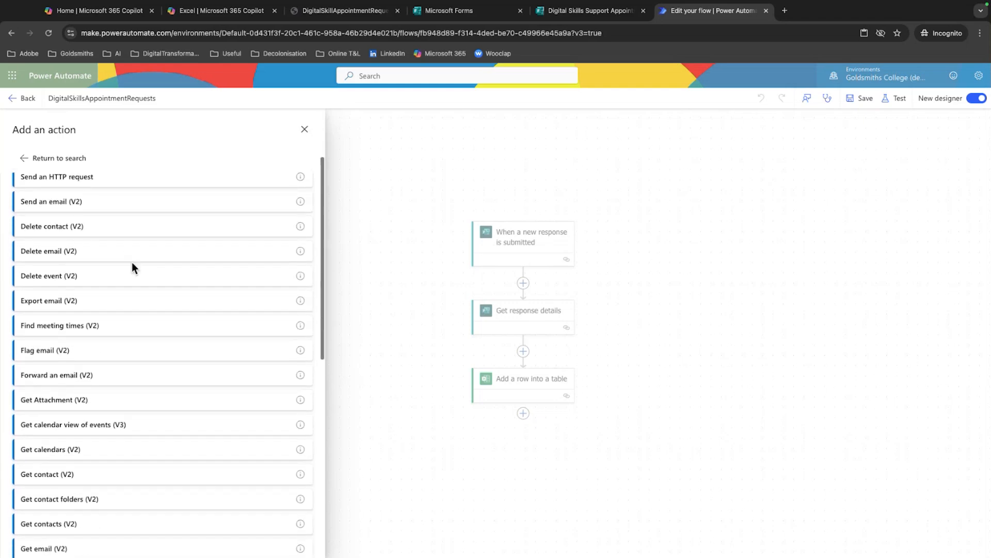
pyautogui.scroll(-10, 133, 268)
pyautogui.scroll(-4, 132, 267)
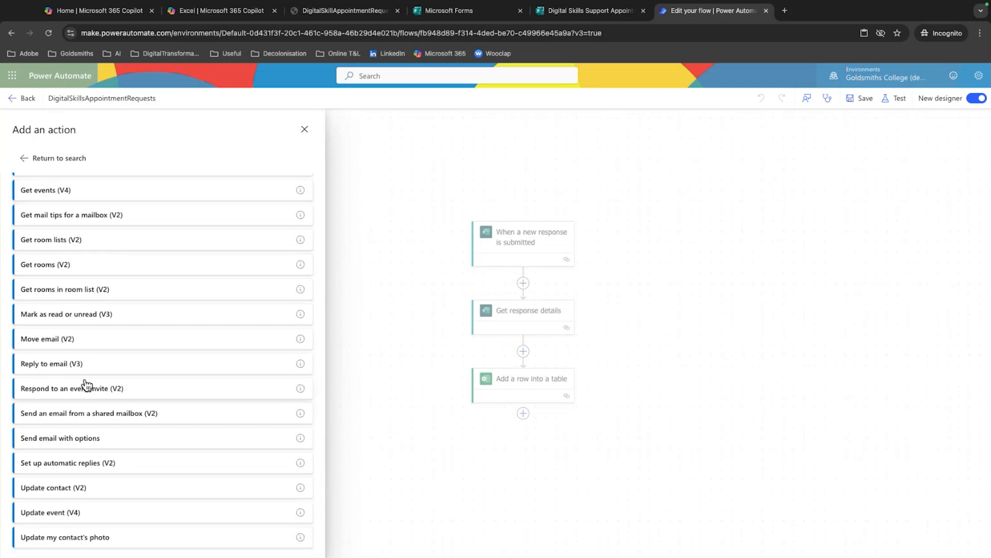
pyautogui.scroll(6, 87, 388)
pyautogui.scroll(5, 86, 384)
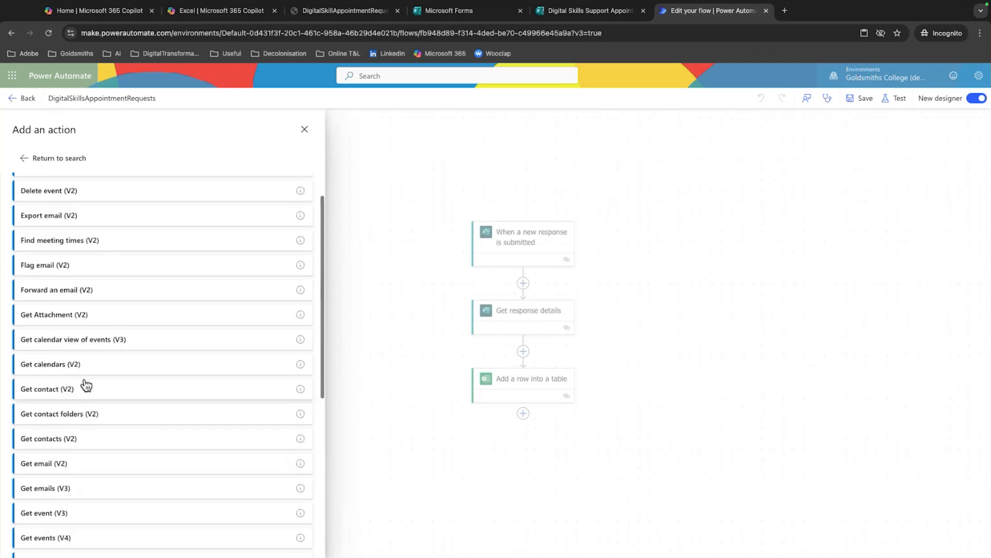
pyautogui.scroll(-1, 85, 379)
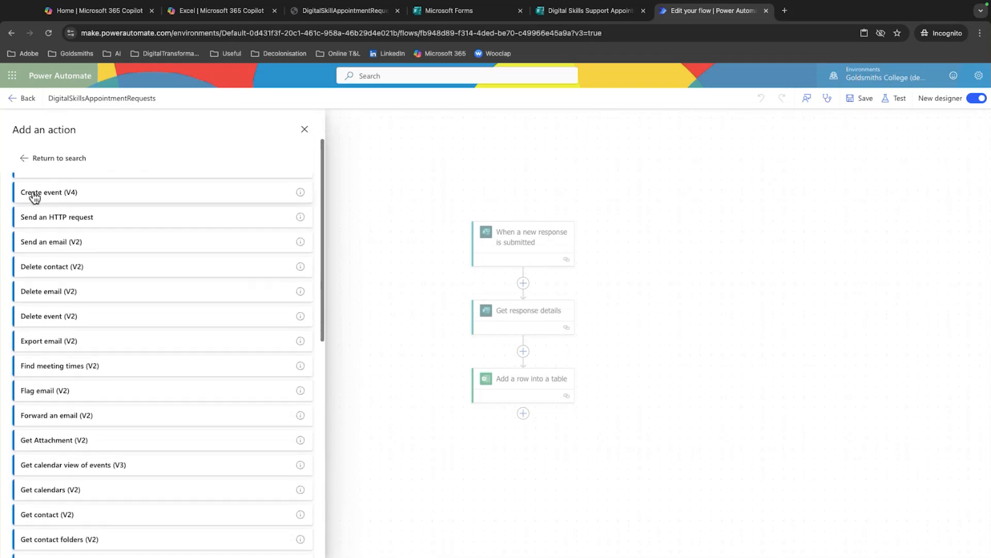
pyautogui.click(66, 242)
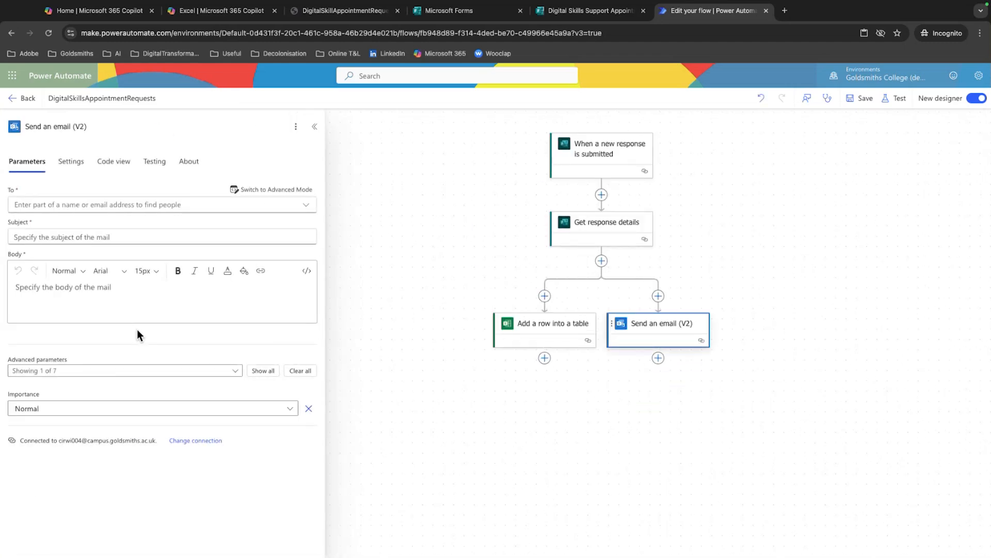
# Look up the recipient by their username and add the matching person as the email's recipient
pyautogui.click(43, 204)
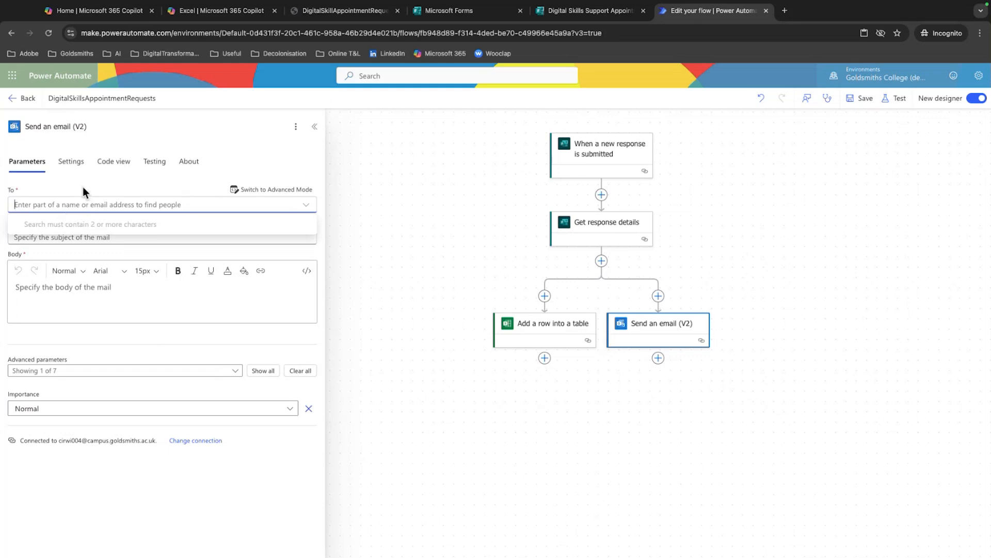
pyautogui.write('chris')
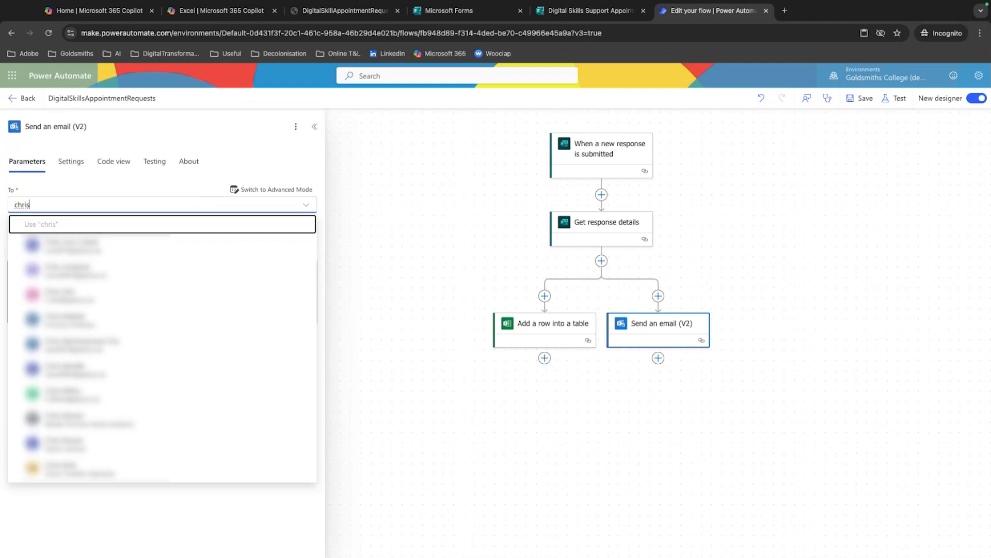
pyautogui.press('BackSpace')
pyautogui.press('BackSpace')
pyautogui.press('BackSpace')
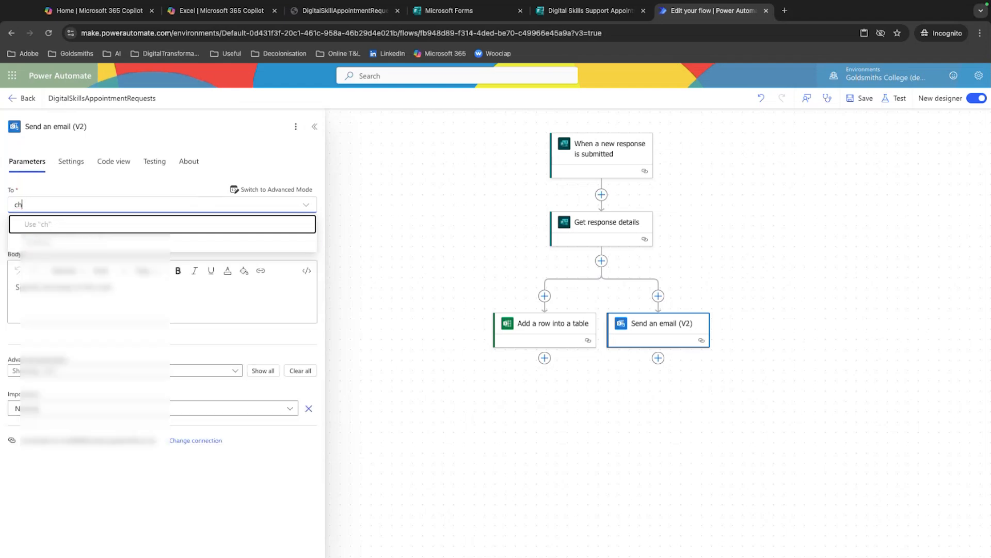
pyautogui.write('cit')
pyautogui.press('BackSpace')
pyautogui.write('rwi')
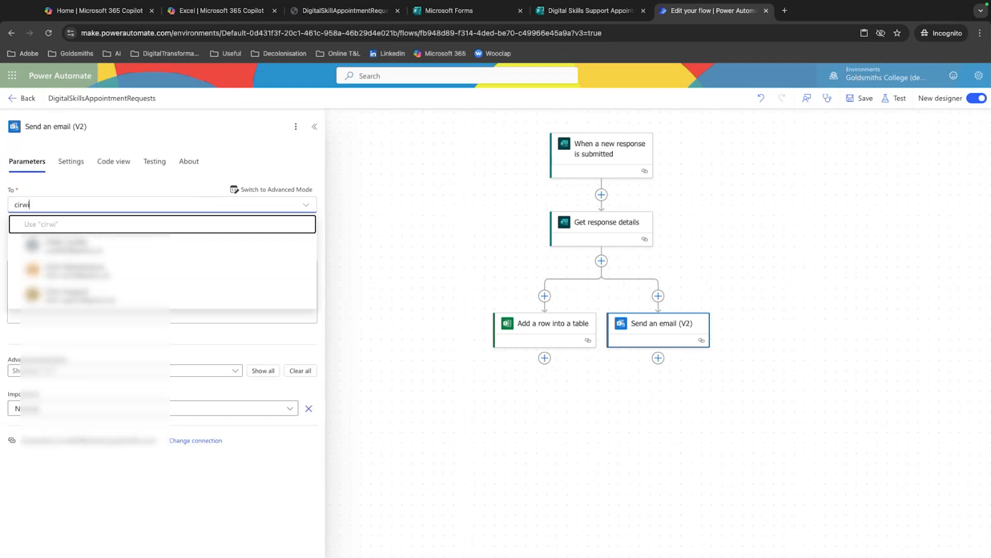
pyautogui.click(39, 224)
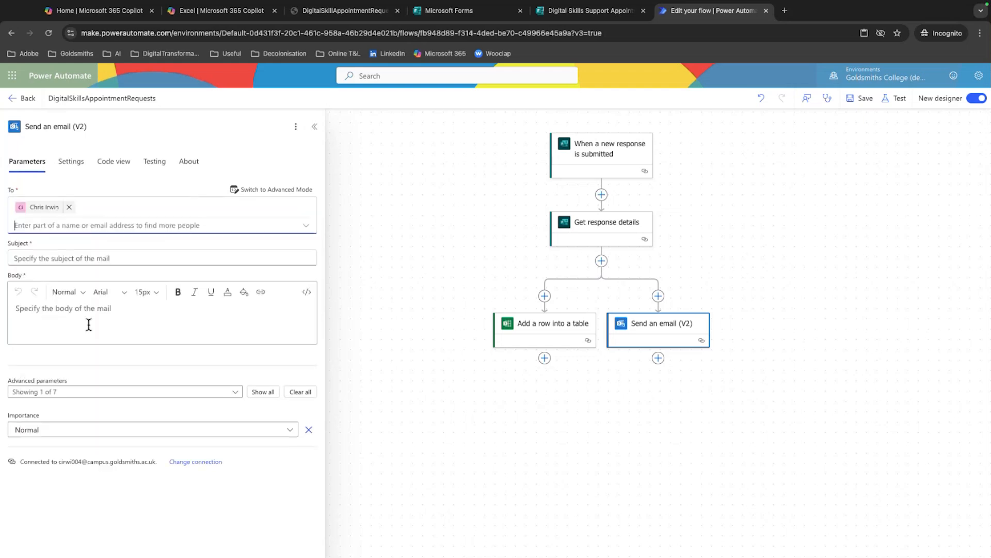
# Set the email subject to the form's full name answer followed by "has requested an appointment!"
pyautogui.click(86, 259)
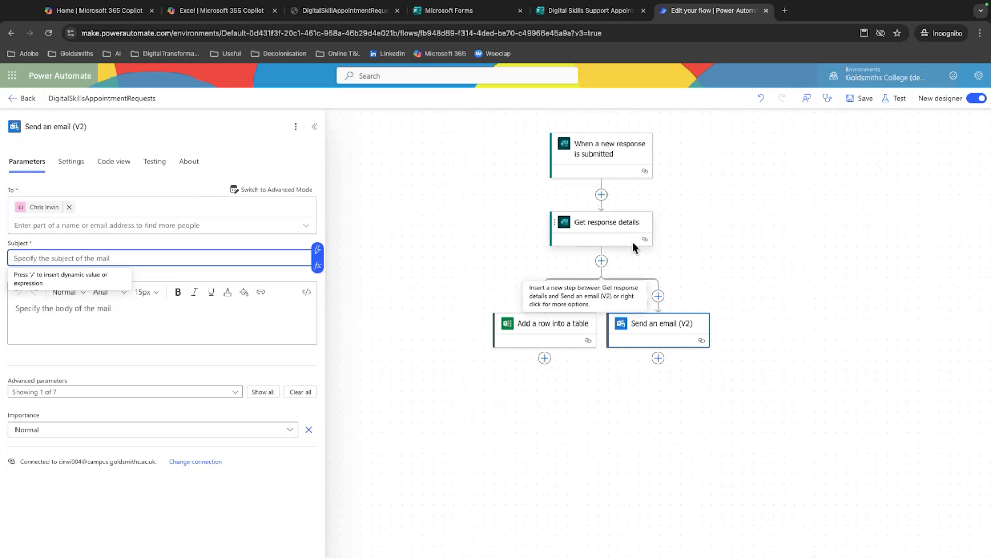
pyautogui.click(318, 257)
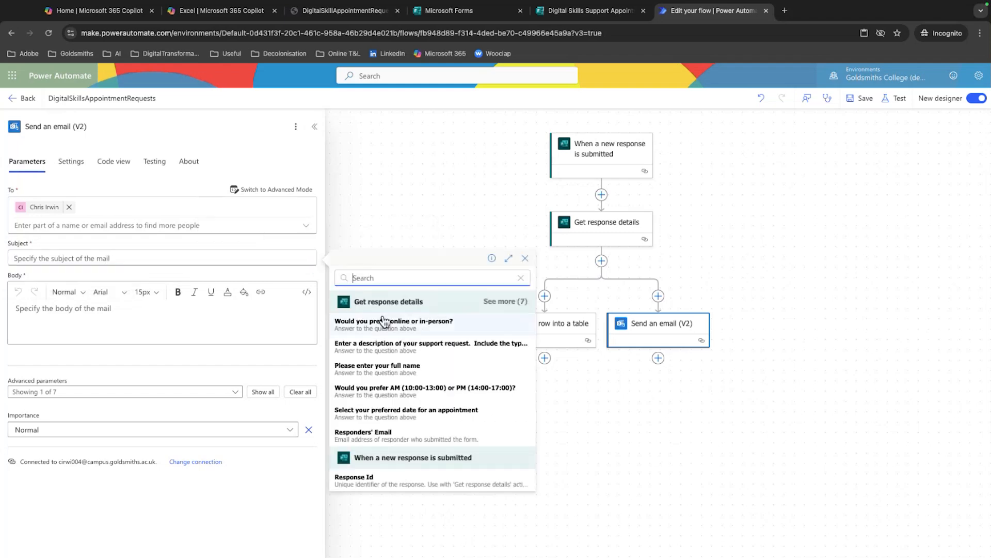
pyautogui.click(385, 368)
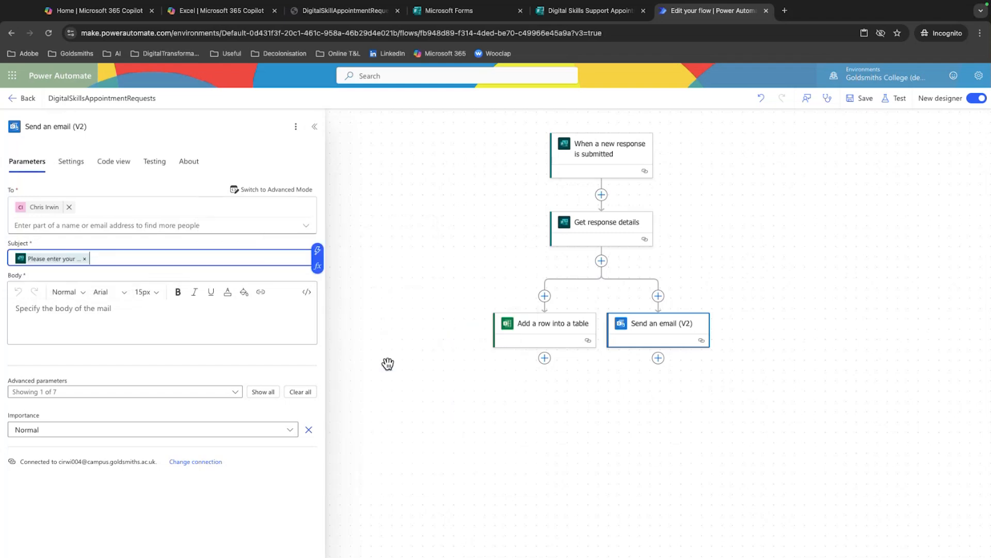
pyautogui.click(175, 260)
pyautogui.write('has requested an appointment!')
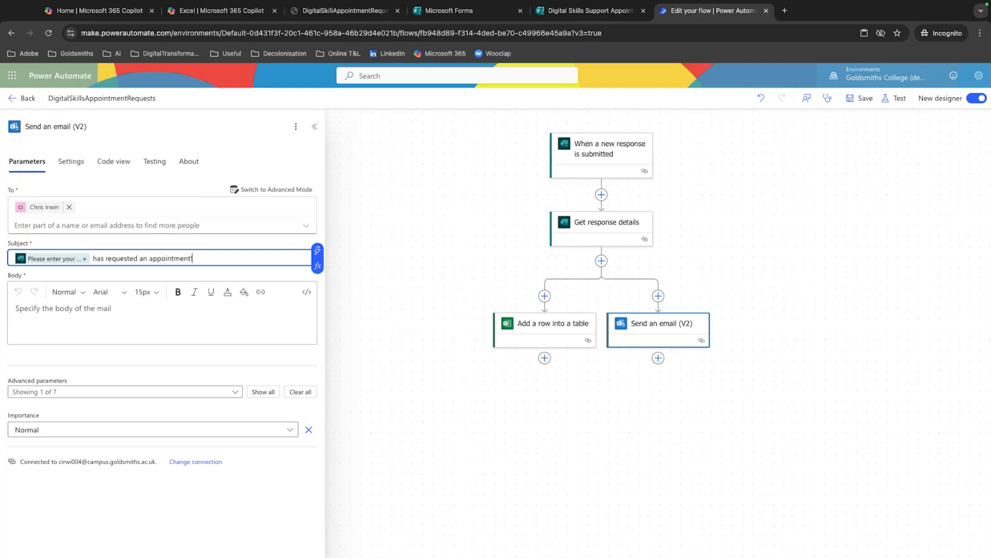
# Begin the email body with the sentence "There has been a new digital skills support appointment request."
pyautogui.click(86, 315)
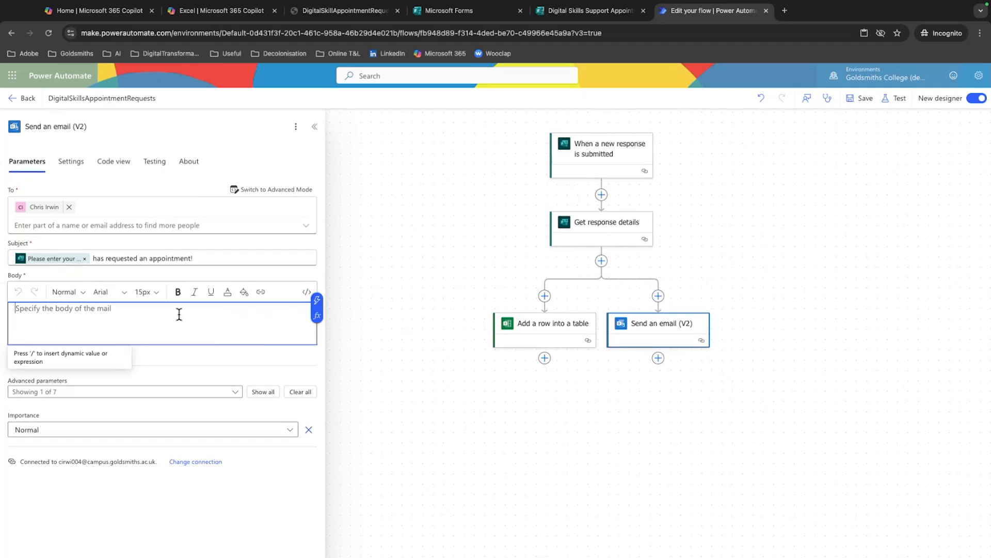
pyautogui.write('There has been a new')
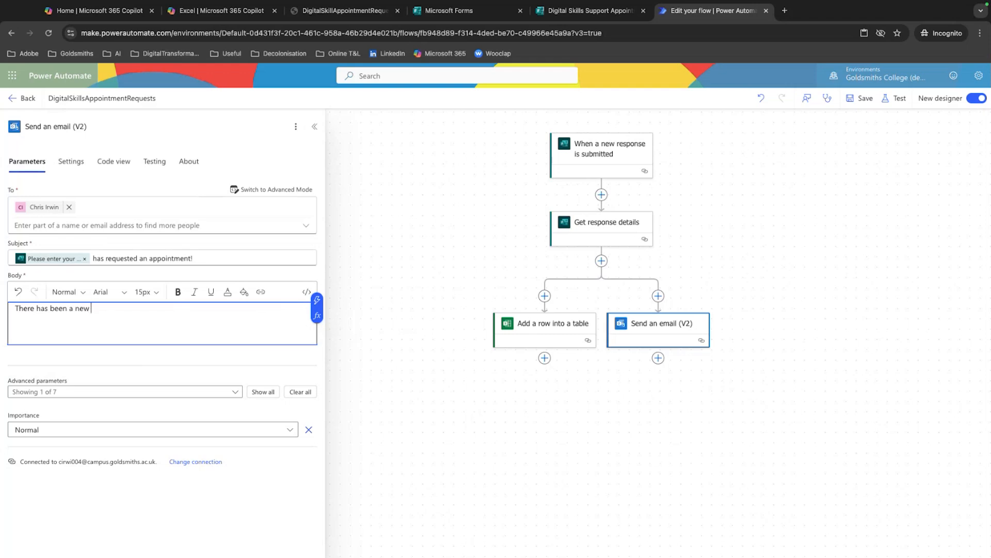
pyautogui.write(' dgiigital skills support appointment request.')
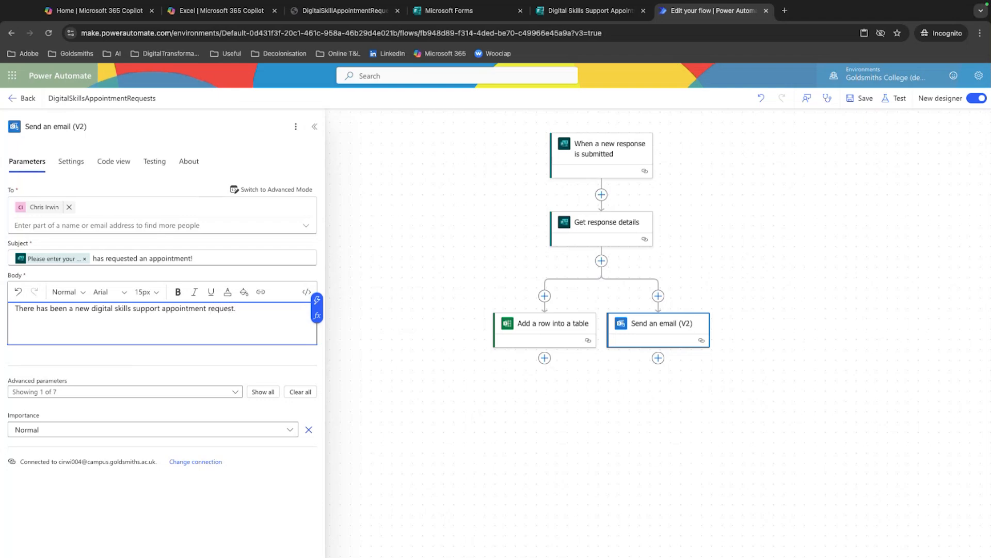
# Add separate lines labelled Name:, Request:, Date:, Time: and Format: below the body's opening sentence
pyautogui.press('Return')
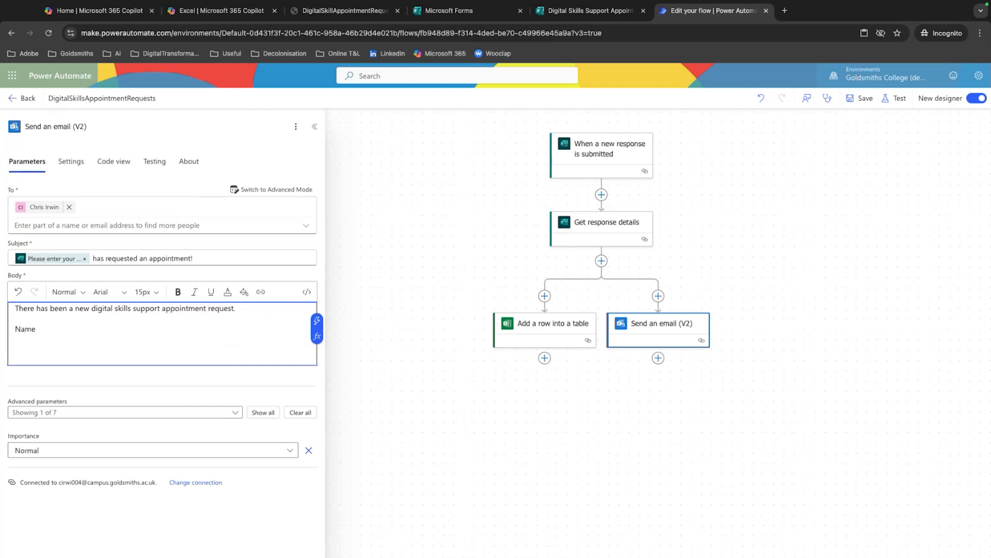
pyautogui.press('Return')
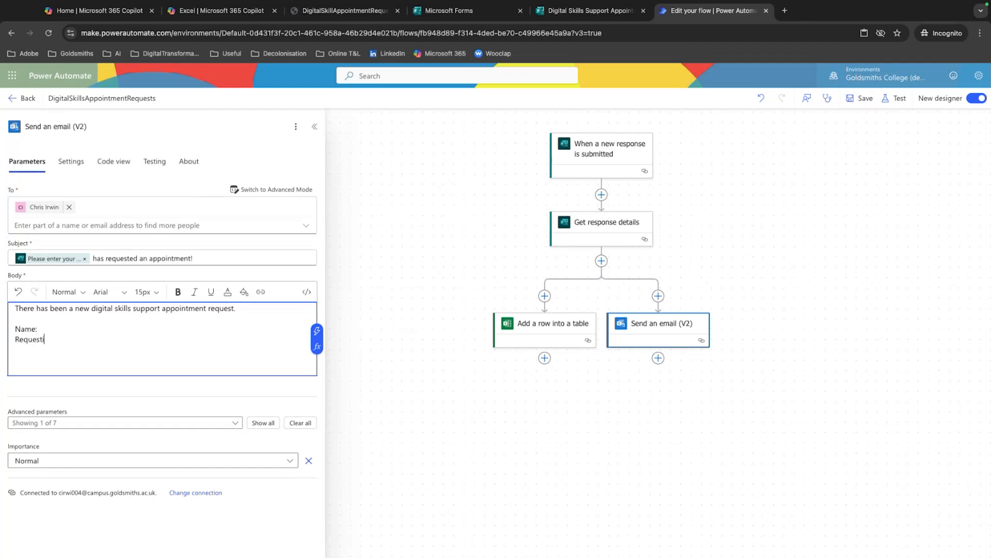
pyautogui.write('Request:')
pyautogui.press('Return')
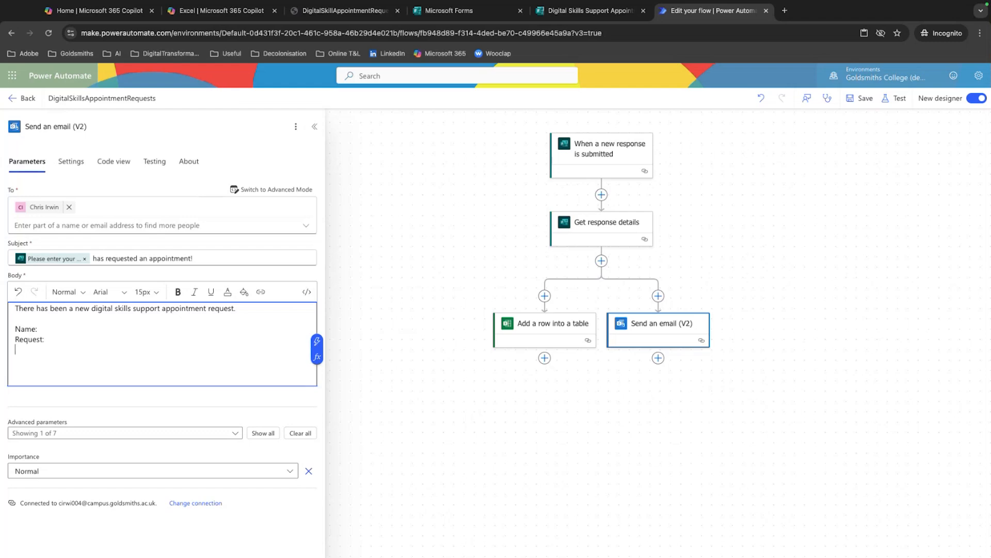
pyautogui.click(245, 293)
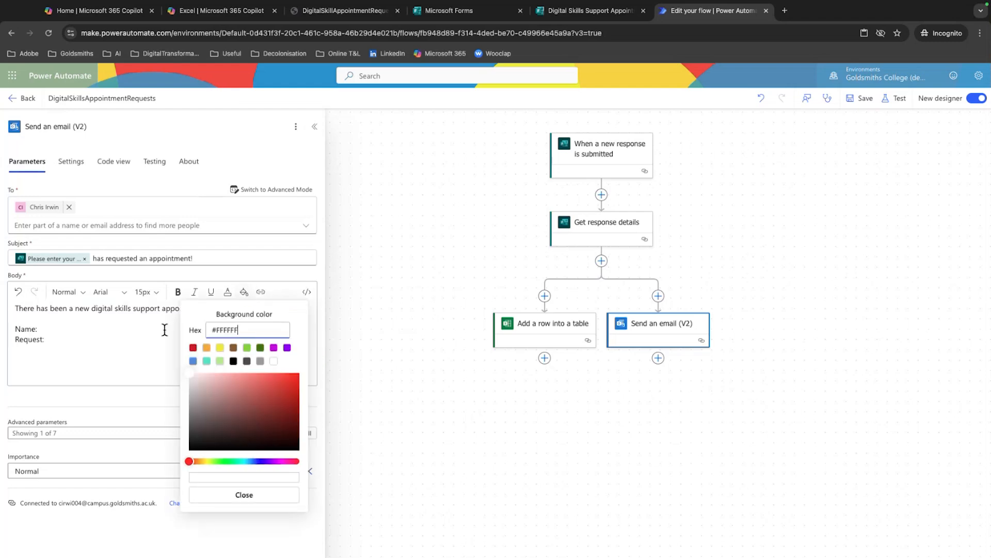
pyautogui.click(130, 361)
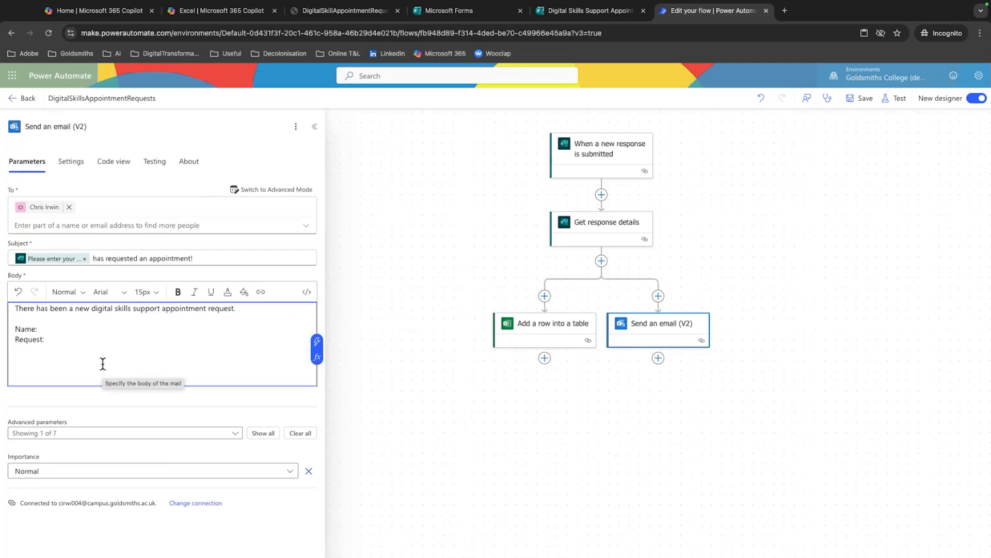
pyautogui.write('Date:')
pyautogui.press('Return')
pyautogui.write('T')
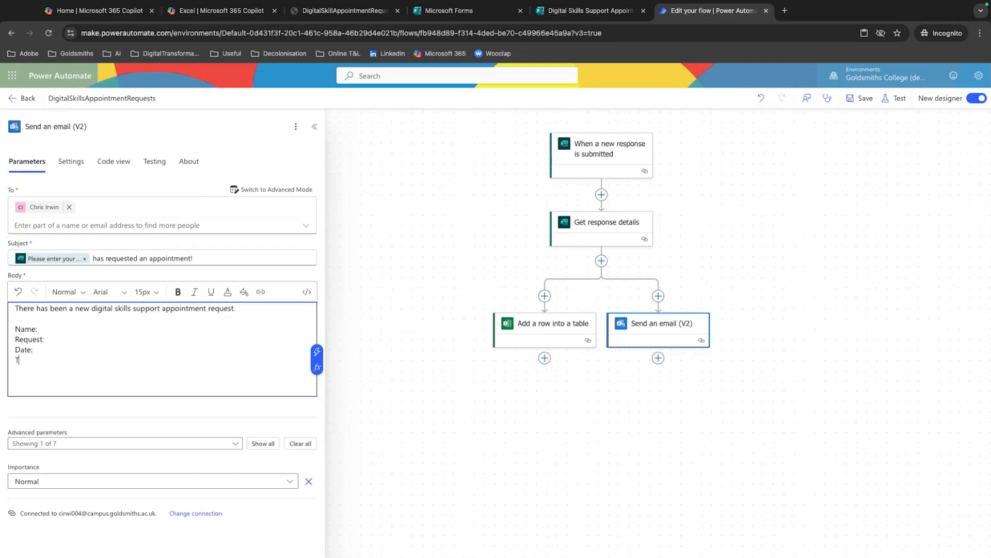
pyautogui.write('ime:')
pyautogui.press('Return')
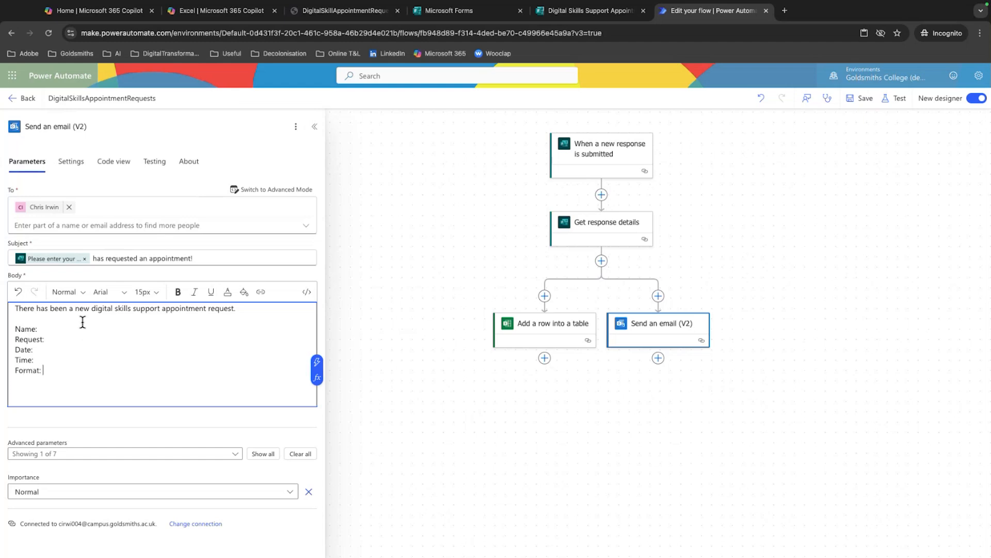
# Add an Email: line below Name: in the body and insert the Responders' Email dynamic value after it
pyautogui.click(63, 322)
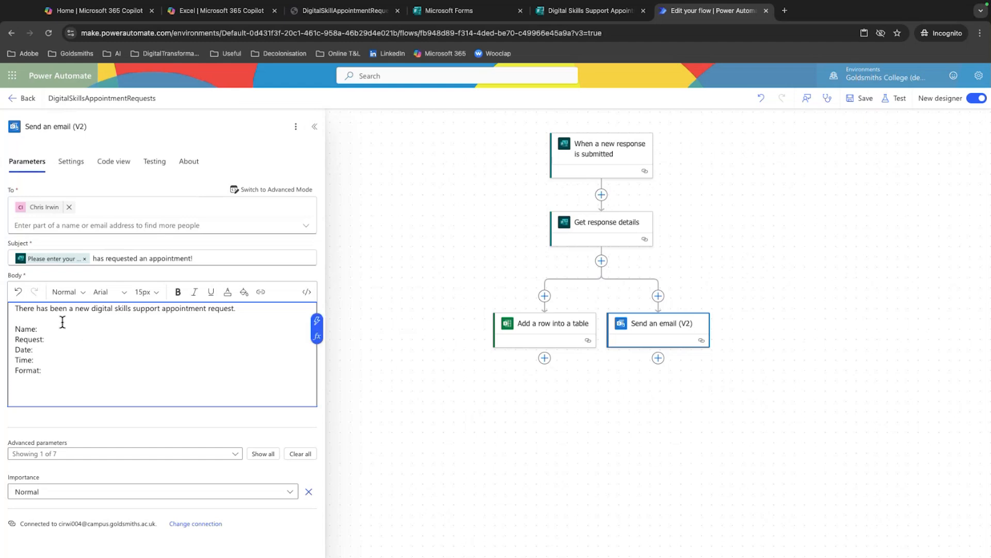
pyautogui.click(317, 321)
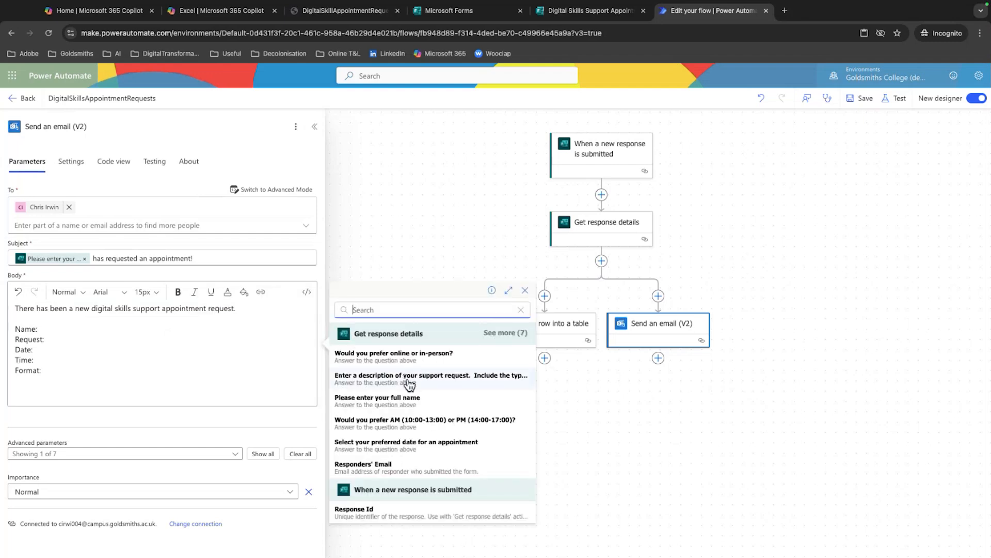
pyautogui.click(48, 328)
pyautogui.press('Return')
pyautogui.write('Email:')
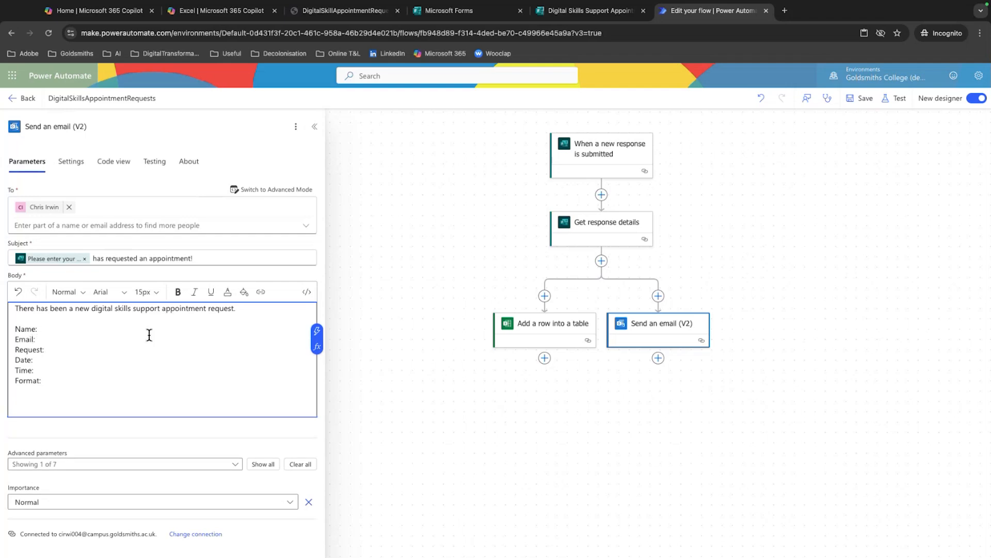
pyautogui.click(317, 331)
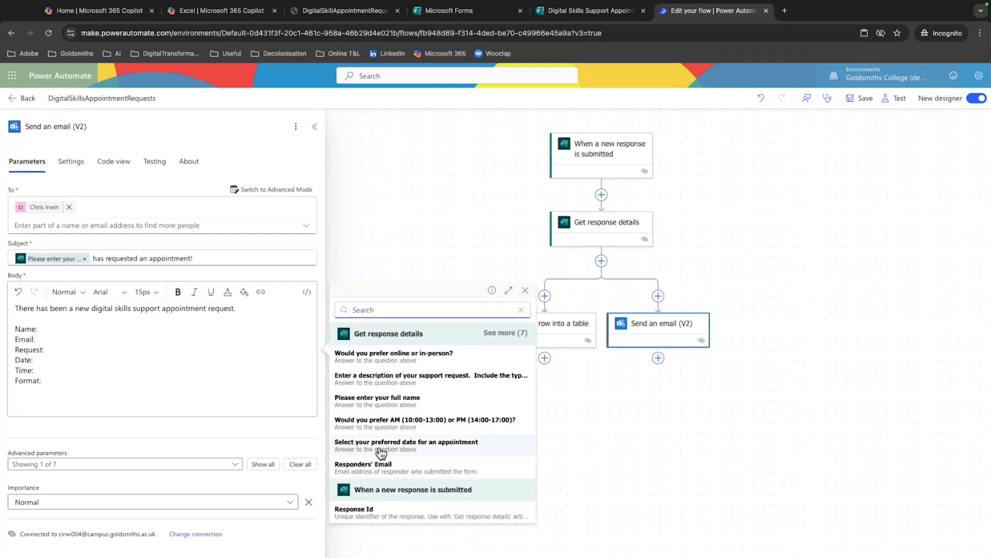
pyautogui.click(377, 475)
# Insert the "Please enter your full name" dynamic value after Name: in the email body
pyautogui.click(64, 327)
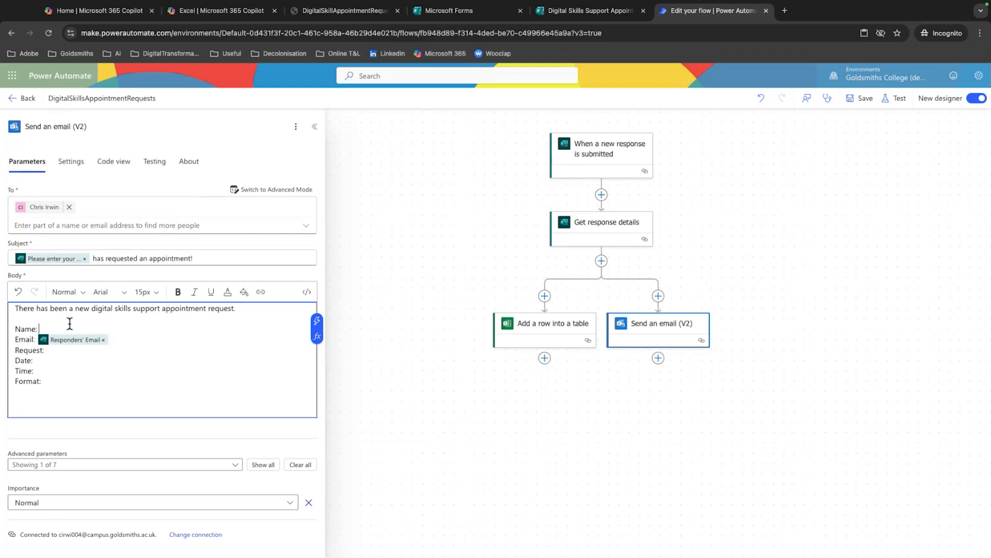
pyautogui.click(318, 325)
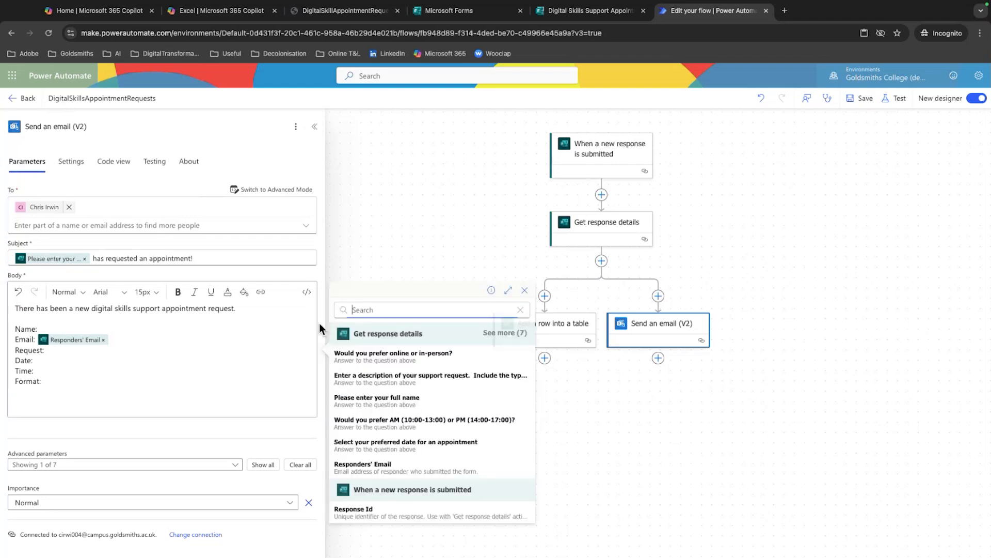
pyautogui.click(416, 394)
# Insert the "Enter a description of your support request" dynamic value after Request: and "Select your preferred date for an appointment" after Date: in the body
pyautogui.click(67, 350)
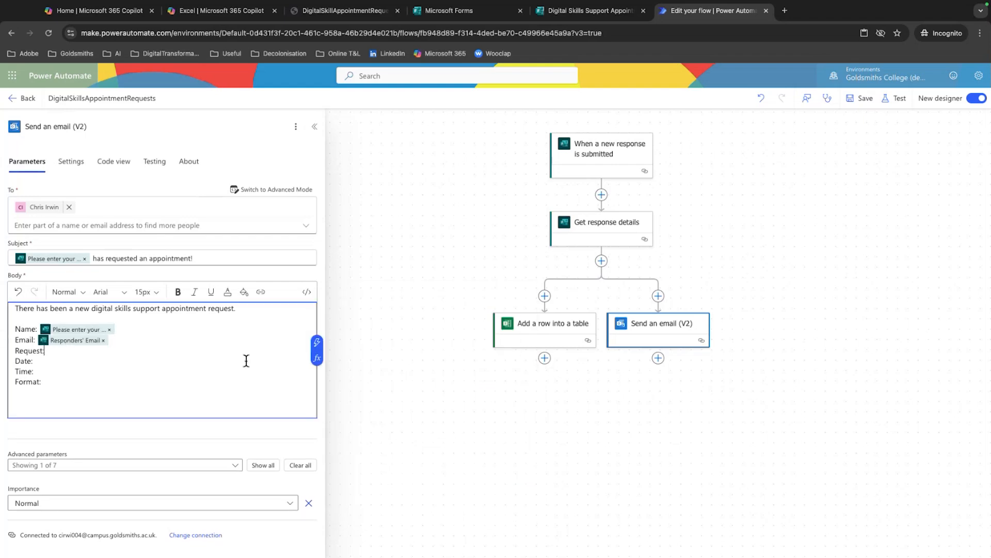
pyautogui.click(317, 342)
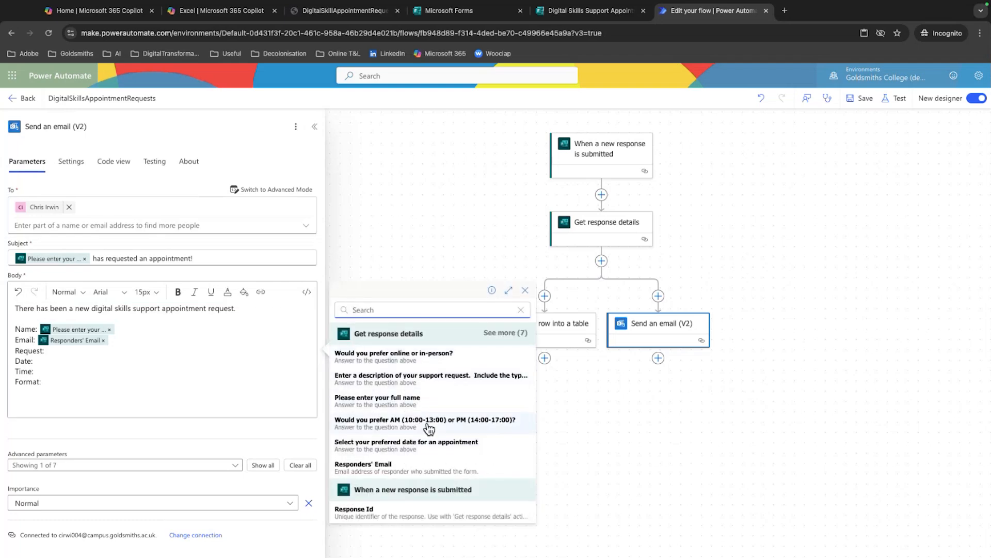
pyautogui.click(415, 379)
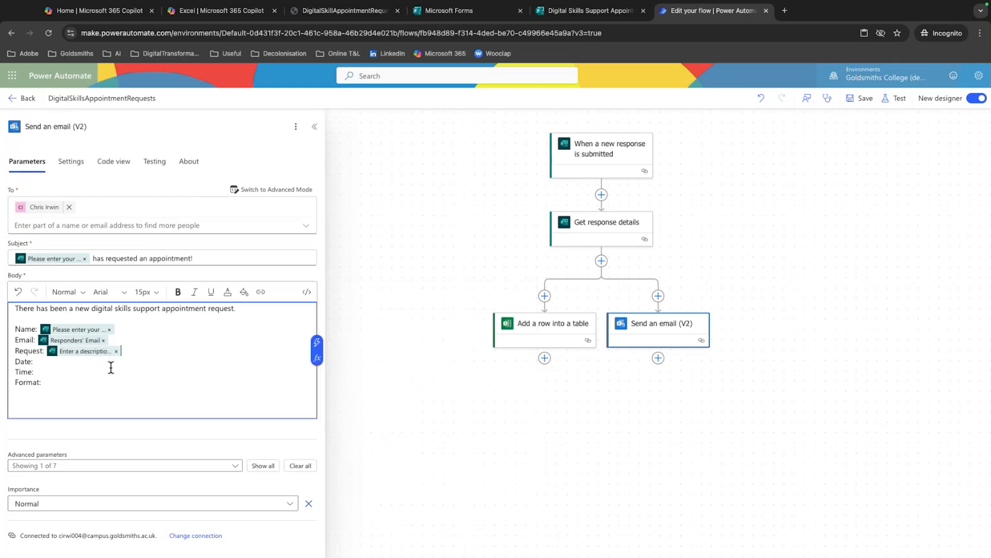
pyautogui.click(74, 364)
pyautogui.click(316, 353)
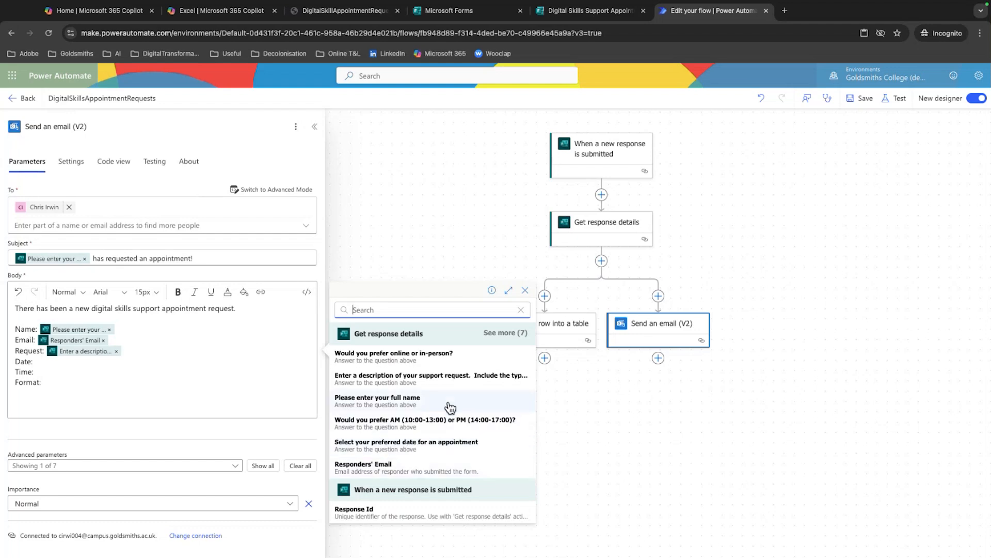
pyautogui.click(416, 444)
# Insert the "Would you prefer AM (10:00-13:00) or PM (14:00-17:00)?" dynamic value after Time: and "Would you prefer online or in-person?" after Format:
pyautogui.click(75, 374)
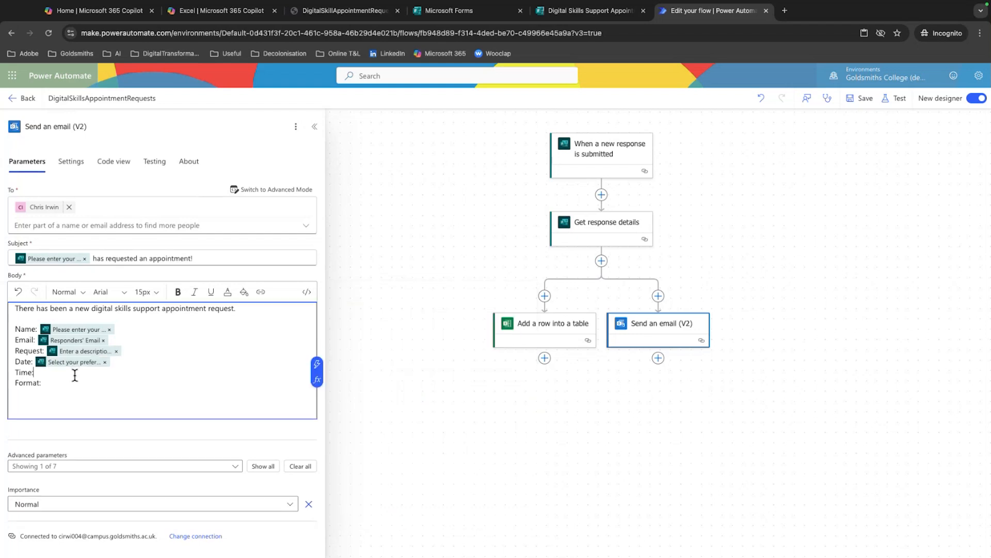
pyautogui.click(319, 367)
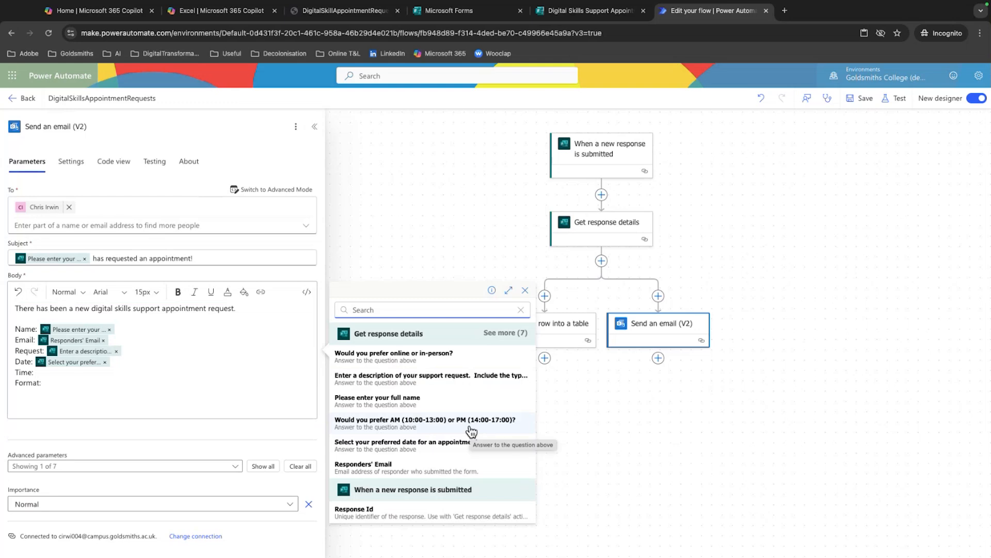
pyautogui.click(471, 430)
pyautogui.click(62, 385)
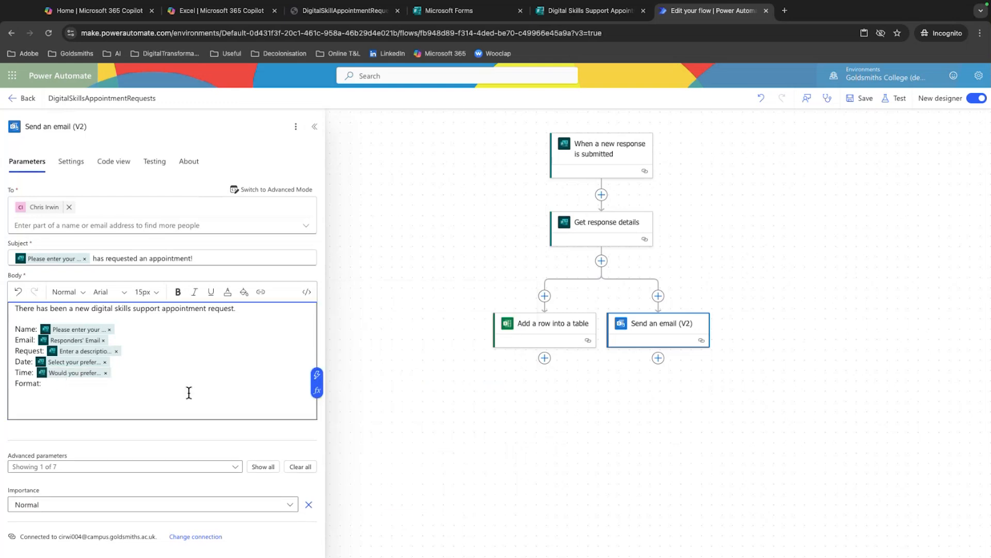
pyautogui.click(317, 374)
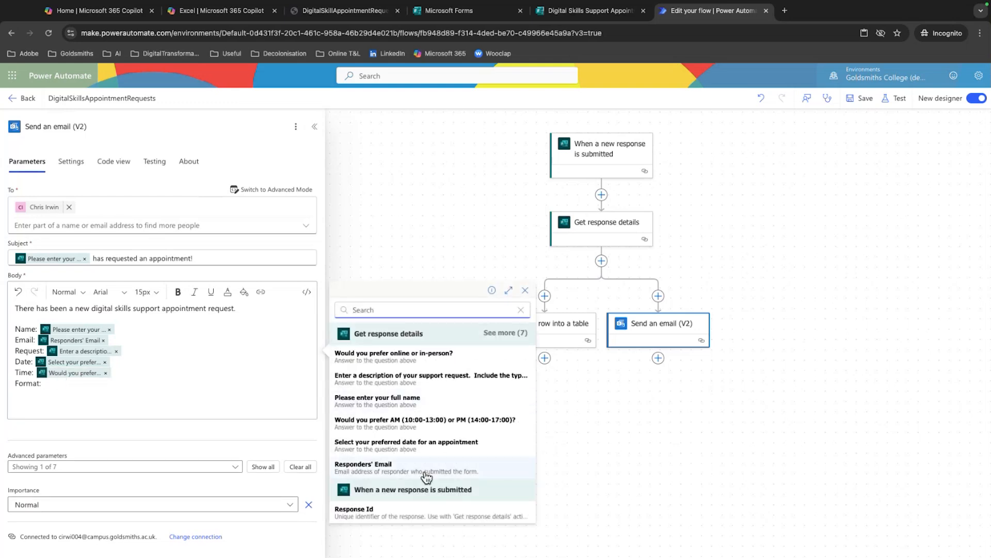
pyautogui.click(427, 361)
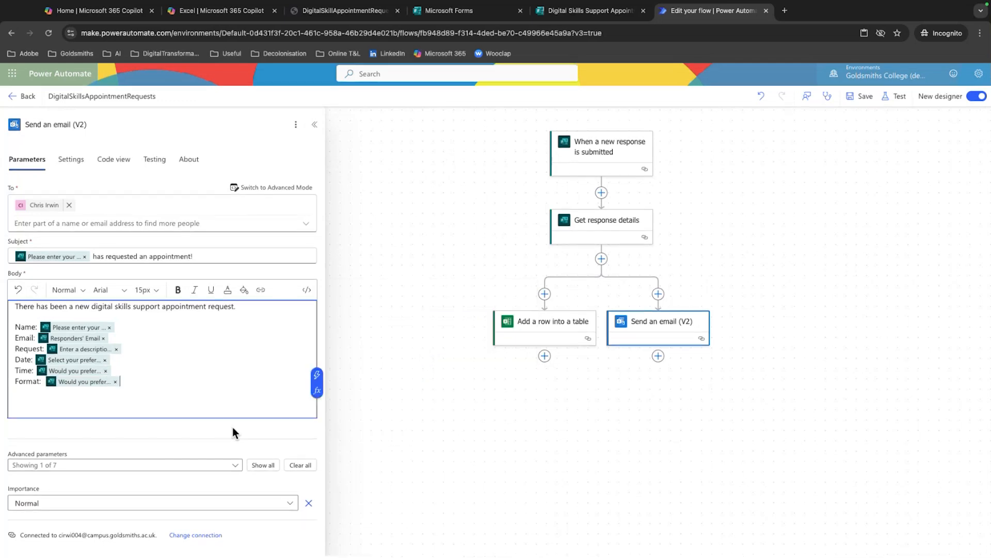
# Show all advanced parameters of the Send an email (V2) action, review them including Reply To, and save the flow
pyautogui.click(259, 467)
pyautogui.scroll(-3, 257, 475)
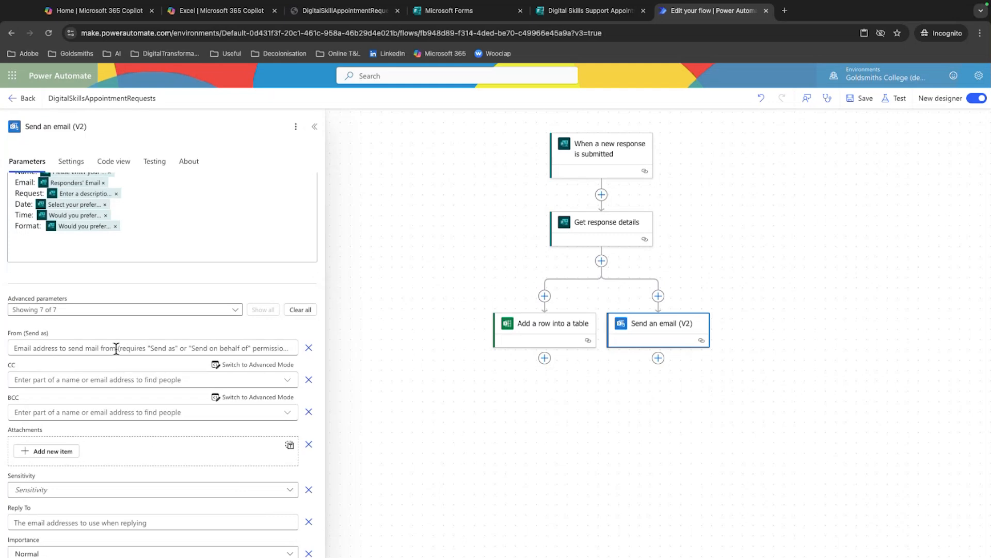
pyautogui.scroll(-1, 38, 347)
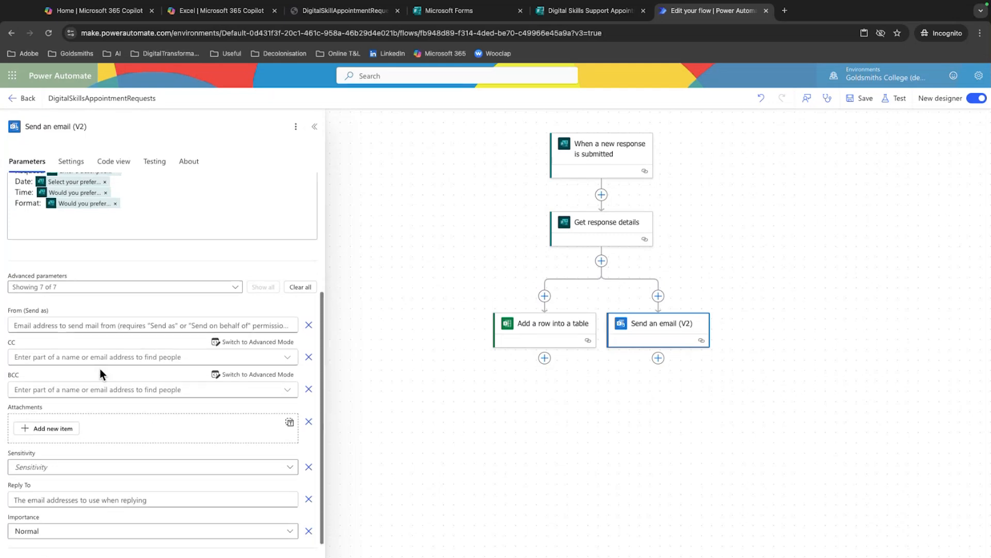
pyautogui.scroll(-1, 123, 371)
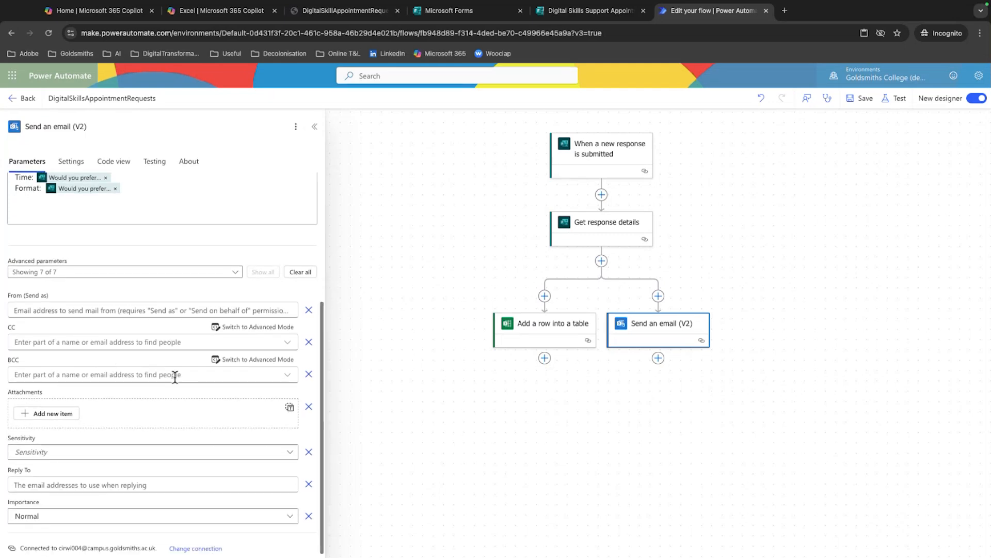
pyautogui.click(213, 483)
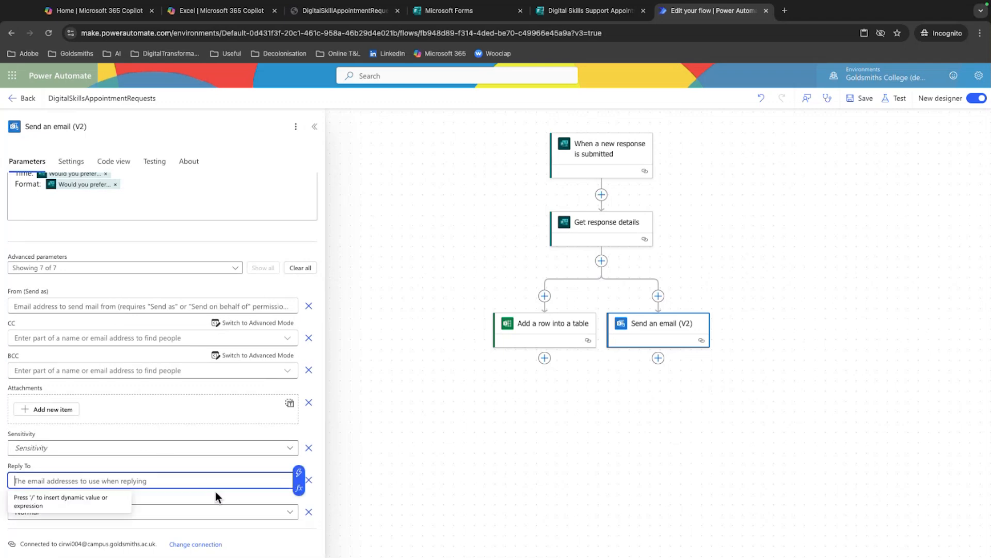
pyautogui.click(55, 461)
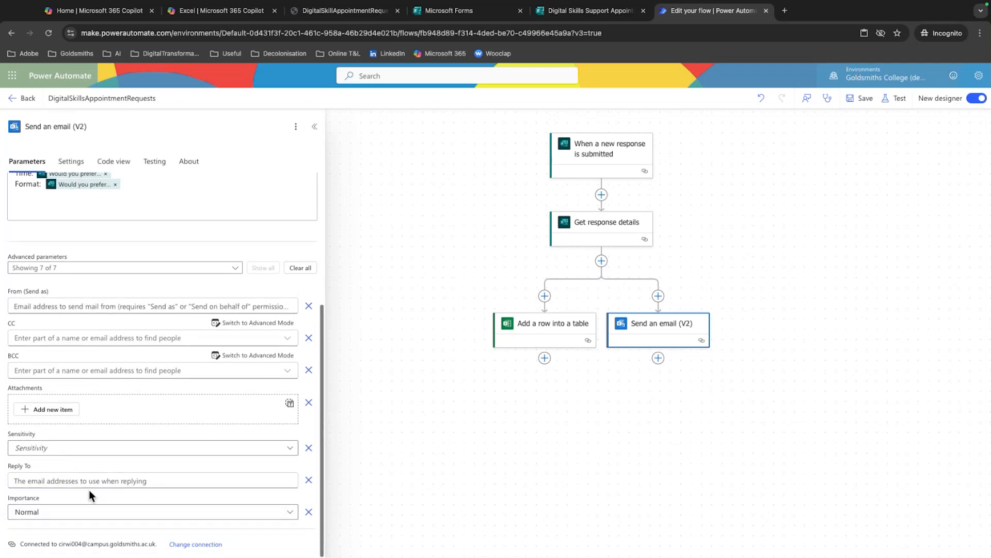
pyautogui.scroll(4, 101, 463)
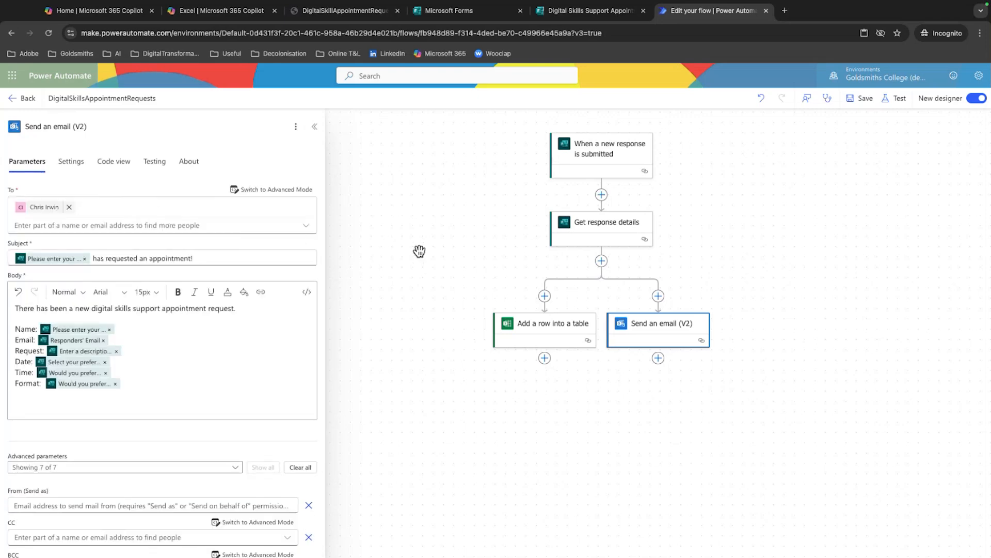
pyautogui.click(859, 98)
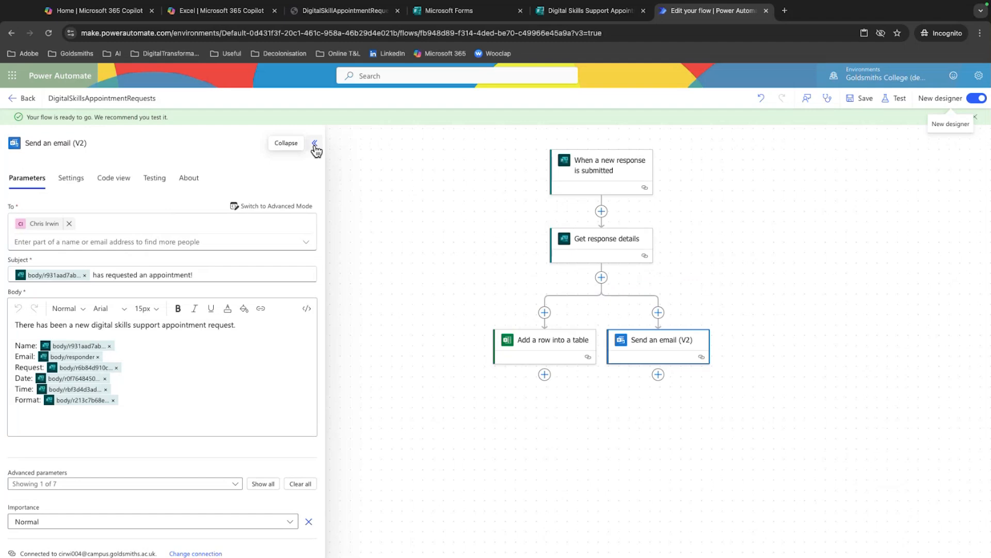
# Start adding an action after Send an email (V2), search for "teams" and show the full list of Microsoft Teams actions
pyautogui.click(658, 374)
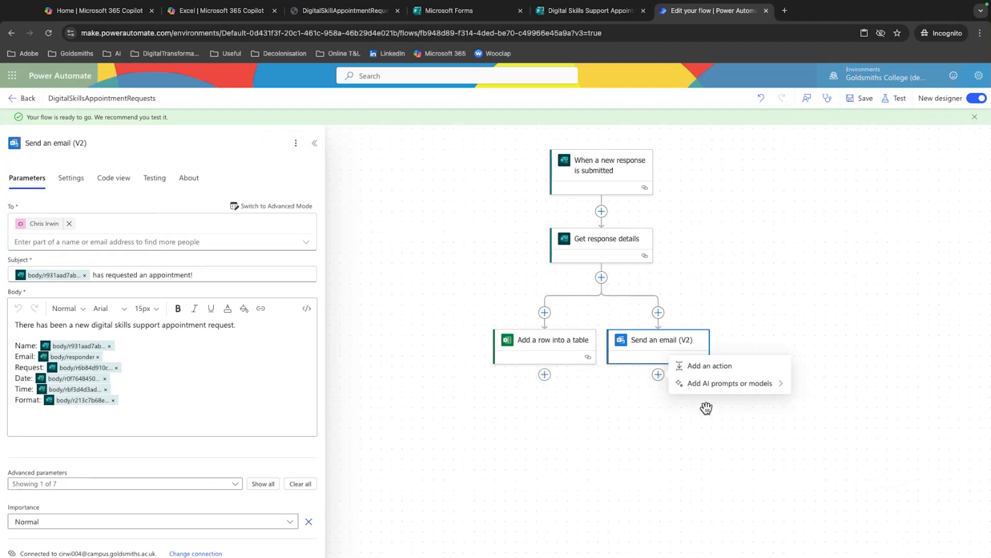
pyautogui.click(721, 367)
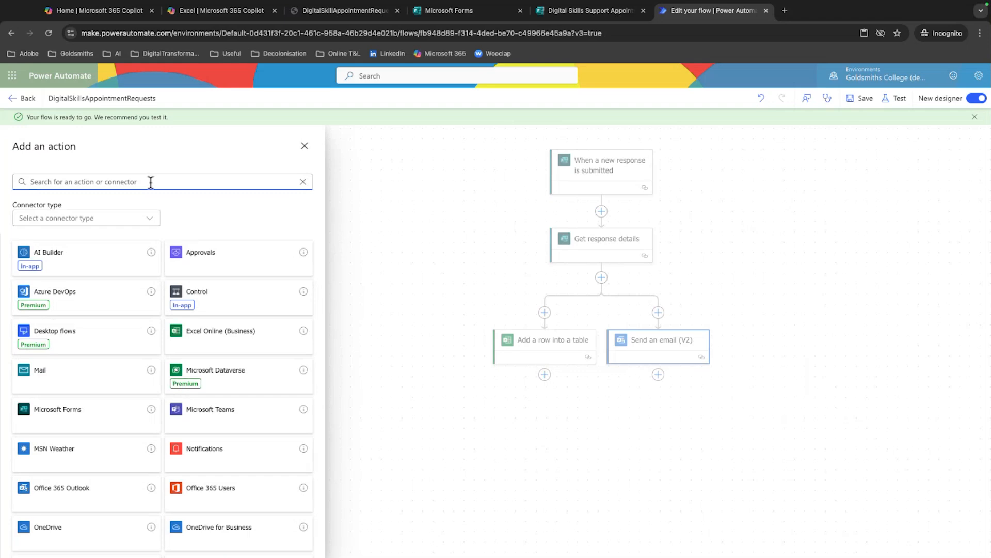
pyautogui.write('tw')
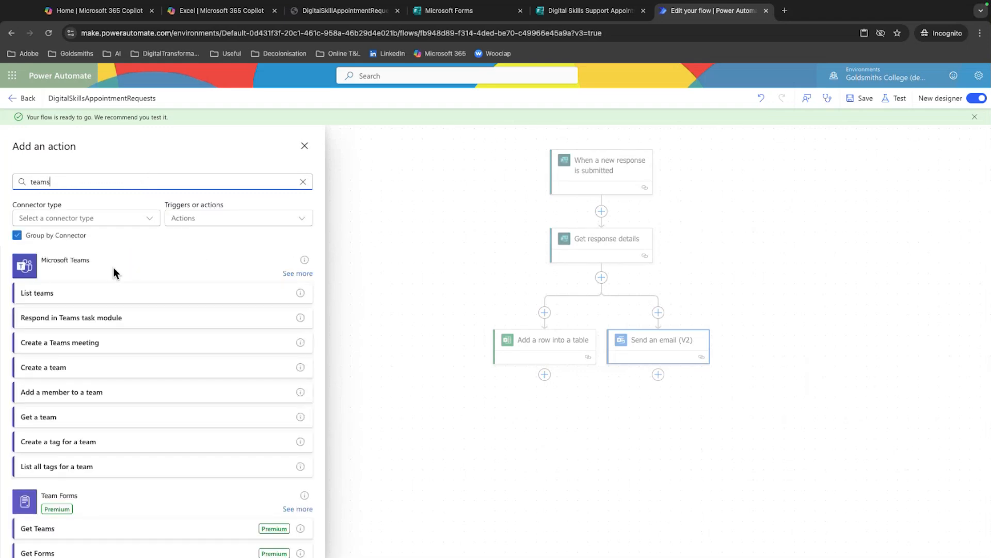
pyautogui.click(291, 273)
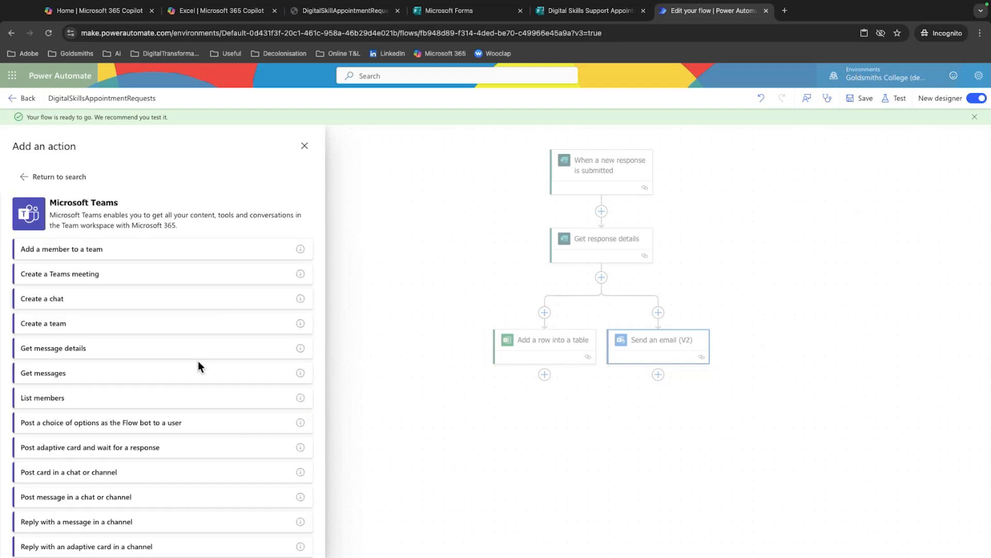
# Look through the available Microsoft Teams actions, such as those for posting messages or cards and creating chats, meetings and channels
pyautogui.scroll(-2, 196, 364)
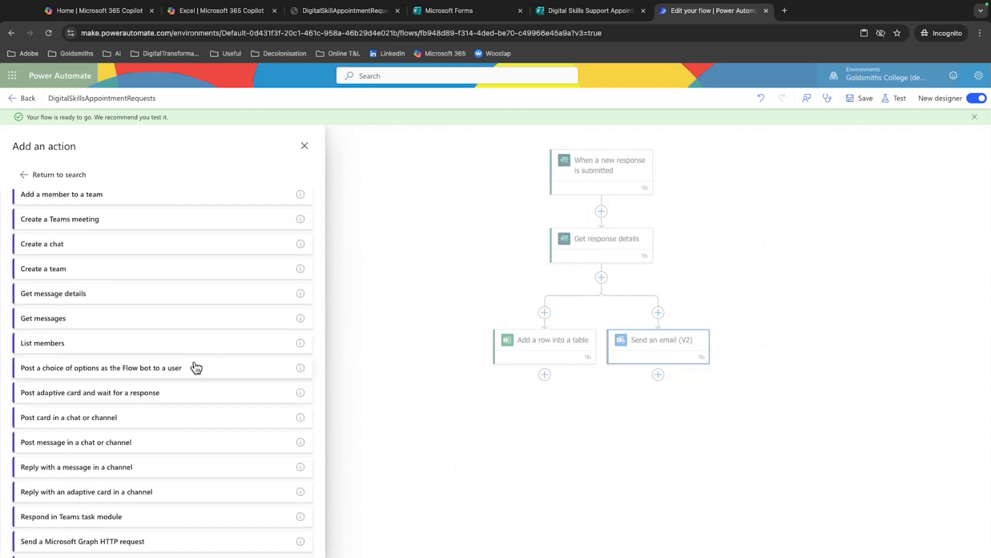
pyautogui.scroll(-1, 196, 366)
pyautogui.scroll(-2, 196, 365)
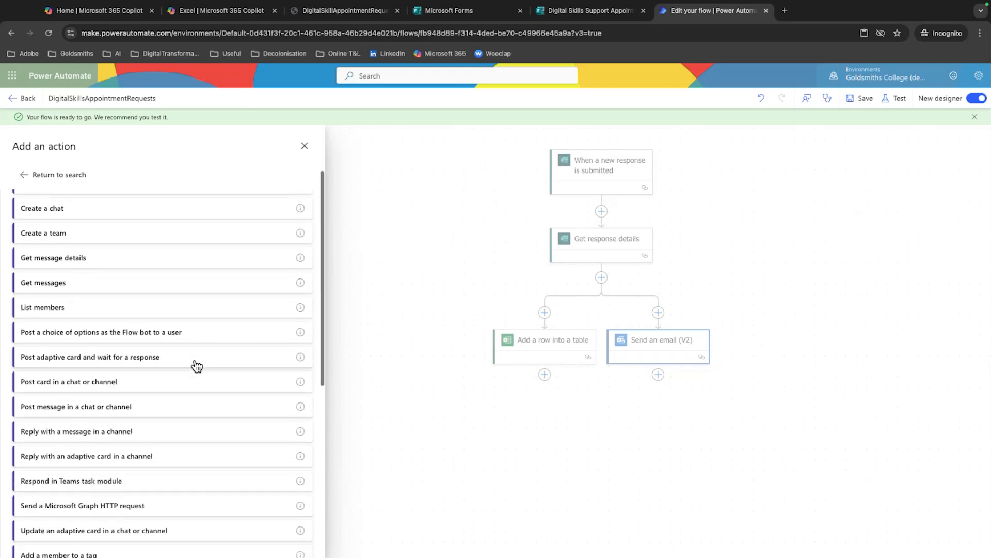
pyautogui.scroll(-1, 196, 366)
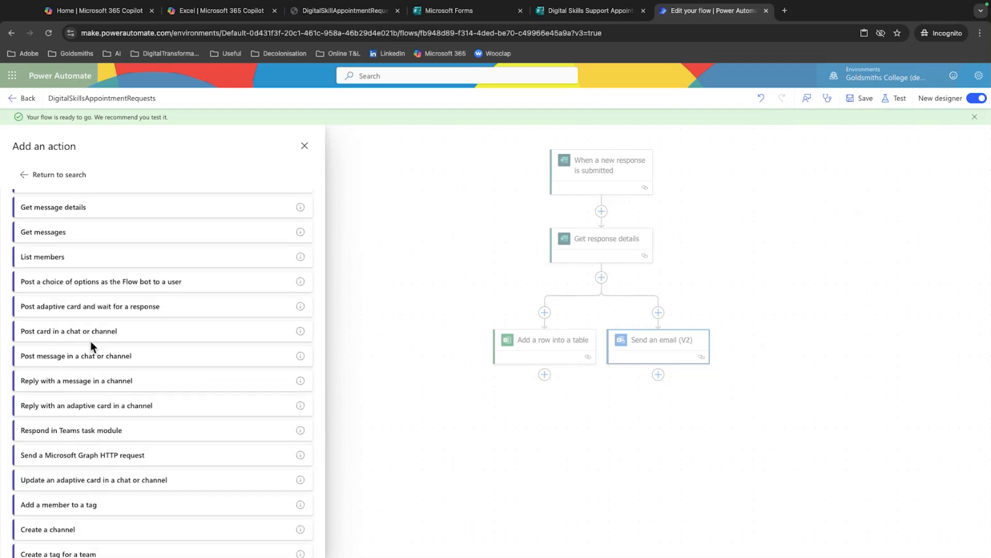
pyautogui.scroll(-2, 91, 338)
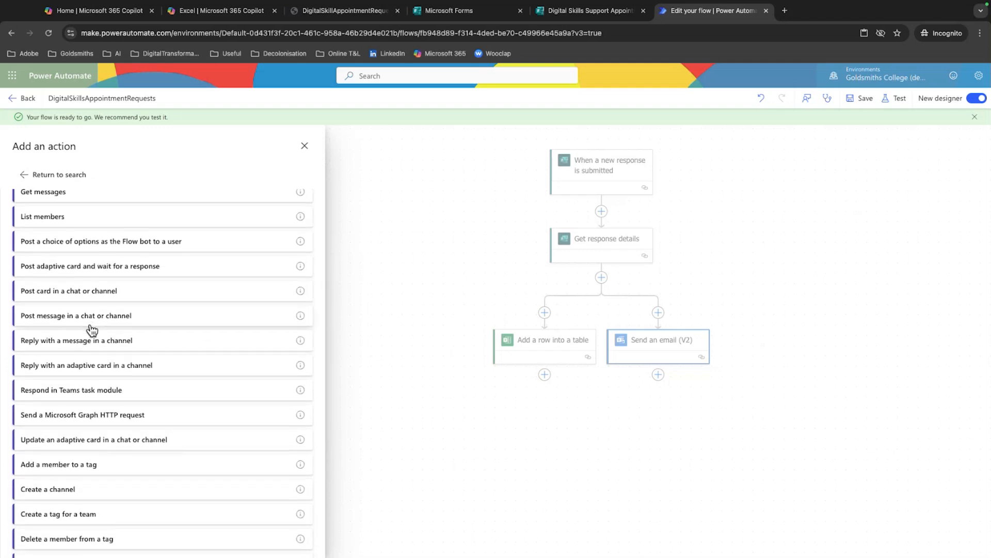
pyautogui.scroll(-3, 116, 330)
pyautogui.scroll(-6, 117, 335)
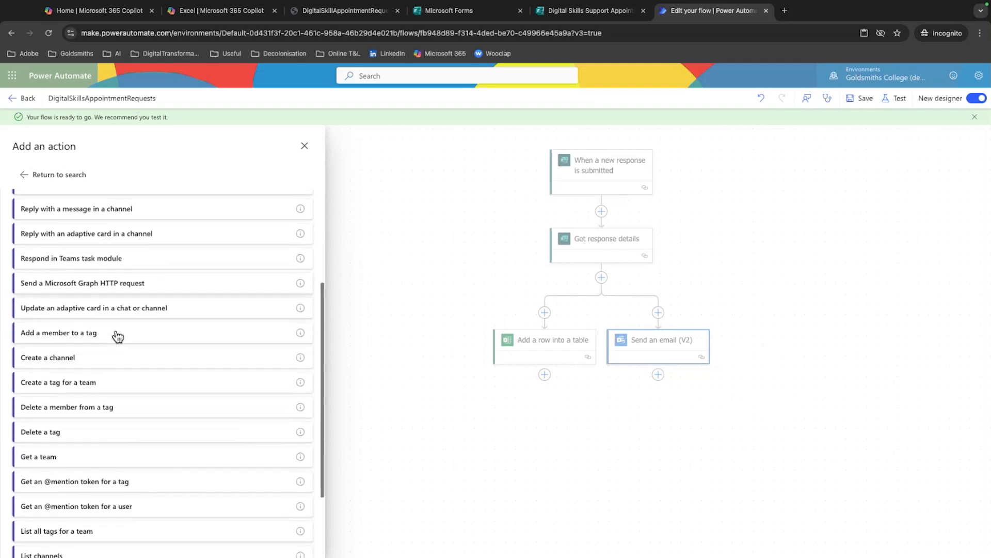
pyautogui.scroll(-1, 118, 337)
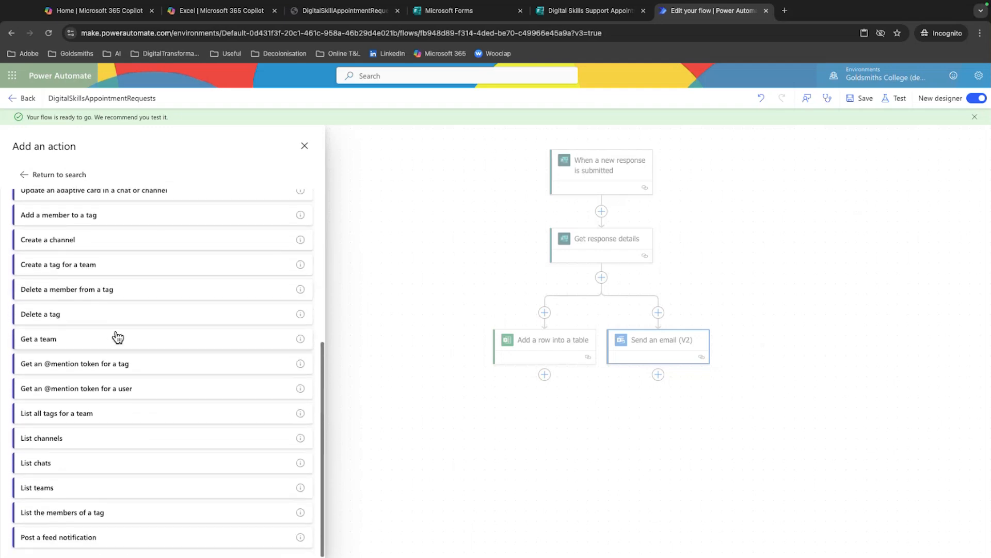
pyautogui.scroll(4, 118, 337)
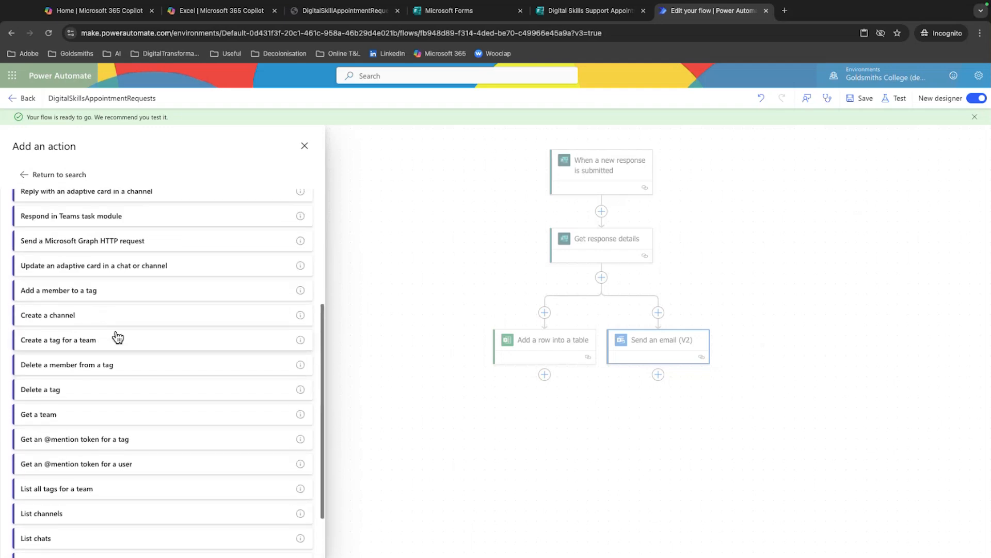
pyautogui.scroll(7, 144, 355)
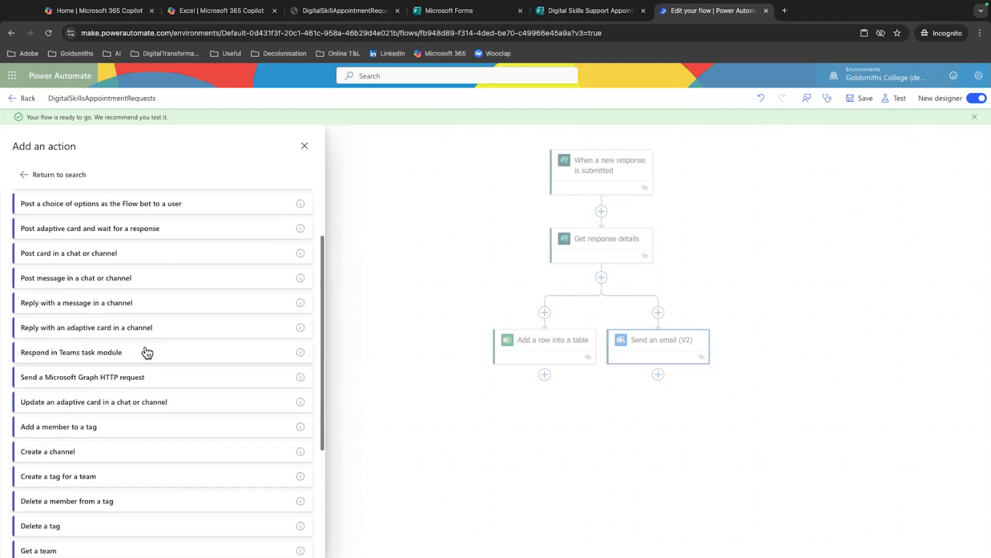
pyautogui.scroll(4, 148, 353)
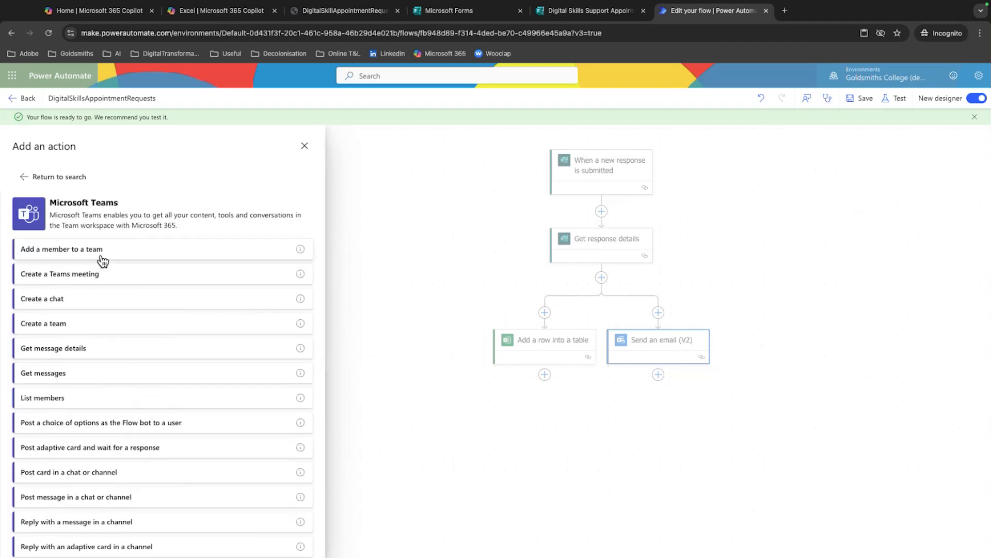
pyautogui.scroll(-1, 119, 274)
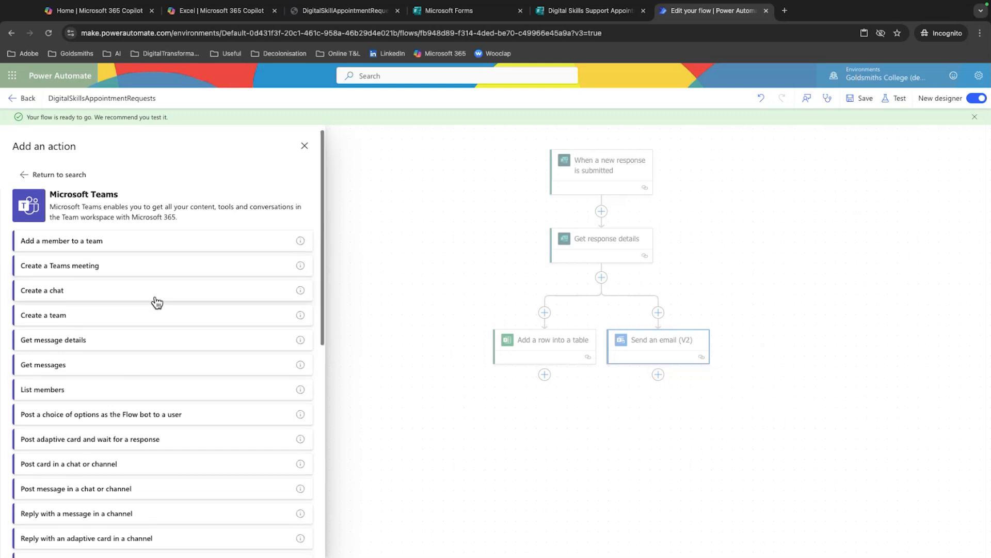
pyautogui.scroll(-2, 159, 301)
pyautogui.scroll(-2, 164, 302)
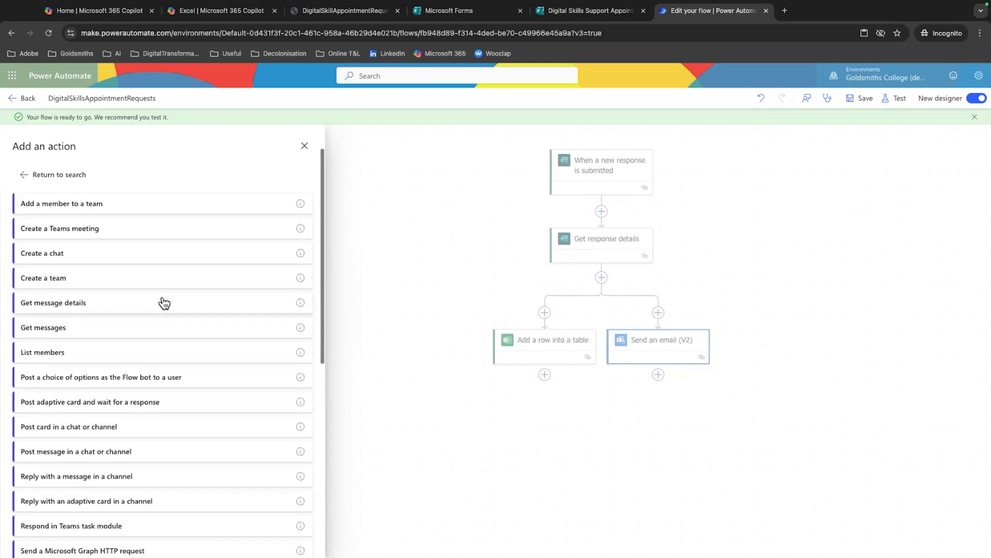
pyautogui.scroll(-3, 163, 303)
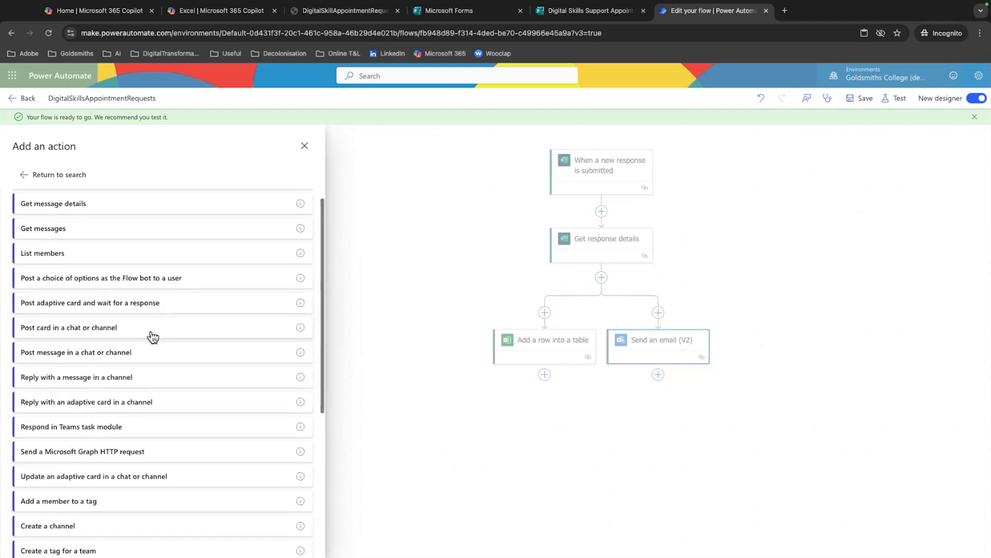
pyautogui.scroll(-1, 155, 356)
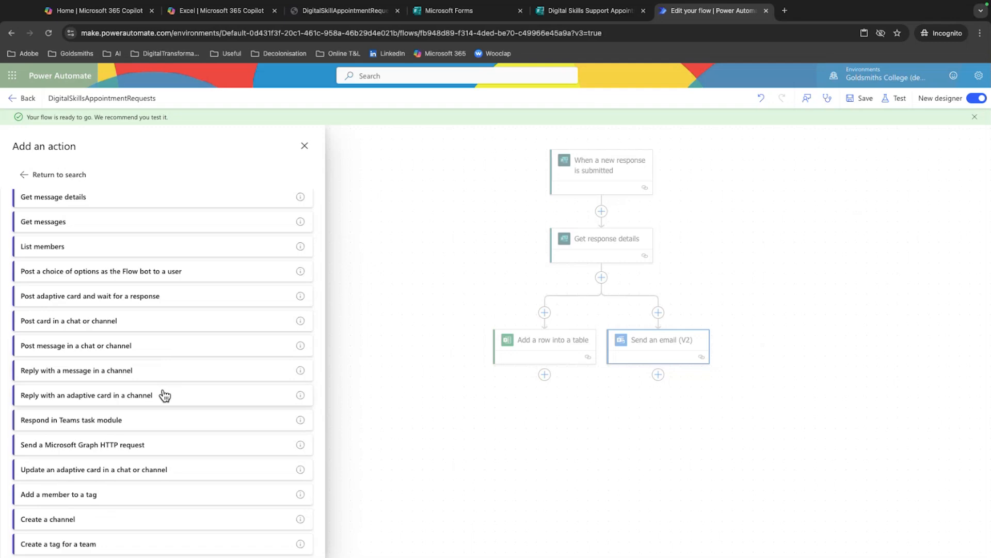
pyautogui.scroll(-3, 164, 396)
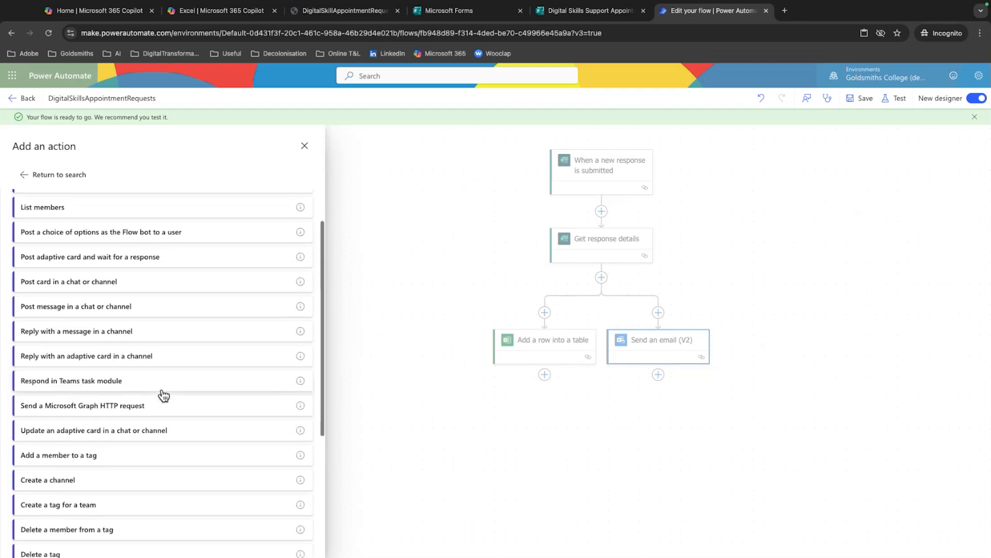
pyautogui.scroll(-3, 163, 395)
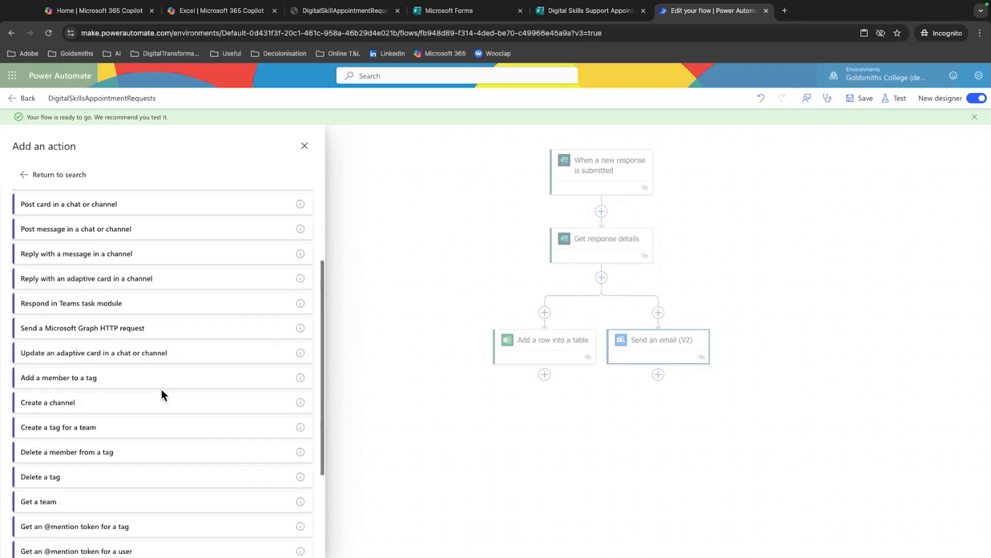
# Add the Post message in a chat or channel action after Send an email (V2) and sign in with the existing account to create its connection
pyautogui.scroll(-5, 163, 395)
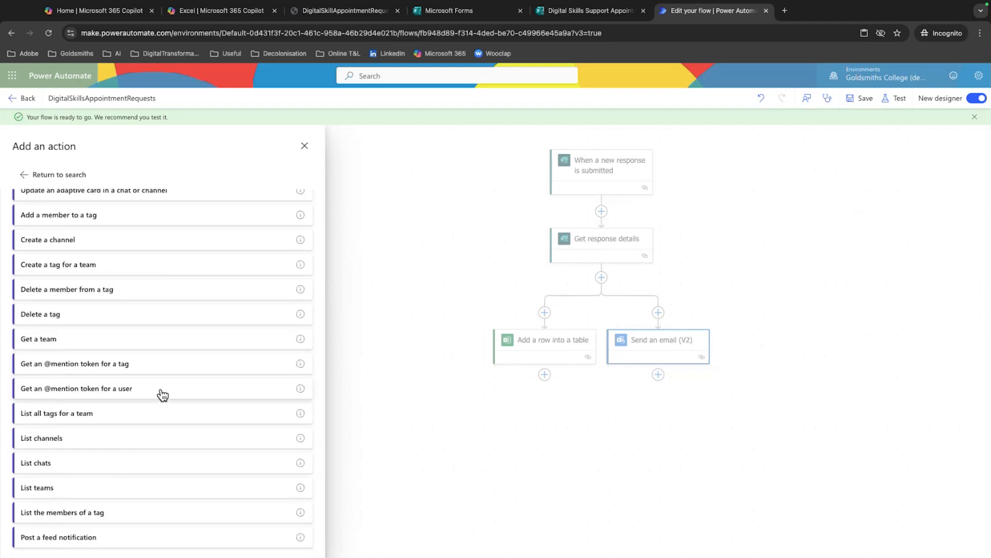
pyautogui.scroll(10, 162, 391)
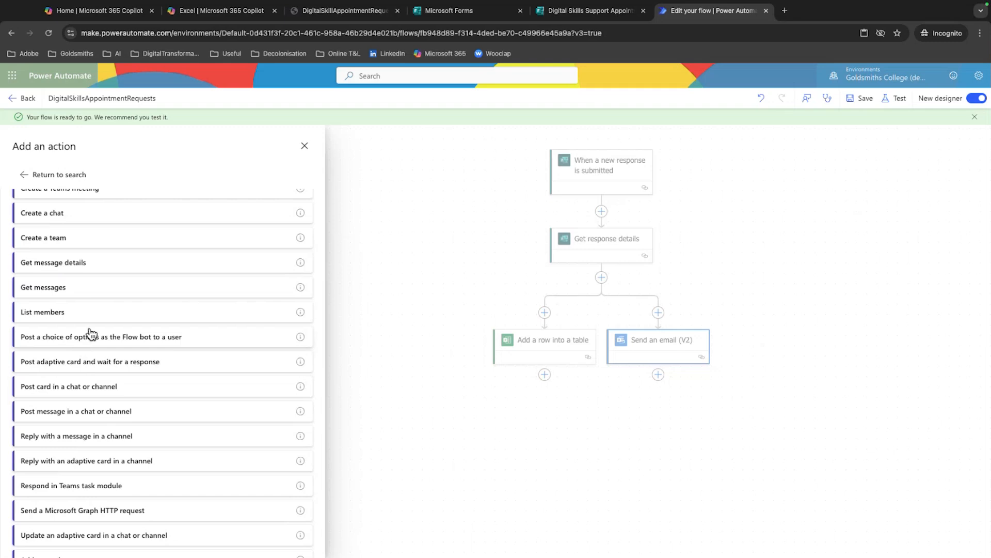
pyautogui.scroll(2, 71, 287)
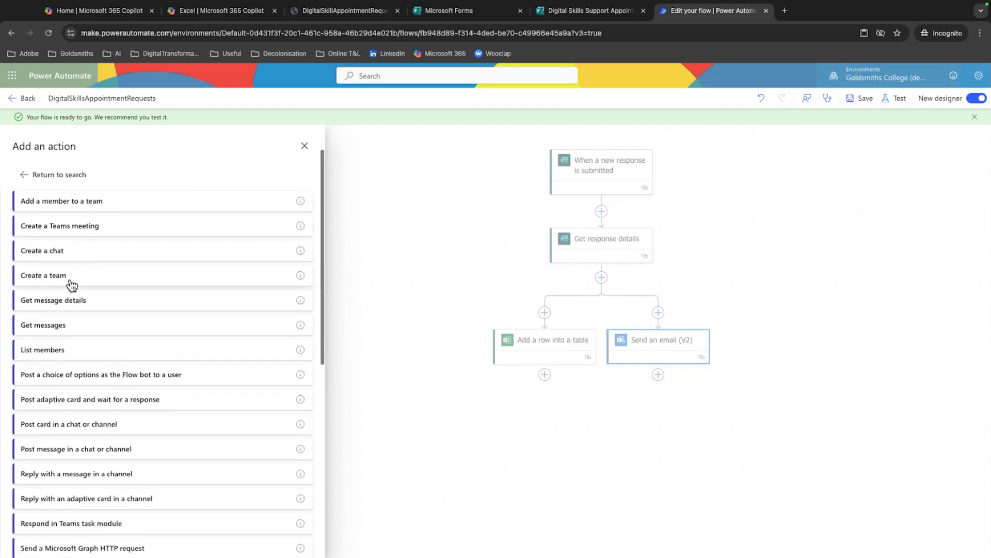
pyautogui.scroll(-3, 69, 284)
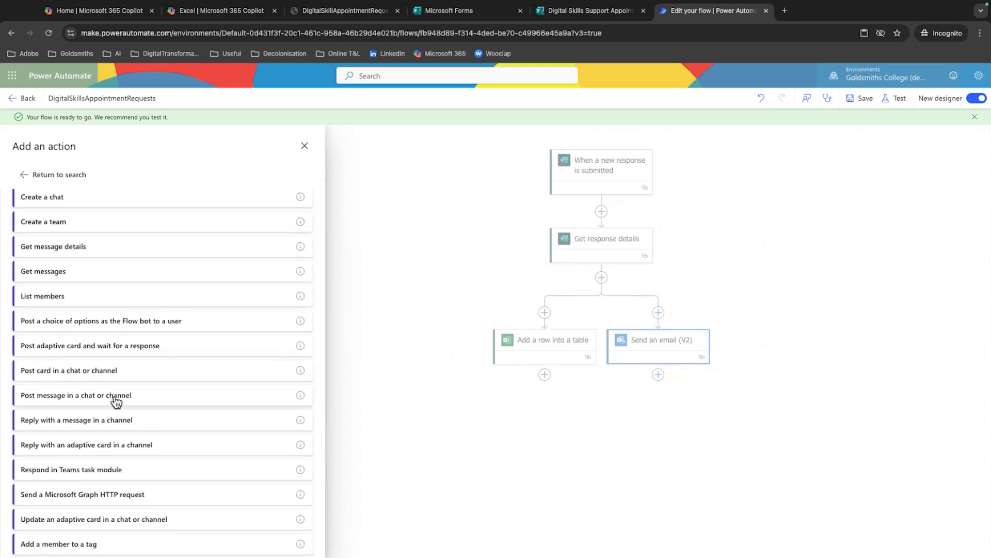
pyautogui.click(138, 398)
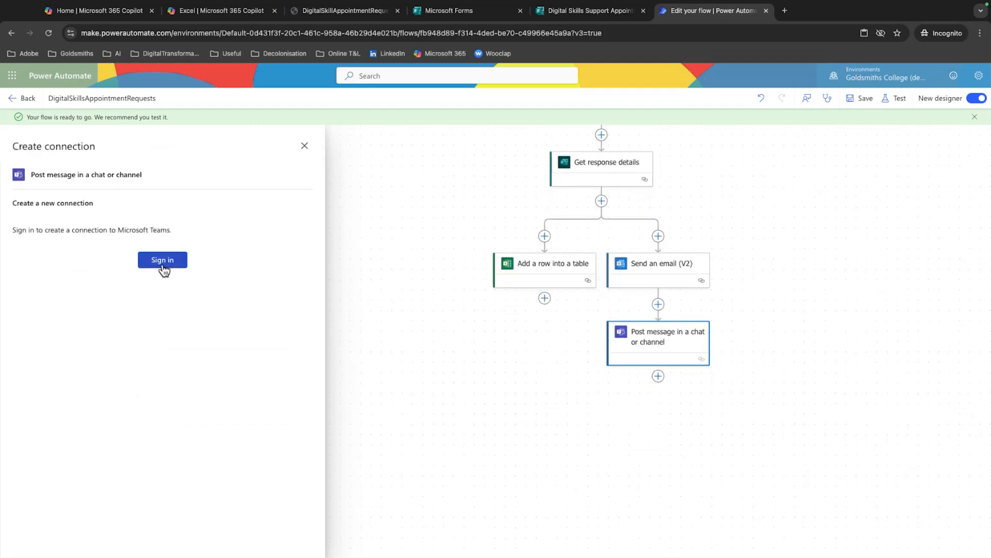
pyautogui.click(162, 262)
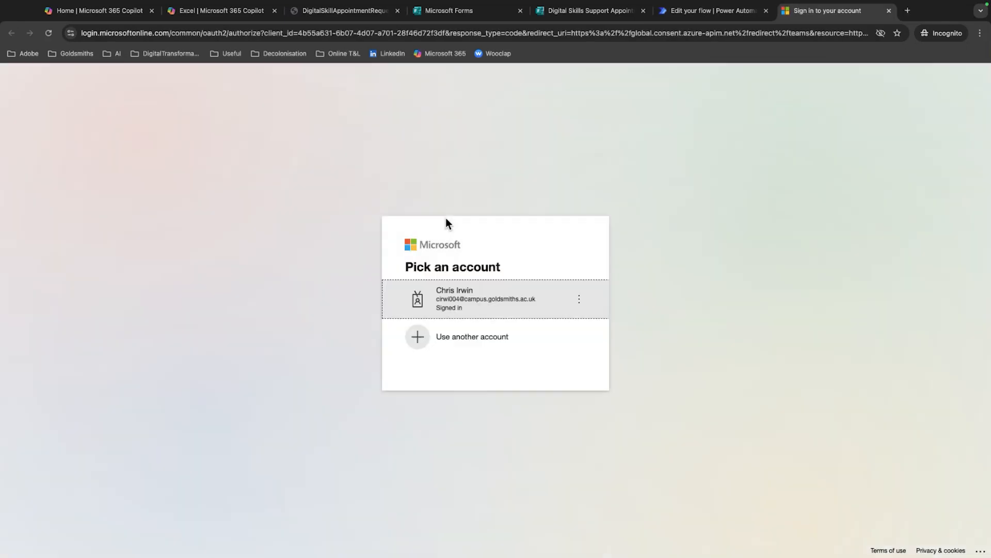
pyautogui.click(474, 295)
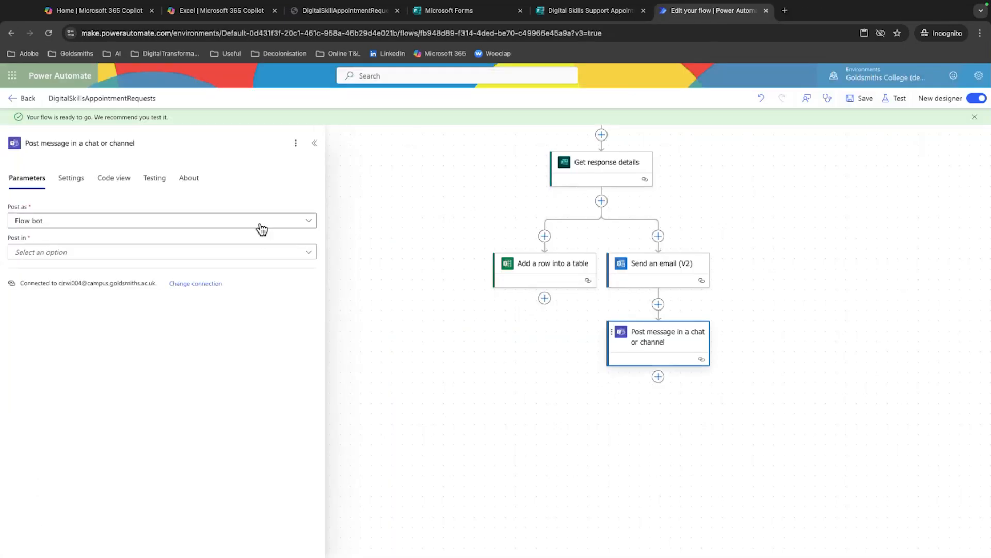
# Keep Flow bot as the poster and set the message to post in Chat with Flow bot
pyautogui.click(237, 223)
pyautogui.click(249, 364)
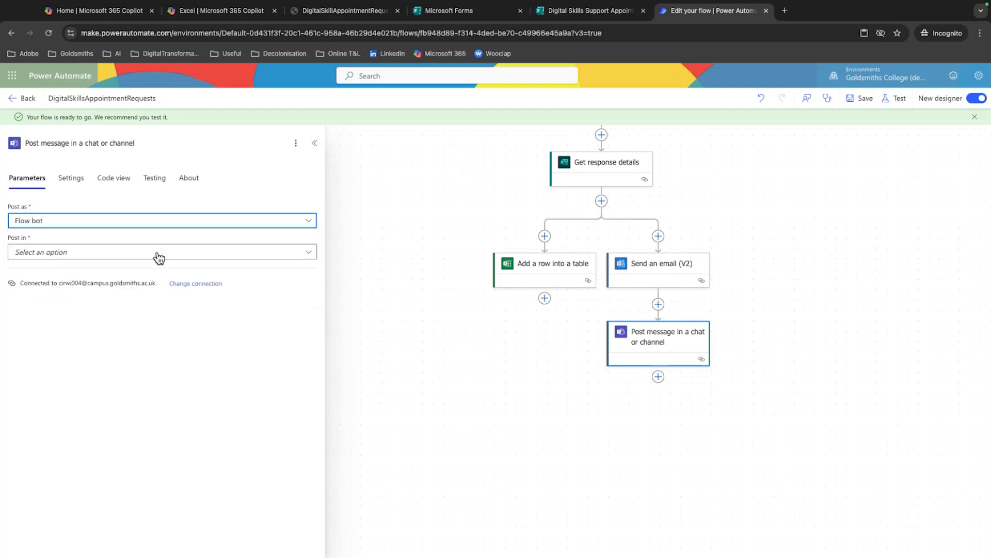
pyautogui.click(162, 251)
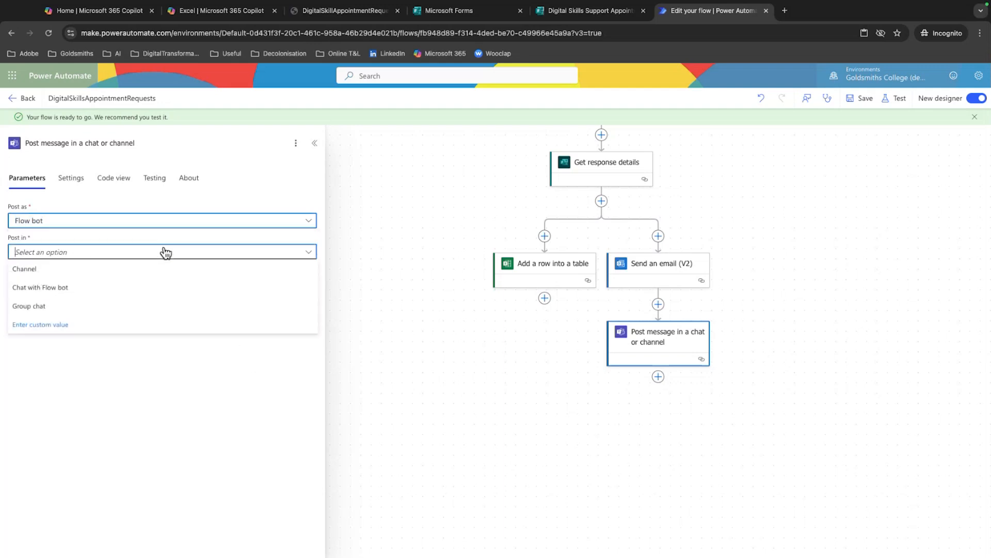
pyautogui.click(157, 290)
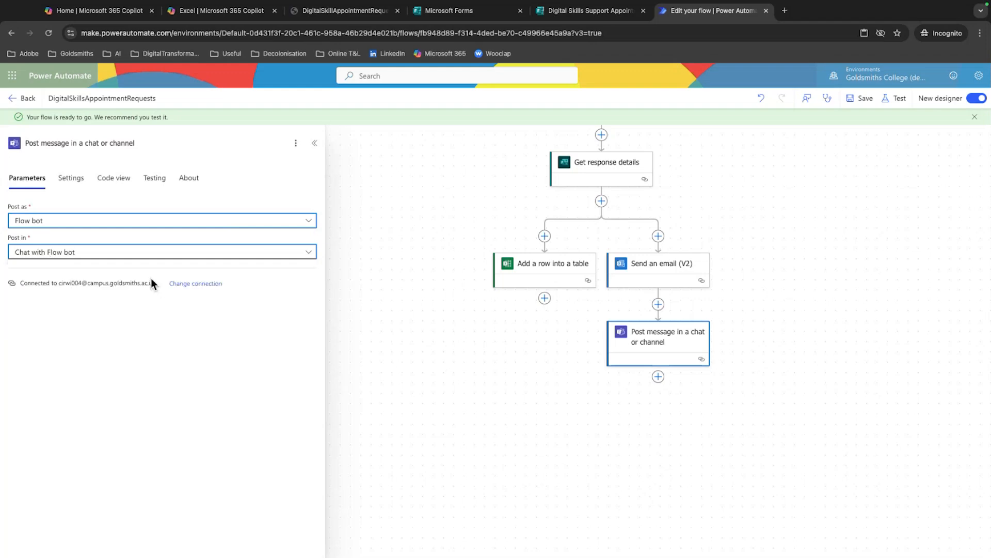
pyautogui.click(82, 192)
pyautogui.click(43, 189)
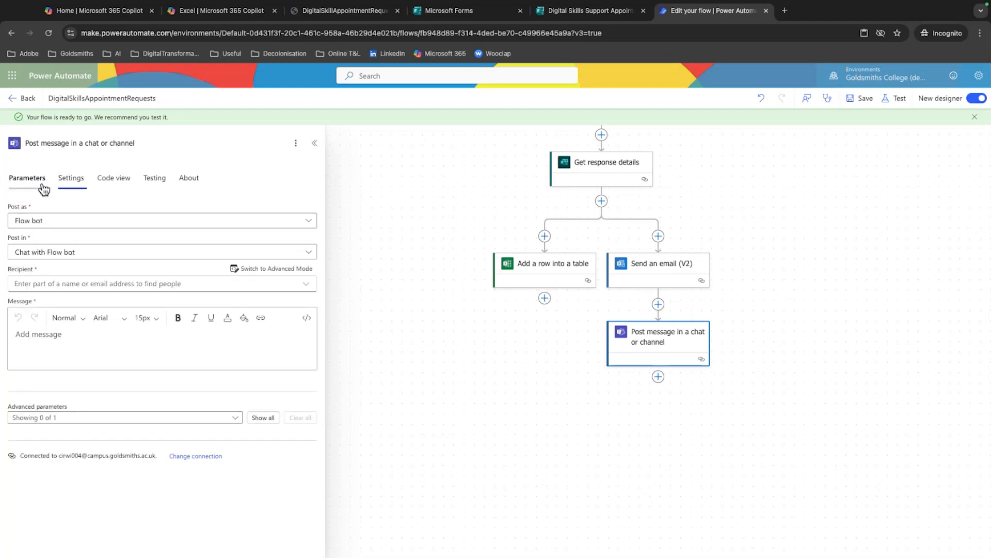
# Find the staff member in the directory and add them as the recipient of the Teams message
pyautogui.click(148, 283)
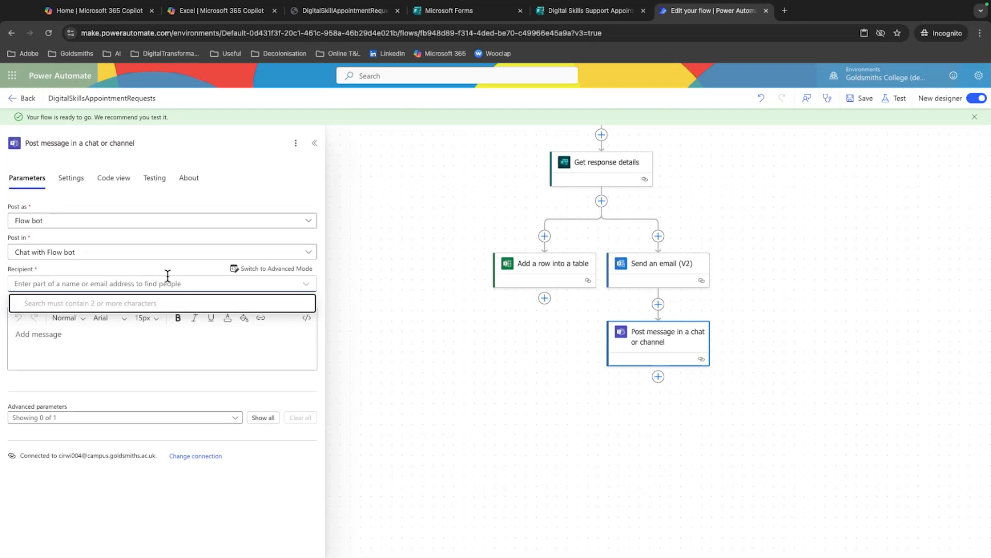
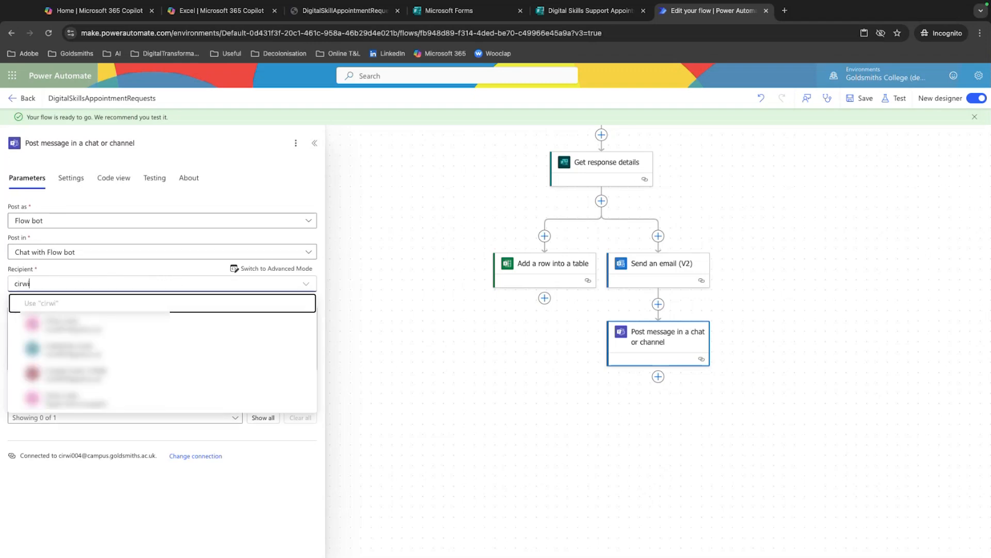
pyautogui.click(110, 395)
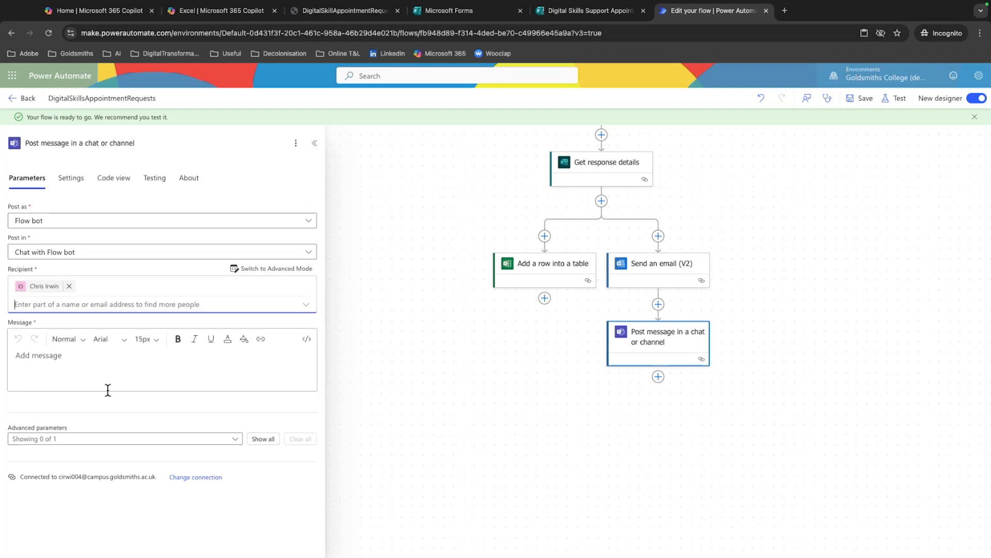
pyautogui.click(100, 366)
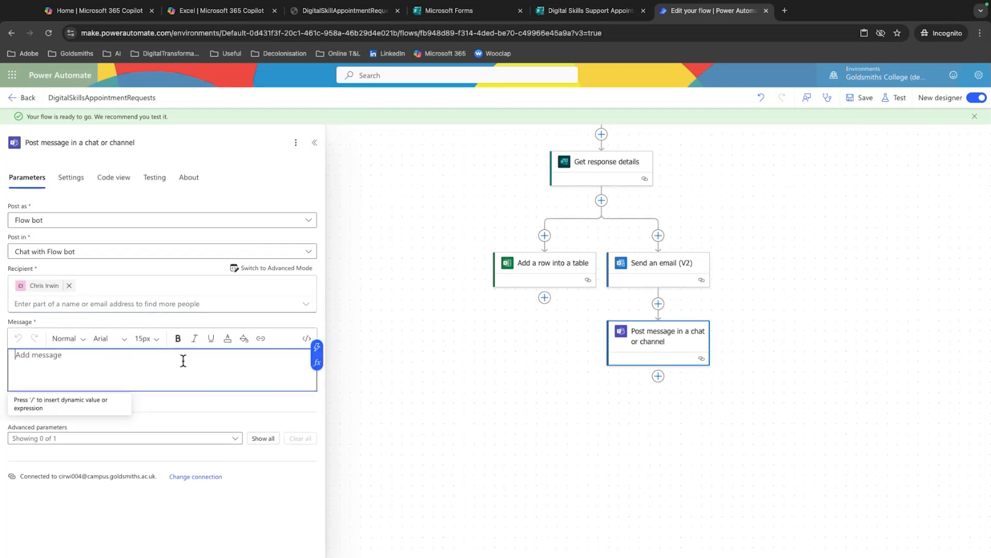
# Change Post as to User, clear the Post in value, and check the dynamic content offered for it
pyautogui.click(134, 223)
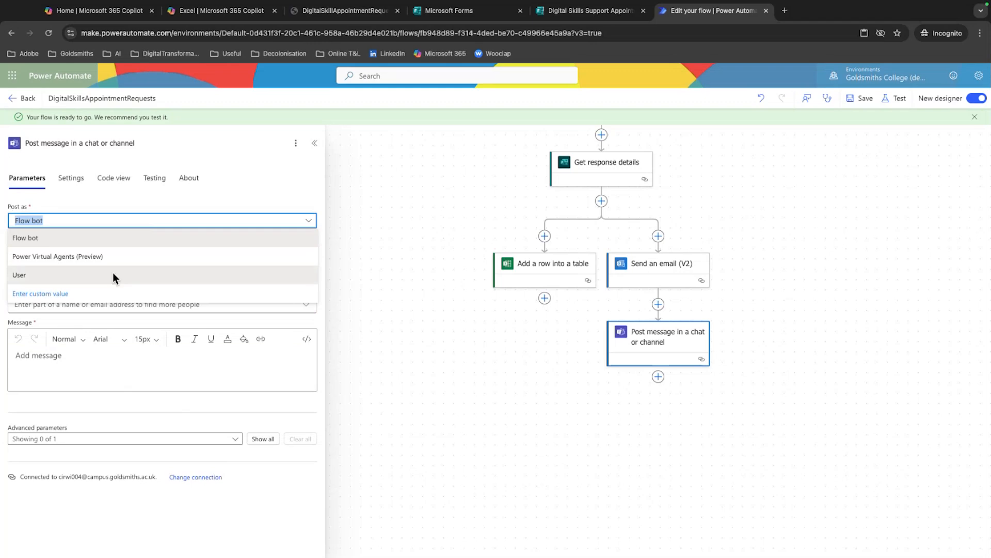
pyautogui.click(114, 274)
pyautogui.click(122, 257)
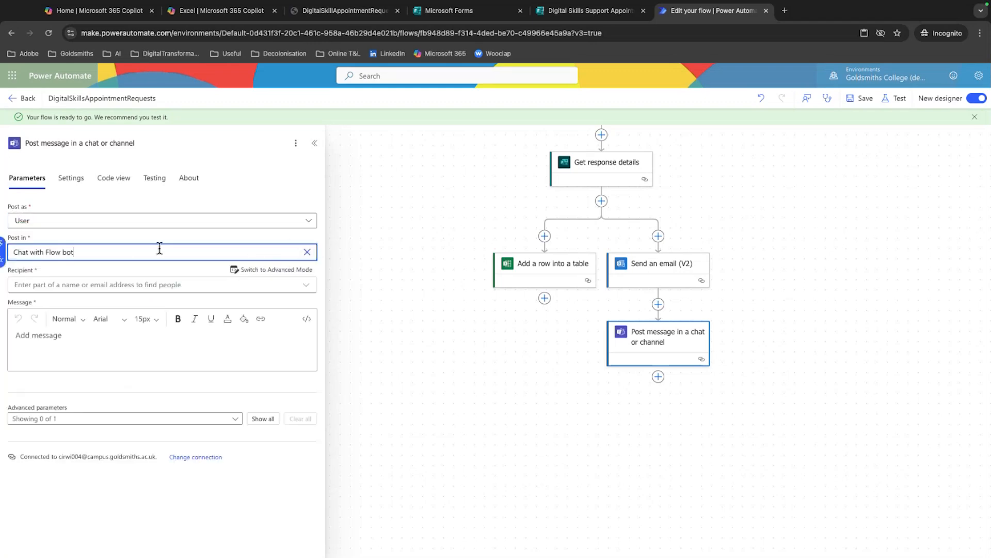
pyautogui.moveTo(160, 248); pyautogui.dragTo(30, 247)
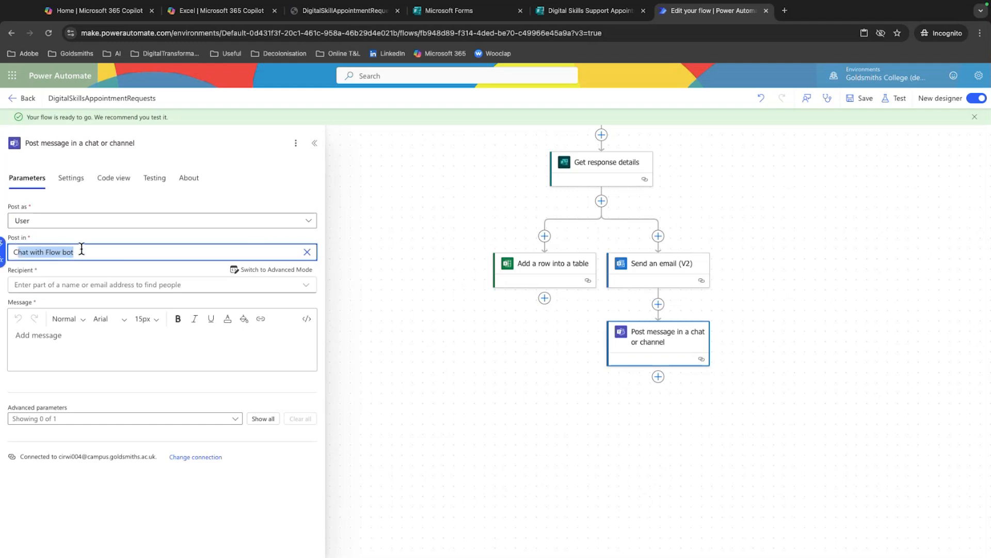
pyautogui.moveTo(81, 249); pyautogui.dragTo(12, 249)
pyautogui.press('BackSpace')
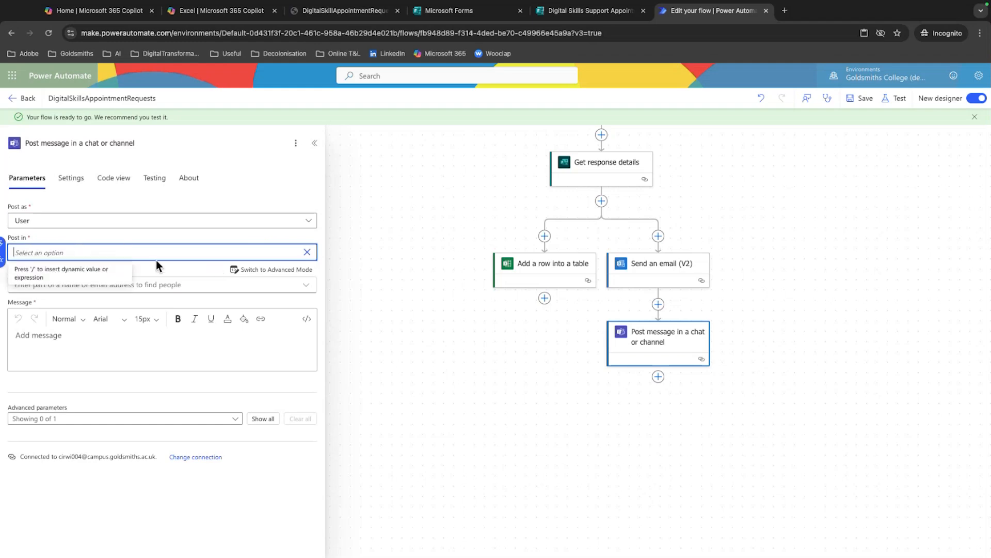
pyautogui.click(3, 244)
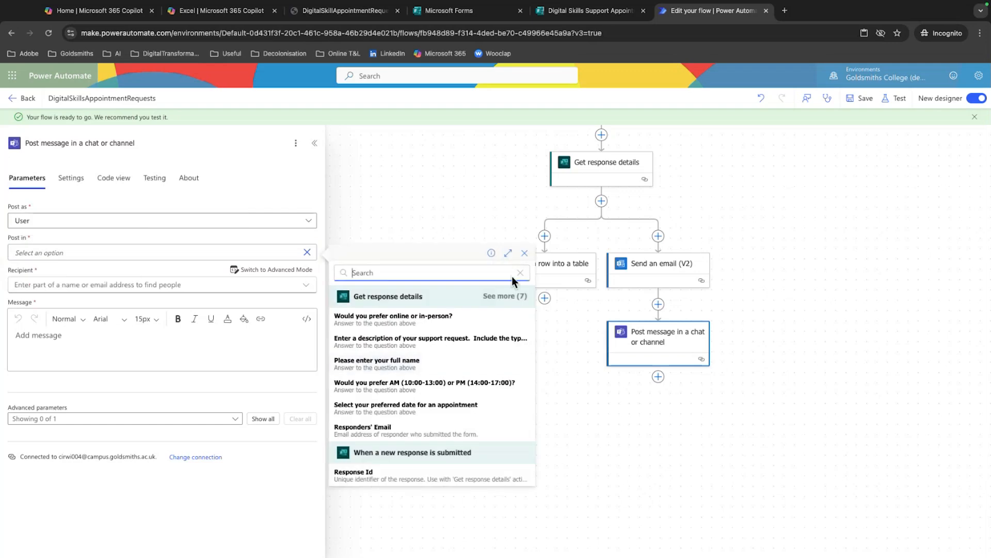
pyautogui.click(525, 254)
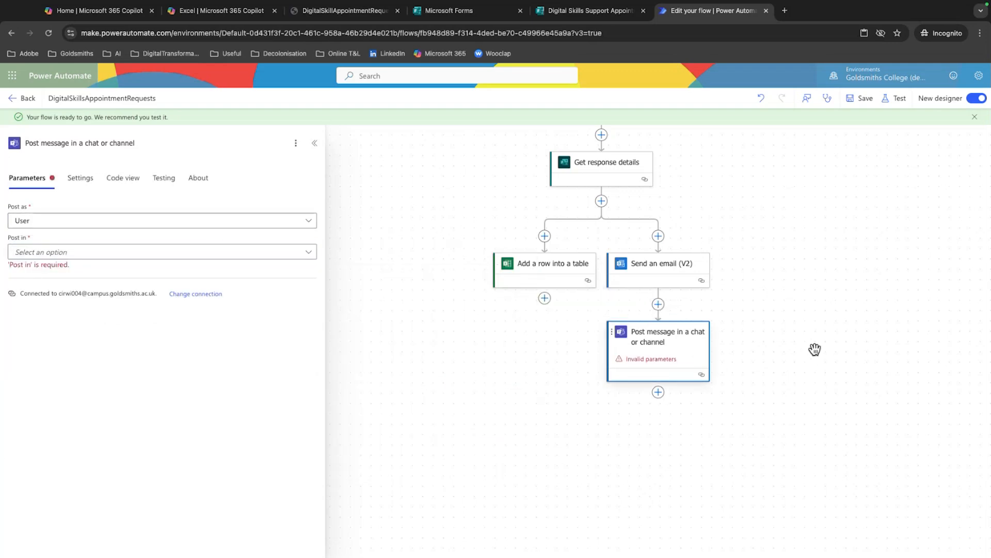
# Delete the Post message in a chat or channel action from the flow
pyautogui.rightClick(690, 365)
pyautogui.click(712, 372)
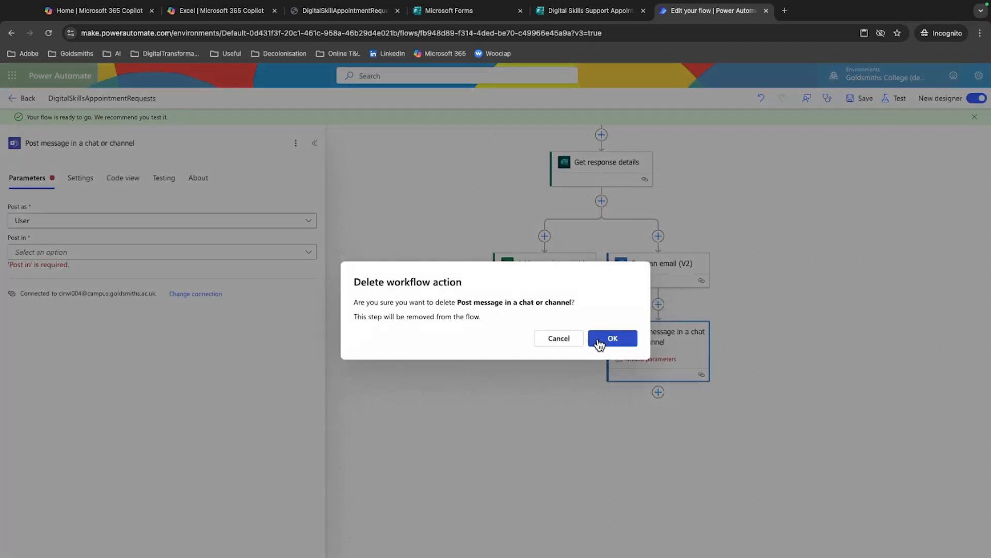
pyautogui.click(599, 339)
# Start a new action after Send an email (V2), search for "teams" and go through the full list of Microsoft Teams actions
pyautogui.click(657, 298)
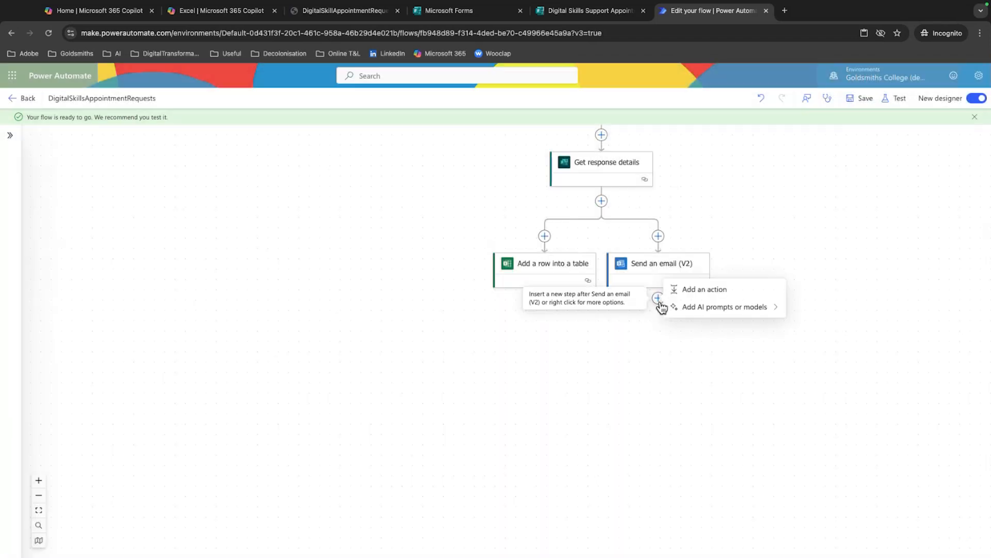
pyautogui.click(699, 290)
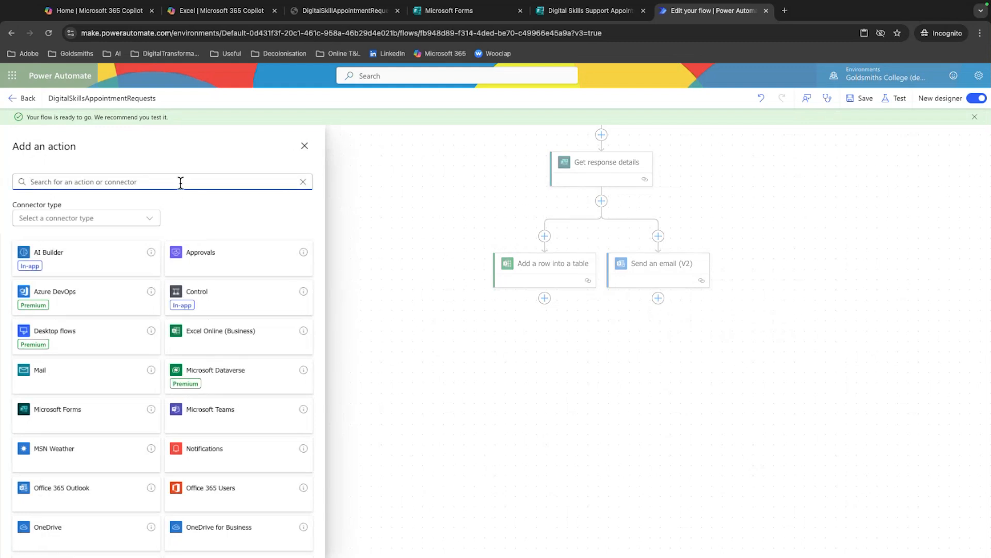
pyautogui.write('teams')
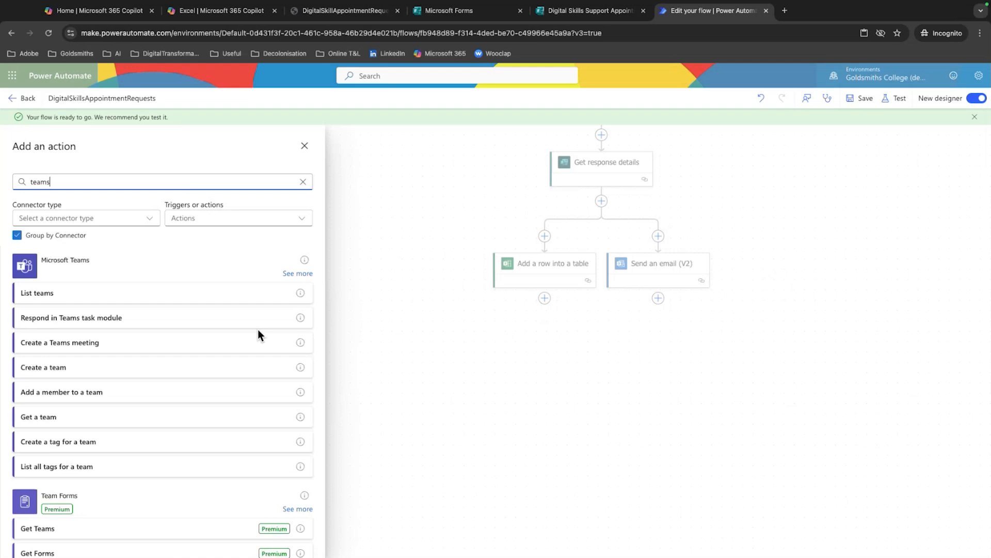
pyautogui.click(297, 275)
pyautogui.scroll(-1, 177, 332)
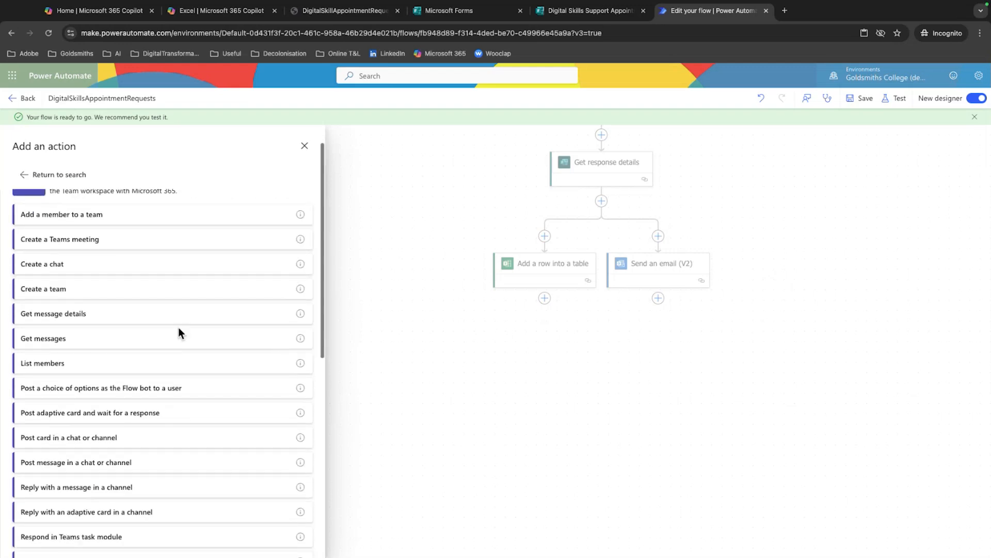
pyautogui.scroll(-2, 179, 328)
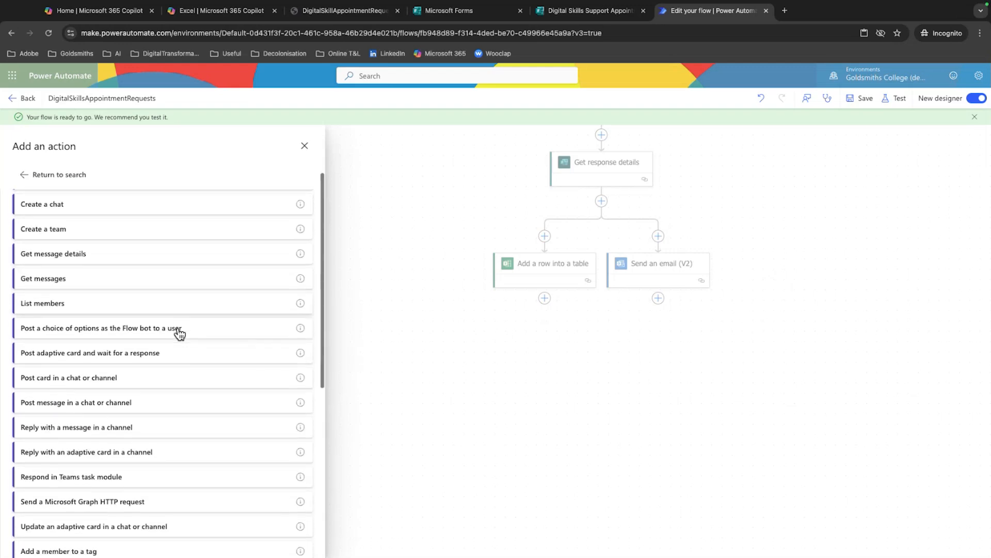
pyautogui.scroll(-4, 179, 333)
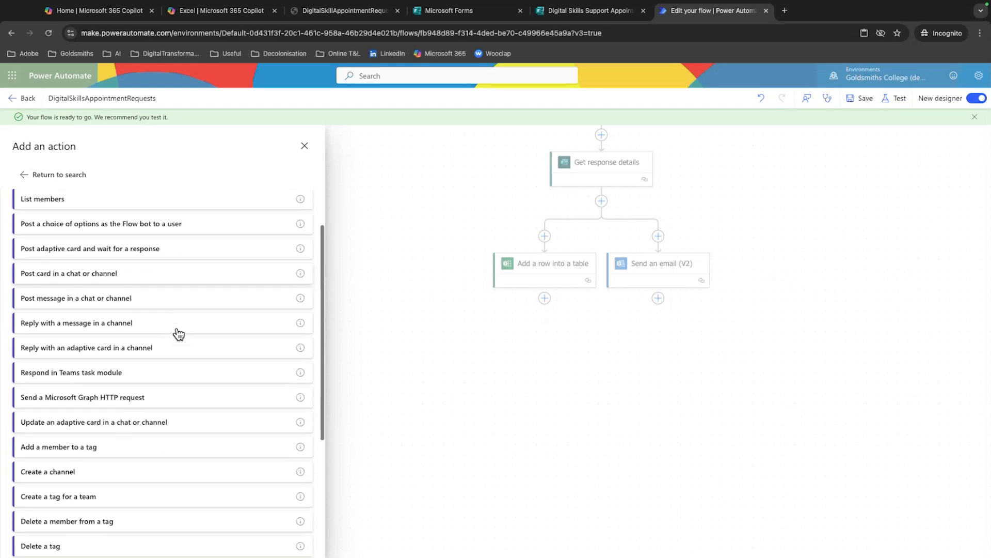
pyautogui.scroll(-4, 180, 335)
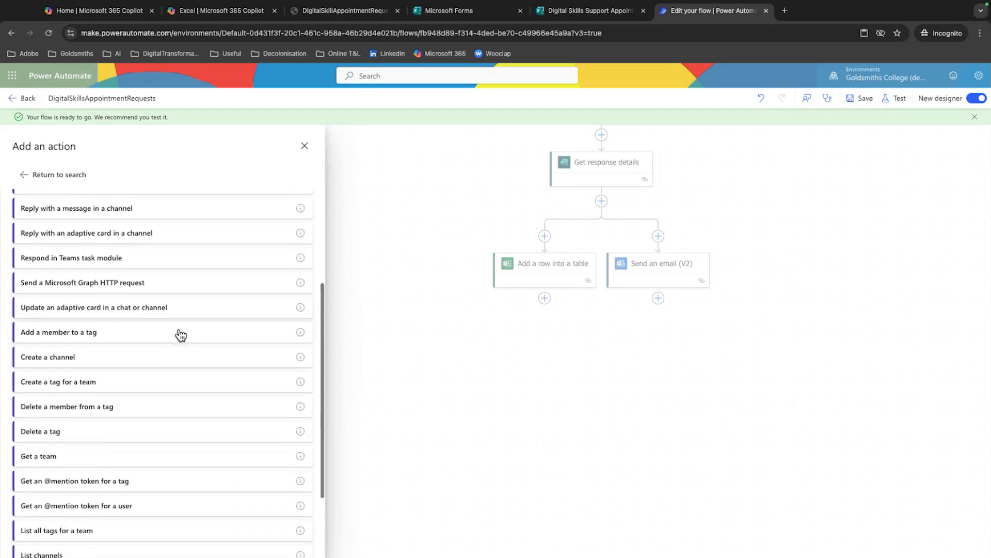
pyautogui.scroll(-4, 179, 334)
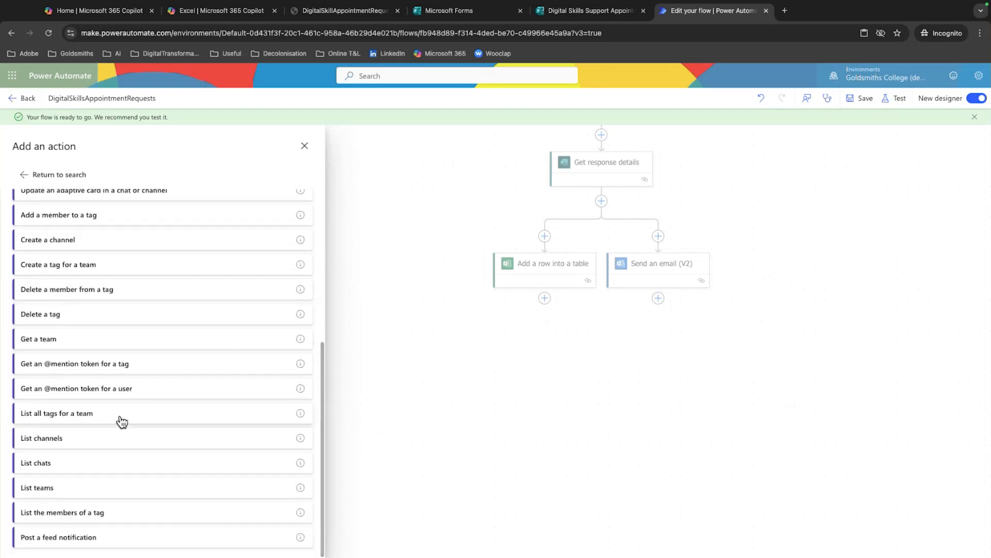
# Add the List channels action using the existing Teams connection and set its Team to Digital Skills Ambassadors
pyautogui.click(93, 442)
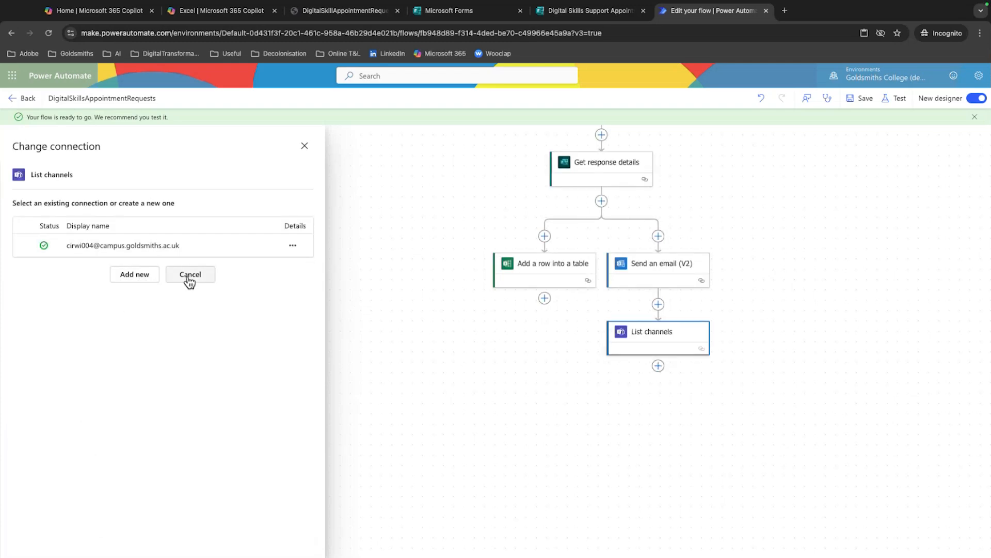
pyautogui.click(22, 248)
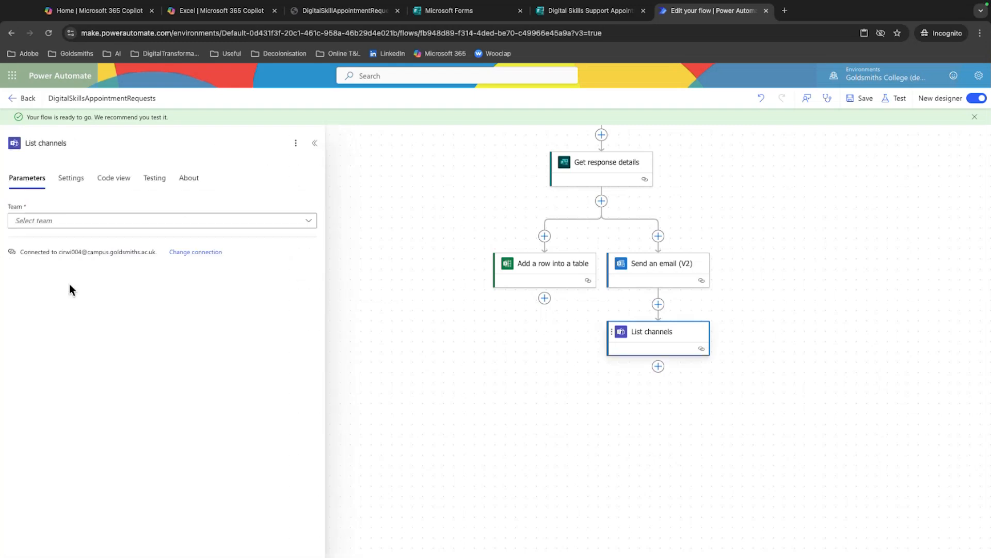
pyautogui.click(82, 225)
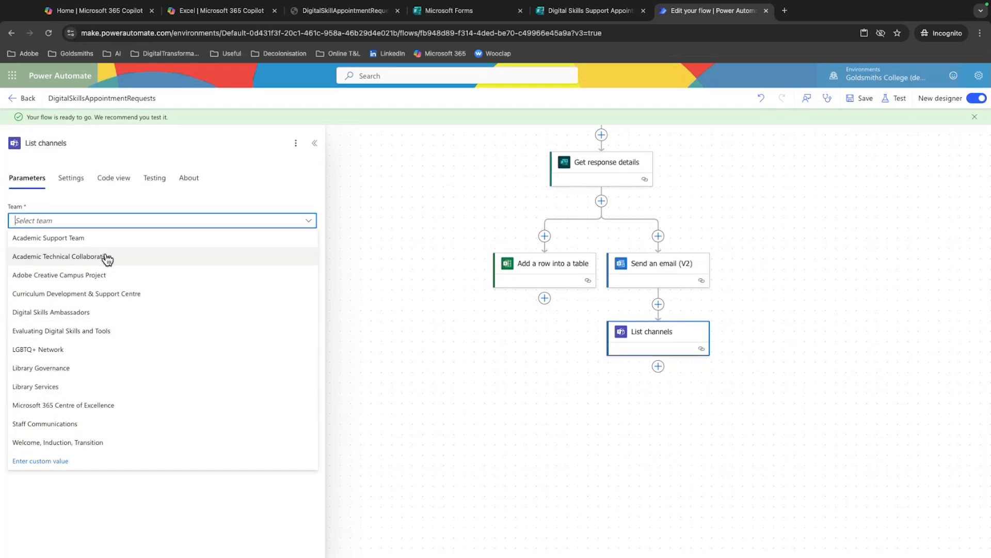
pyautogui.click(75, 313)
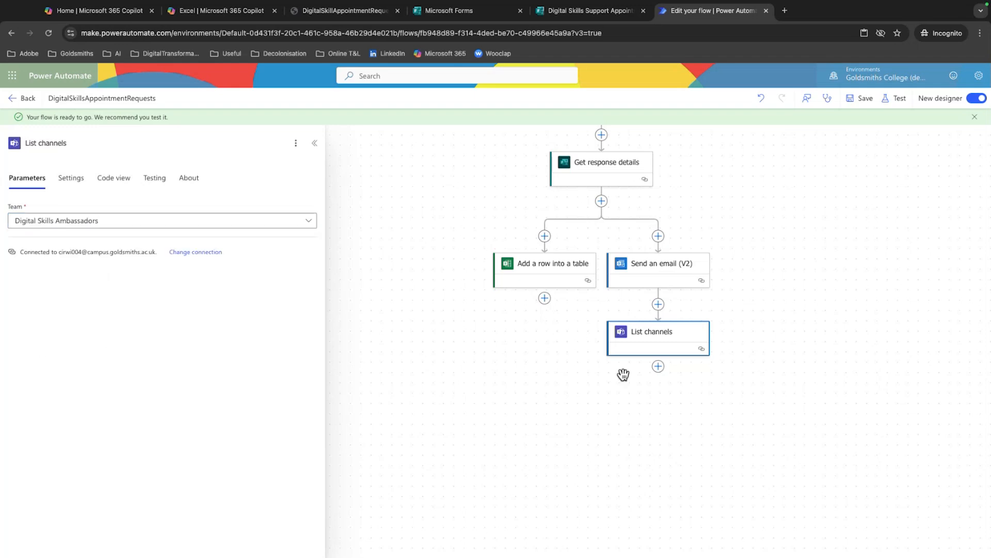
# Add the Microsoft Teams action Post message in a chat or channel after List channels, using the existing Teams connection
pyautogui.click(657, 367)
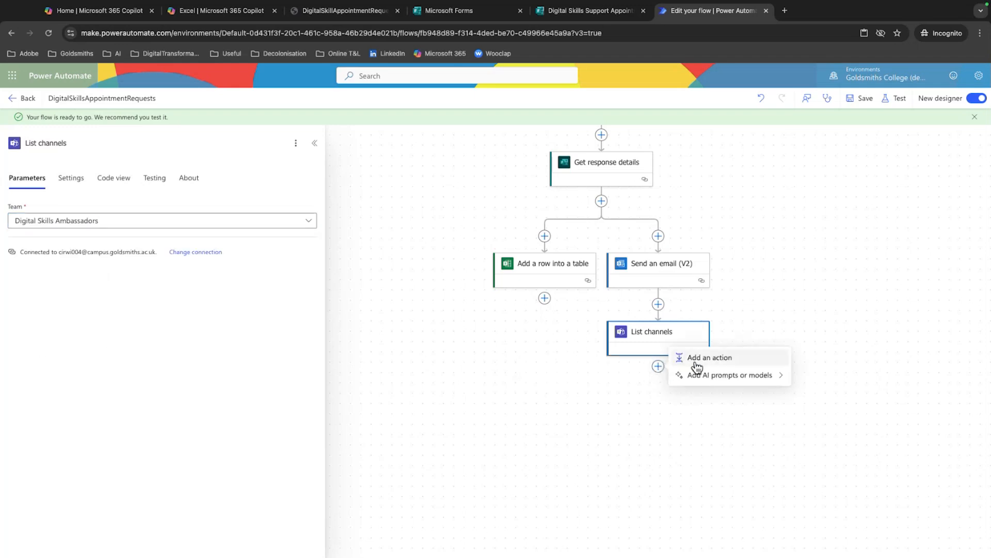
pyautogui.click(695, 361)
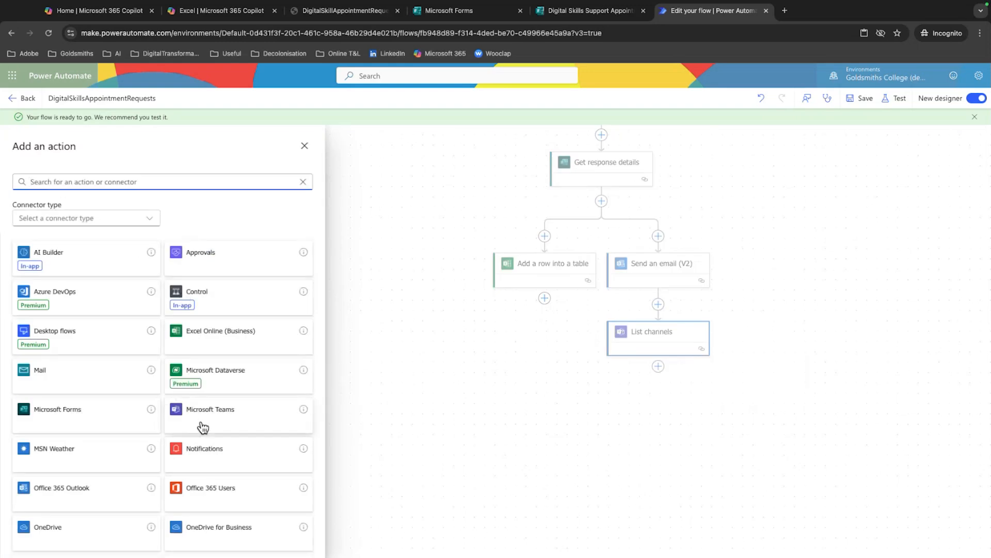
pyautogui.click(254, 421)
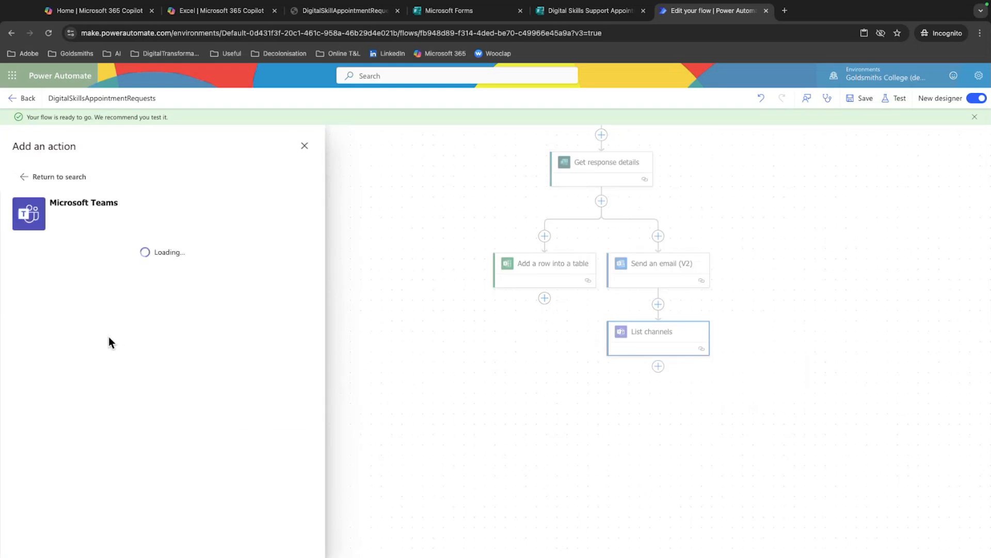
pyautogui.scroll(-4, 115, 335)
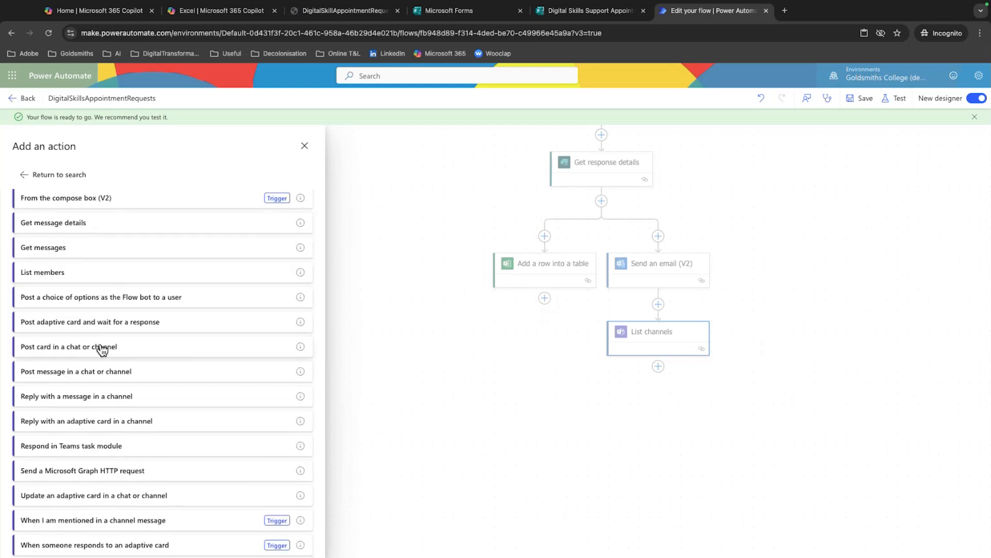
pyautogui.scroll(-1, 103, 341)
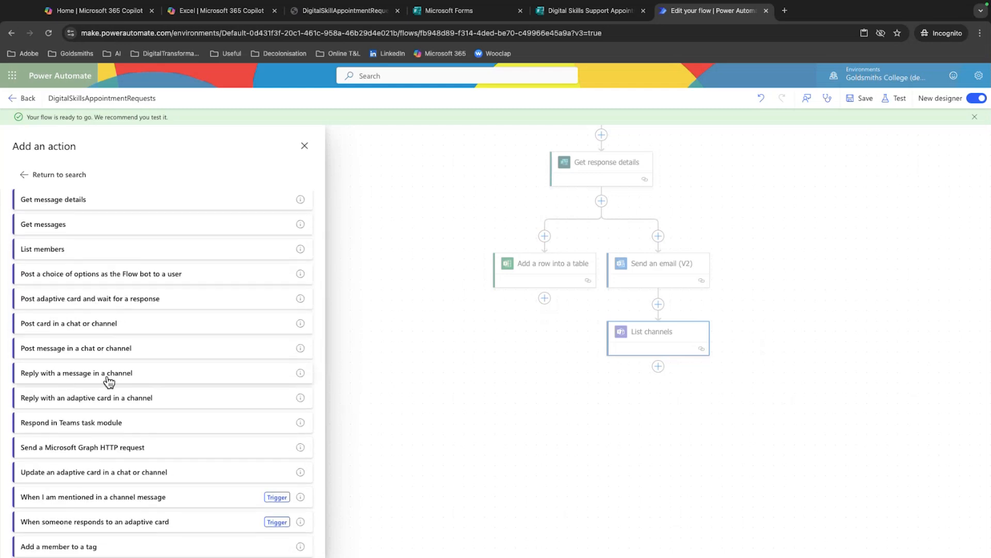
pyautogui.scroll(-1, 118, 379)
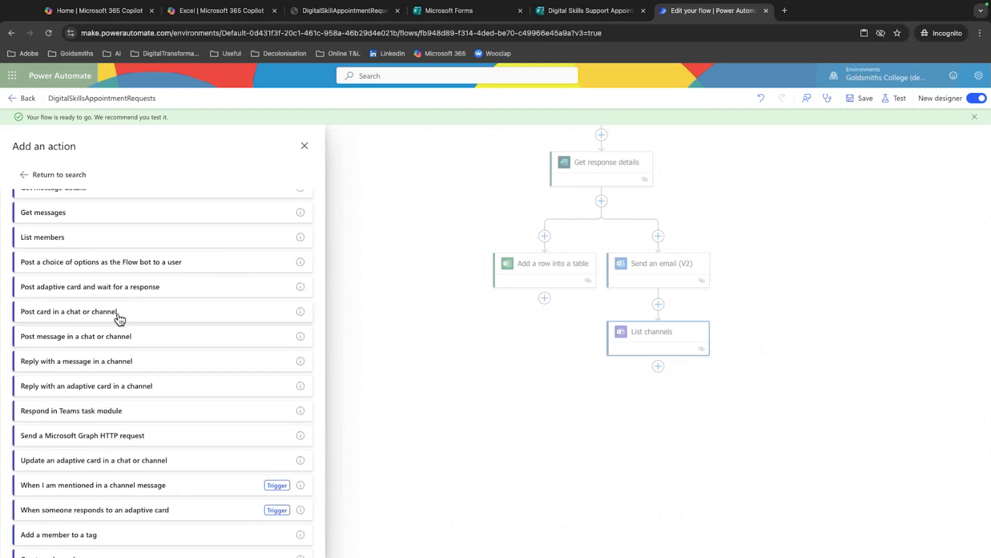
pyautogui.click(122, 338)
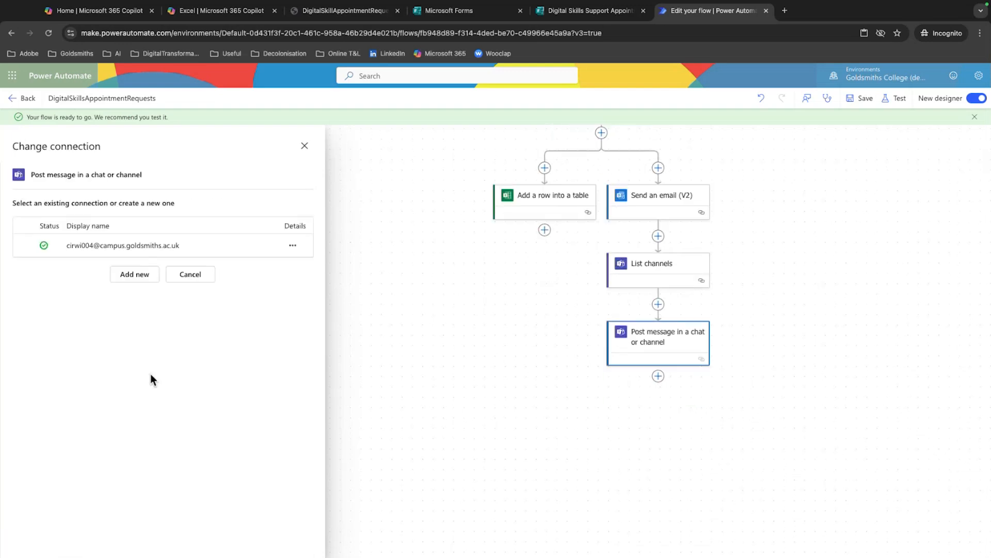
pyautogui.click(26, 245)
# Set the Teams message to post as User in a Channel and reload the action's parameters
pyautogui.click(100, 229)
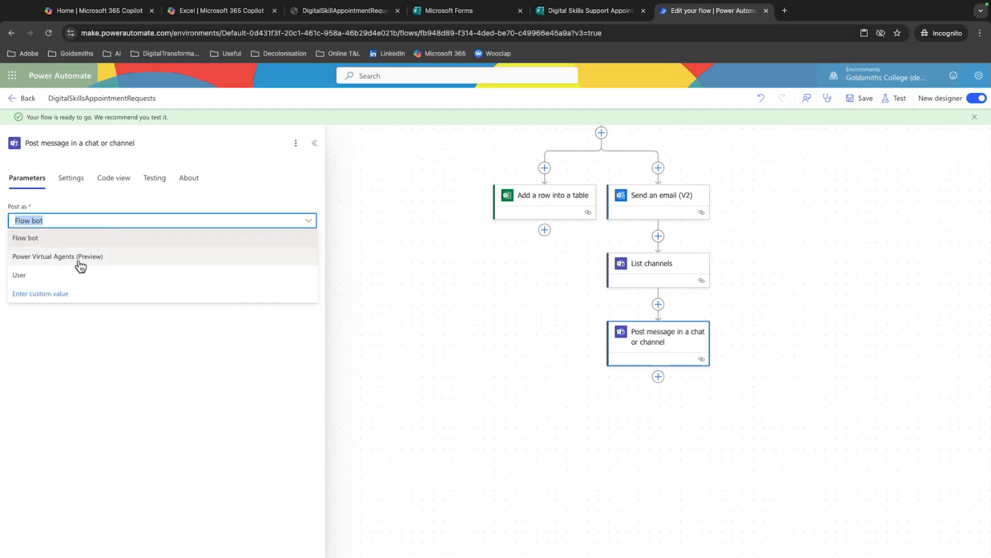
pyautogui.click(66, 273)
pyautogui.click(66, 252)
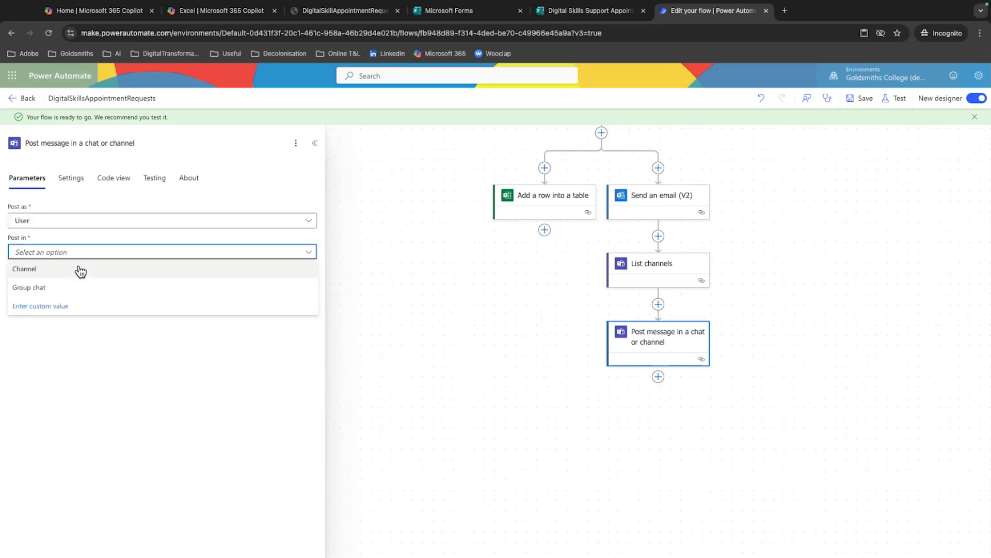
pyautogui.click(76, 273)
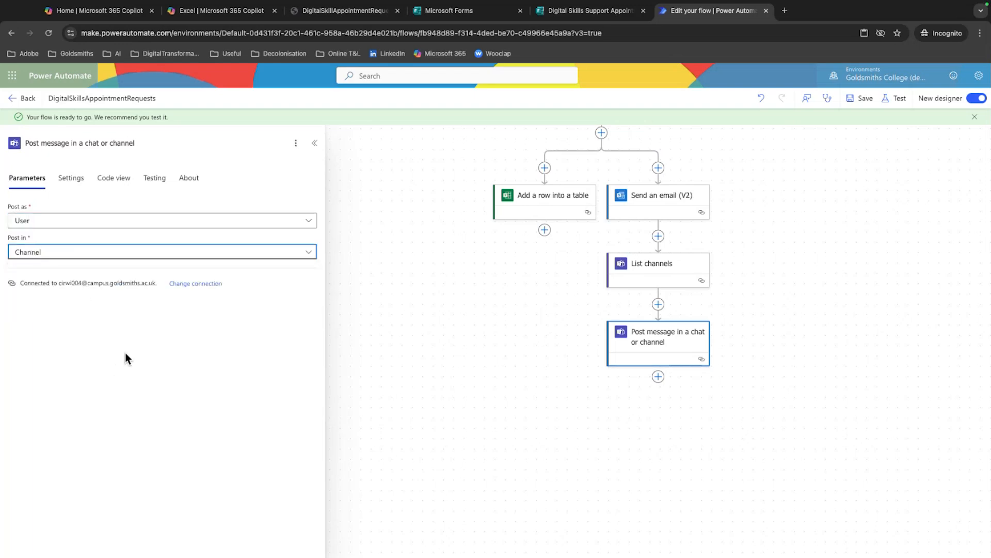
pyautogui.click(84, 185)
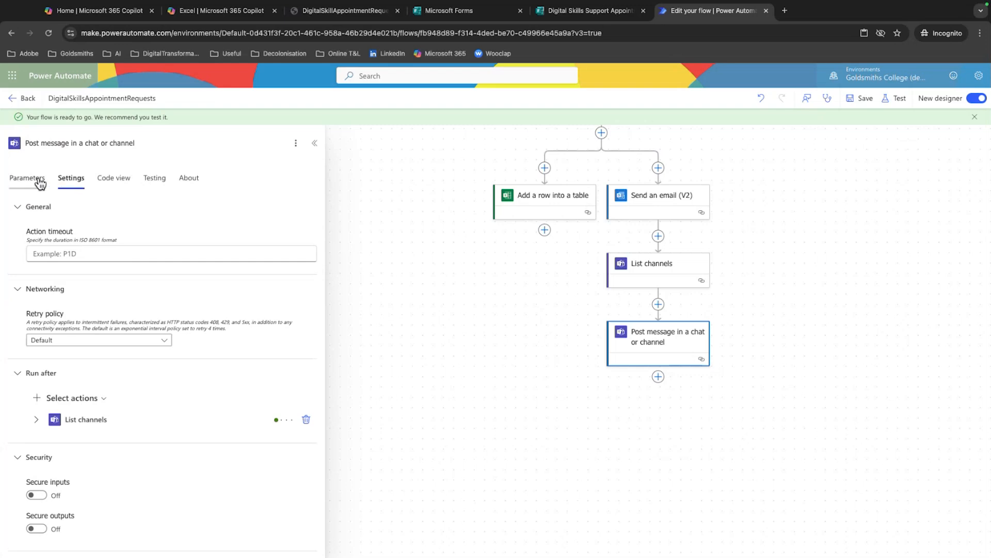
pyautogui.click(39, 182)
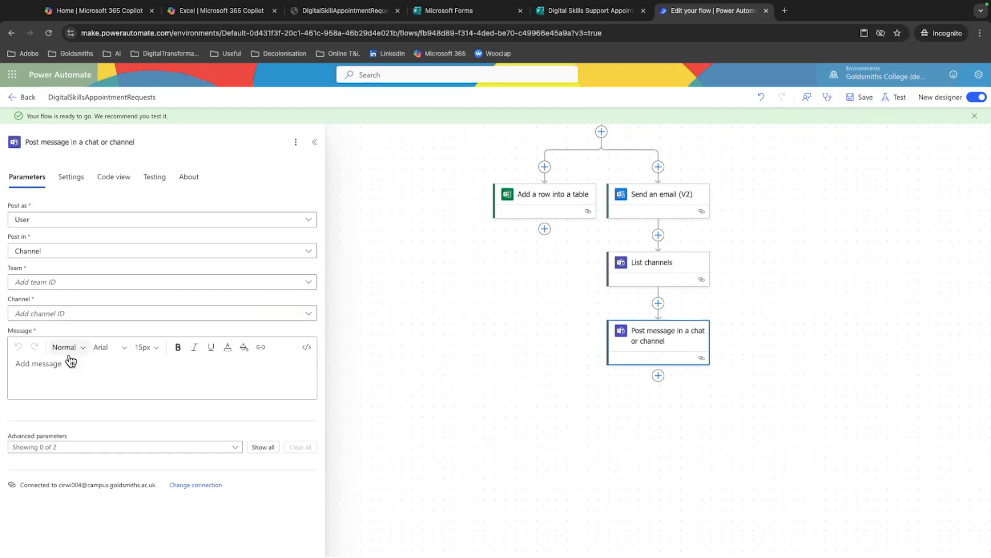
# Set the message's Team to Digital Skills Ambassadors and its Channel to General
pyautogui.click(66, 284)
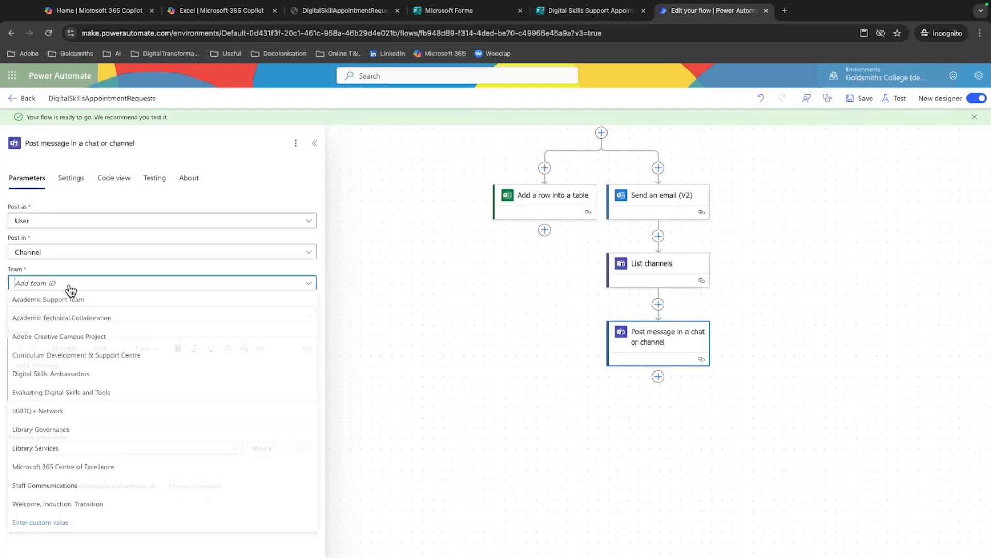
pyautogui.click(112, 375)
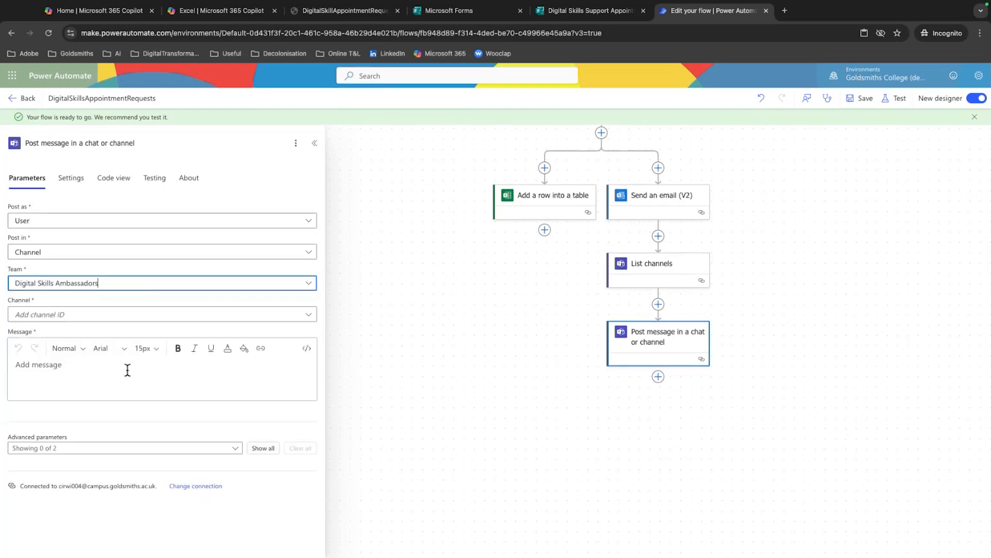
pyautogui.click(100, 316)
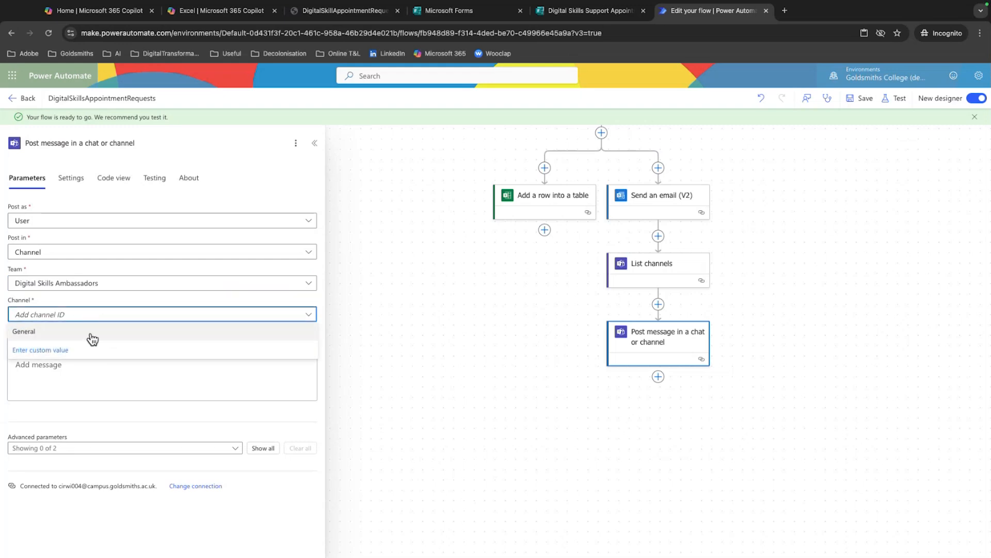
pyautogui.click(90, 334)
# Copy the whole body of the Send an email (V2) action into the Teams message, including its dynamic form fields
pyautogui.click(151, 386)
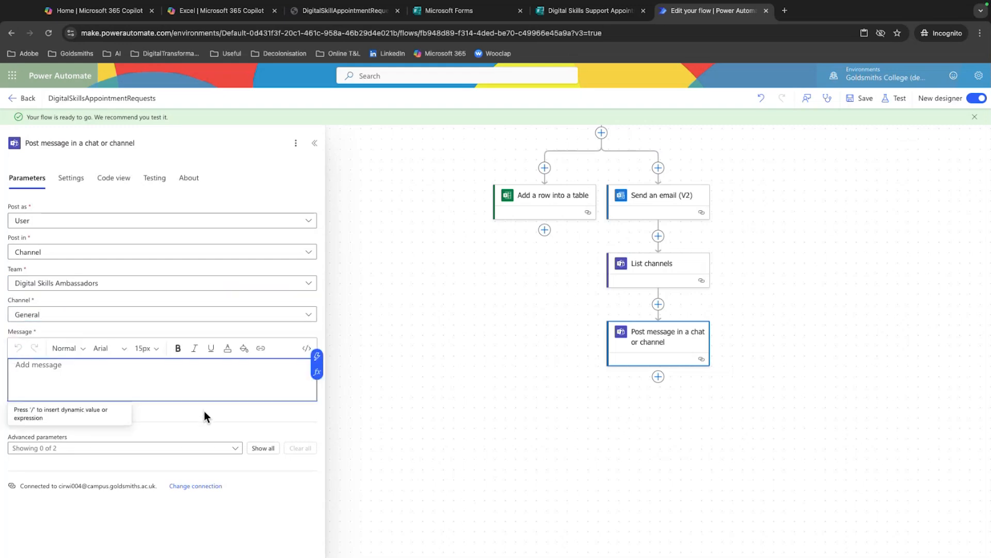
pyautogui.click(651, 207)
pyautogui.moveTo(166, 408); pyautogui.dragTo(4, 314)
pyautogui.hotkey('ctrl', 'c')
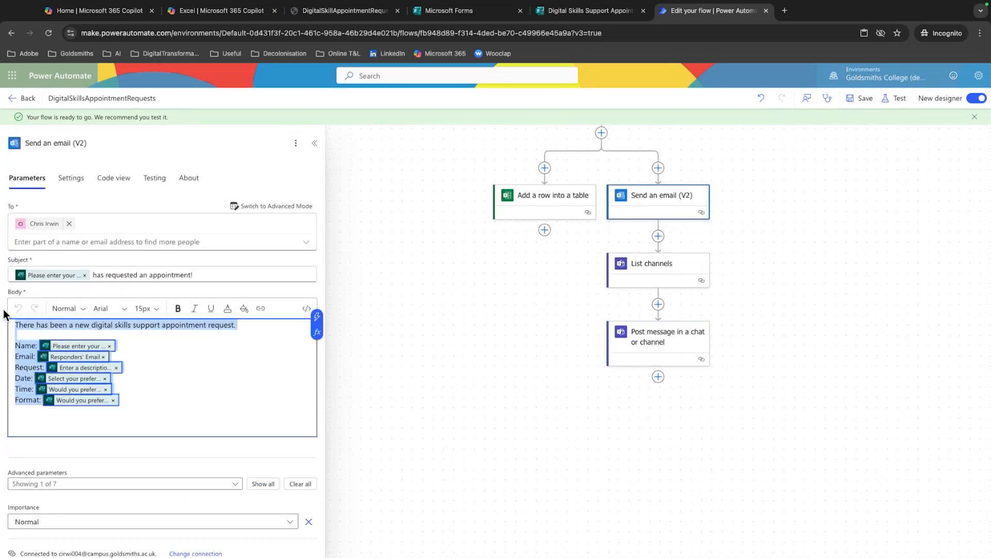
pyautogui.click(682, 340)
pyautogui.click(85, 369)
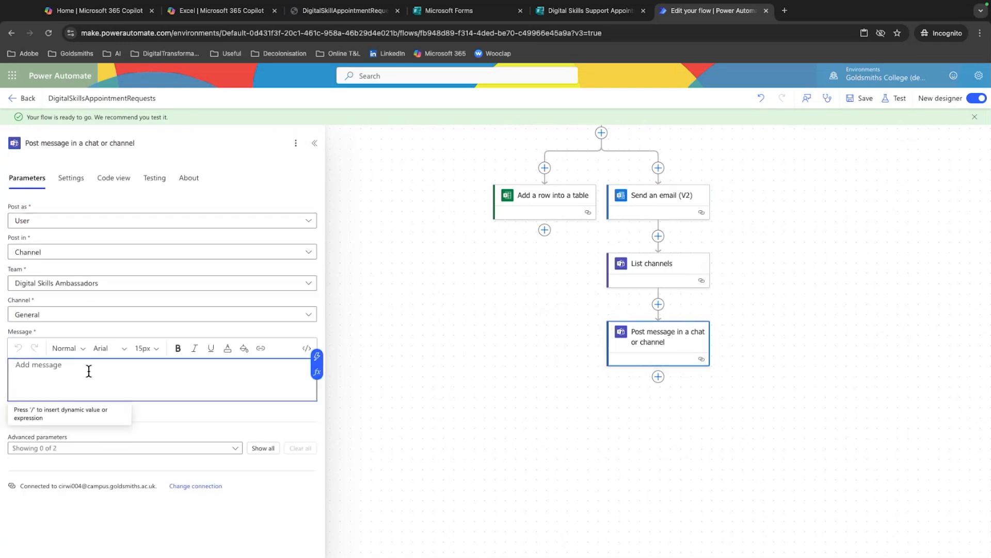
pyautogui.hotkey('ctrl', 'v')
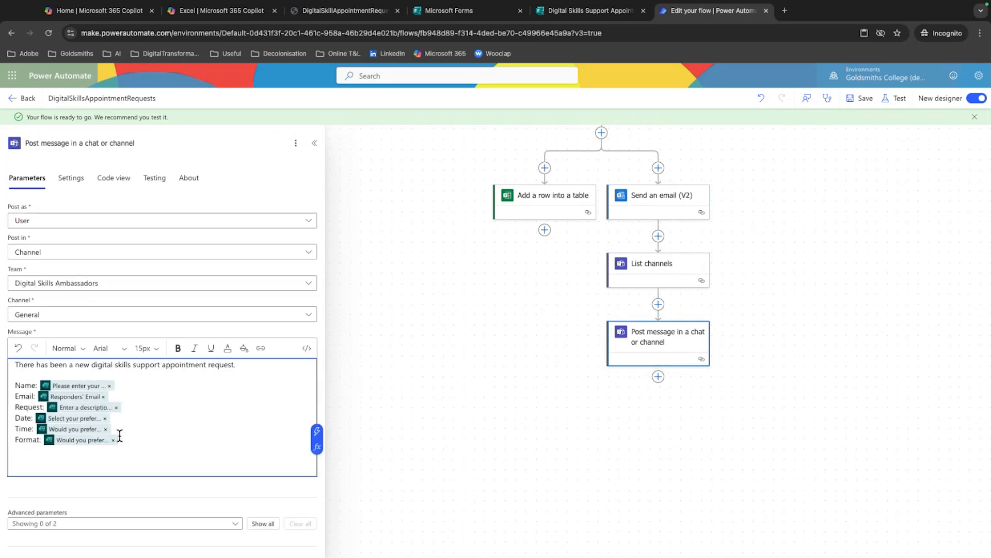
# Delete the Post message in a chat or channel and List channels actions from the flow
pyautogui.rightClick(648, 343)
pyautogui.click(662, 342)
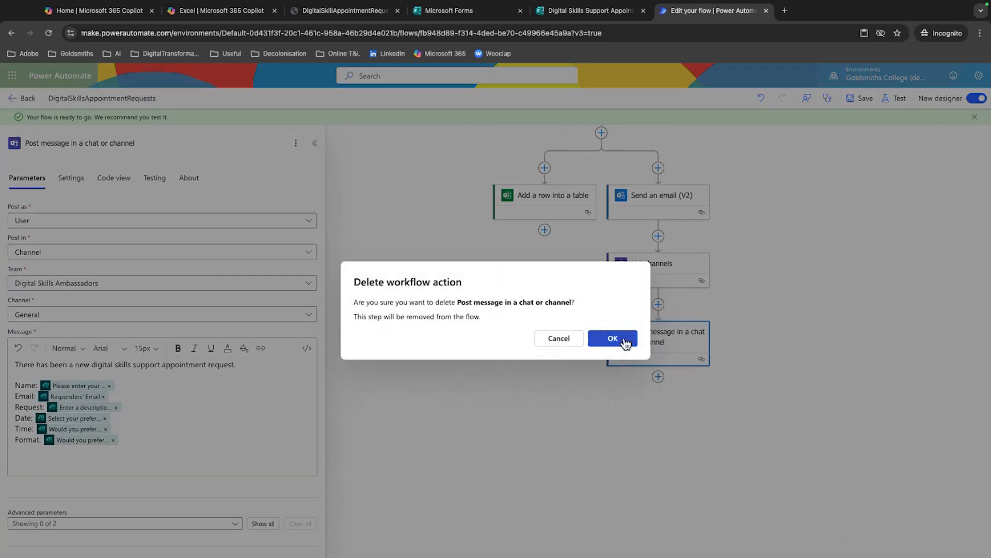
pyautogui.click(612, 338)
pyautogui.click(644, 268)
pyautogui.rightClick(645, 267)
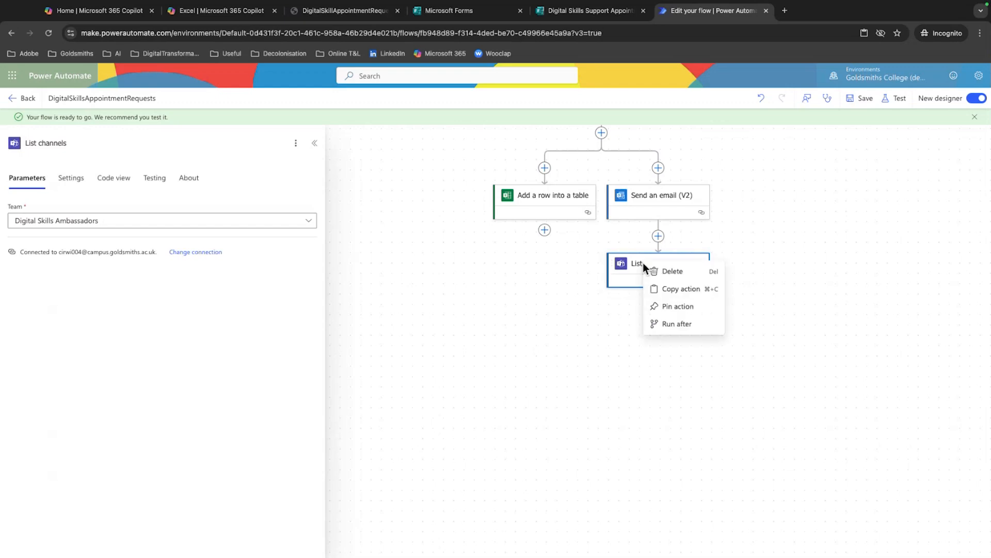
pyautogui.click(693, 274)
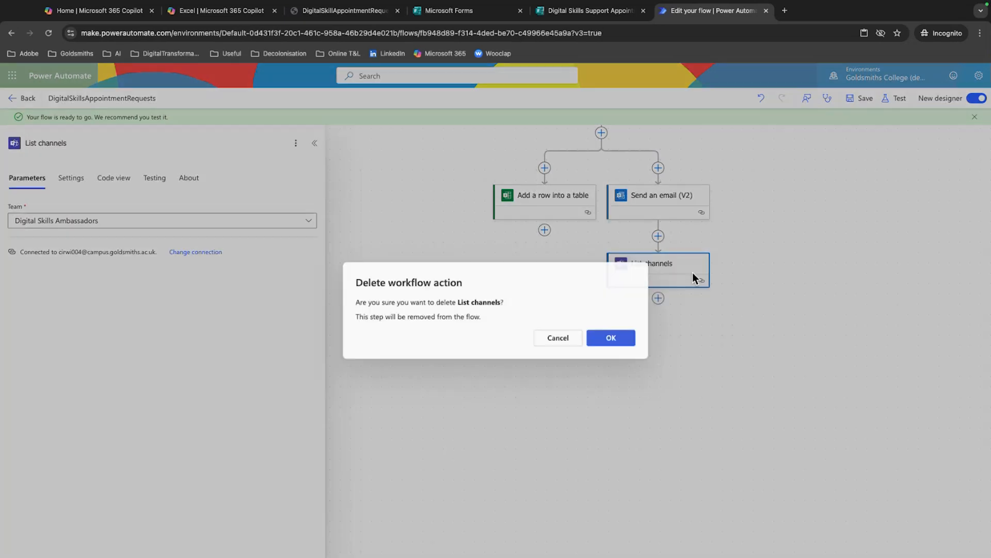
pyautogui.click(610, 339)
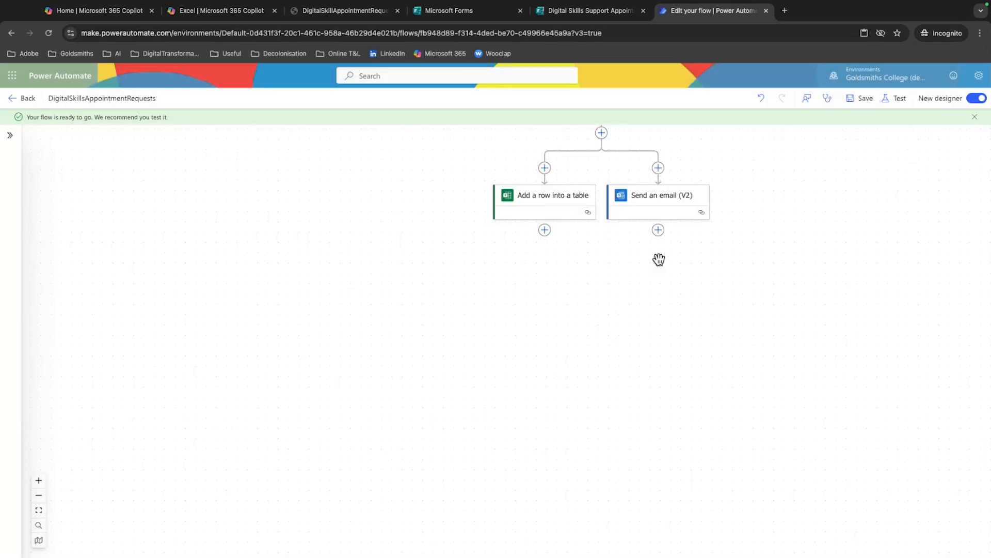
# Add the Teams action Create a chat after Send an email (V2) and enter part of the staff member's user ID as the member
pyautogui.click(657, 230)
pyautogui.click(702, 222)
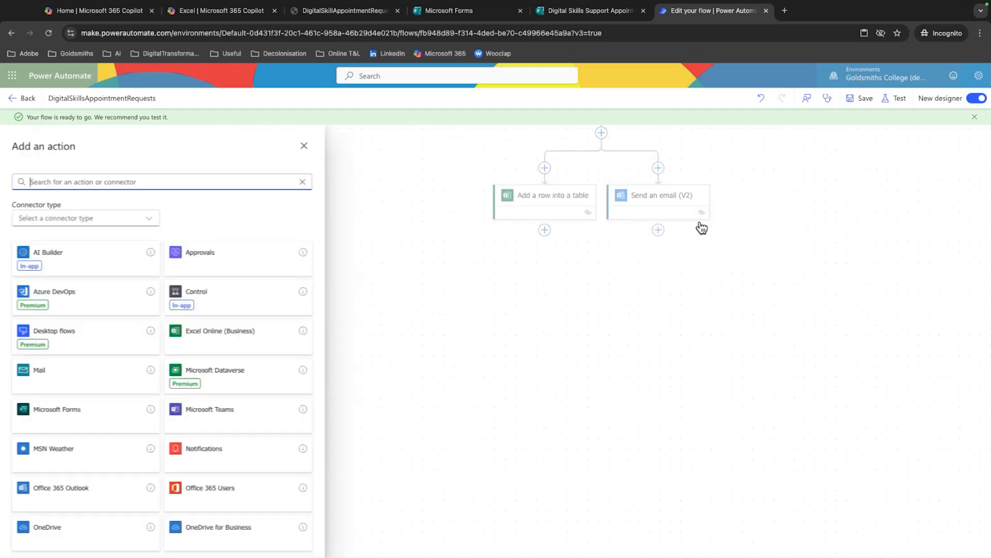
pyautogui.click(250, 410)
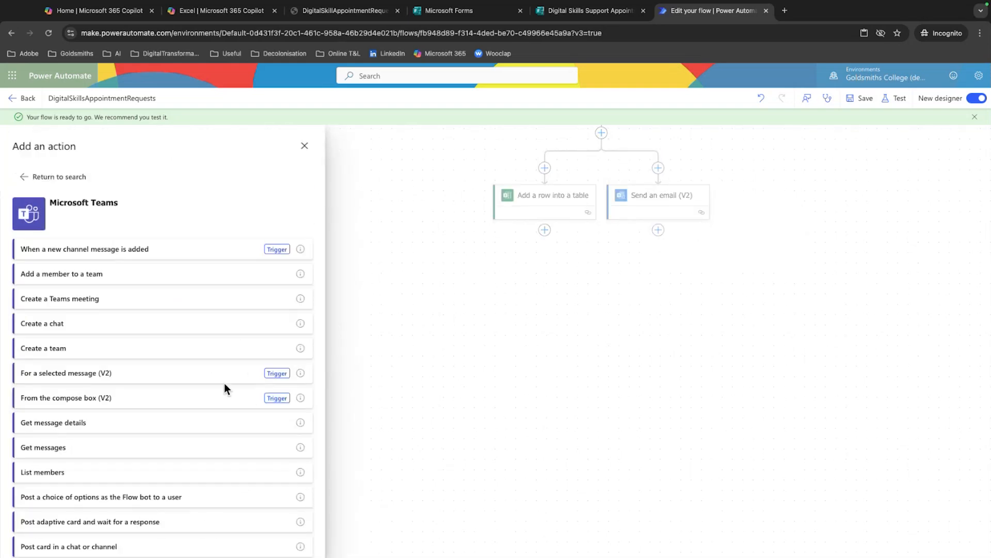
pyautogui.scroll(-1, 223, 390)
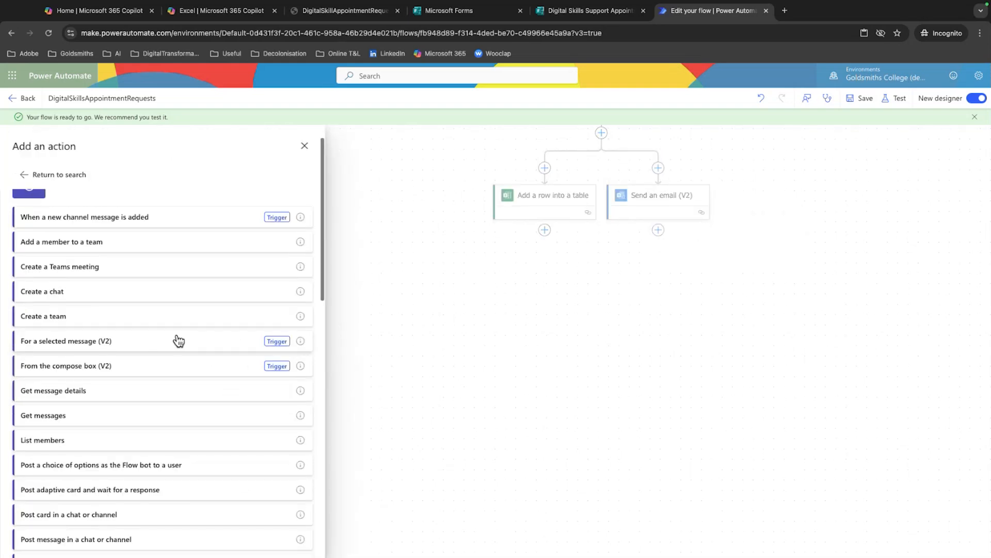
pyautogui.click(67, 292)
pyautogui.click(22, 253)
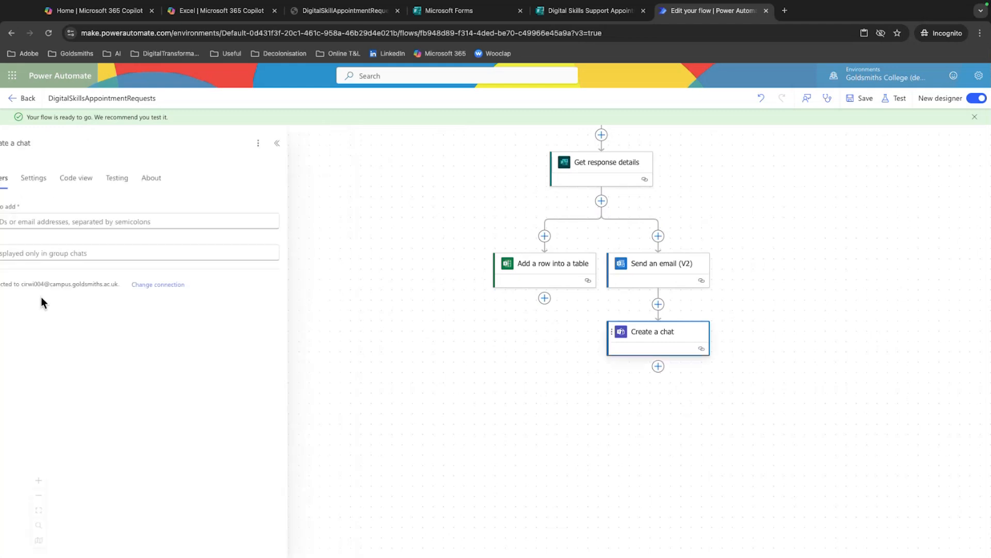
pyautogui.click(63, 223)
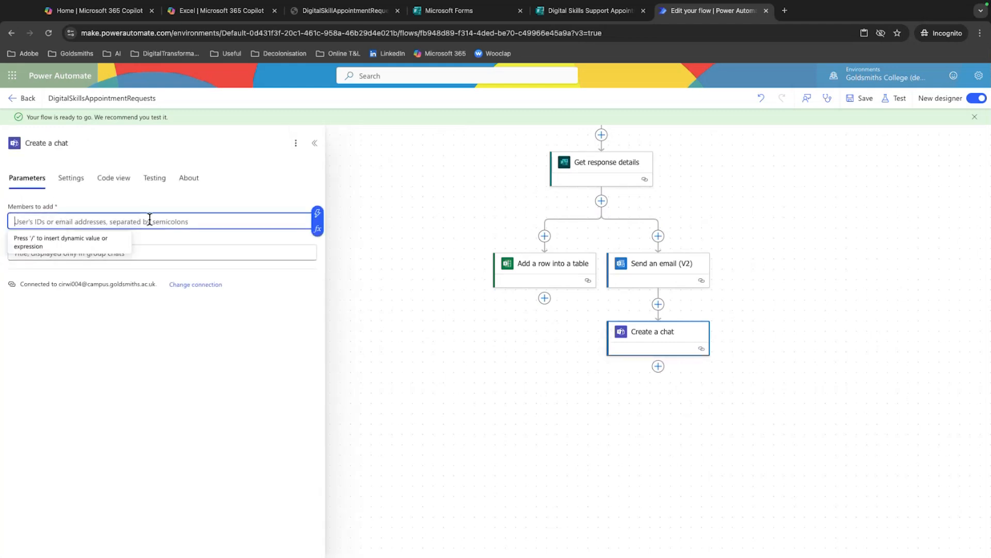
pyautogui.write('chris')
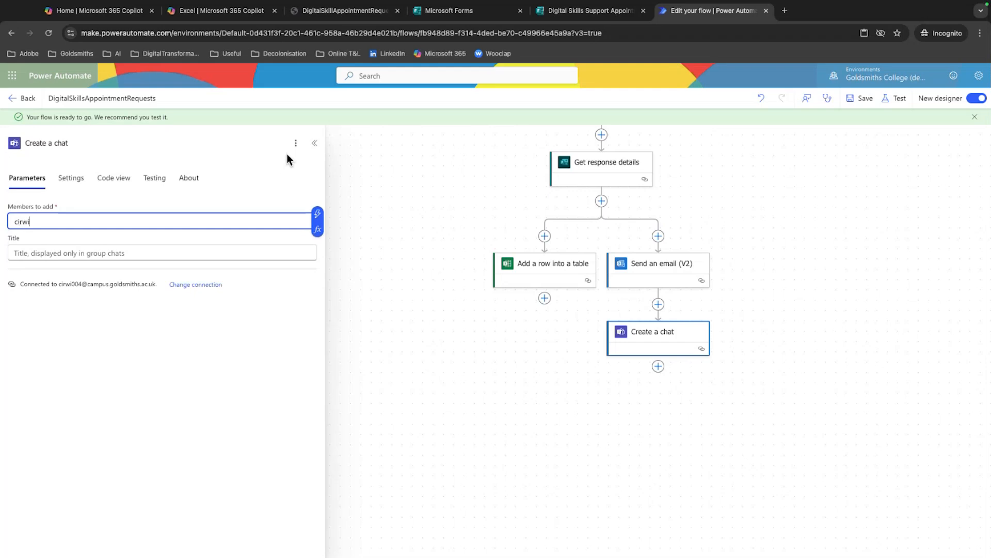
# Delete the Create a chat action from the flow
pyautogui.click(682, 339)
pyautogui.rightClick(670, 333)
pyautogui.click(697, 341)
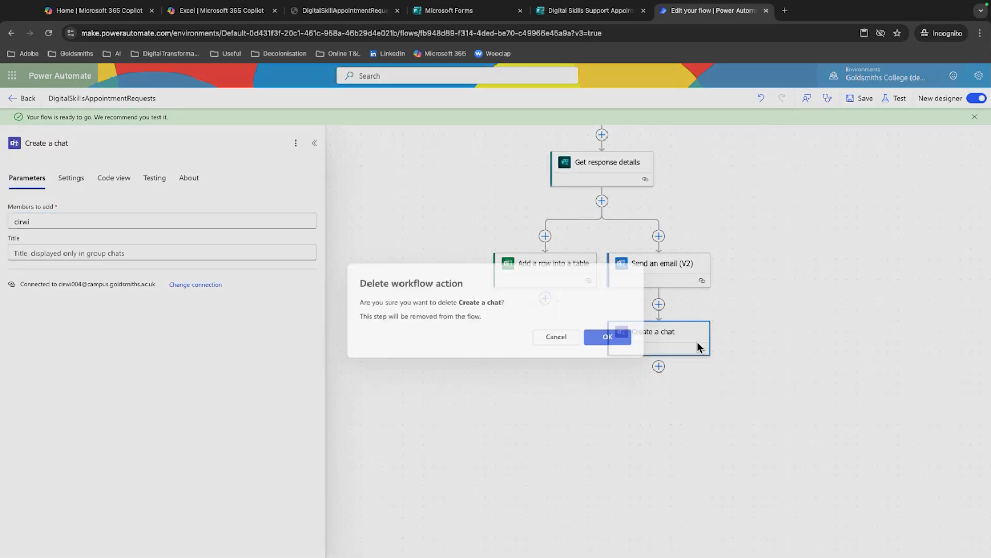
pyautogui.click(633, 337)
pyautogui.click(659, 298)
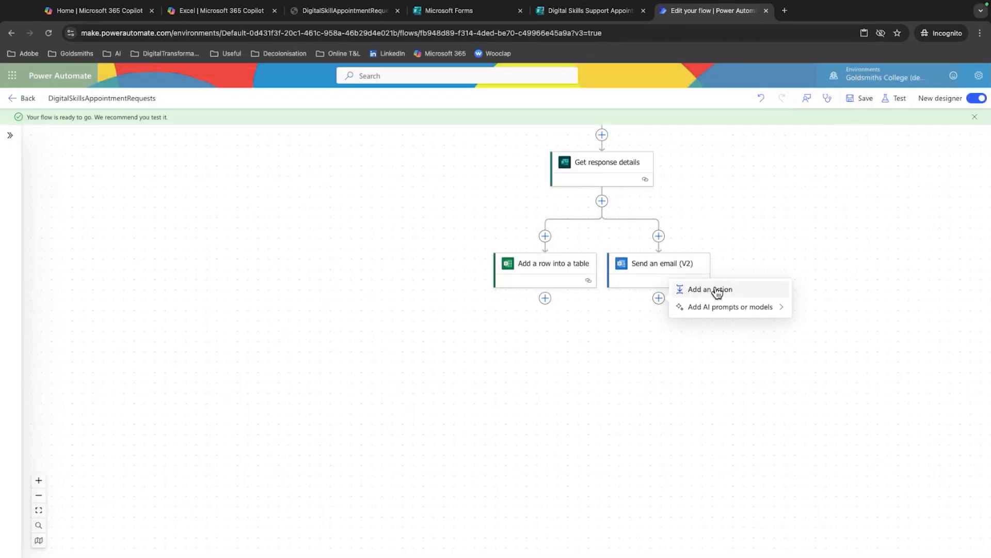
pyautogui.click(717, 291)
pyautogui.scroll(-1, 263, 389)
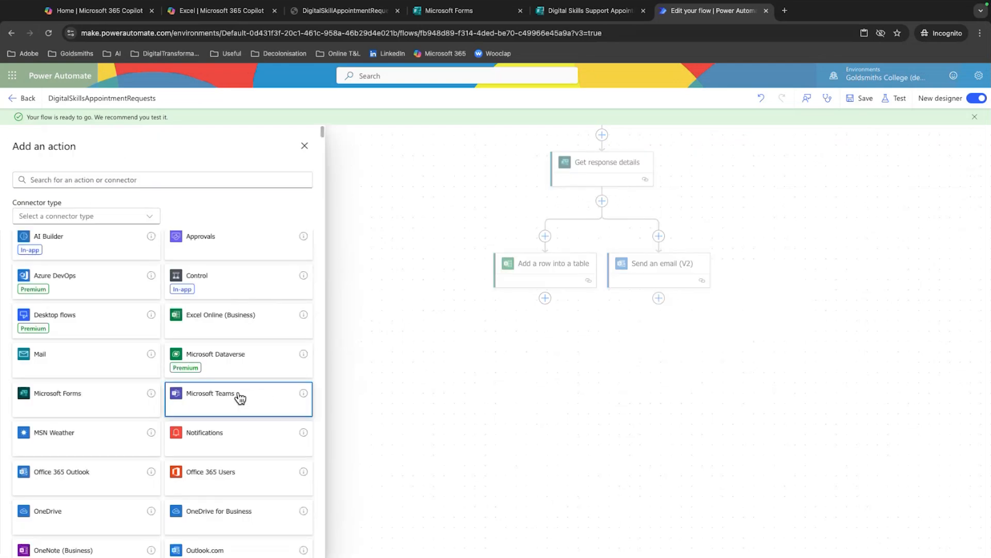
pyautogui.click(240, 398)
pyautogui.scroll(-2, 71, 368)
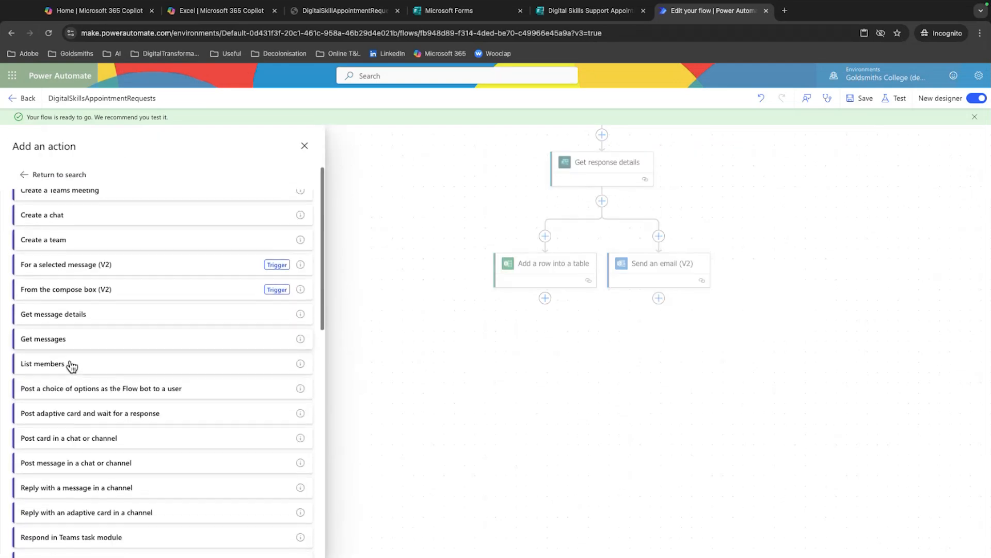
pyautogui.scroll(-3, 71, 361)
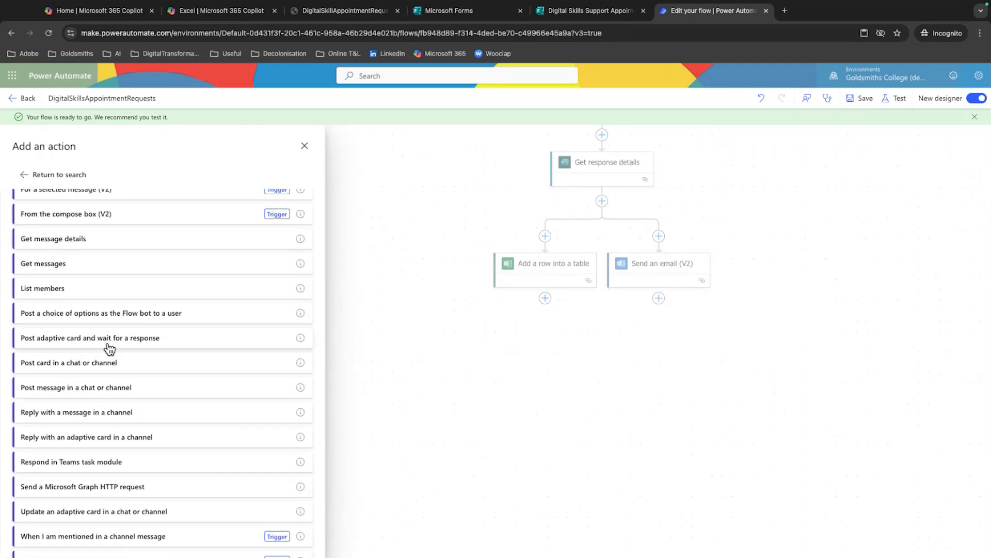
pyautogui.scroll(-1, 109, 349)
pyautogui.click(106, 355)
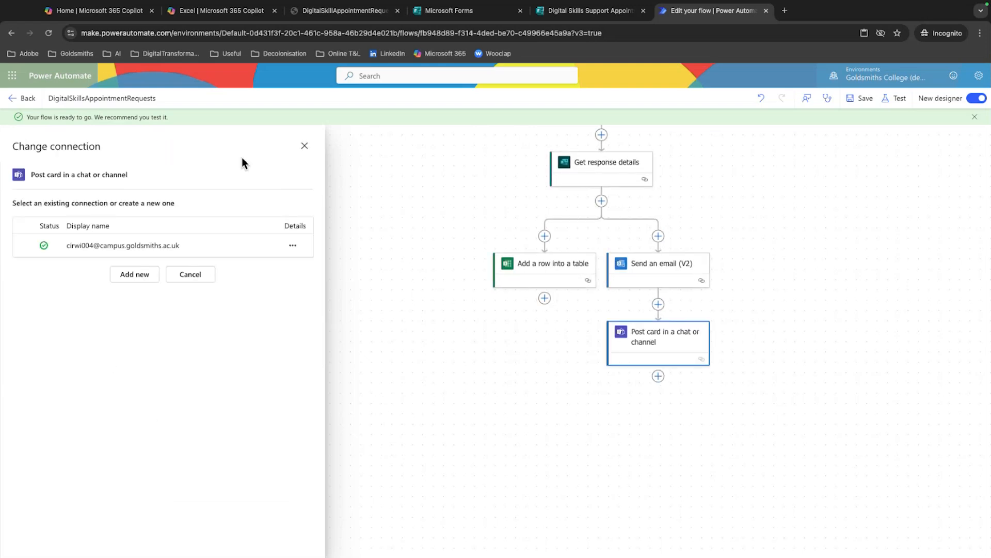
pyautogui.rightClick(670, 334)
pyautogui.click(701, 345)
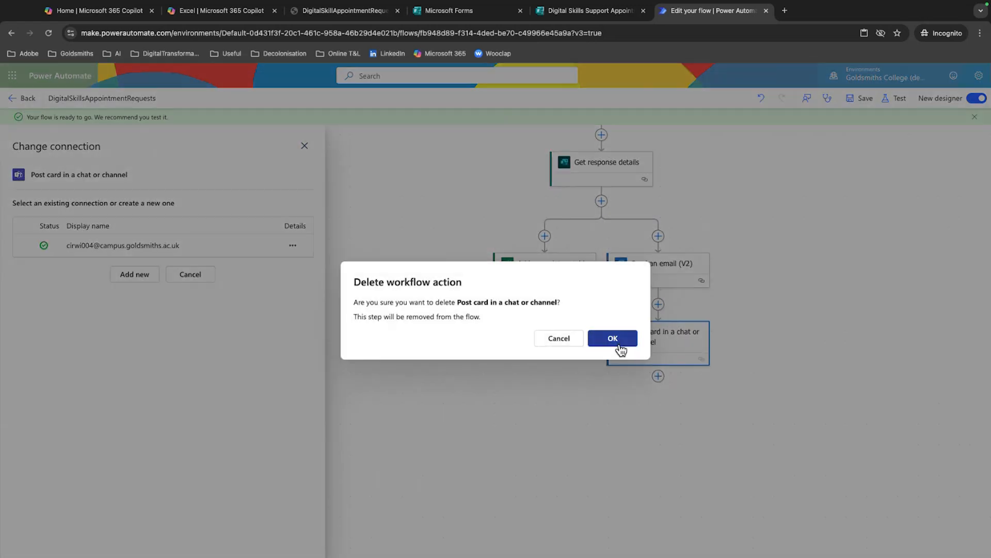
pyautogui.click(620, 344)
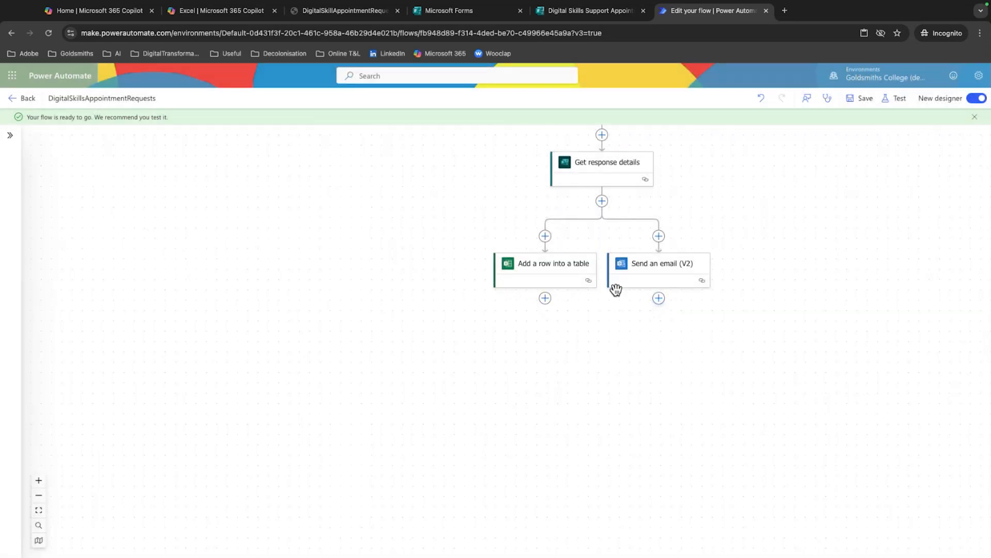
# Add the Teams action Post message in a chat or channel after Send an email (V2), using the existing connection
pyautogui.click(658, 298)
pyautogui.click(704, 291)
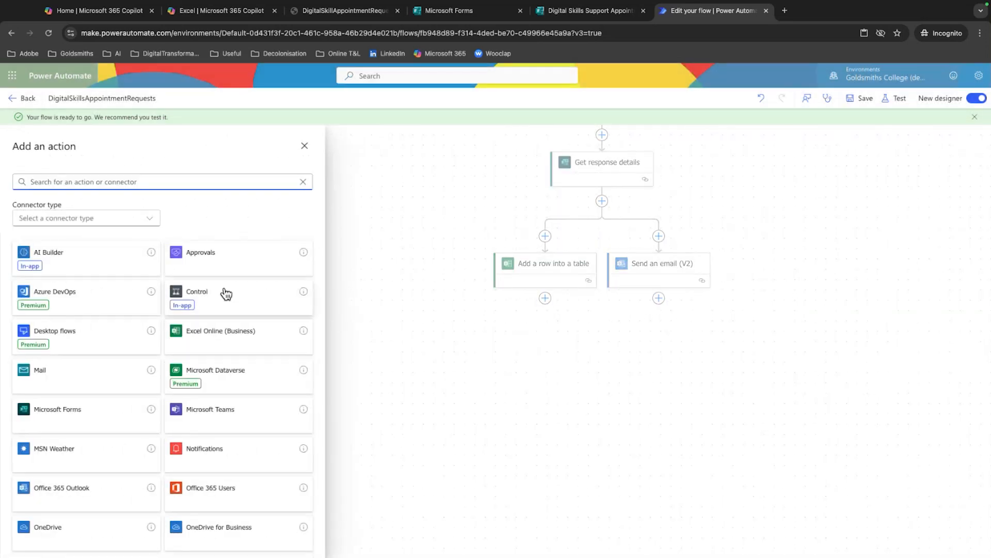
pyautogui.click(238, 428)
pyautogui.scroll(-5, 118, 372)
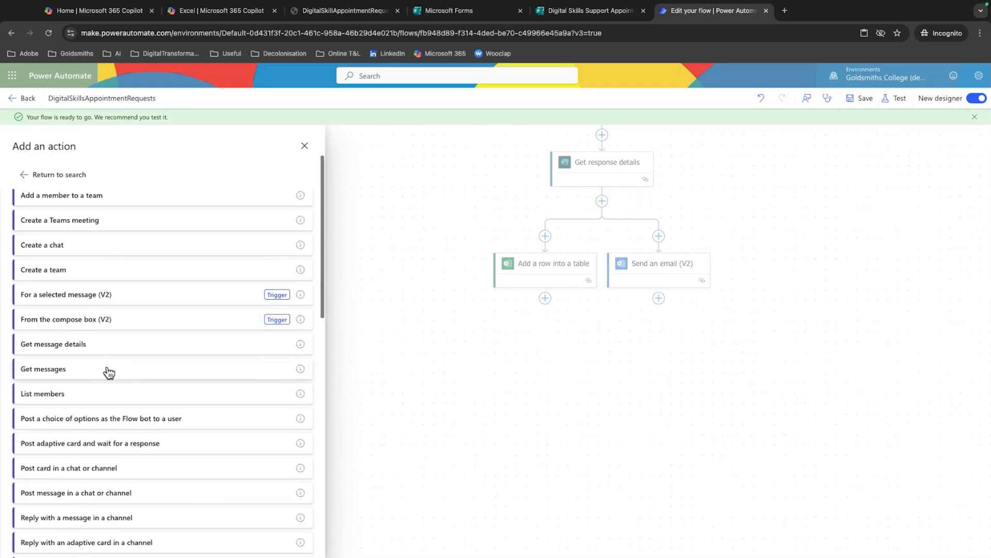
pyautogui.scroll(-3, 105, 369)
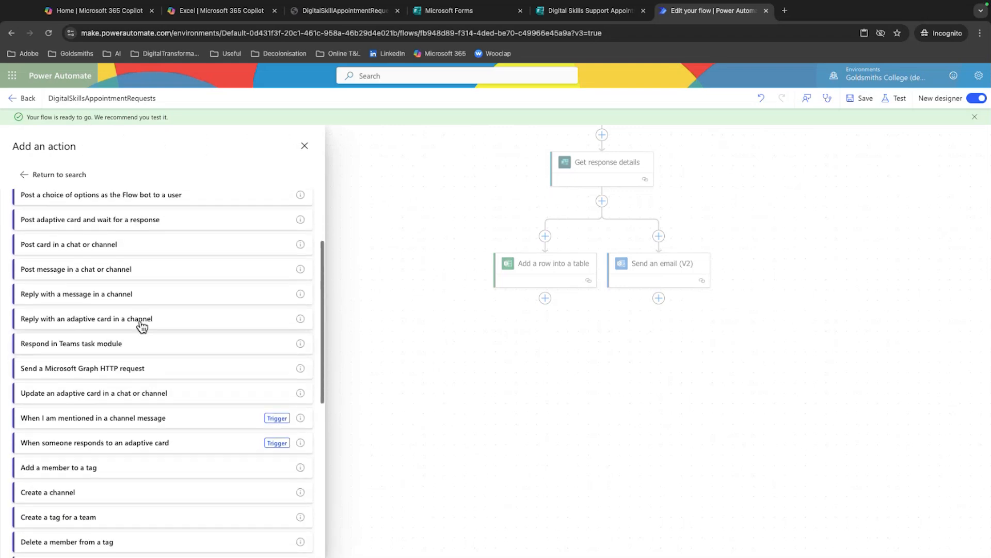
pyautogui.click(130, 277)
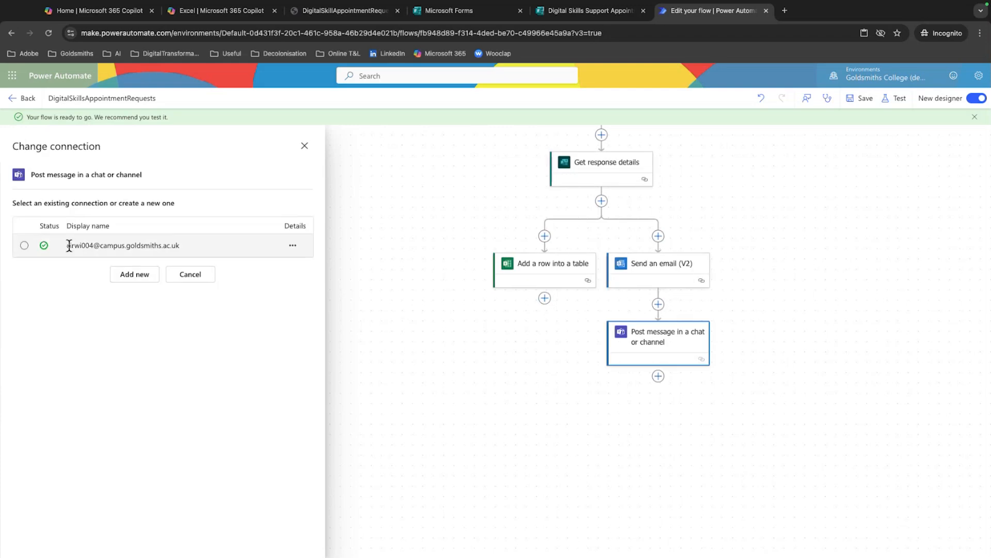
pyautogui.click(24, 245)
# Set the Teams message to post as Flow bot in Chat with Flow bot
pyautogui.click(37, 222)
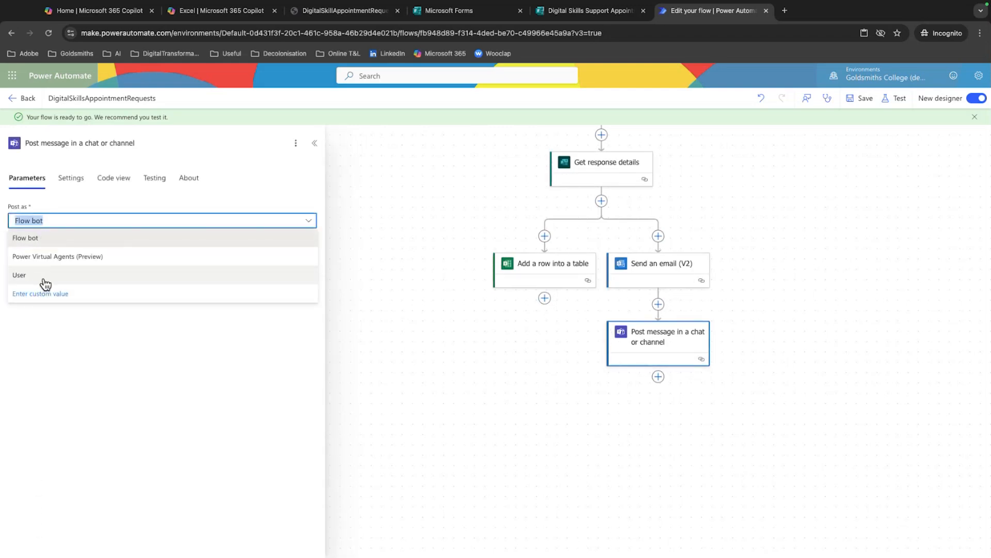
pyautogui.click(44, 238)
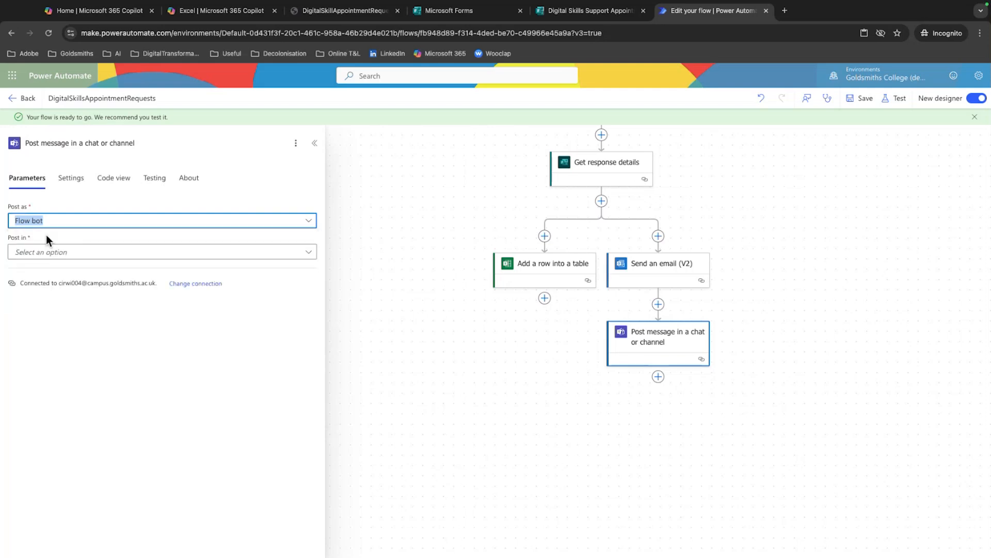
pyautogui.click(49, 224)
pyautogui.click(47, 238)
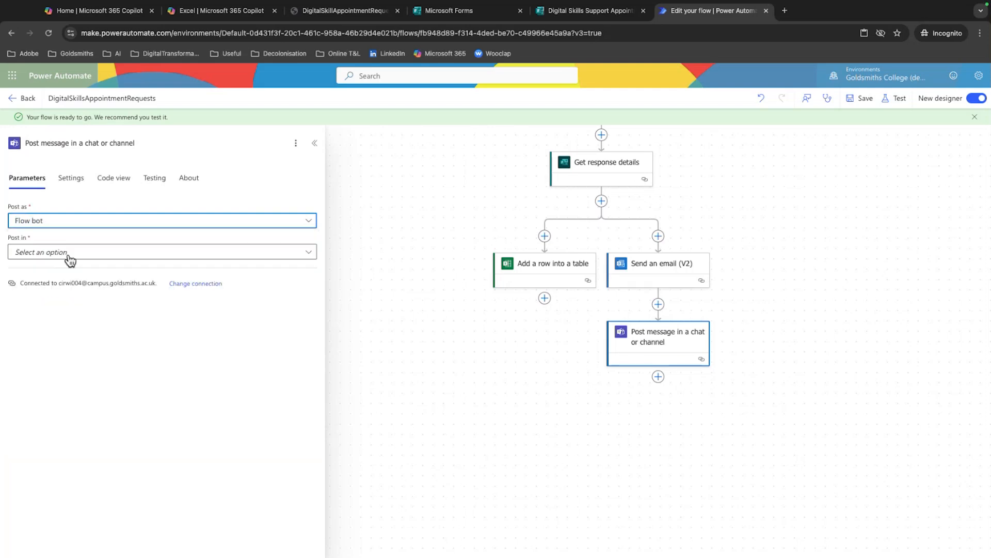
pyautogui.click(69, 255)
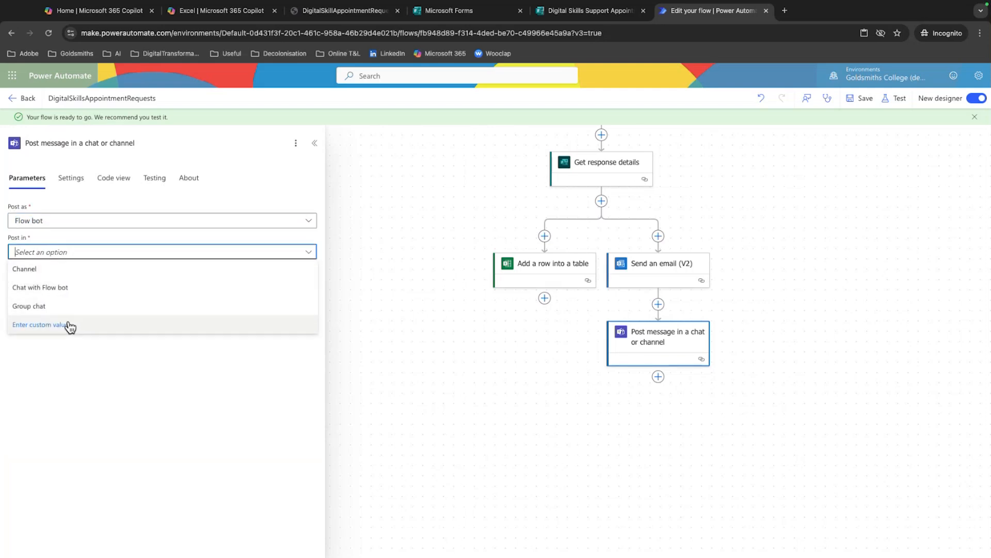
pyautogui.click(61, 289)
# Choose the staff member as the message recipient and paste the copied email body with its dynamic form fields as the message
pyautogui.click(73, 285)
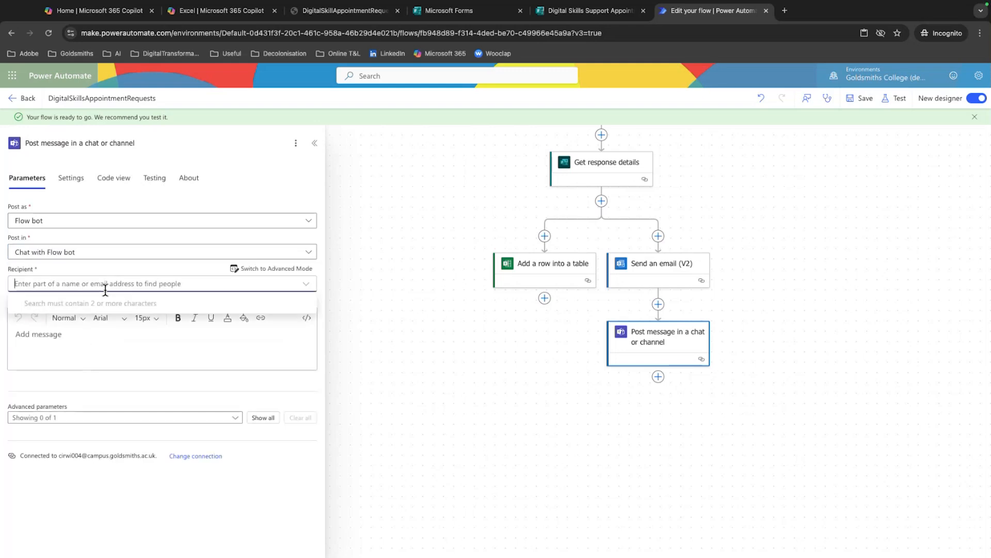
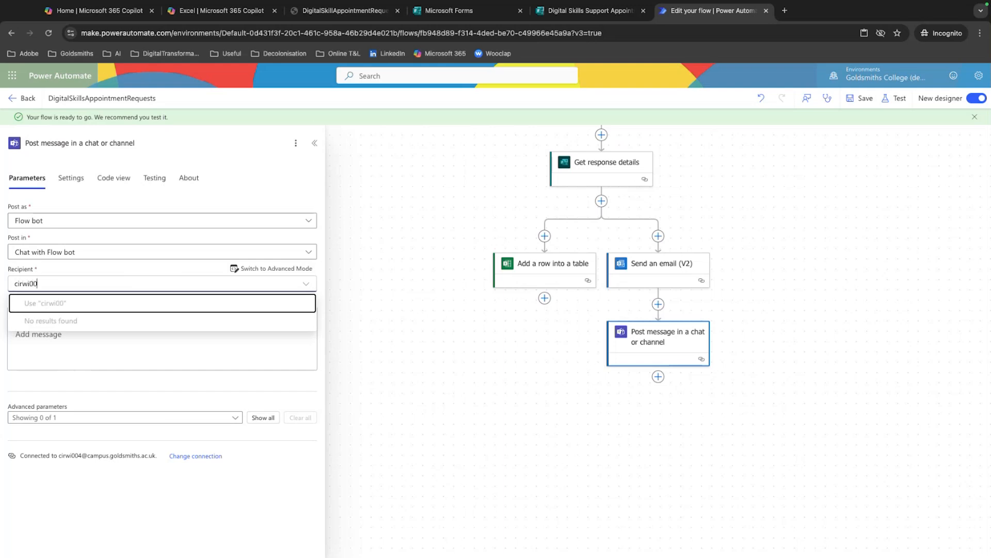
pyautogui.click(45, 404)
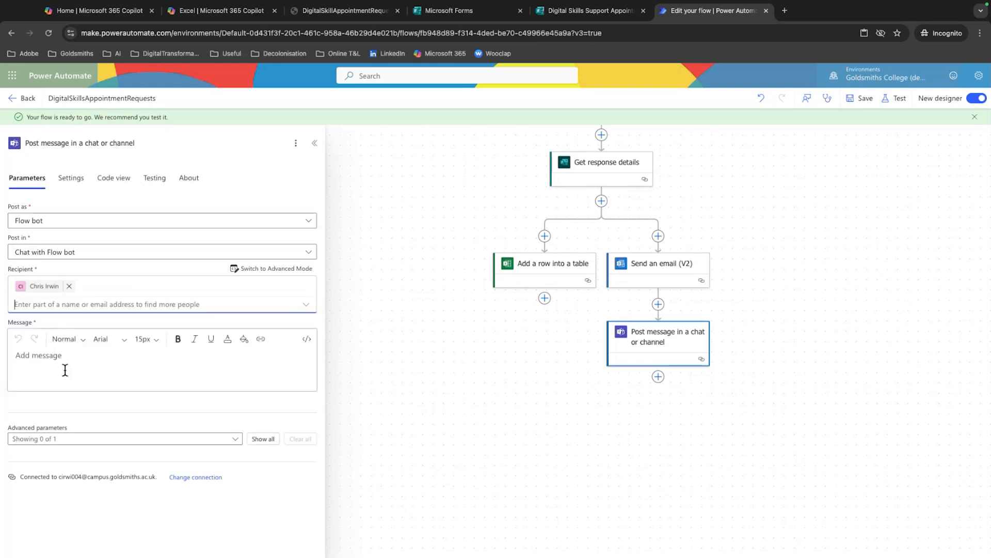
pyautogui.click(67, 364)
pyautogui.write("There has been a new digital skills support appointment request.  Name: Please enter your ... Email: Responders' Email Request: Enter a descriptio... Date: Select your prefer... Time: Would you prefer... Format: Would you prefer...")
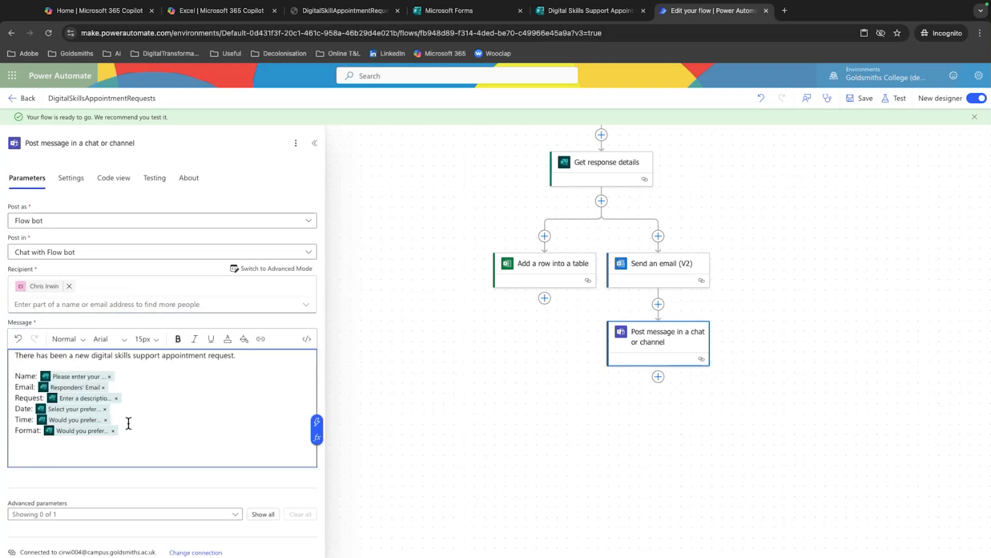
# Show all advanced parameters of the Teams message action, save the flow and collapse the action's settings
pyautogui.scroll(-1, 132, 431)
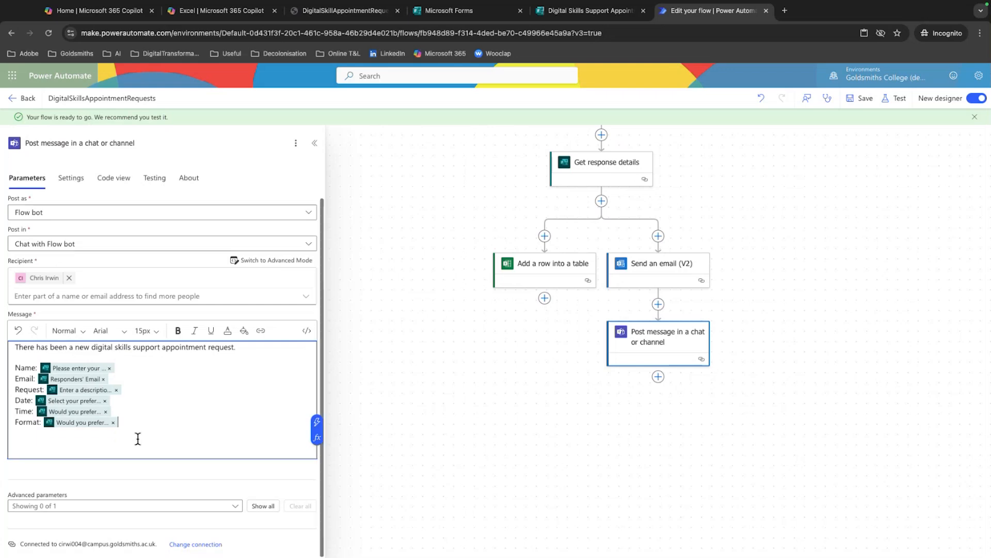
pyautogui.click(264, 506)
pyautogui.scroll(-1, 126, 460)
pyautogui.scroll(2, 124, 459)
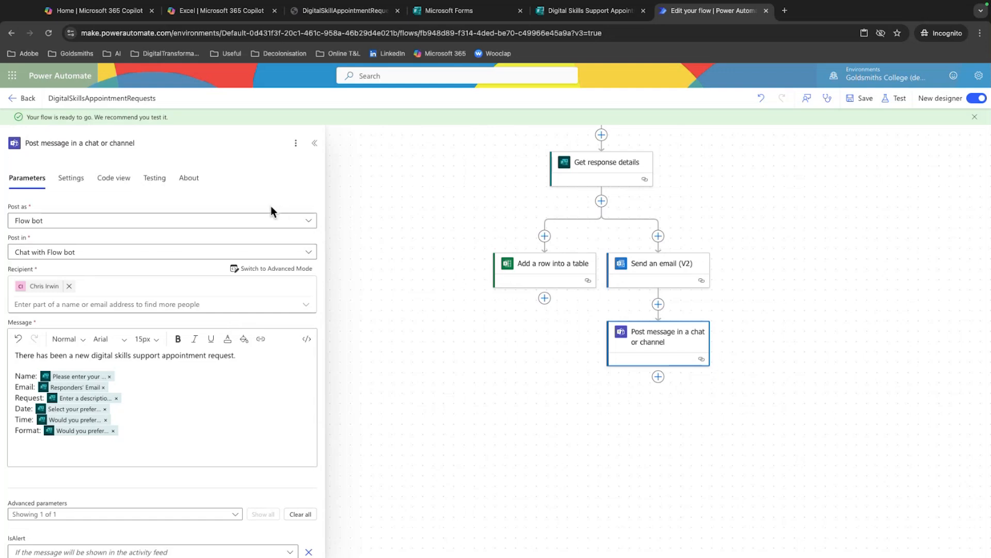
pyautogui.click(857, 99)
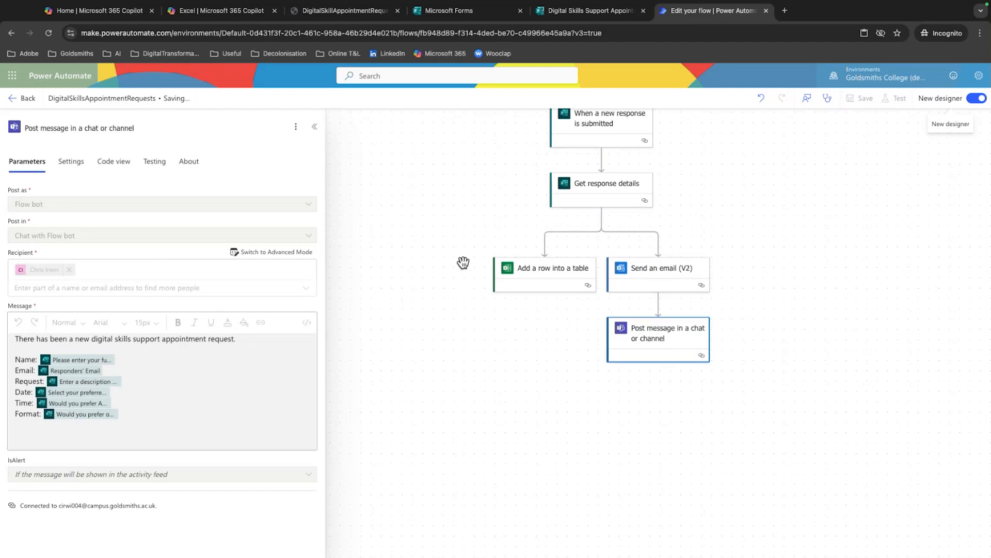
pyautogui.scroll(1, 464, 247)
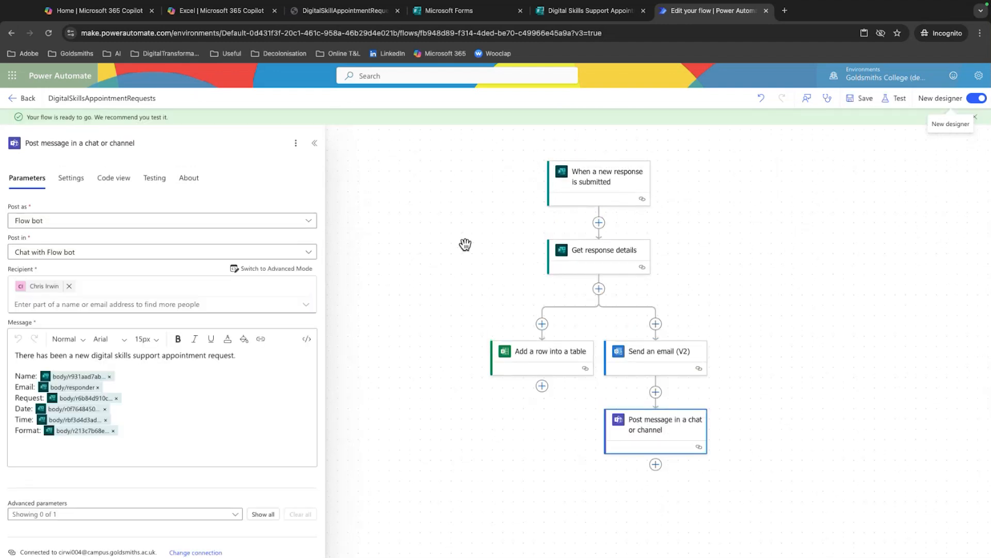
pyautogui.click(316, 147)
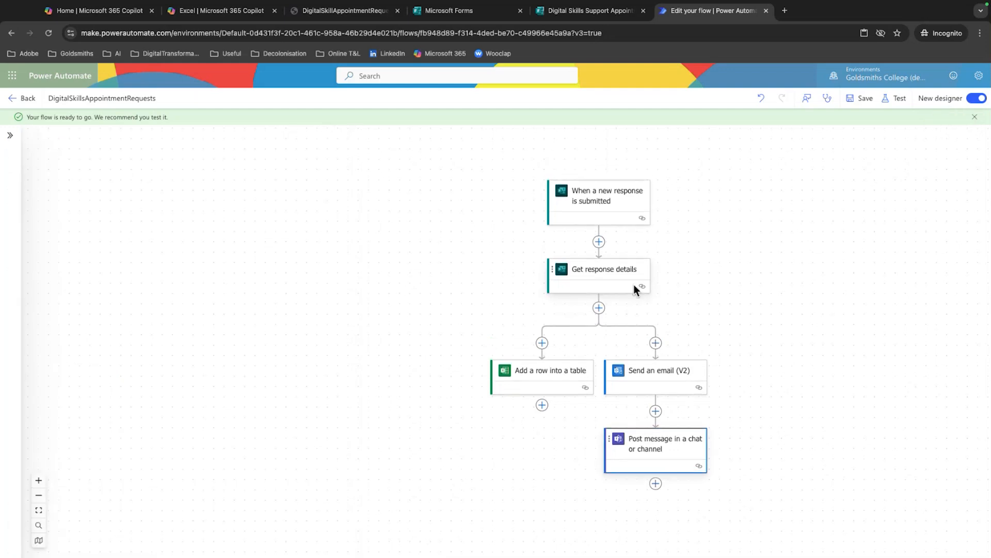
# Test the flow automatically with a recently used trigger, using the first succeeded run
pyautogui.click(896, 98)
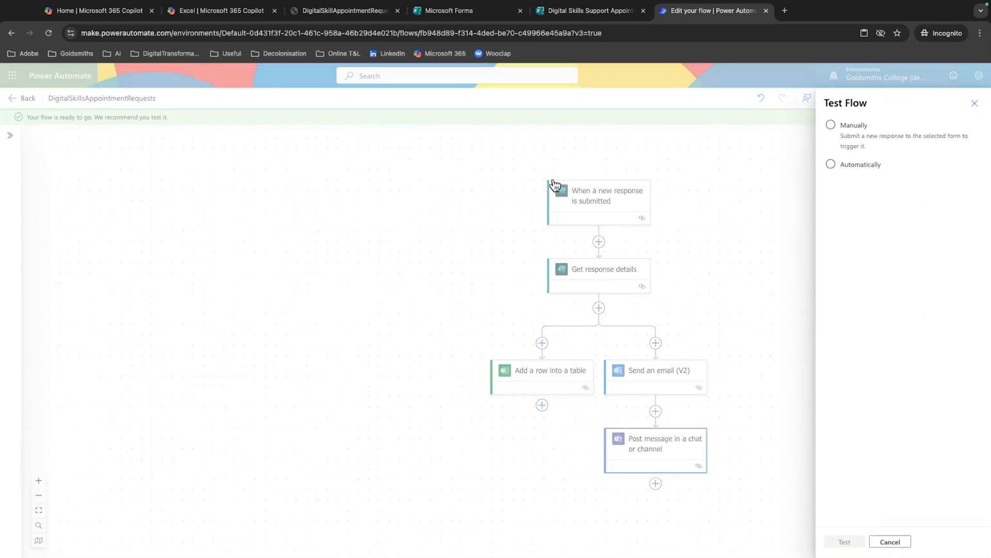
pyautogui.click(831, 164)
pyautogui.click(857, 183)
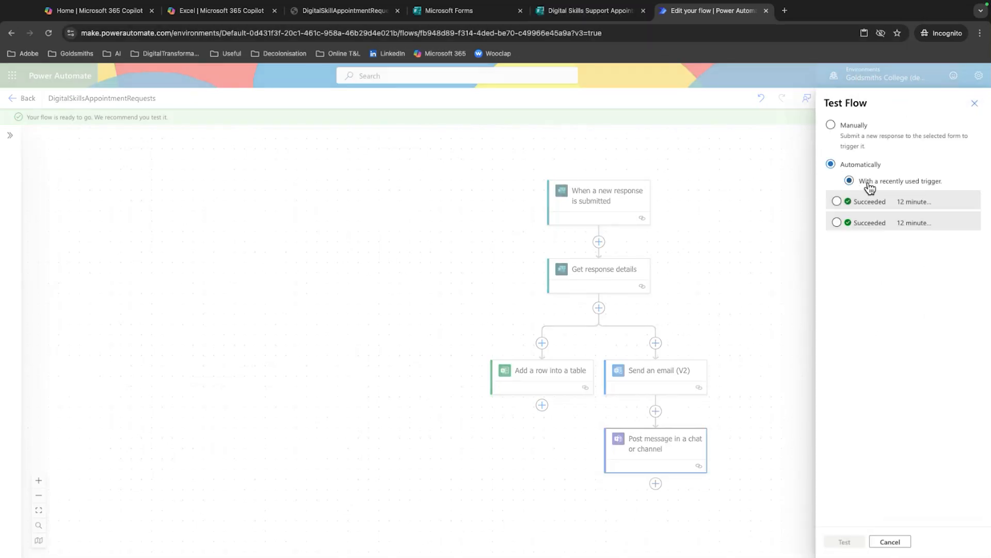
pyautogui.click(842, 201)
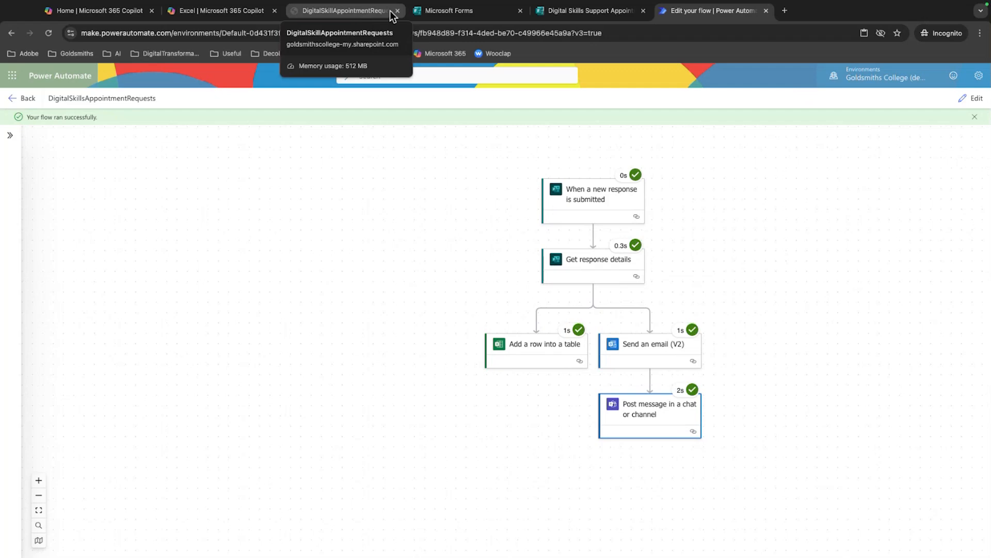
# Check the DigitalSkillAppointmentRequests workbook for the new row, then view the appointment request email on the desktop
pyautogui.click(360, 13)
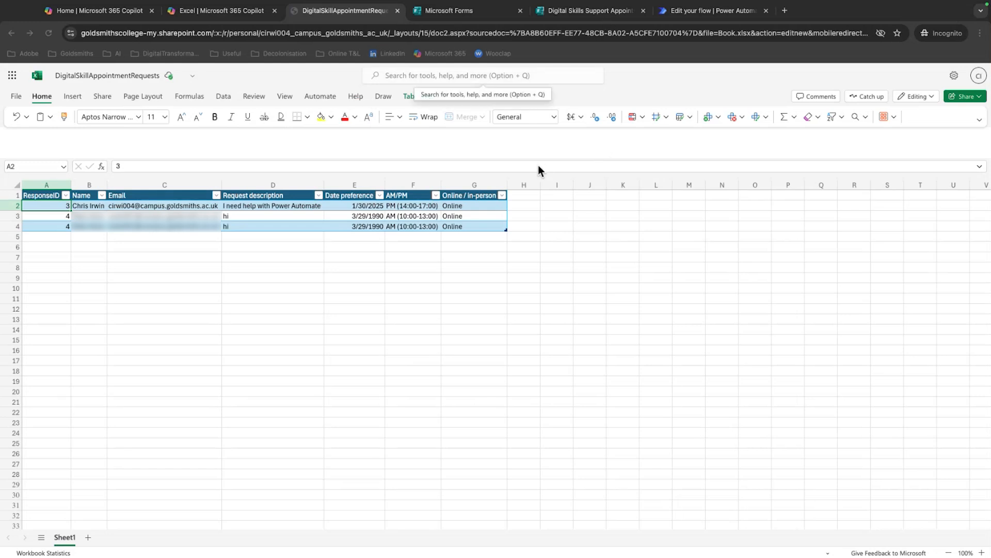
pyautogui.hotkey('ctrl', 'Left')
pyautogui.hotkey('ctrl', 'Left')
pyautogui.hotkey('ctrl', 'Left')
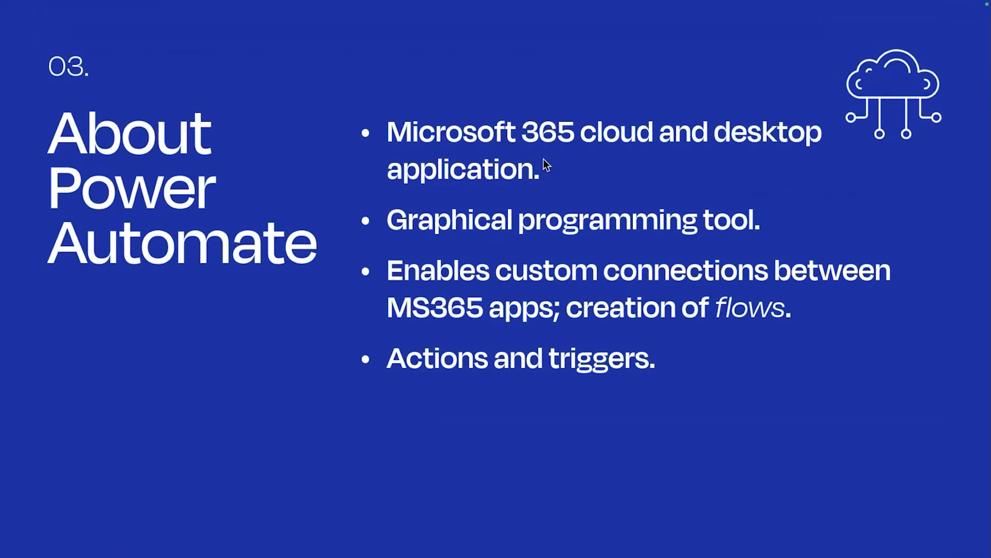
pyautogui.hotkey('ctrl', 'Left')
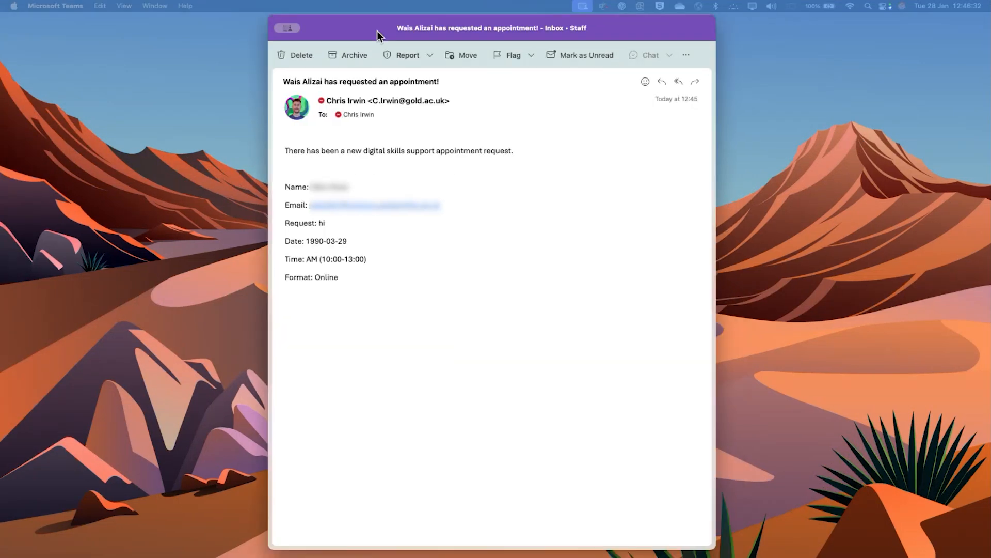
pyautogui.moveTo(377, 30); pyautogui.dragTo(365, 35)
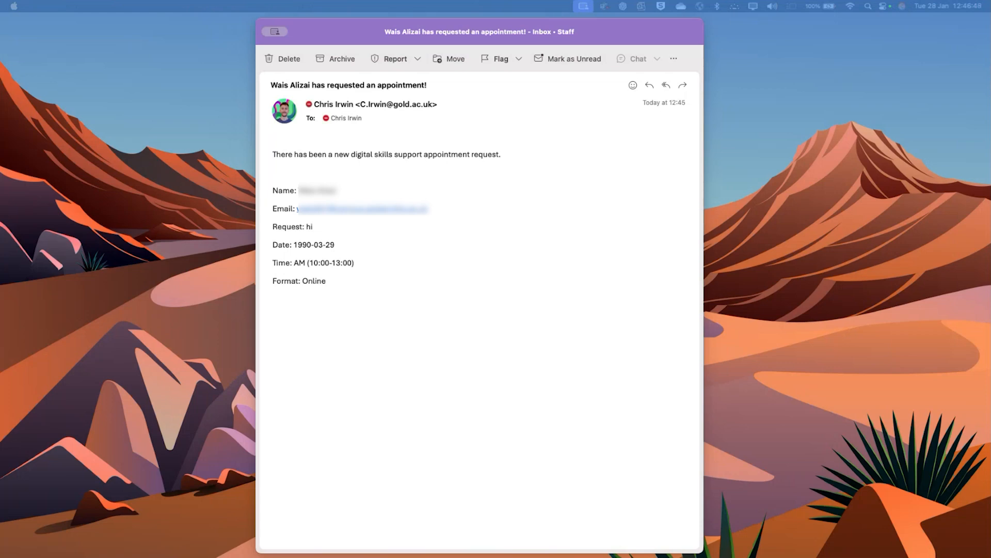
# Bring up Microsoft Teams and examine the appointment request message in the Workflows chat
pyautogui.moveTo(0, 42); pyautogui.dragTo(158, 46)
pyautogui.click(158, 45)
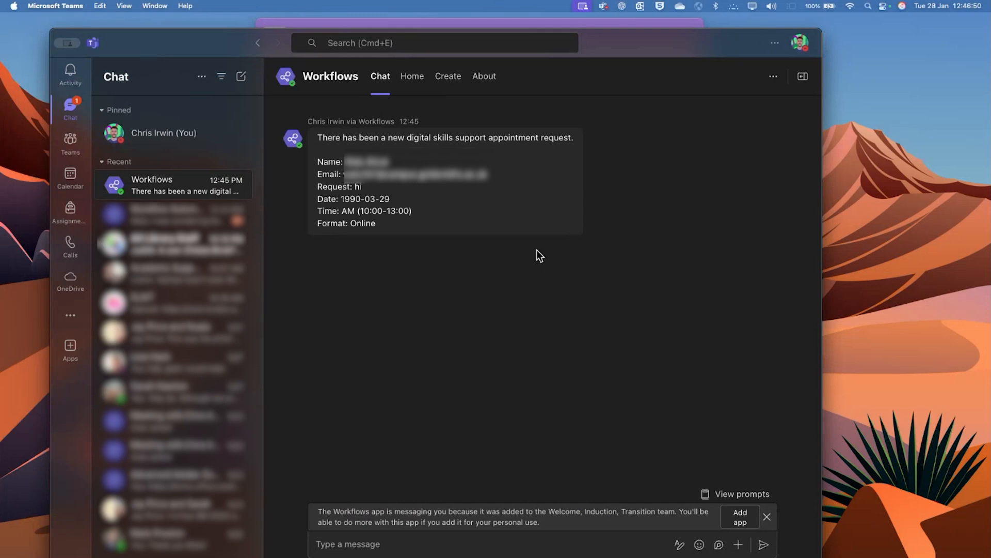
pyautogui.moveTo(465, 237)
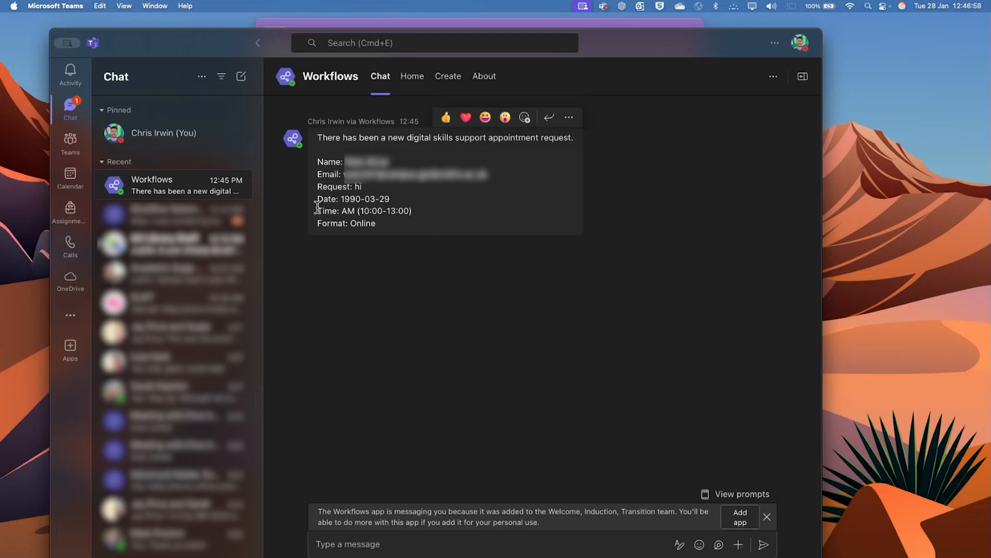
pyautogui.moveTo(197, 52); pyautogui.dragTo(192, 36)
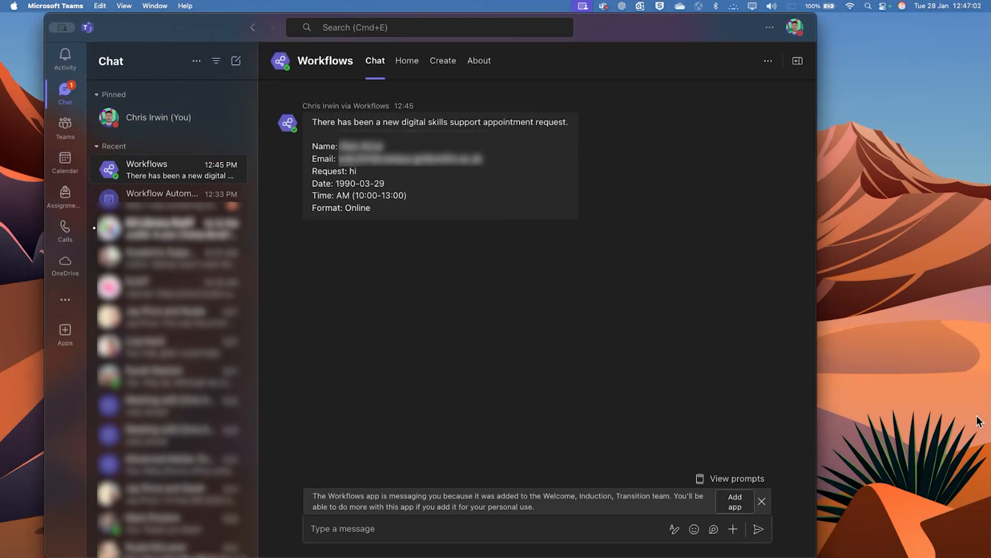
# Switch back to the browser and review the DigitalSkillsAppointmentRequests flow run in Power Automate
pyautogui.hotkey('ctrl', 'Right')
pyautogui.hotkey('ctrl', 'Right')
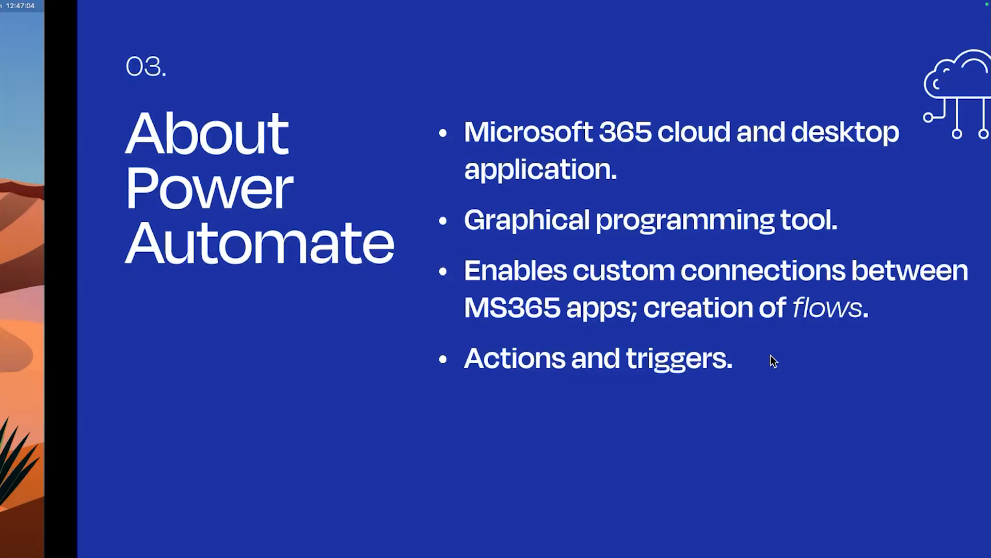
pyautogui.hotkey('ctrl', 'Right')
pyautogui.hotkey('ctrl', 'Right')
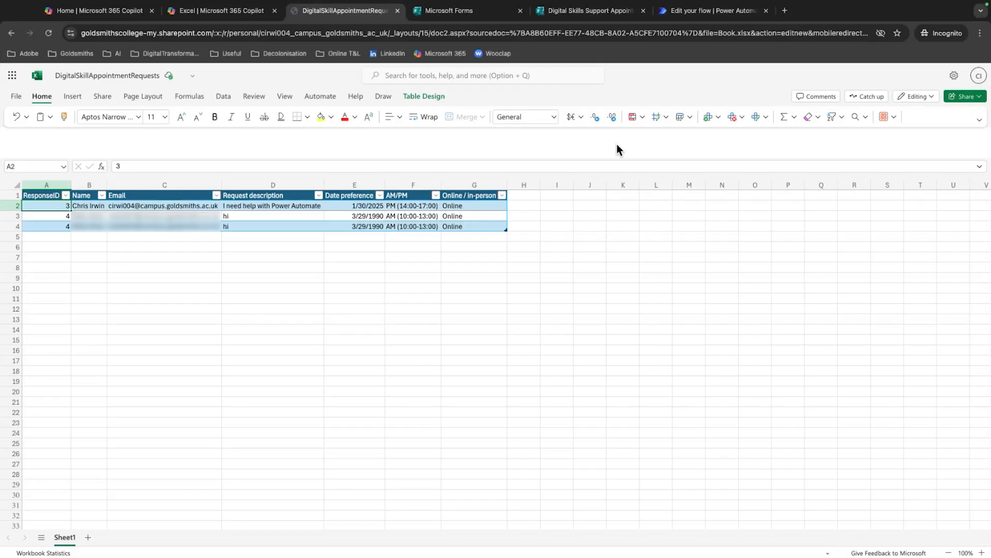
pyautogui.click(618, 14)
pyautogui.click(685, 14)
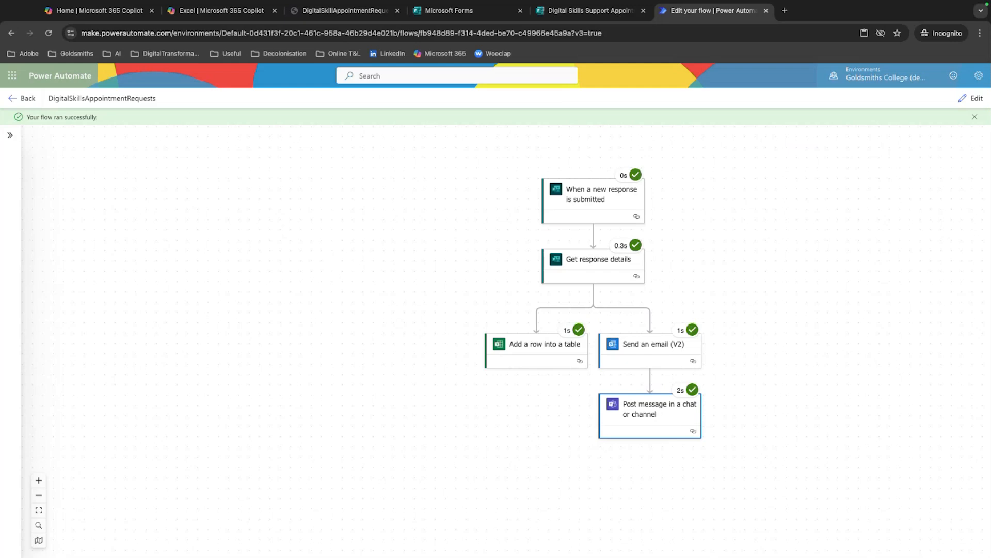
pyautogui.press('super+Tab')
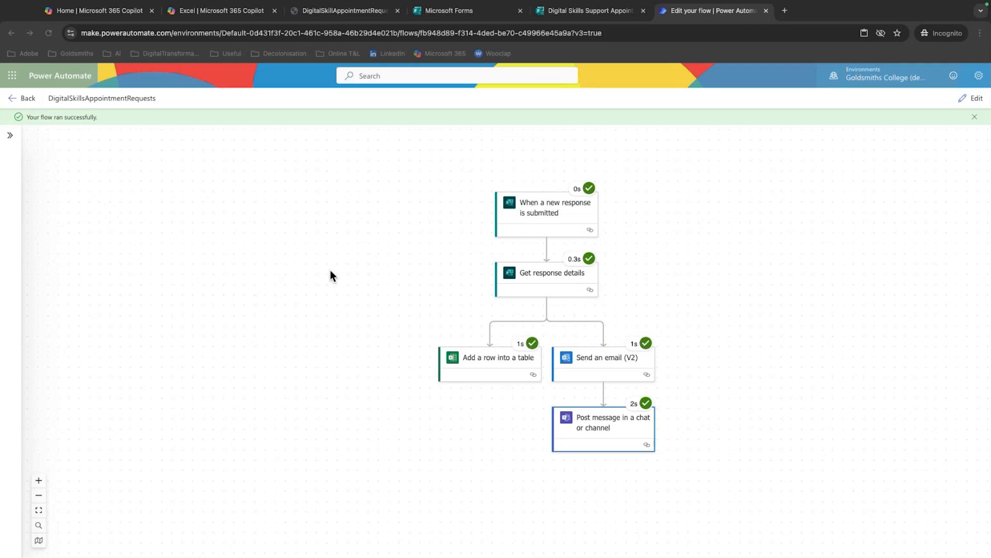
pyautogui.hscroll(1, 308, 260)
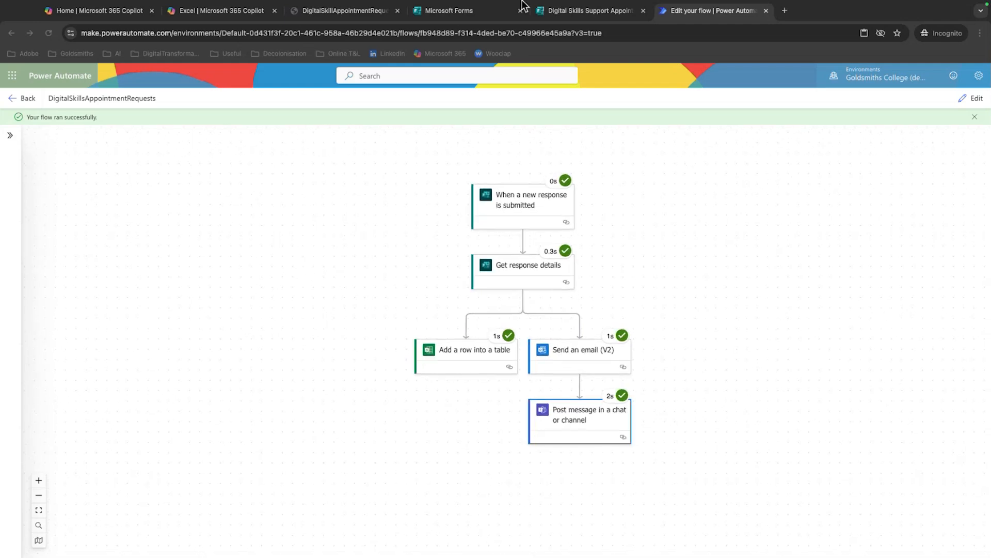